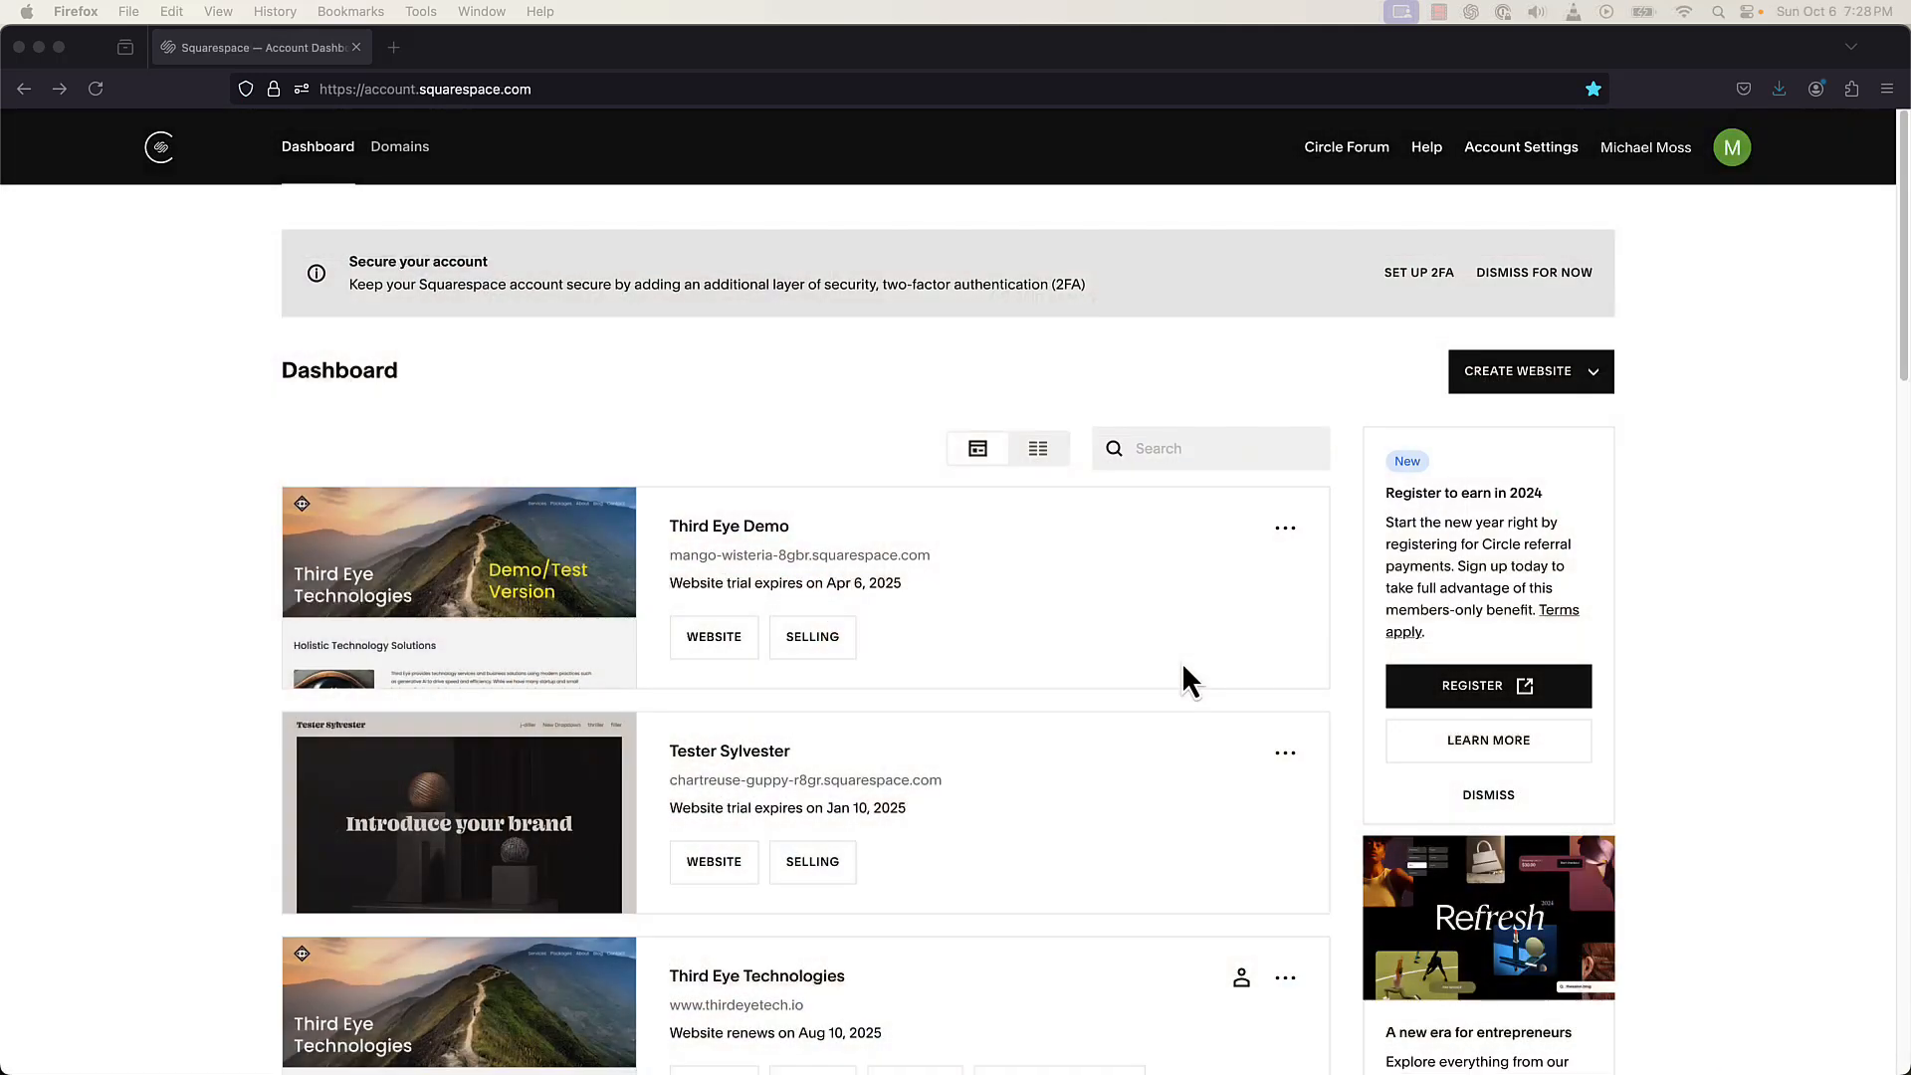
# - Open the Third Eye Demo website and go to its list of pages
pyautogui.click(731, 637)
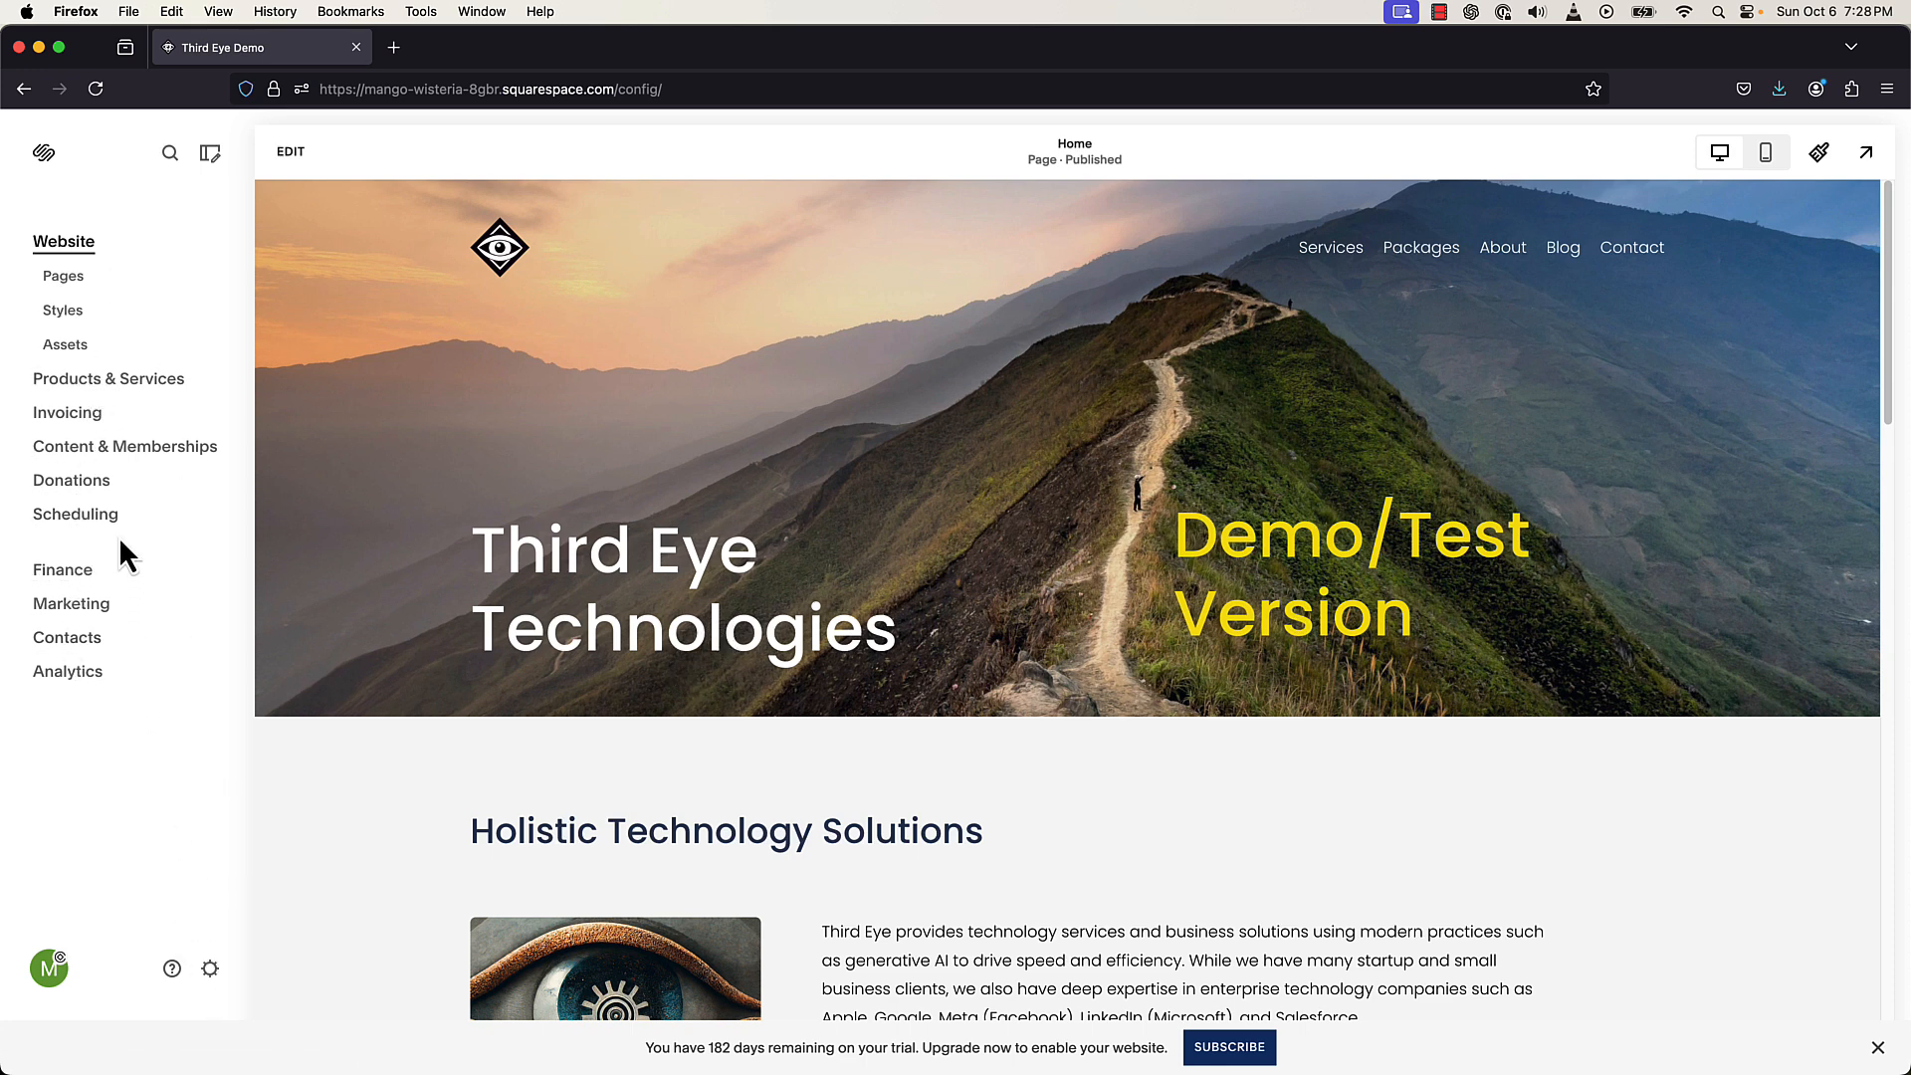
pyautogui.click(61, 276)
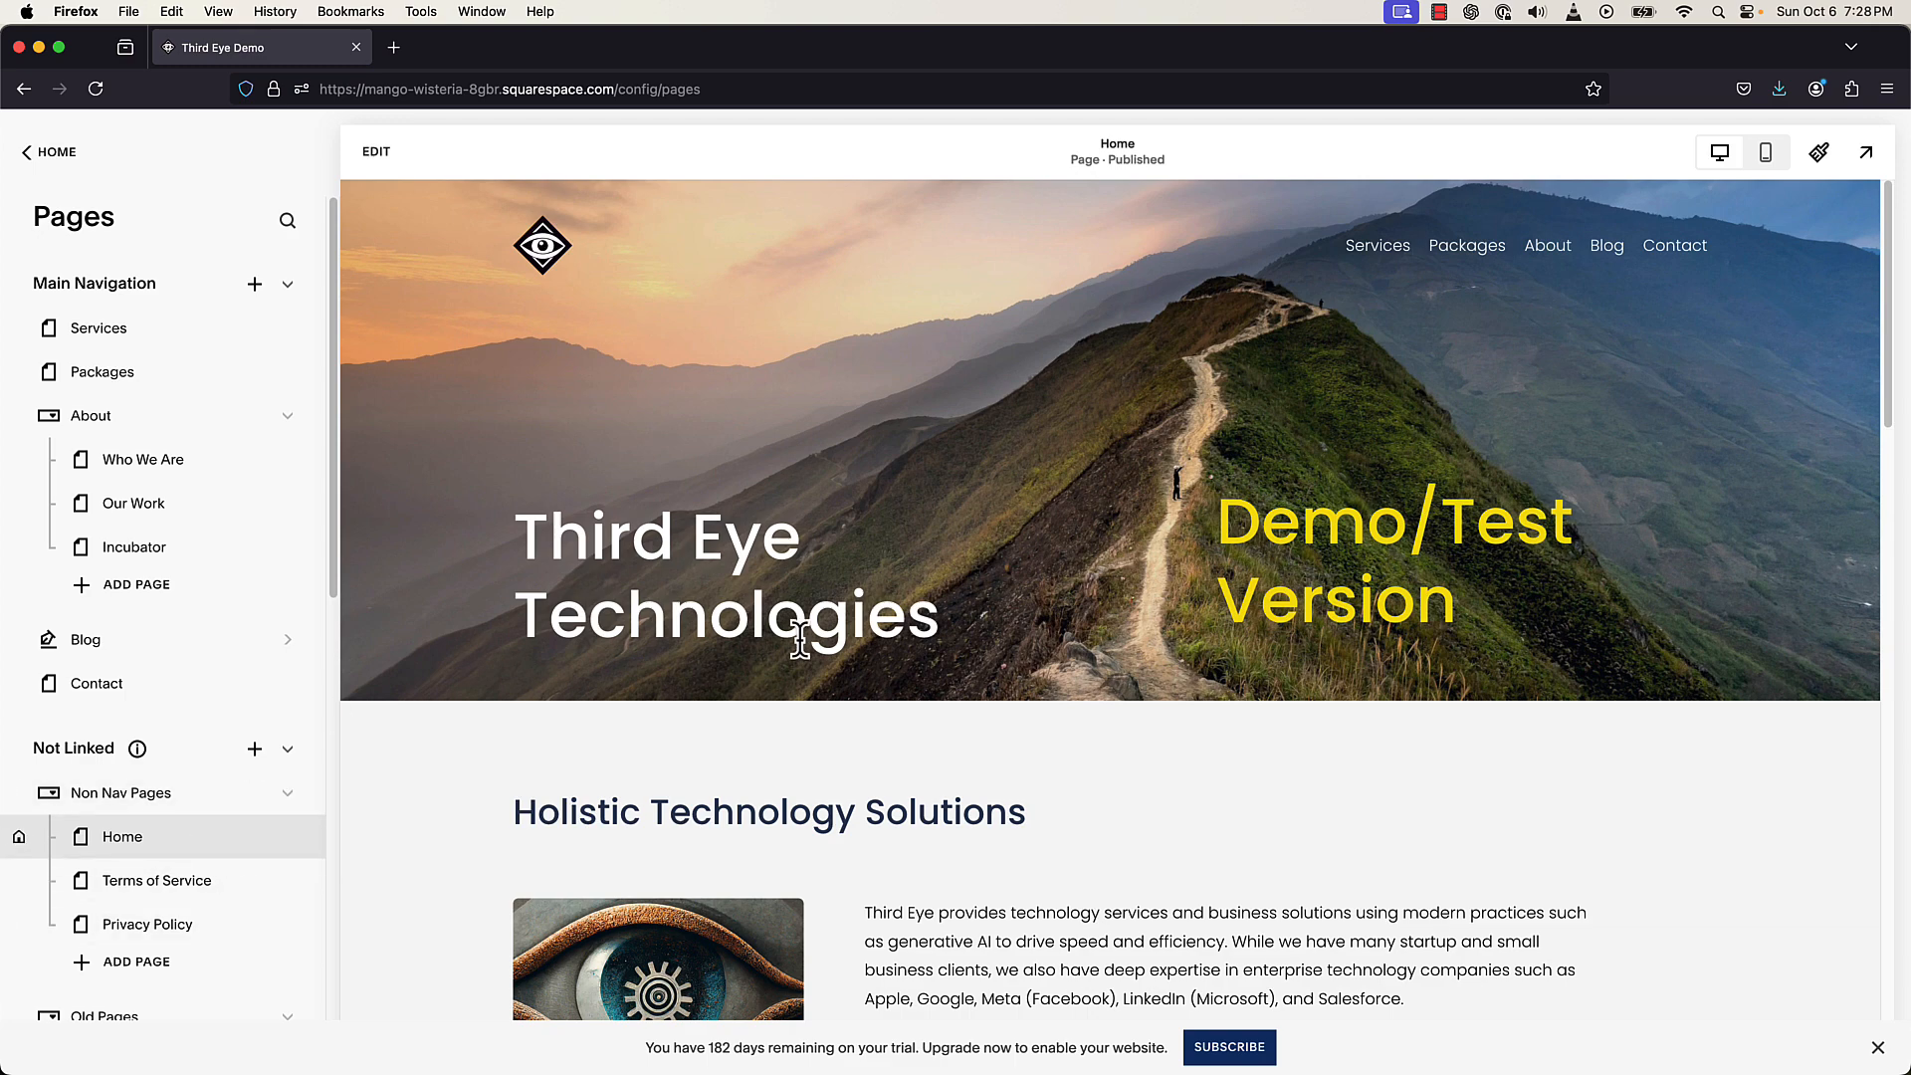
# - Preview the Home page at full size and in mobile view, ending back in desktop view
pyautogui.click(1867, 152)
pyautogui.scroll(-7, 1420, 558)
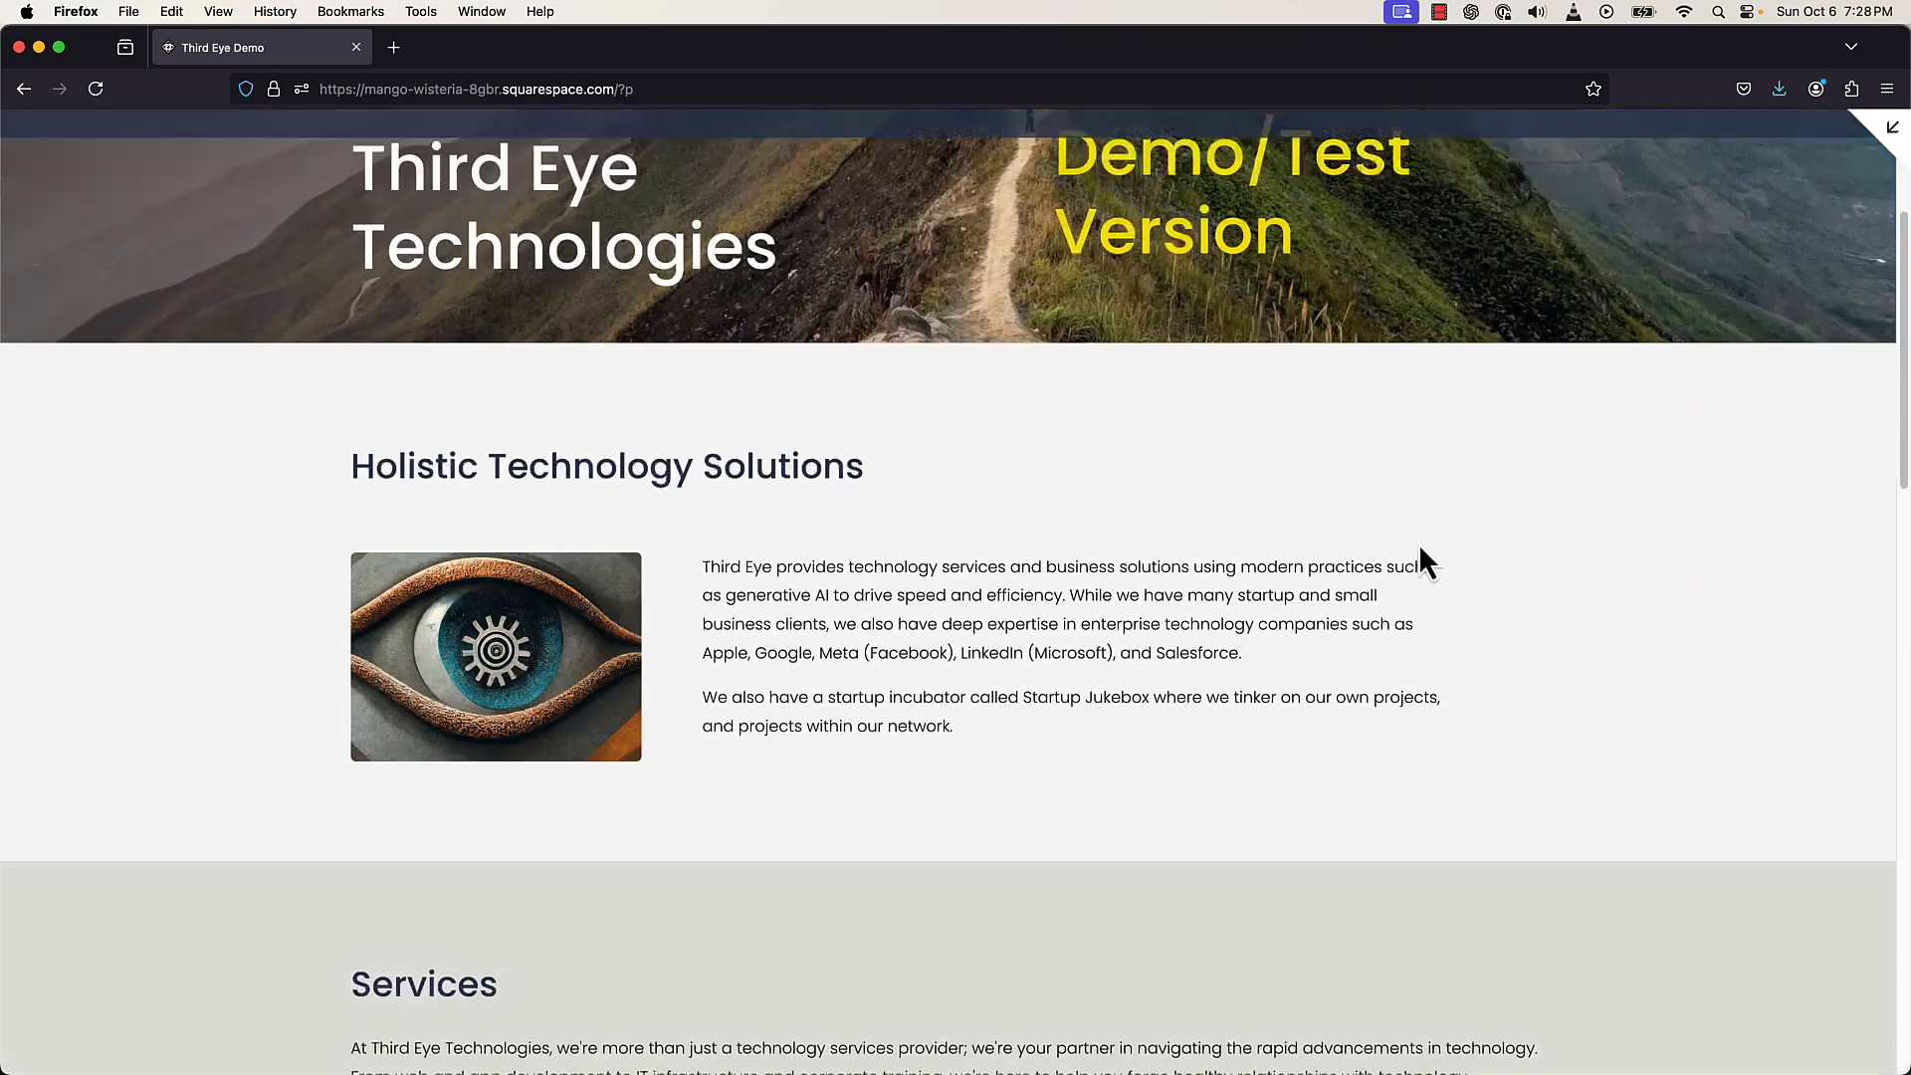
pyautogui.scroll(7, 1420, 558)
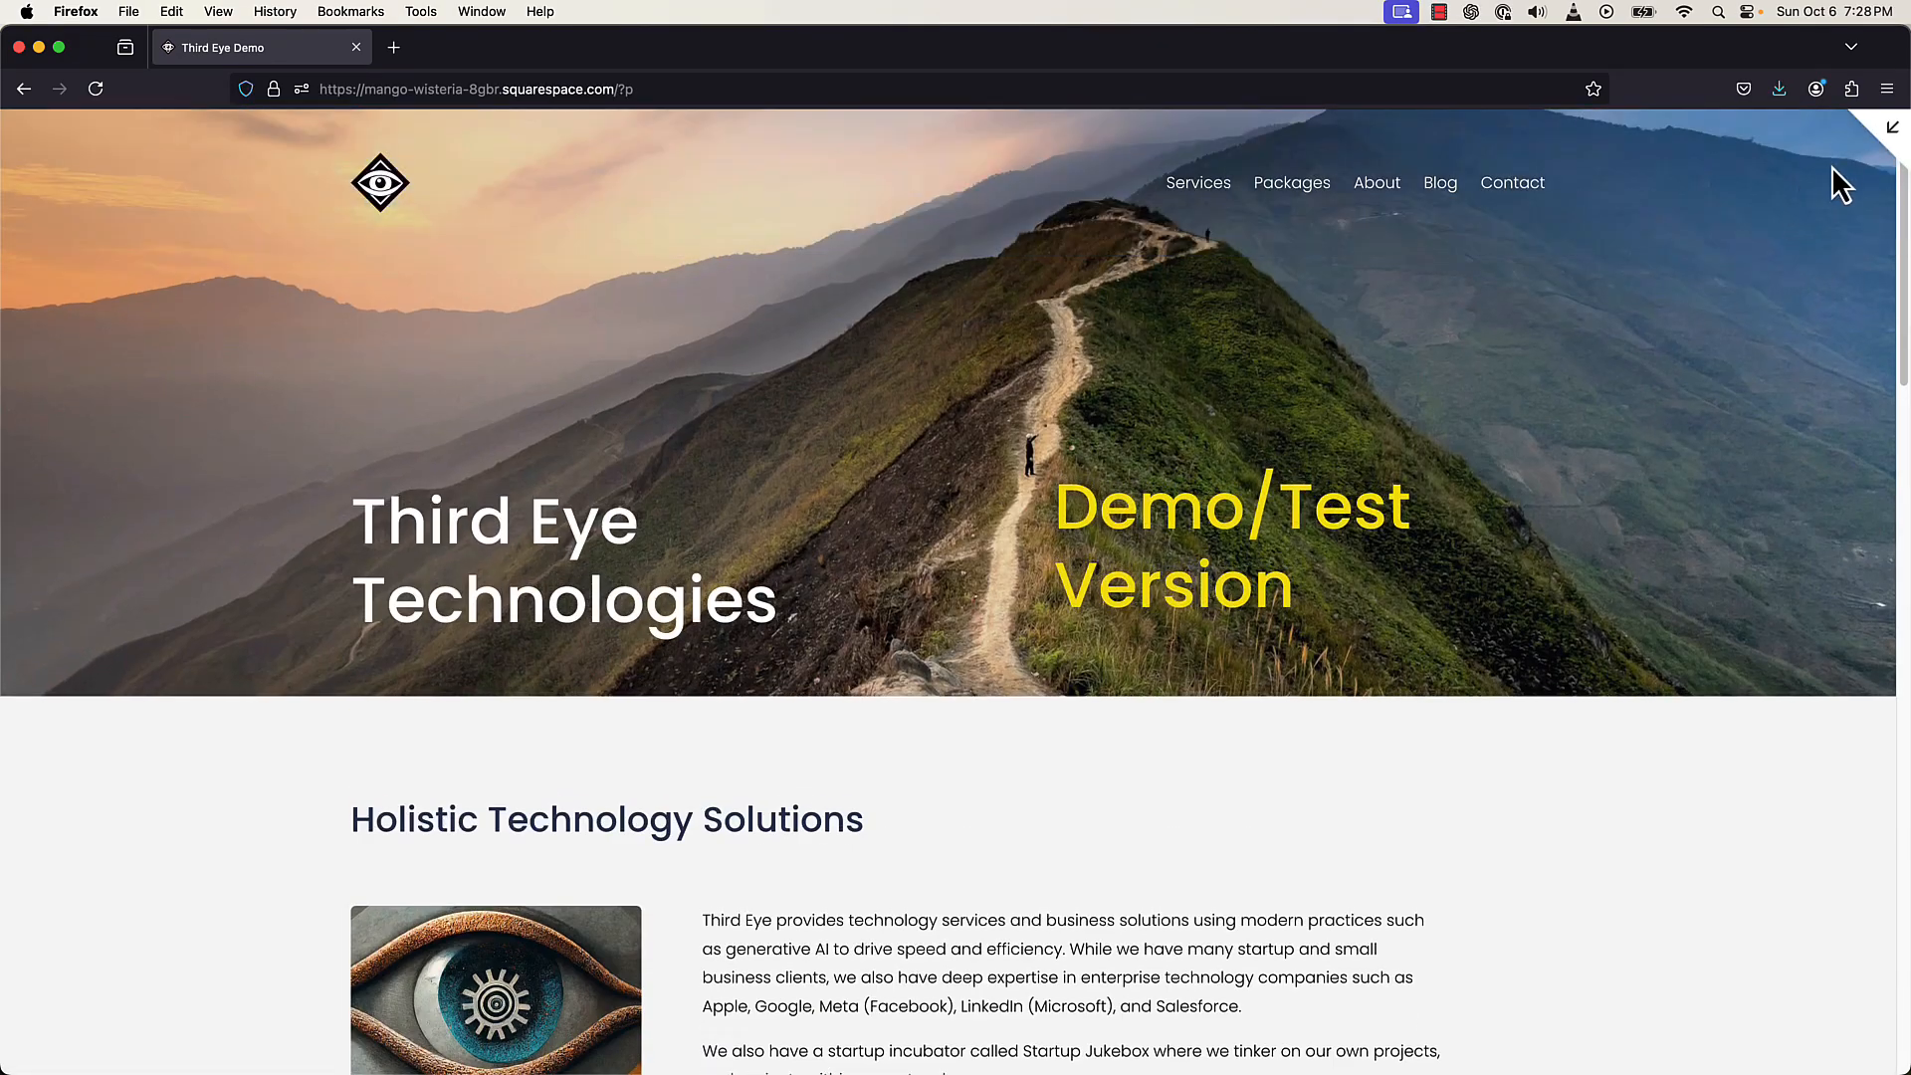
pyautogui.click(1894, 138)
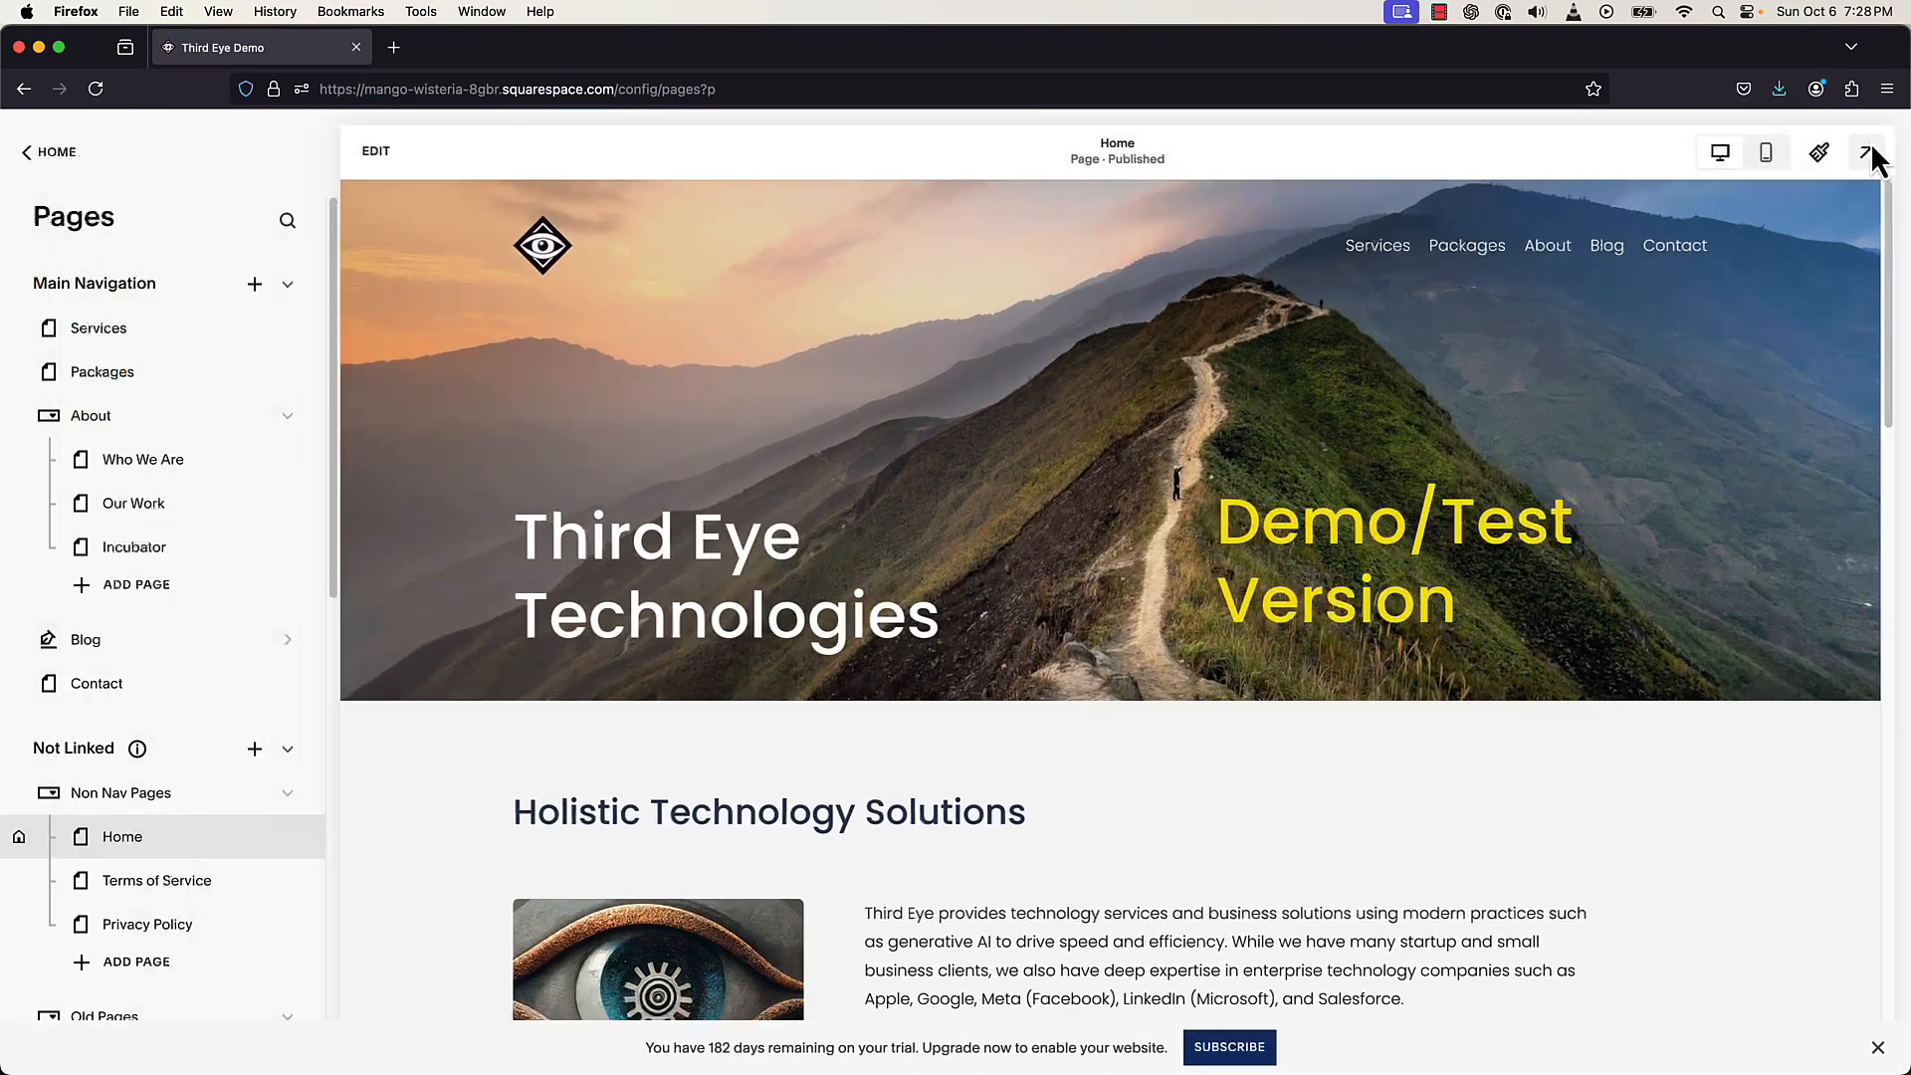
pyautogui.click(1766, 151)
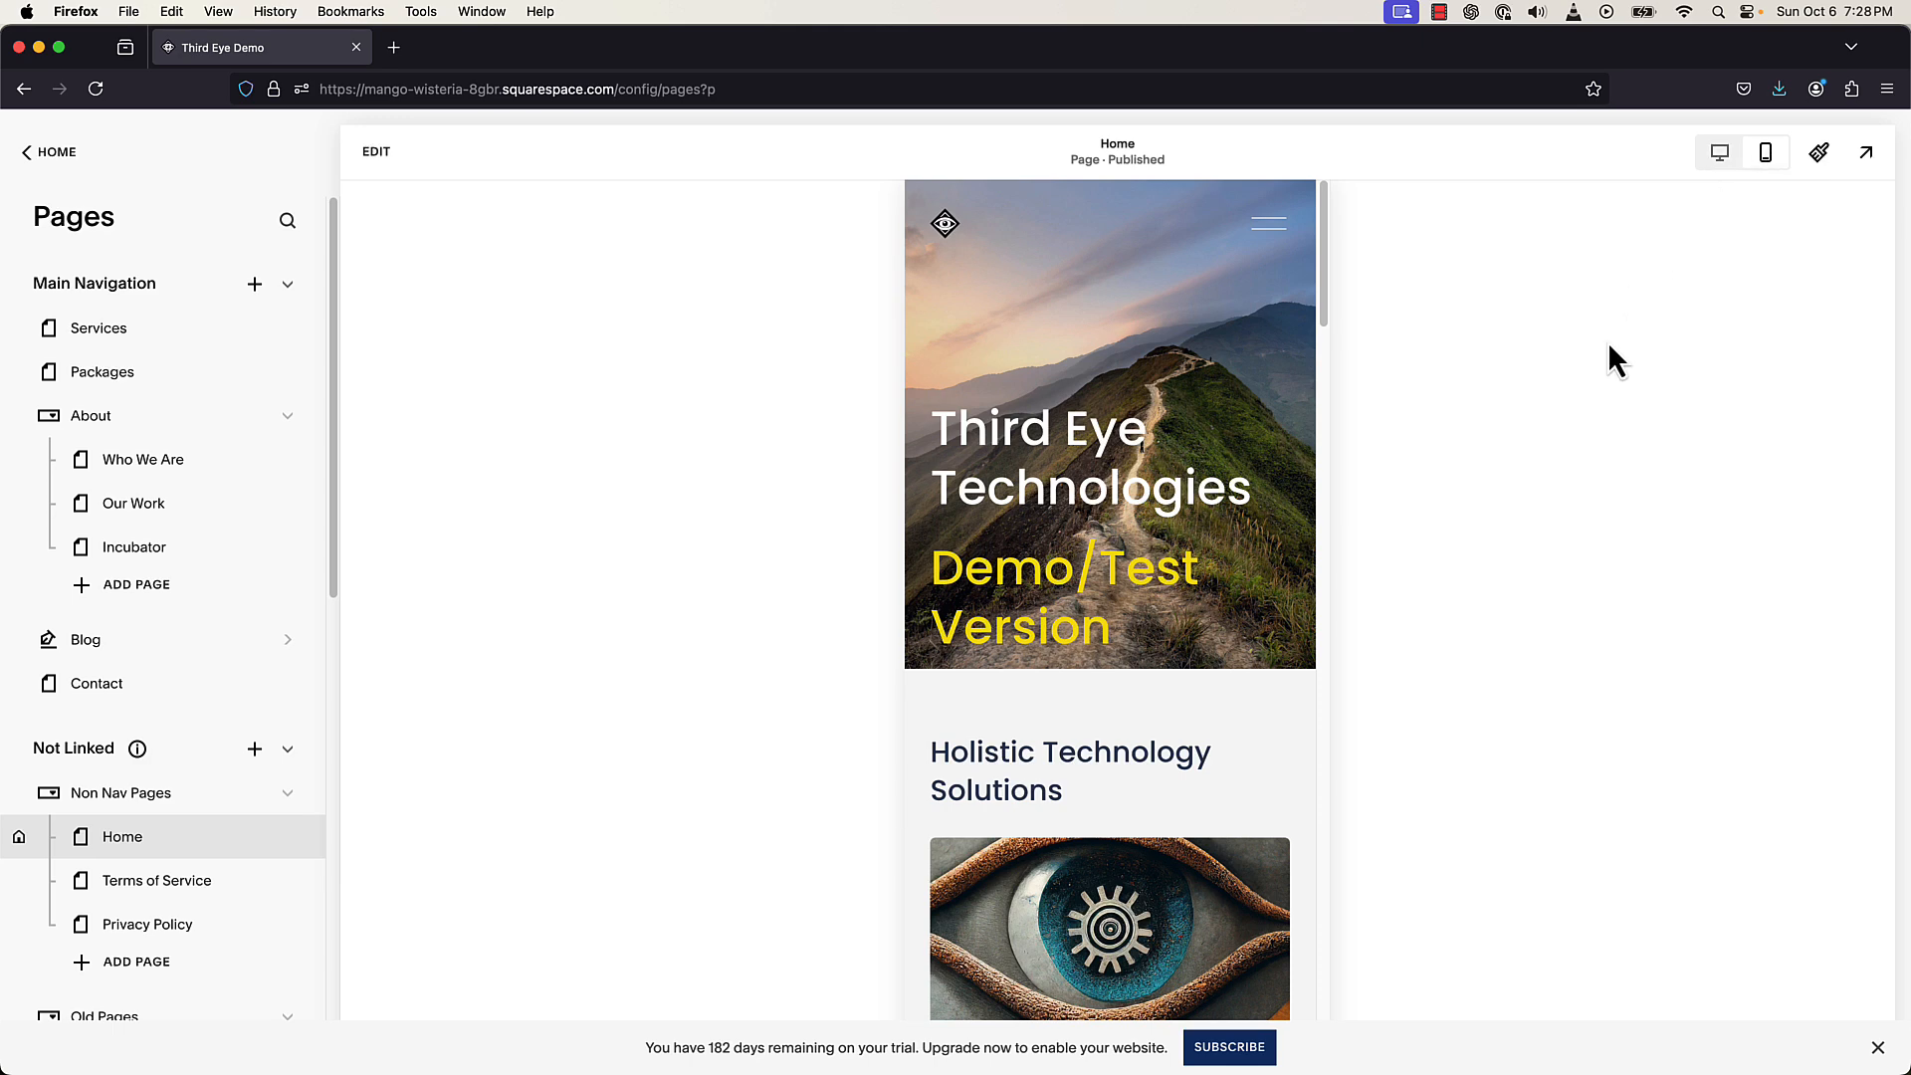
pyautogui.scroll(-3, 1608, 343)
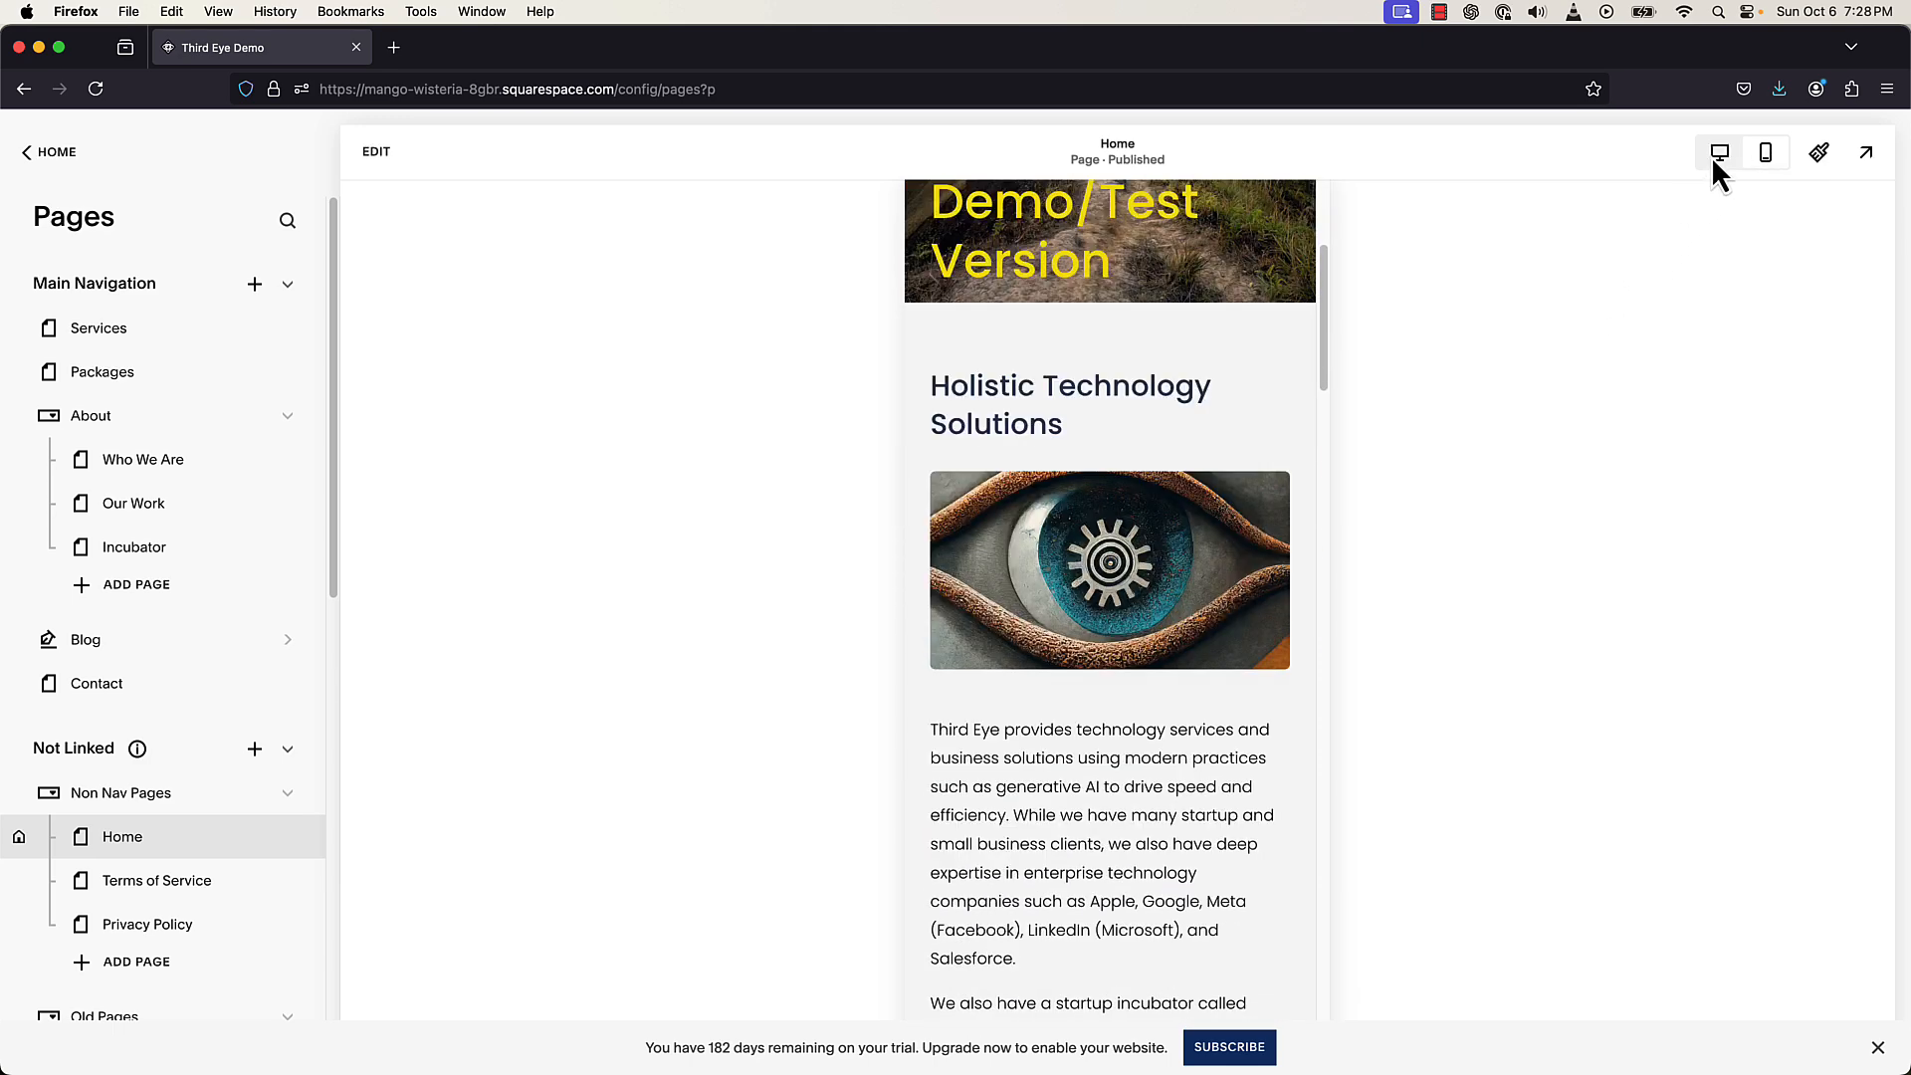
pyautogui.click(1718, 155)
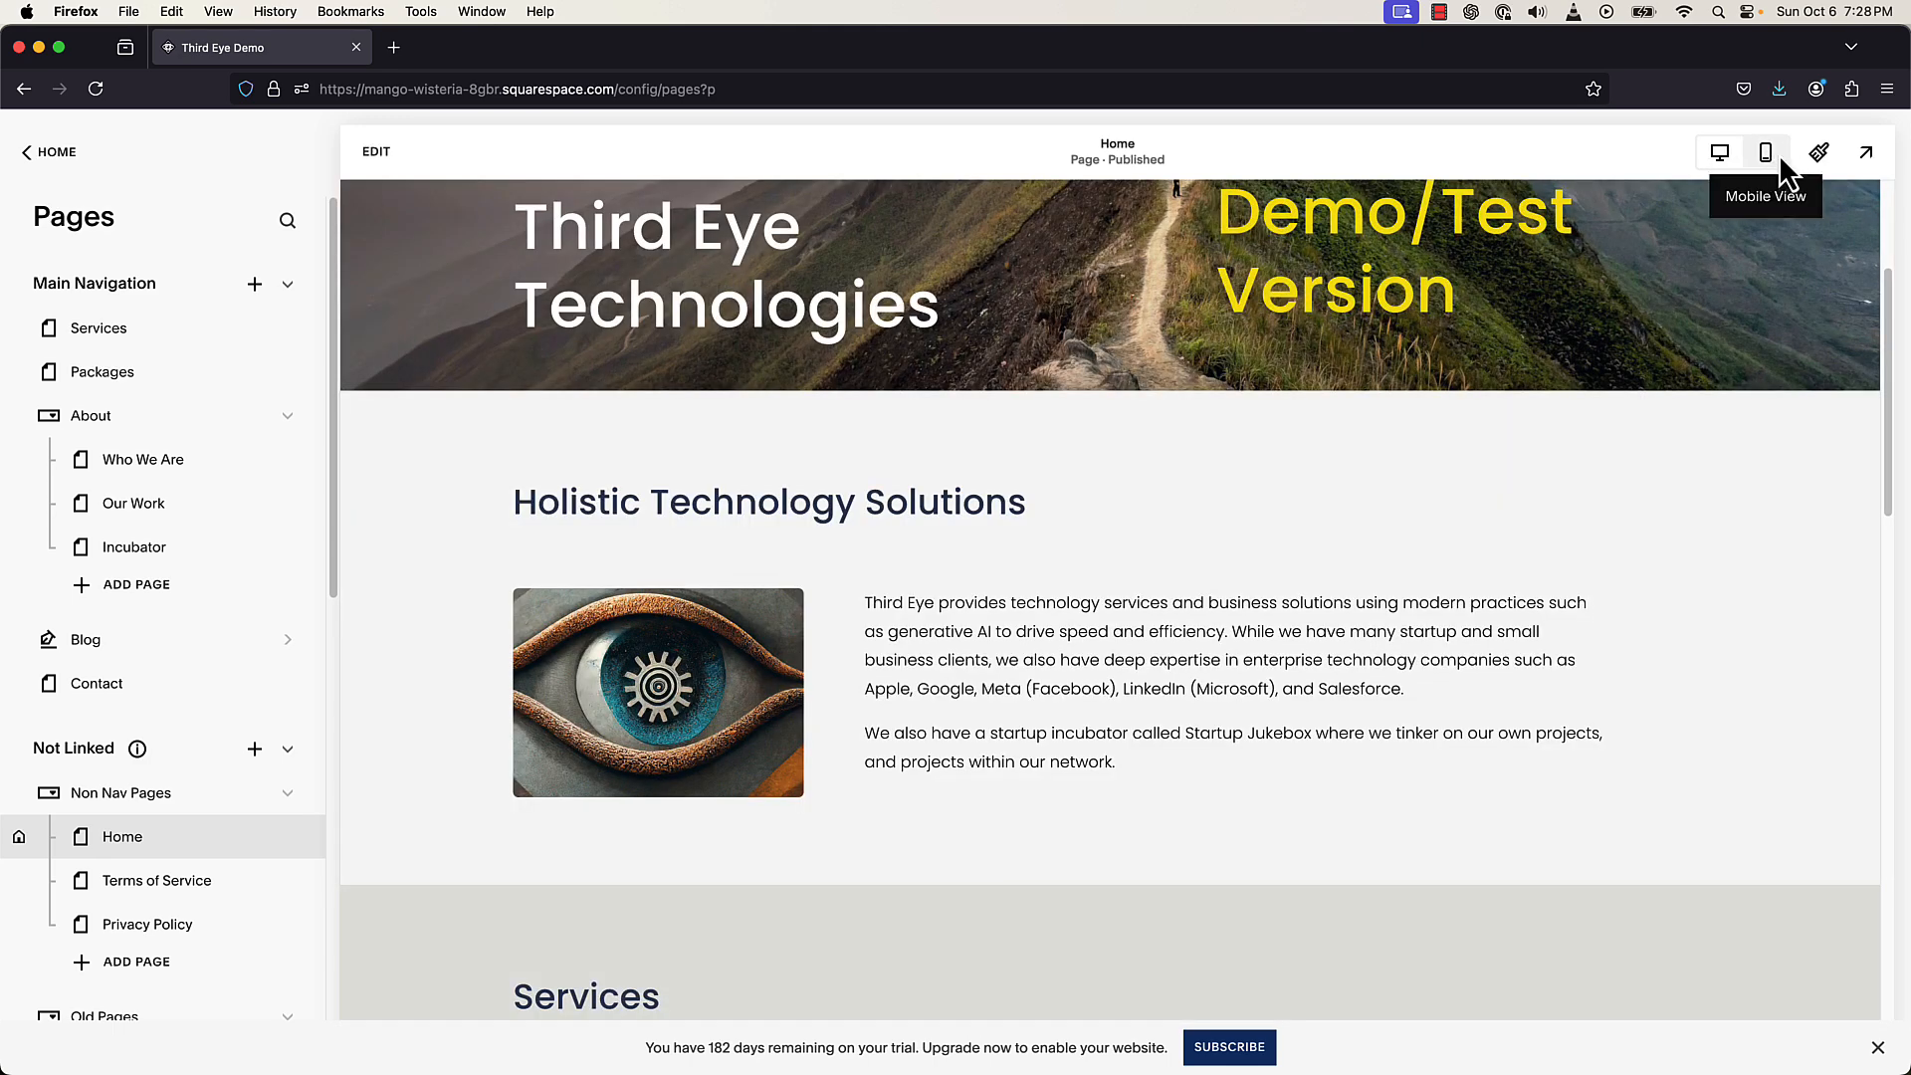
# - Look through the site styles' themes, recommended color palettes and section color themes, and leave the Home page editor
pyautogui.click(1813, 155)
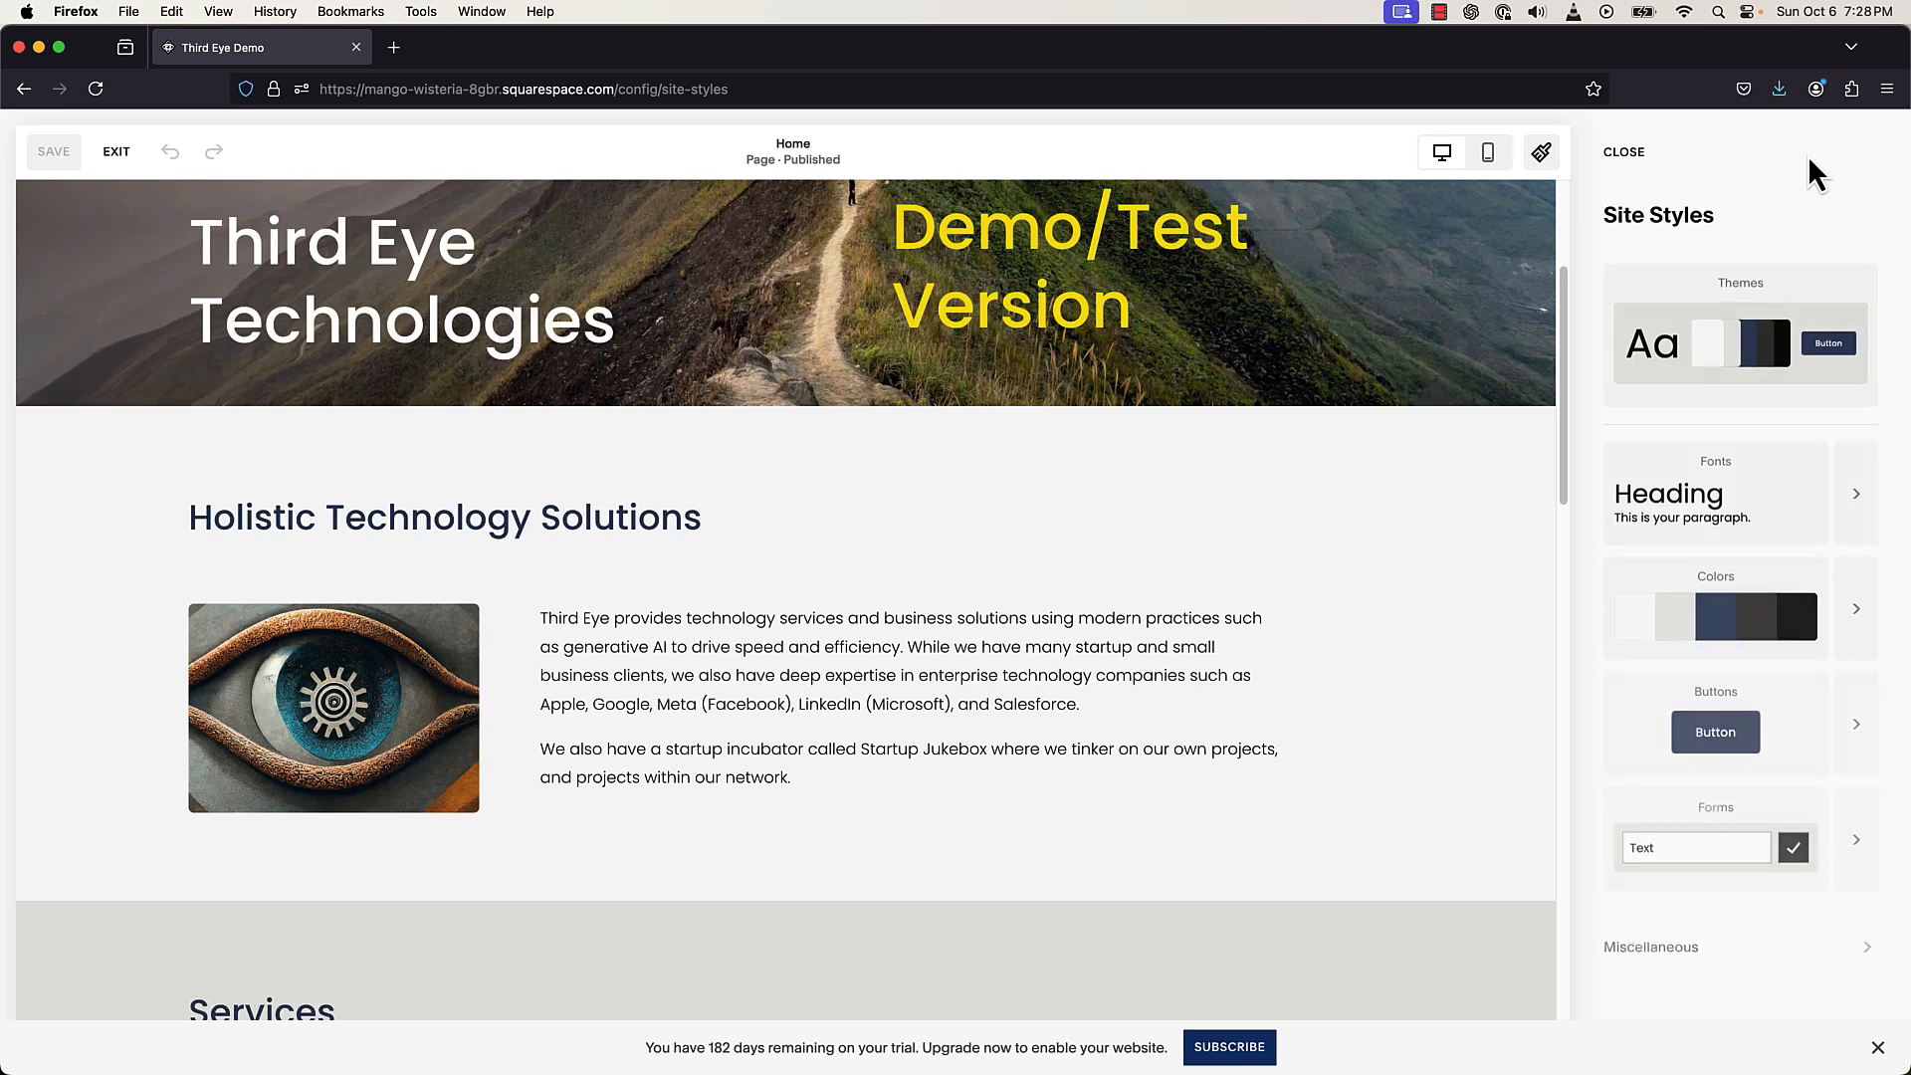
pyautogui.click(1749, 348)
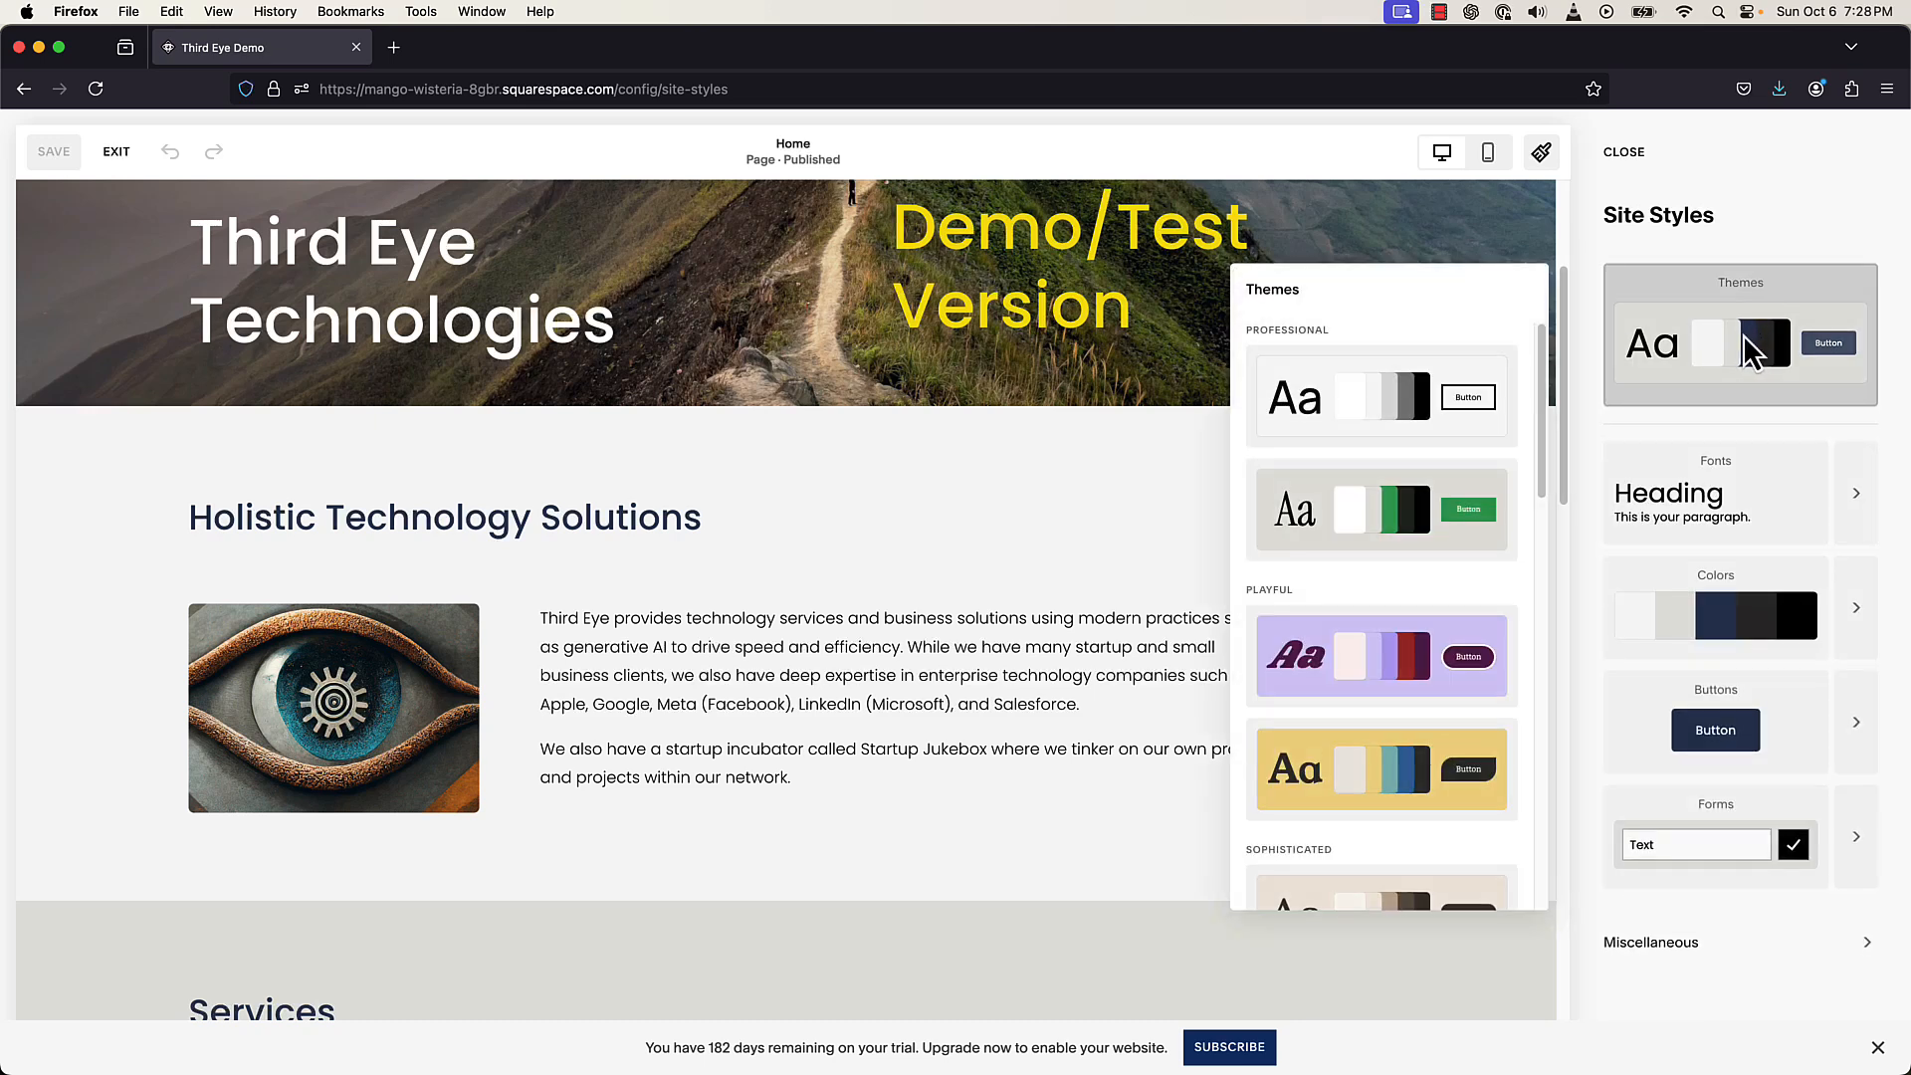
pyautogui.click(1731, 637)
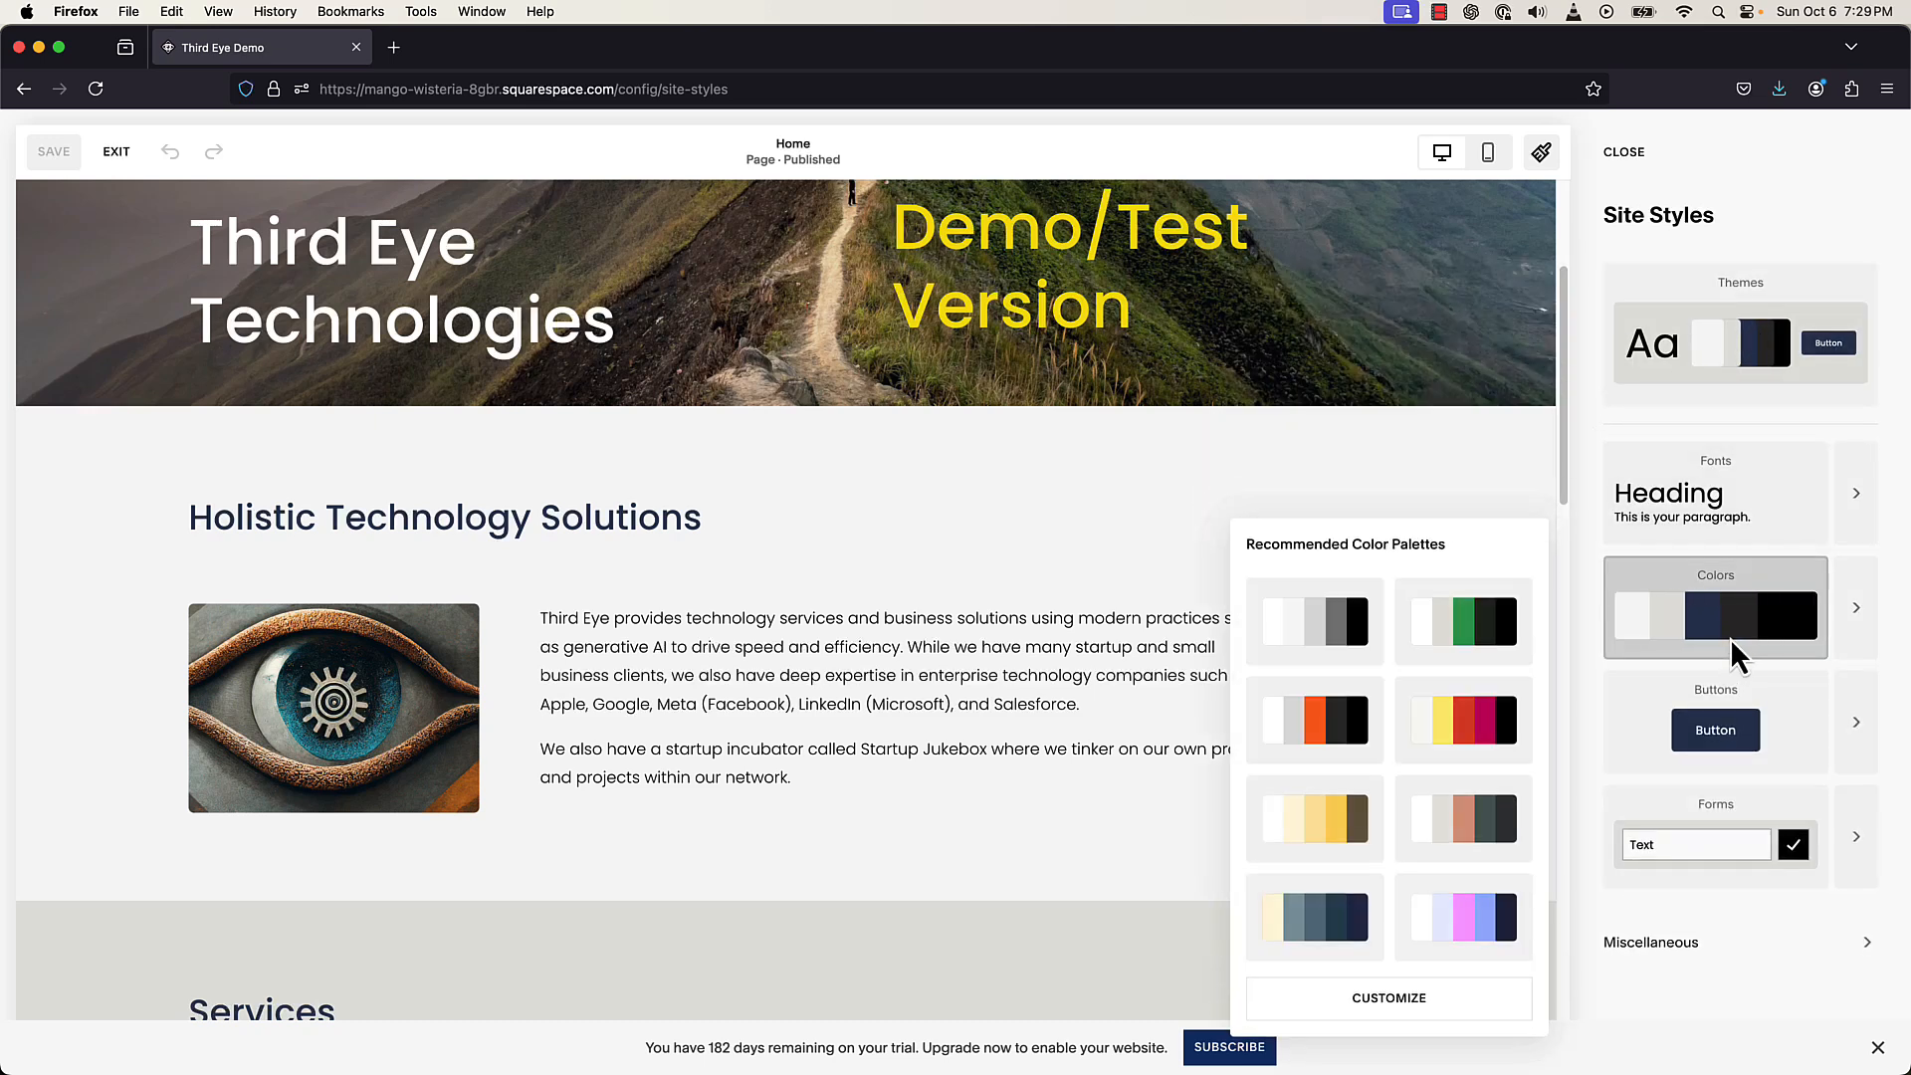
pyautogui.click(1846, 625)
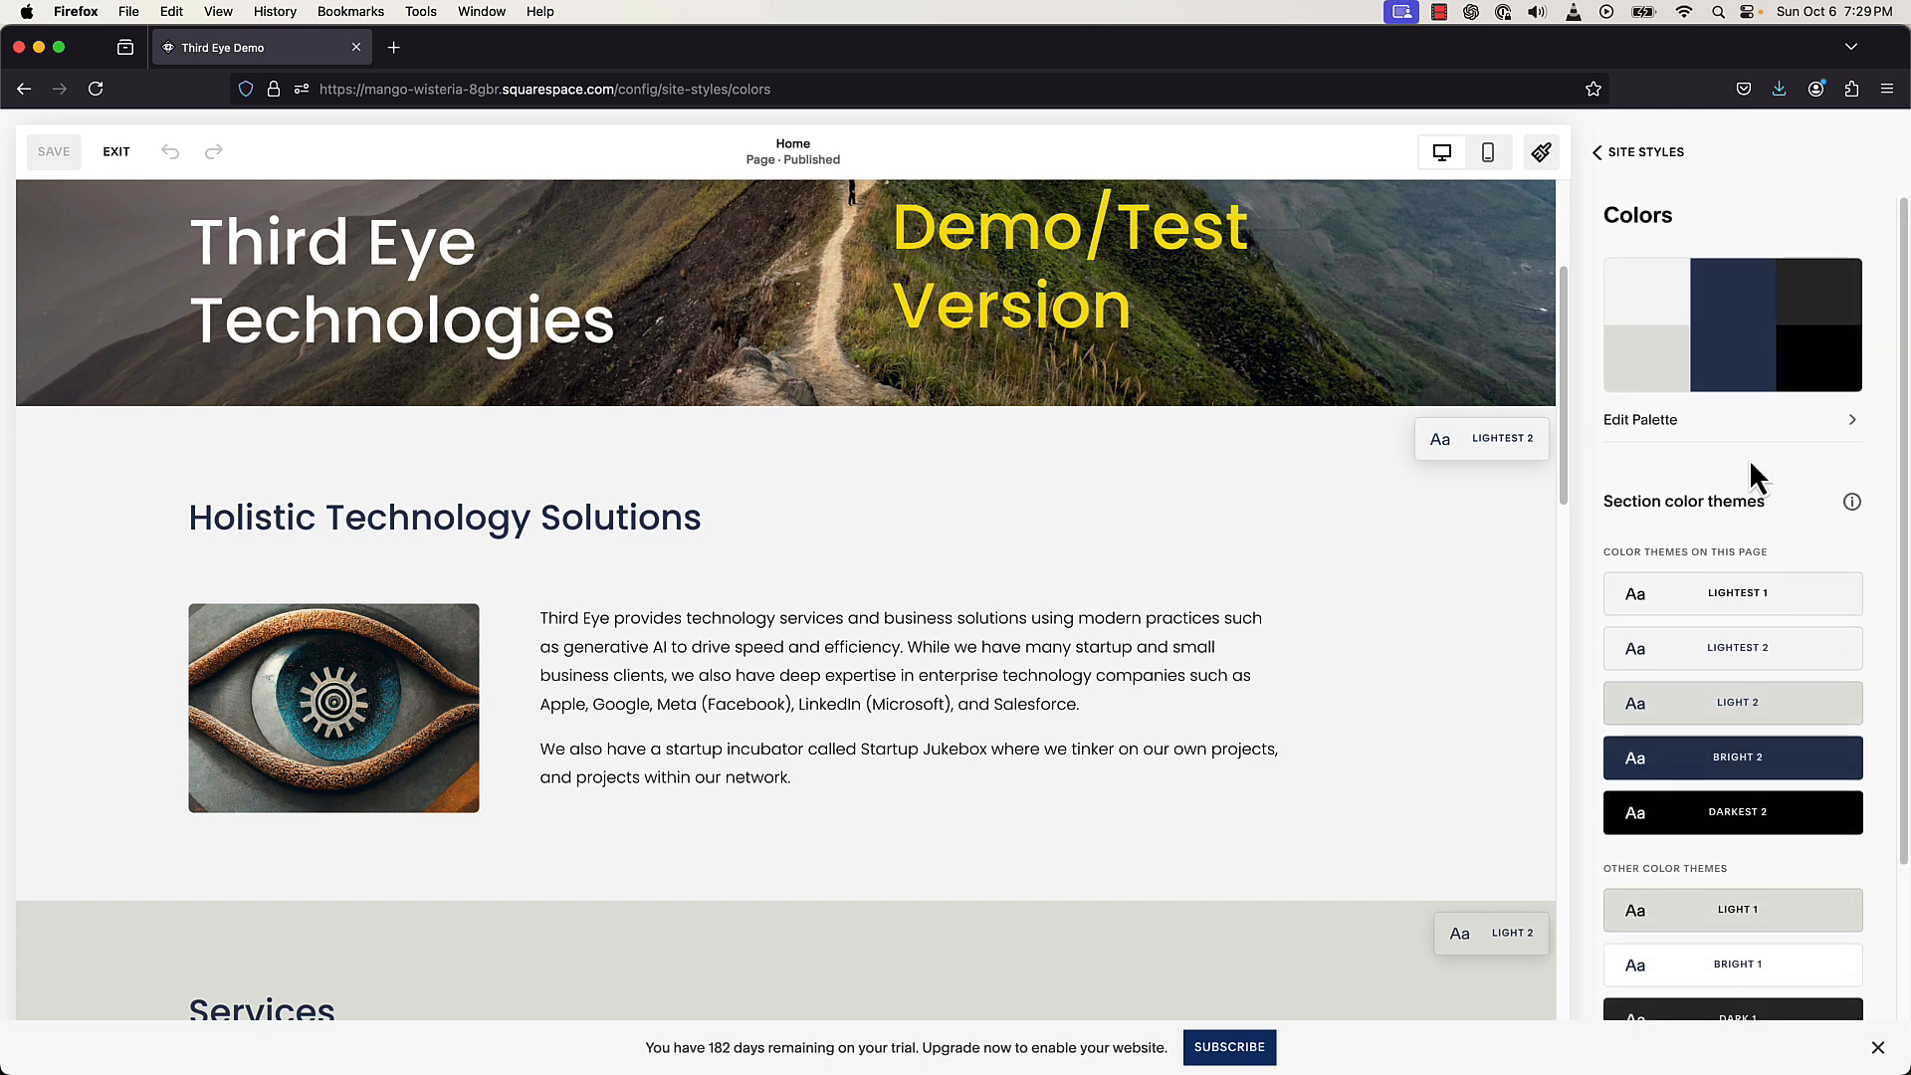
pyautogui.click(1550, 157)
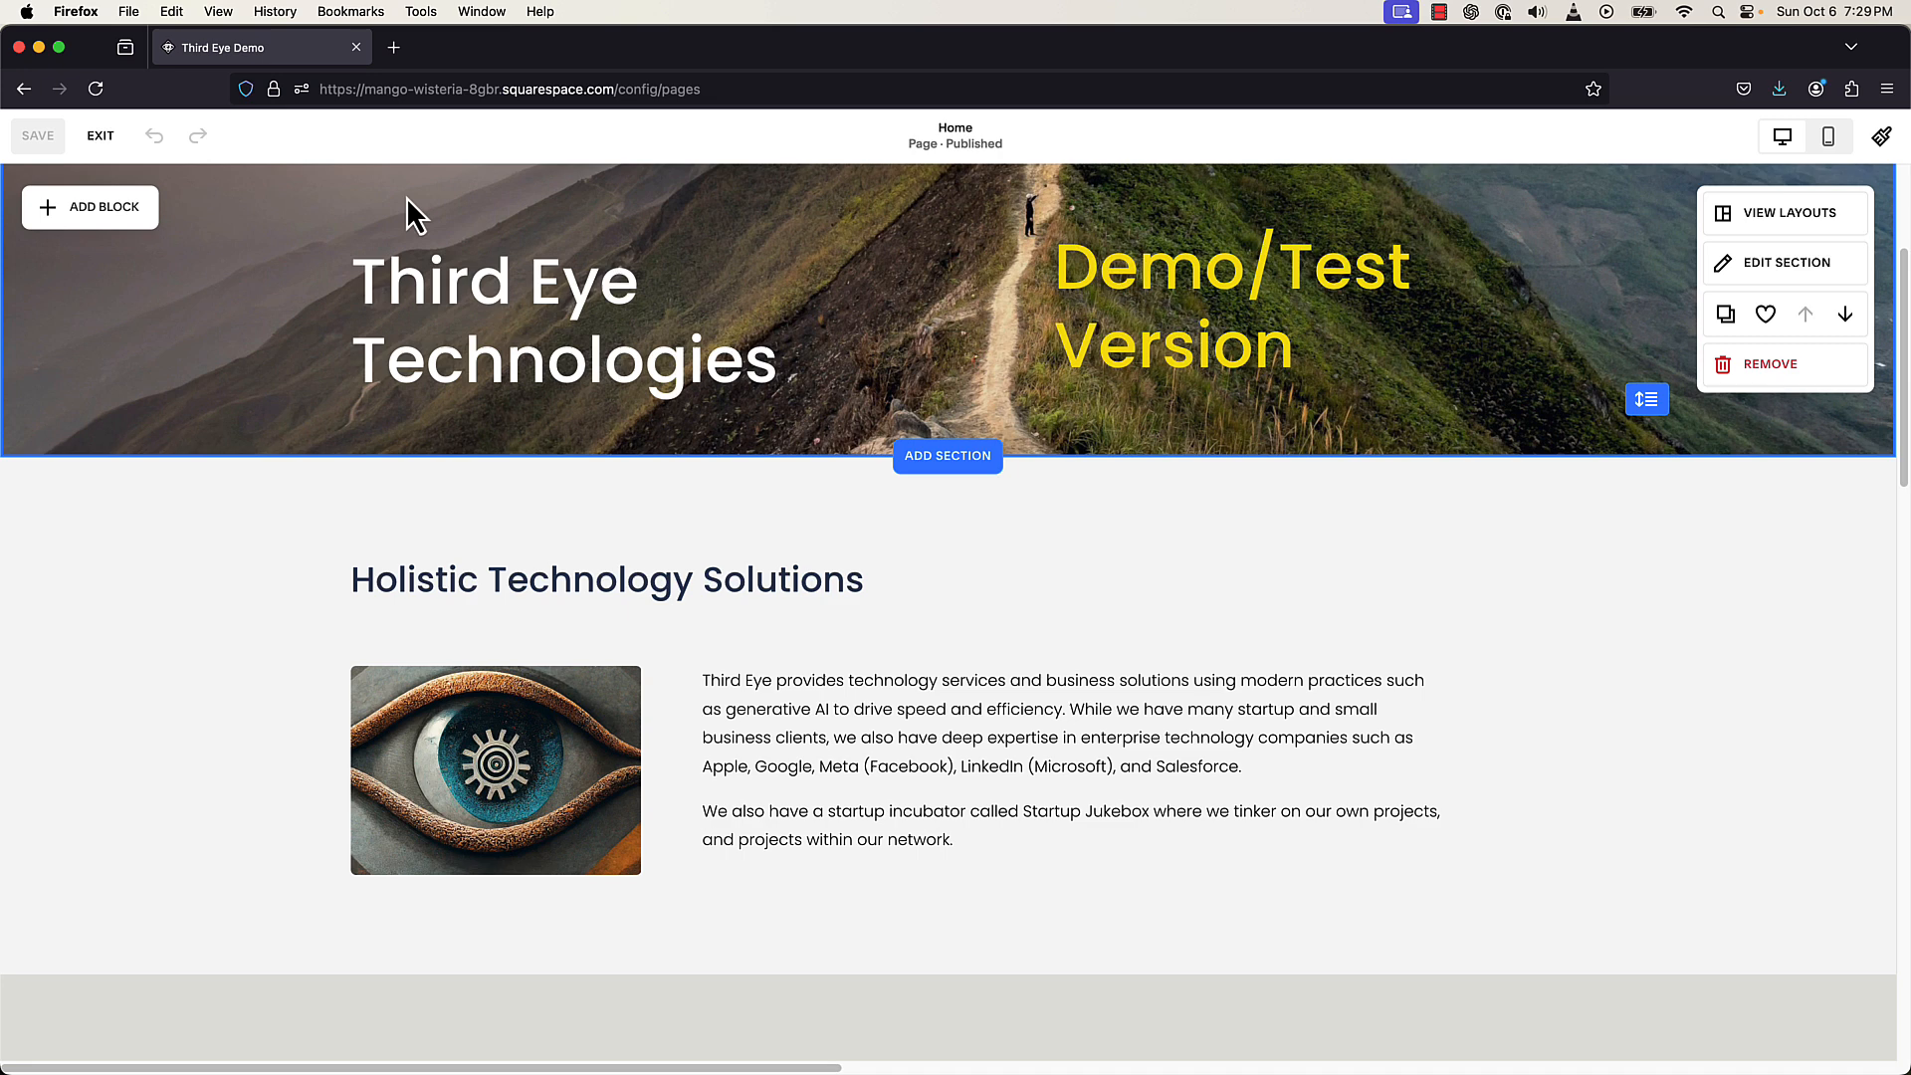
pyautogui.click(98, 138)
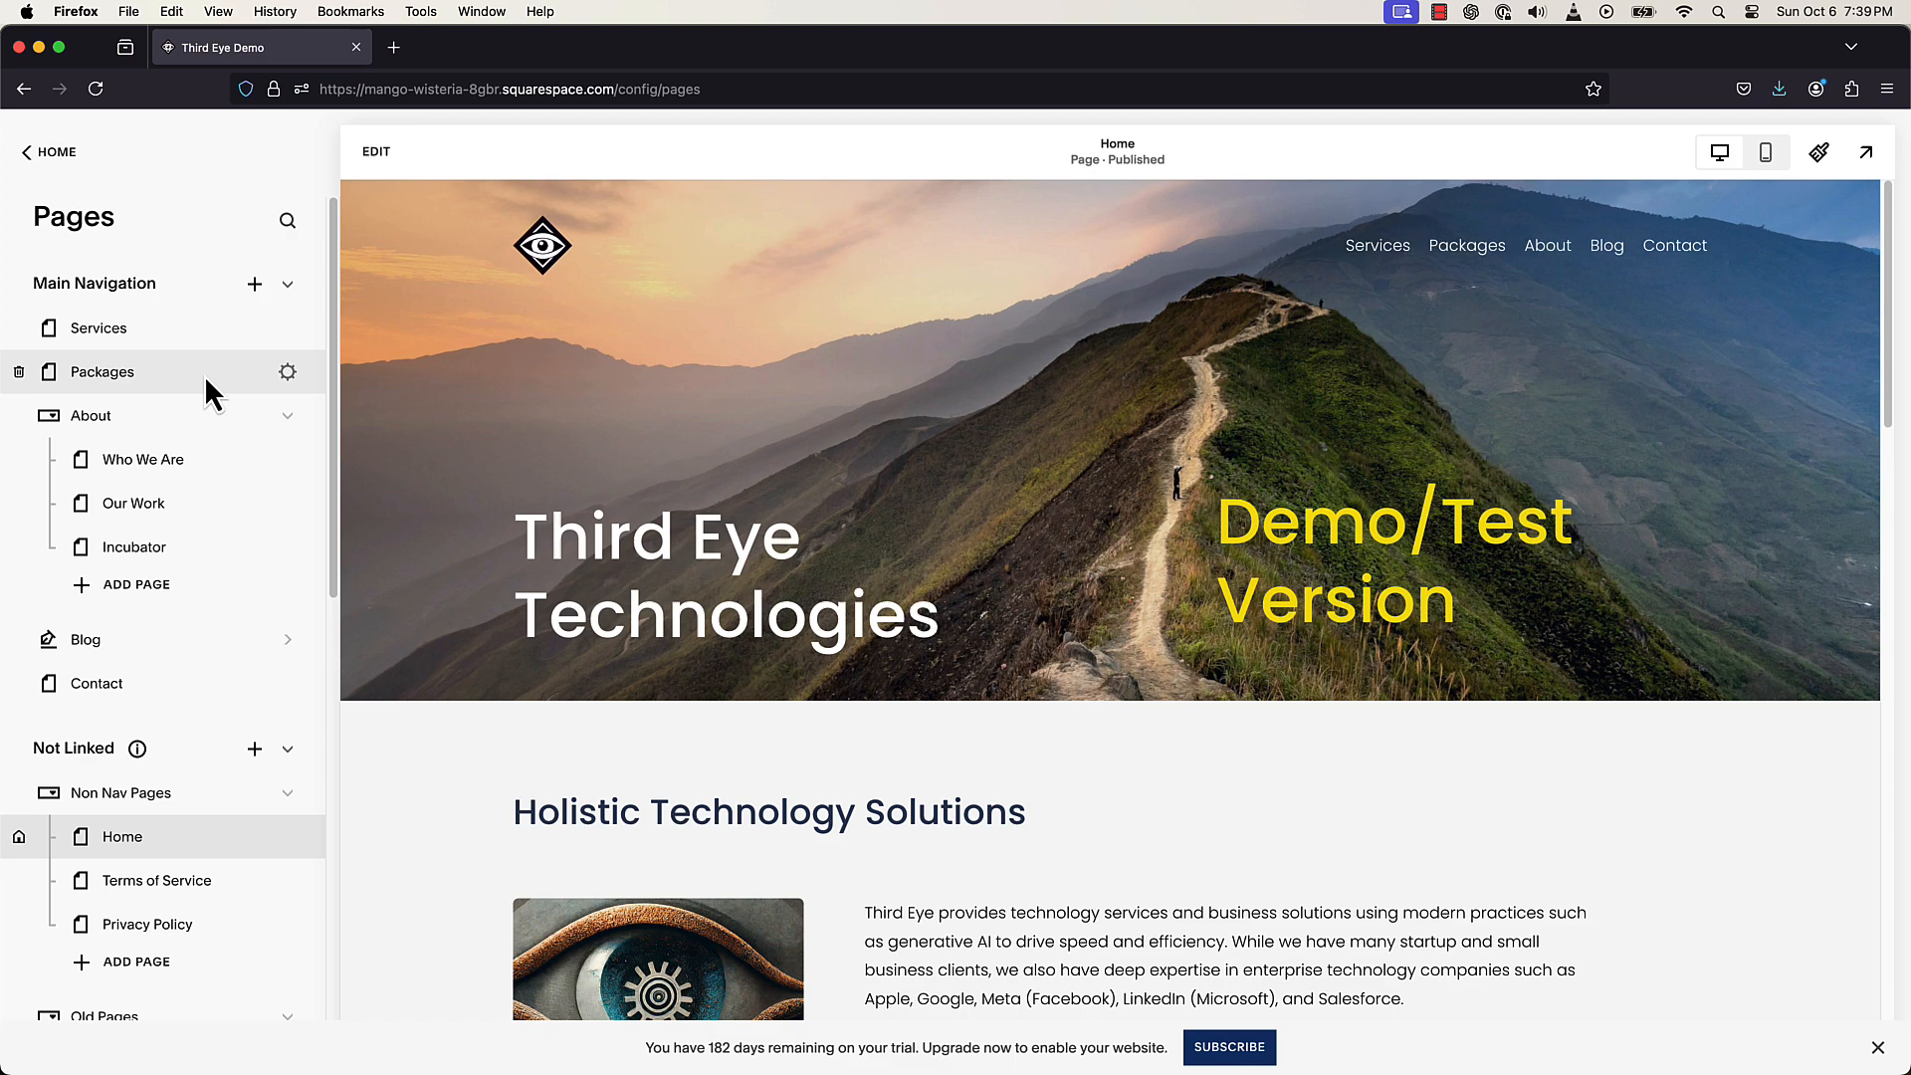
# - Open the Packages page for editing
pyautogui.click(205, 374)
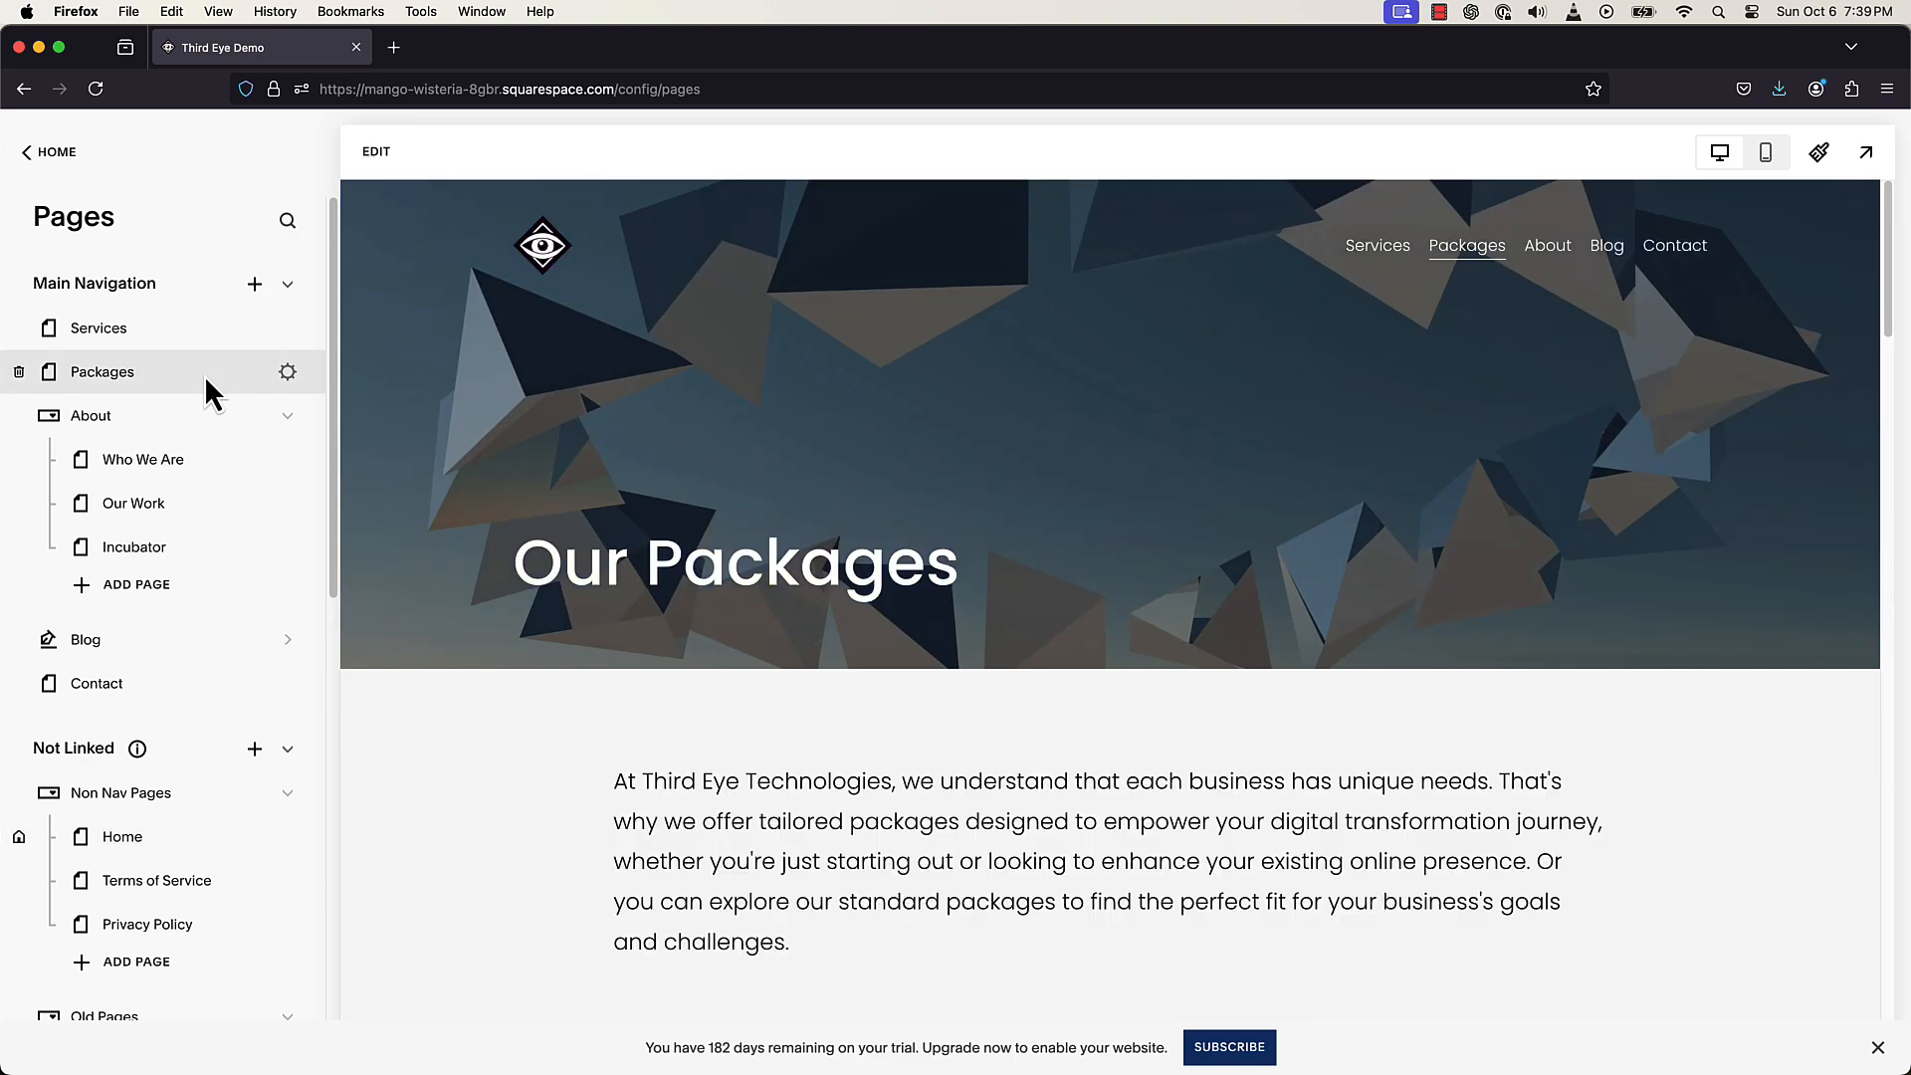
pyautogui.click(380, 162)
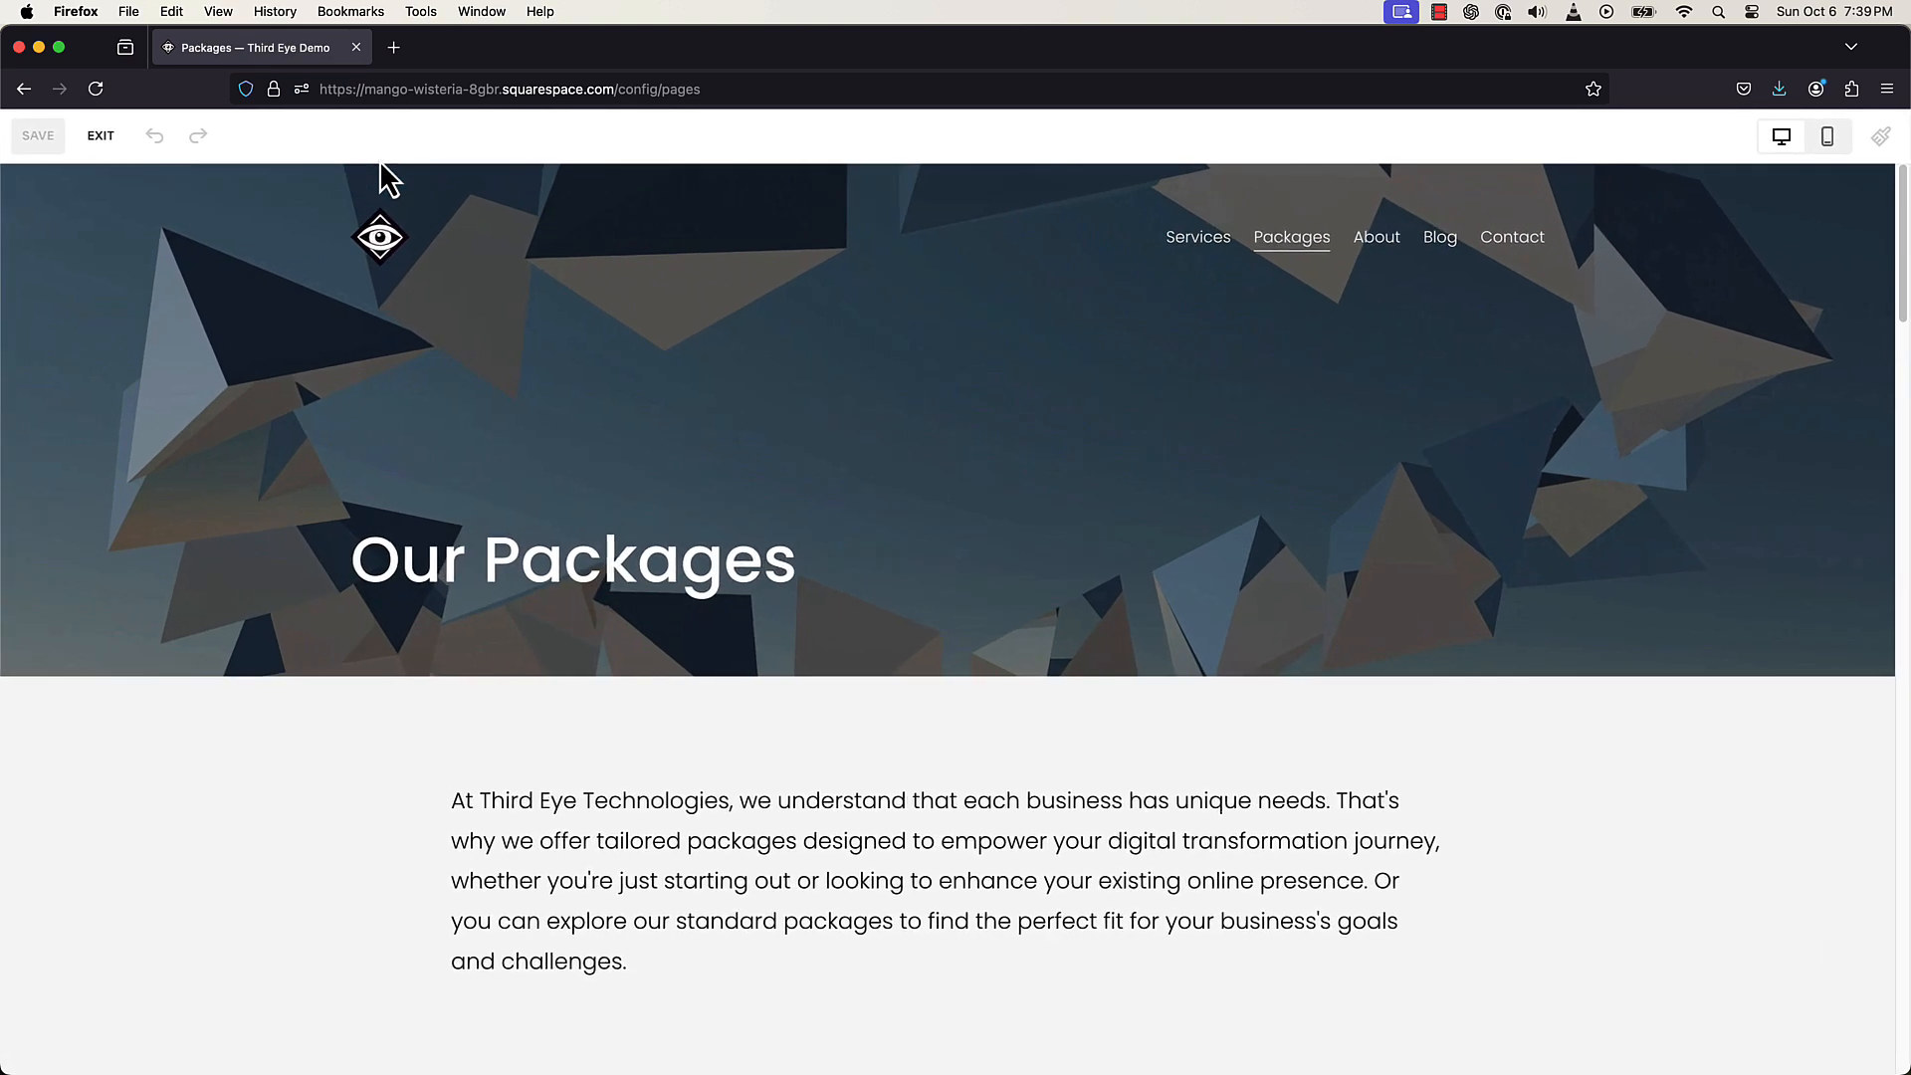
# - Move the description block under "Full Start with Website" one grid column inward and back in line with the heading
pyautogui.scroll(-6, 727, 744)
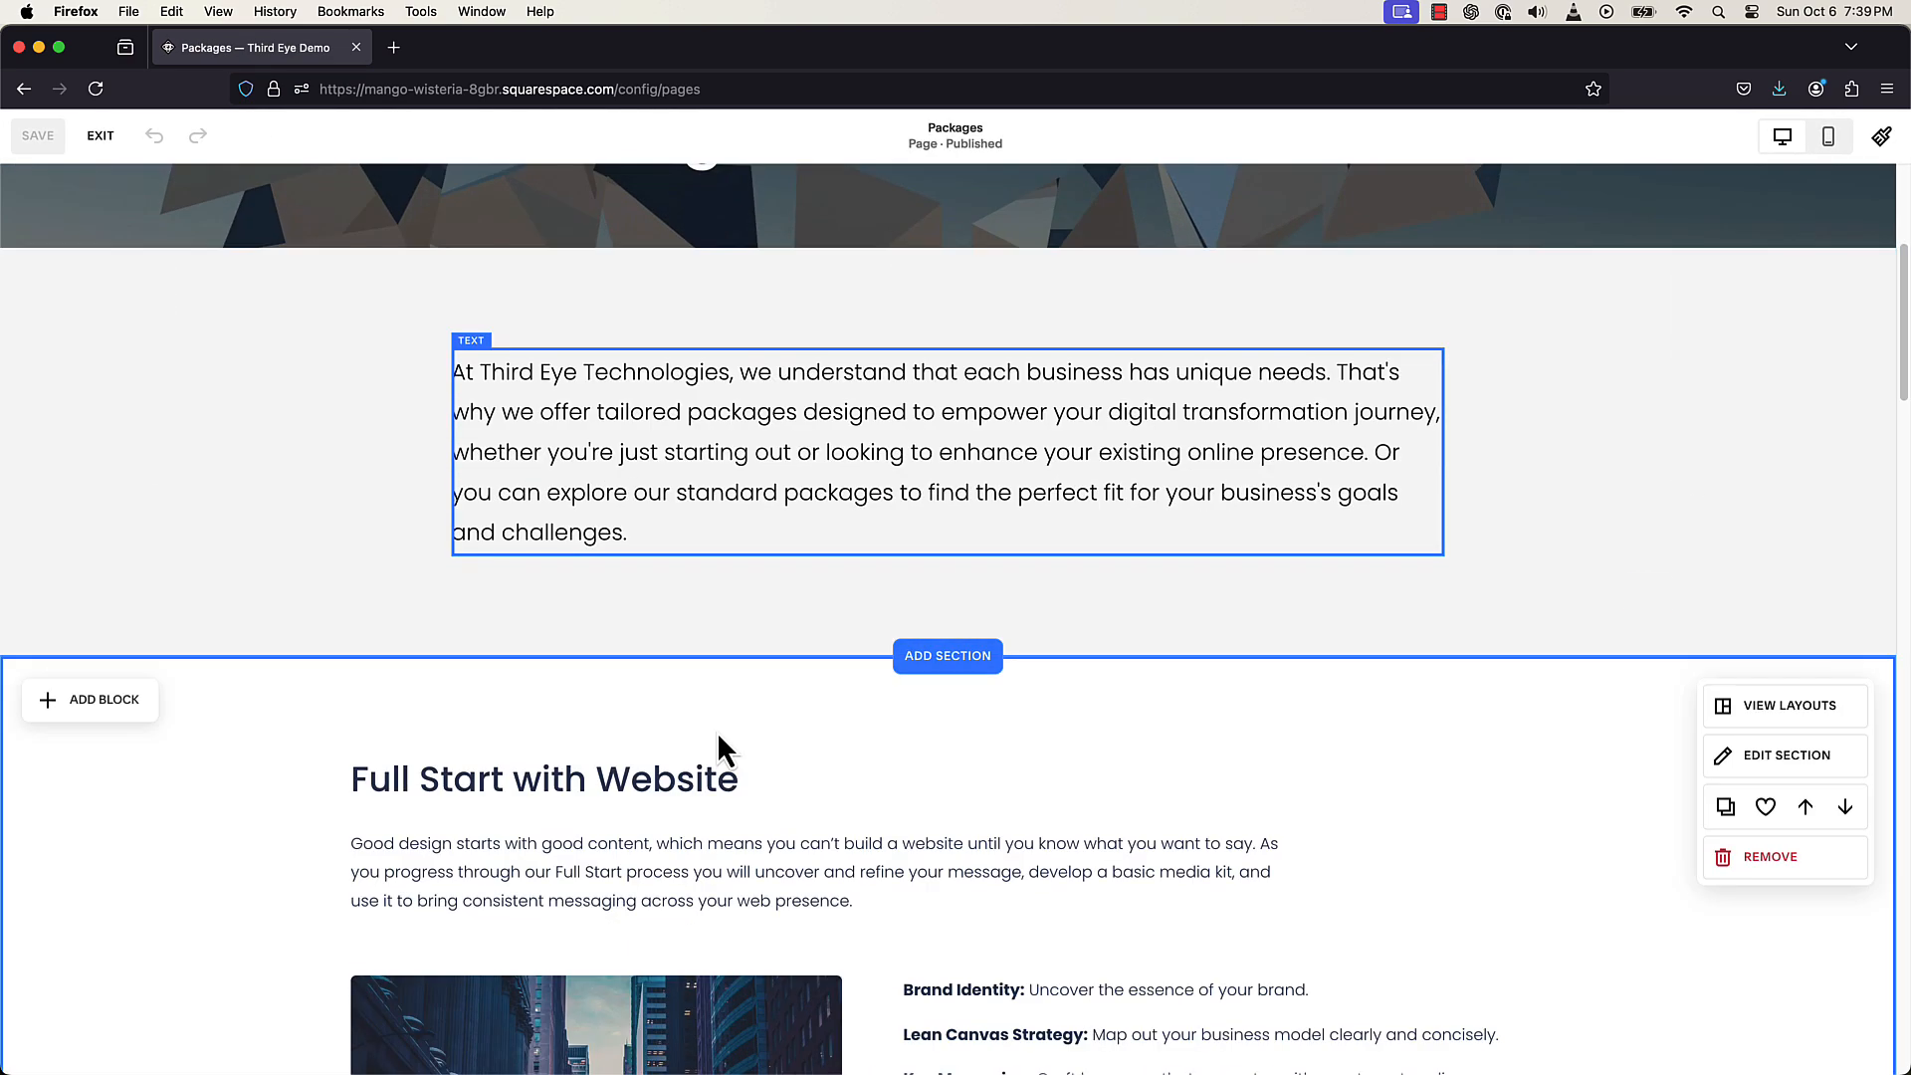
pyautogui.moveTo(737, 524); pyautogui.dragTo(816, 518)
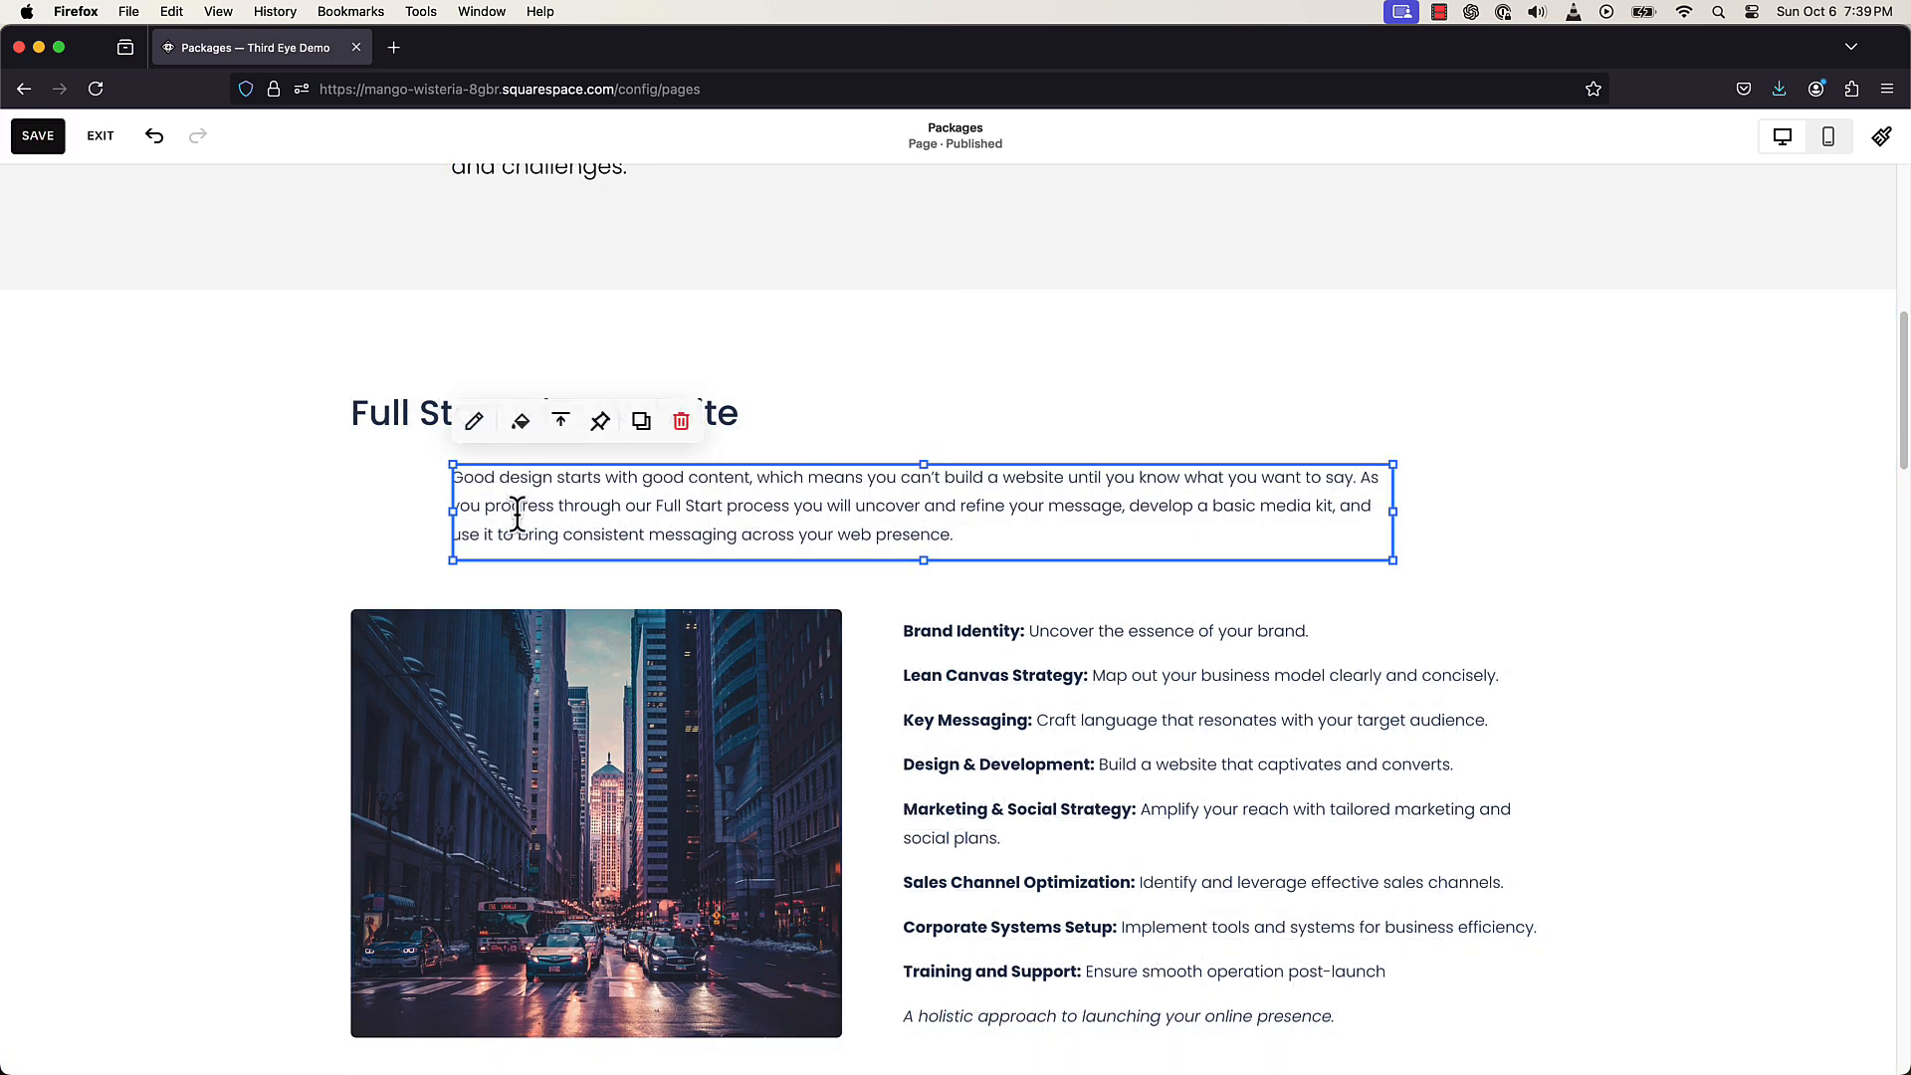
pyautogui.moveTo(461, 514); pyautogui.dragTo(357, 518)
# - Make the word "with" bold in the description under "Full Start with Website", keeping the Paragraph 2 style
pyautogui.click(374, 422)
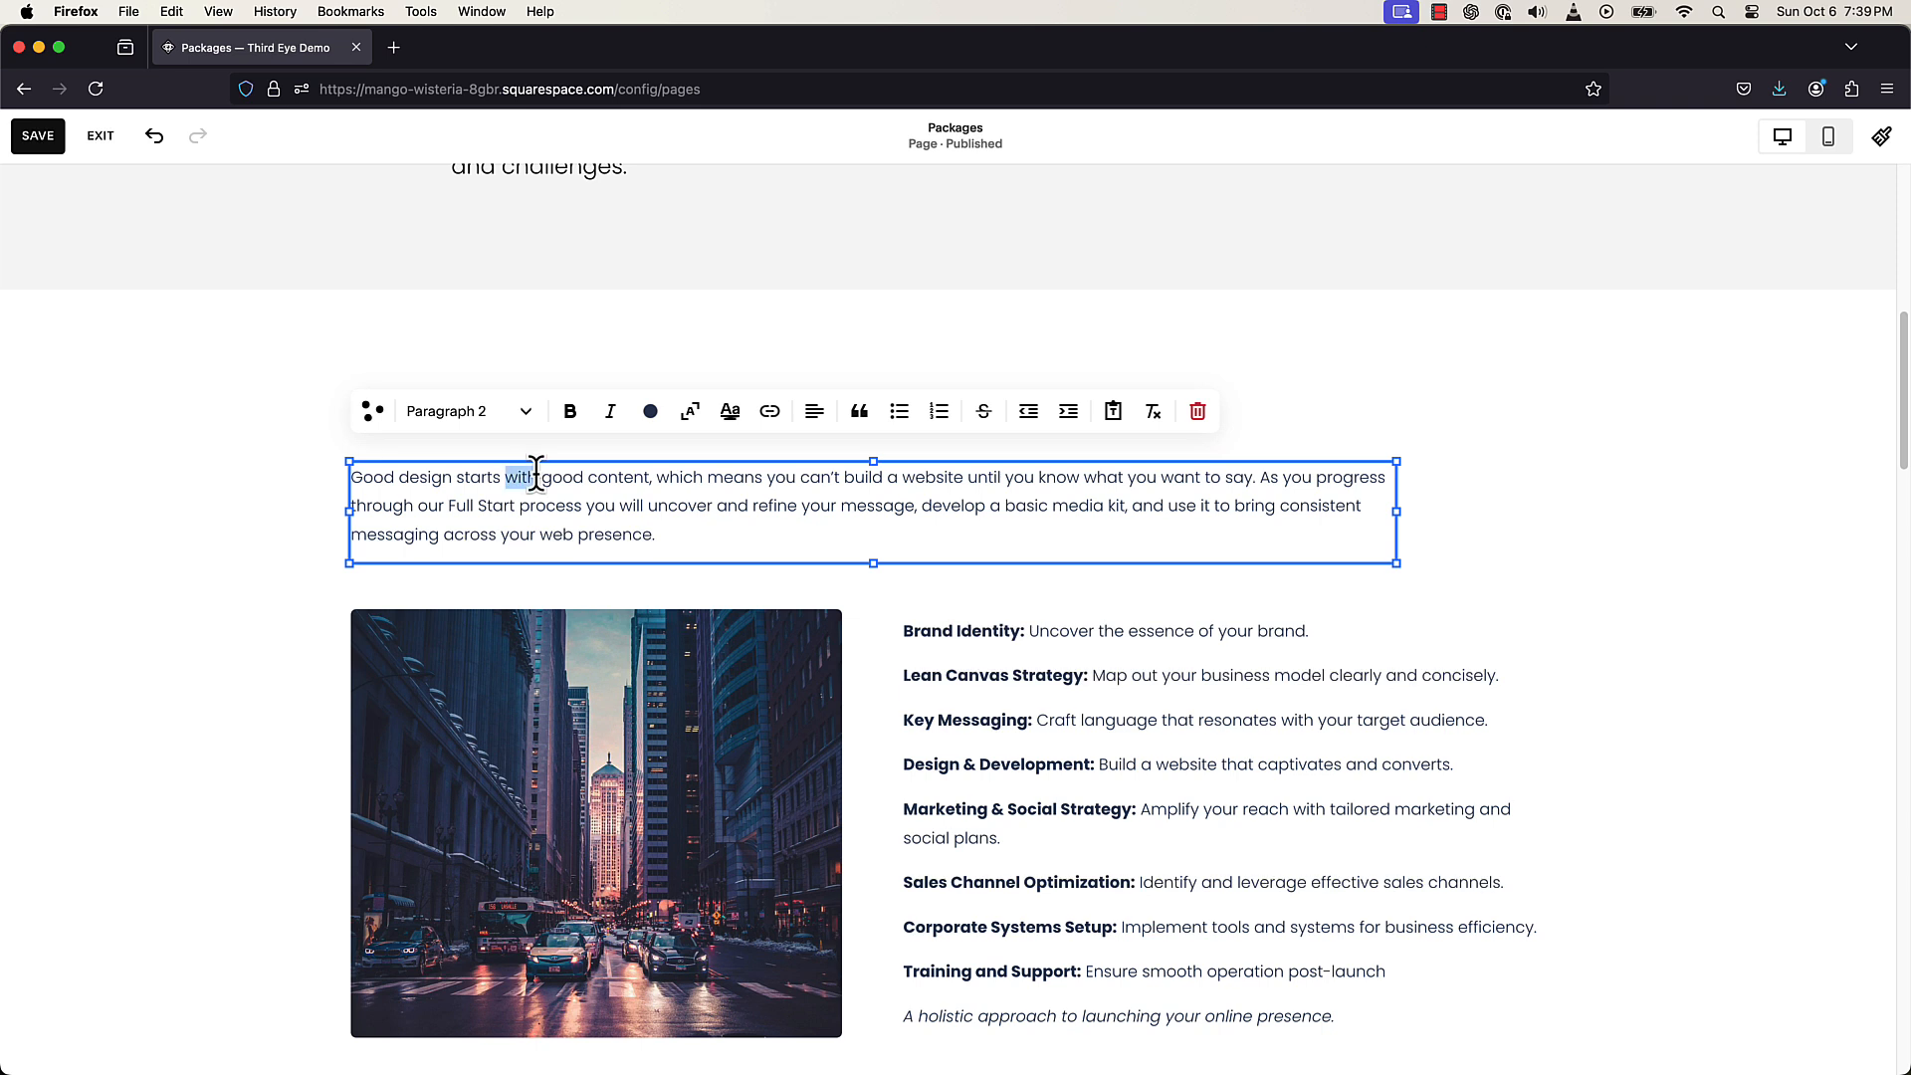
pyautogui.moveTo(537, 472); pyautogui.dragTo(539, 476)
pyautogui.click(570, 411)
pyautogui.click(528, 418)
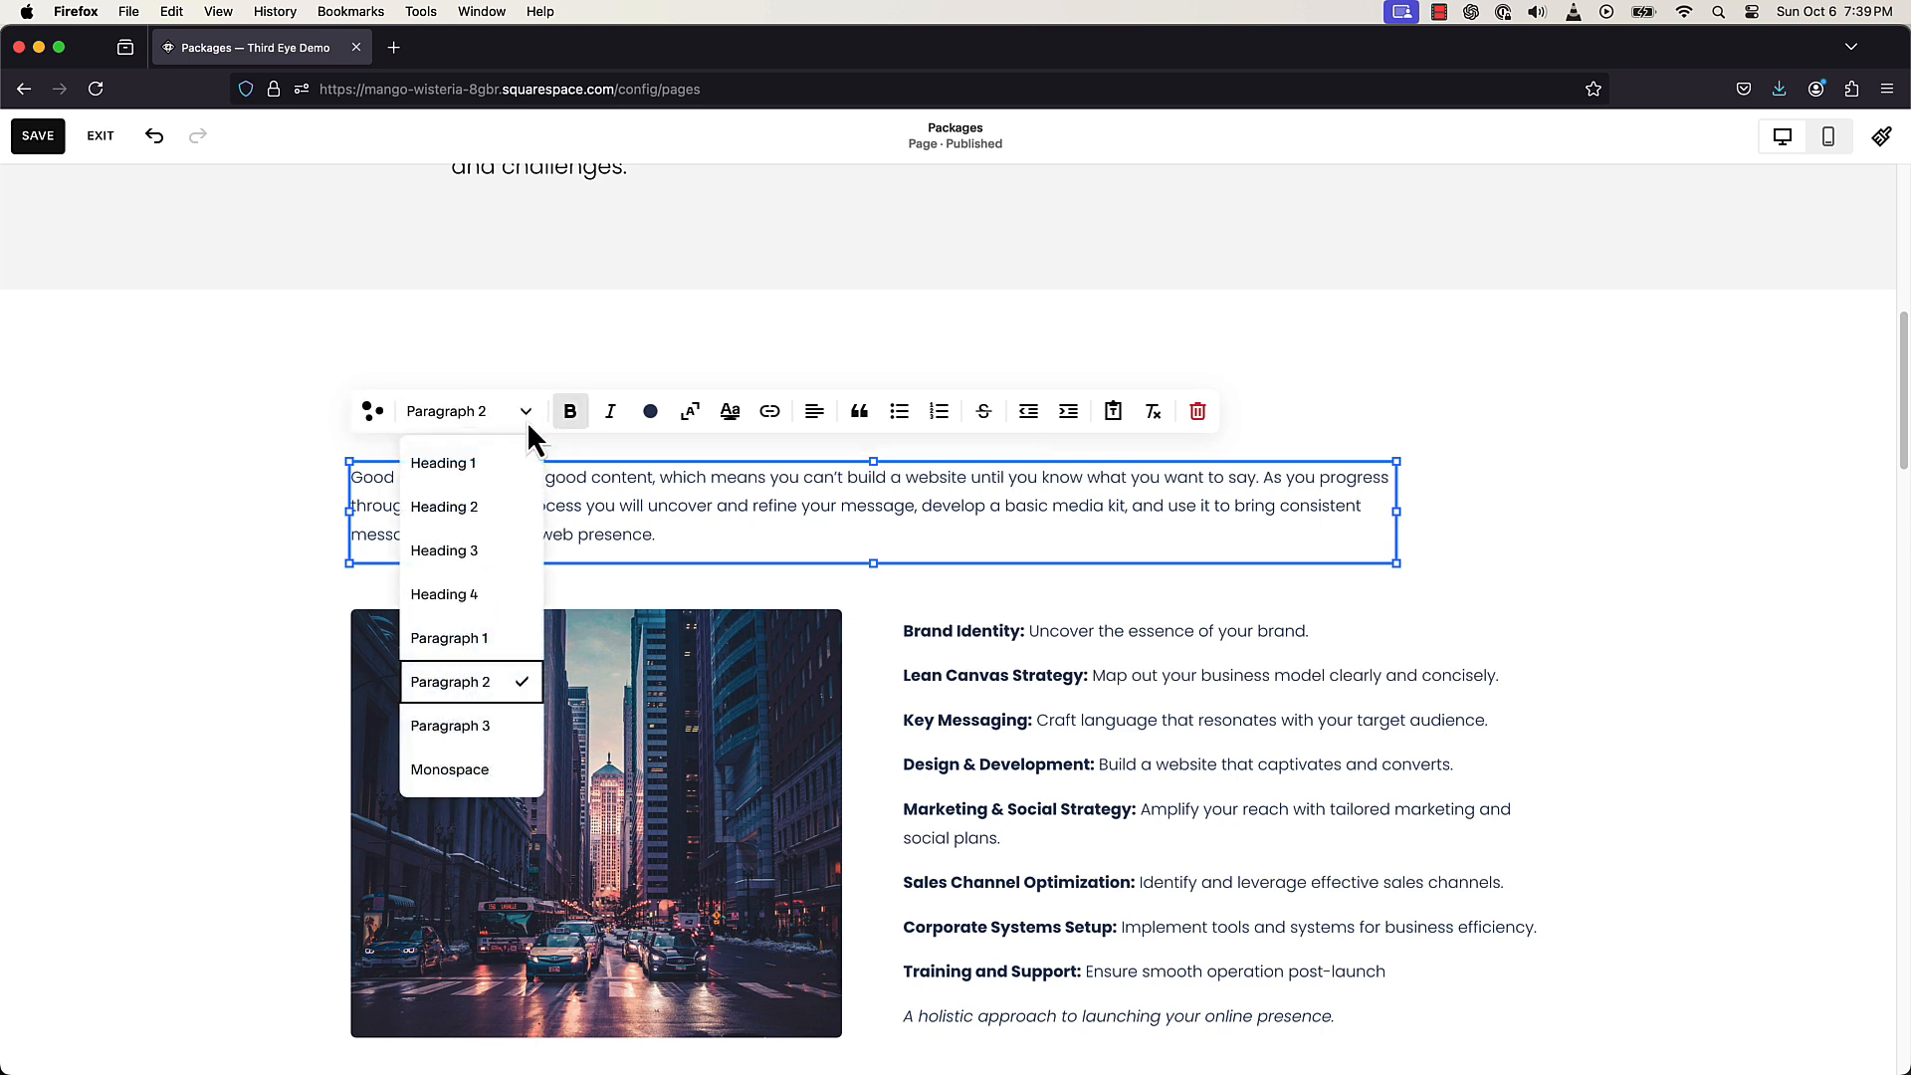
pyautogui.press('Escape')
# - Color the whole description paragraph with the second palette color, light gray
pyautogui.tripleClick(589, 502)
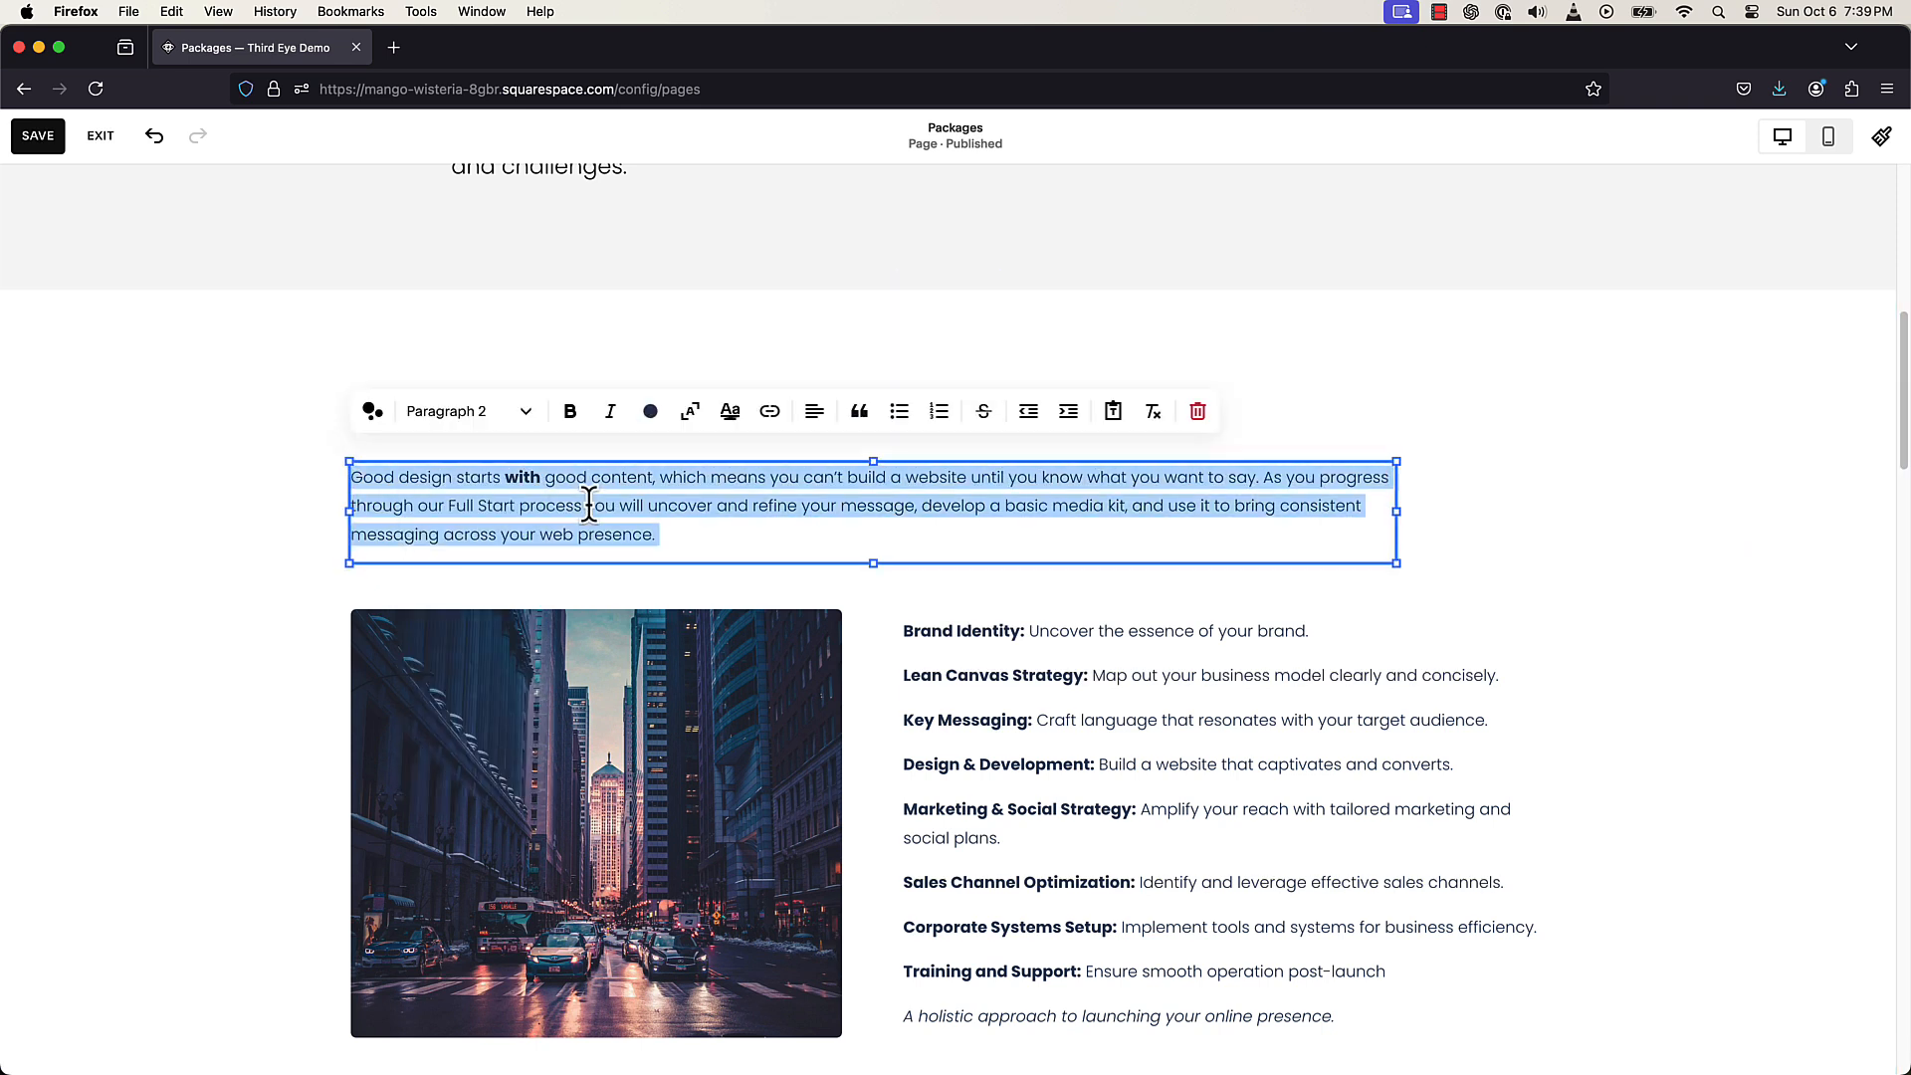
pyautogui.click(650, 412)
pyautogui.click(599, 519)
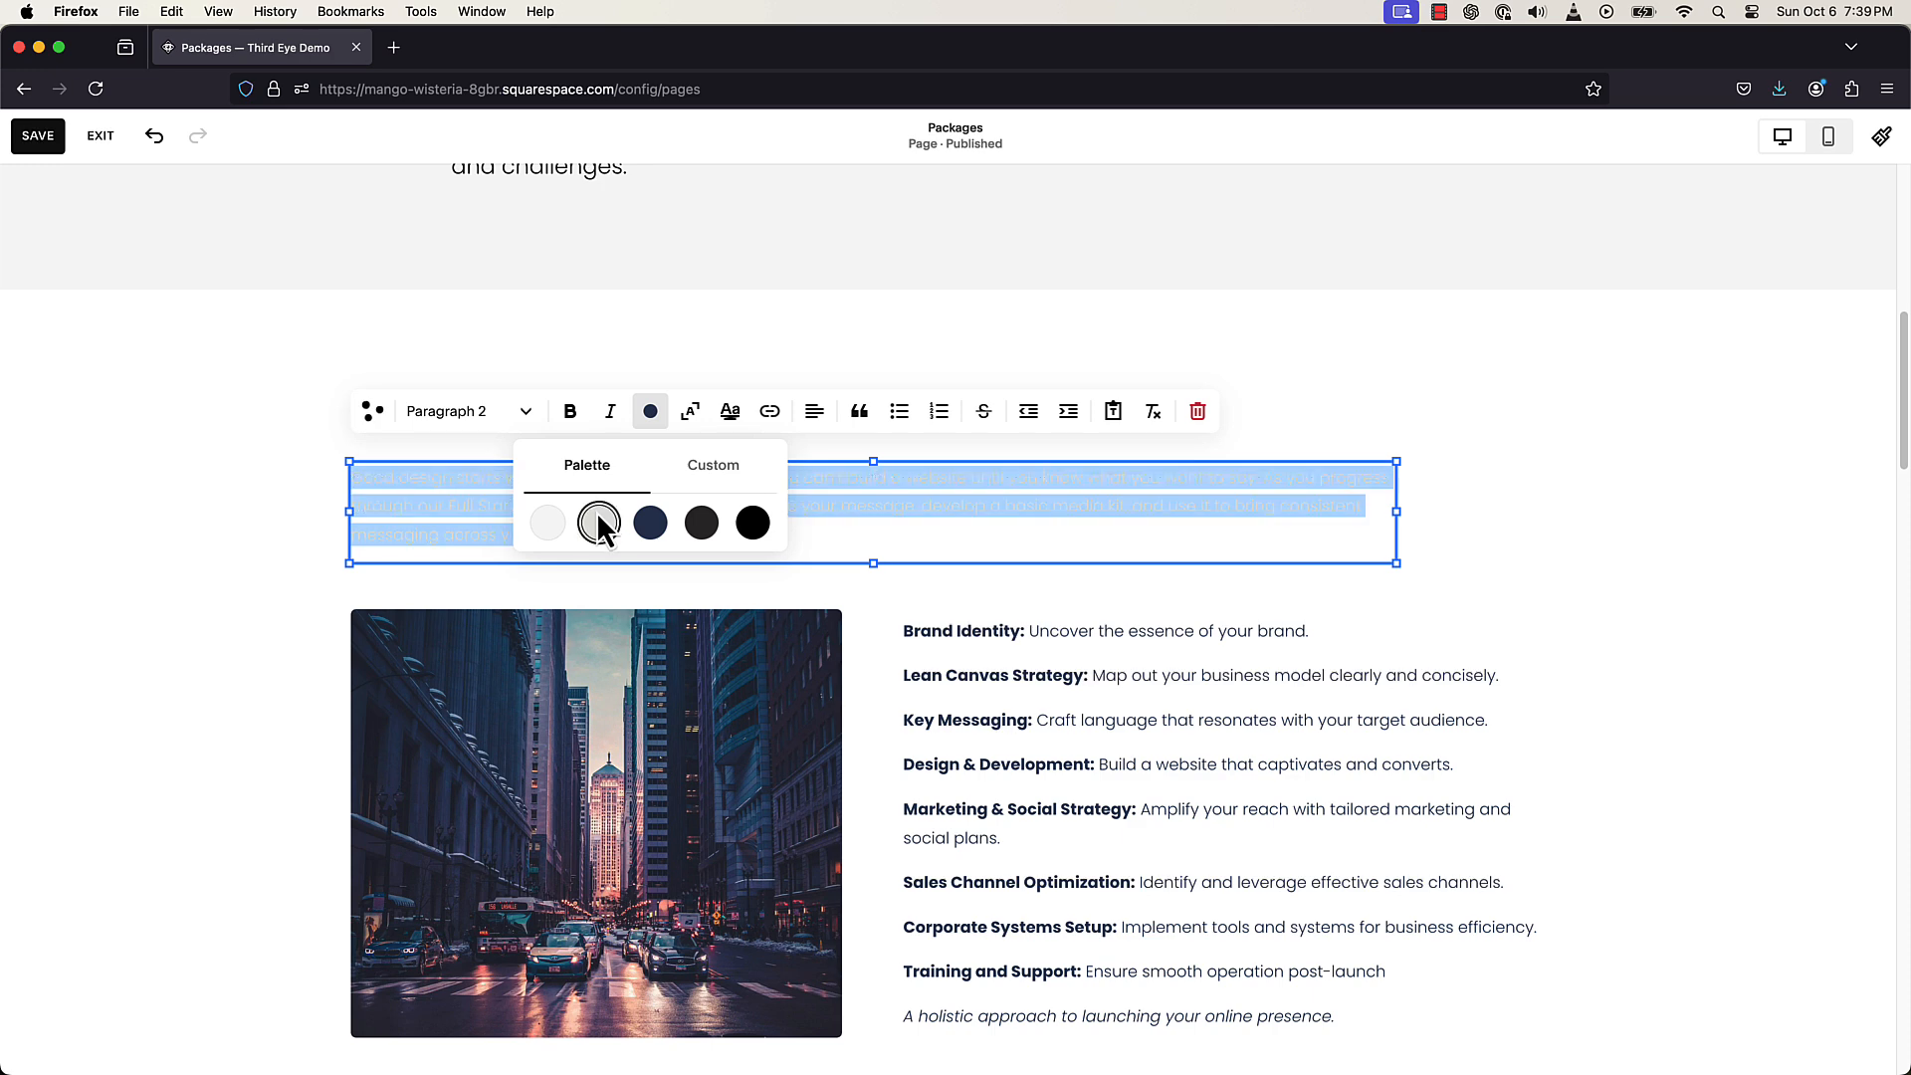
pyautogui.click(317, 553)
# - Replace the city street image with the free stock image of purple and orange abstract curved shapes
pyautogui.scroll(-2, 666, 667)
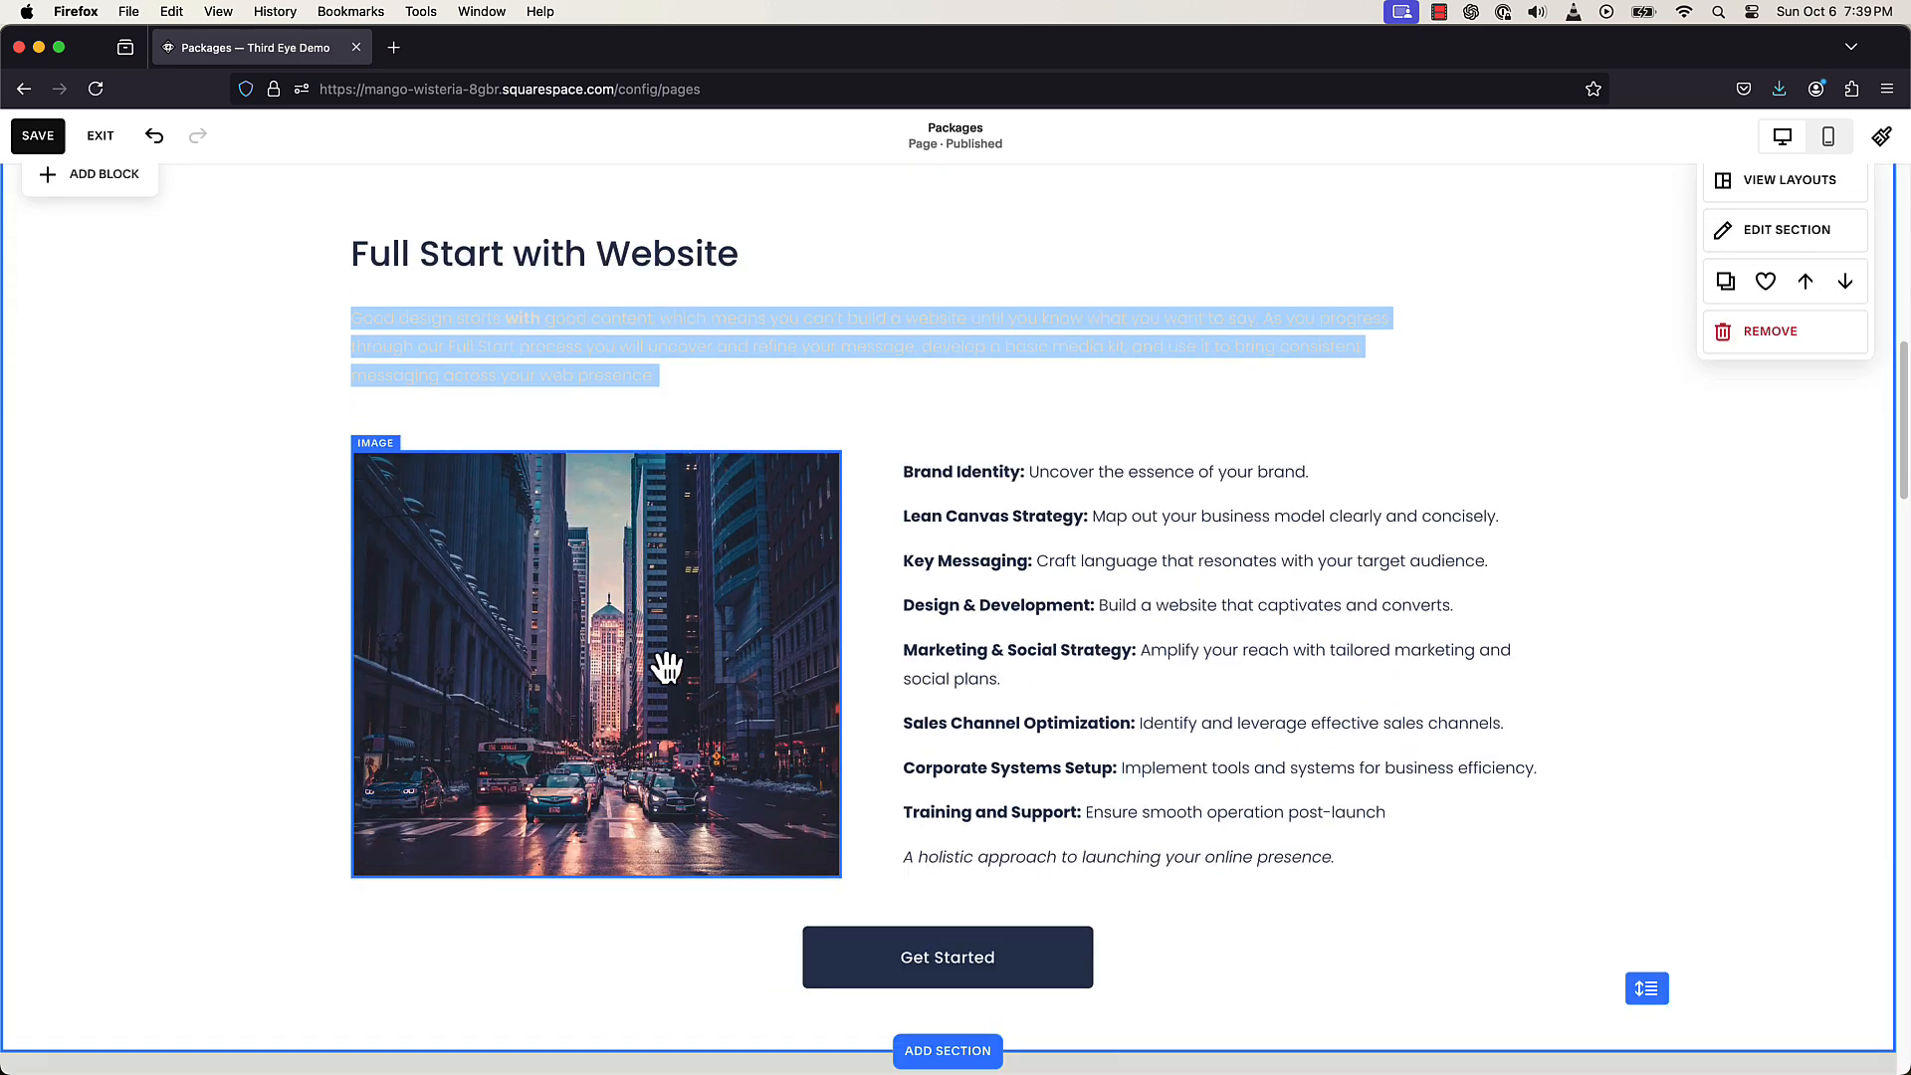
pyautogui.click(667, 667)
pyautogui.click(929, 725)
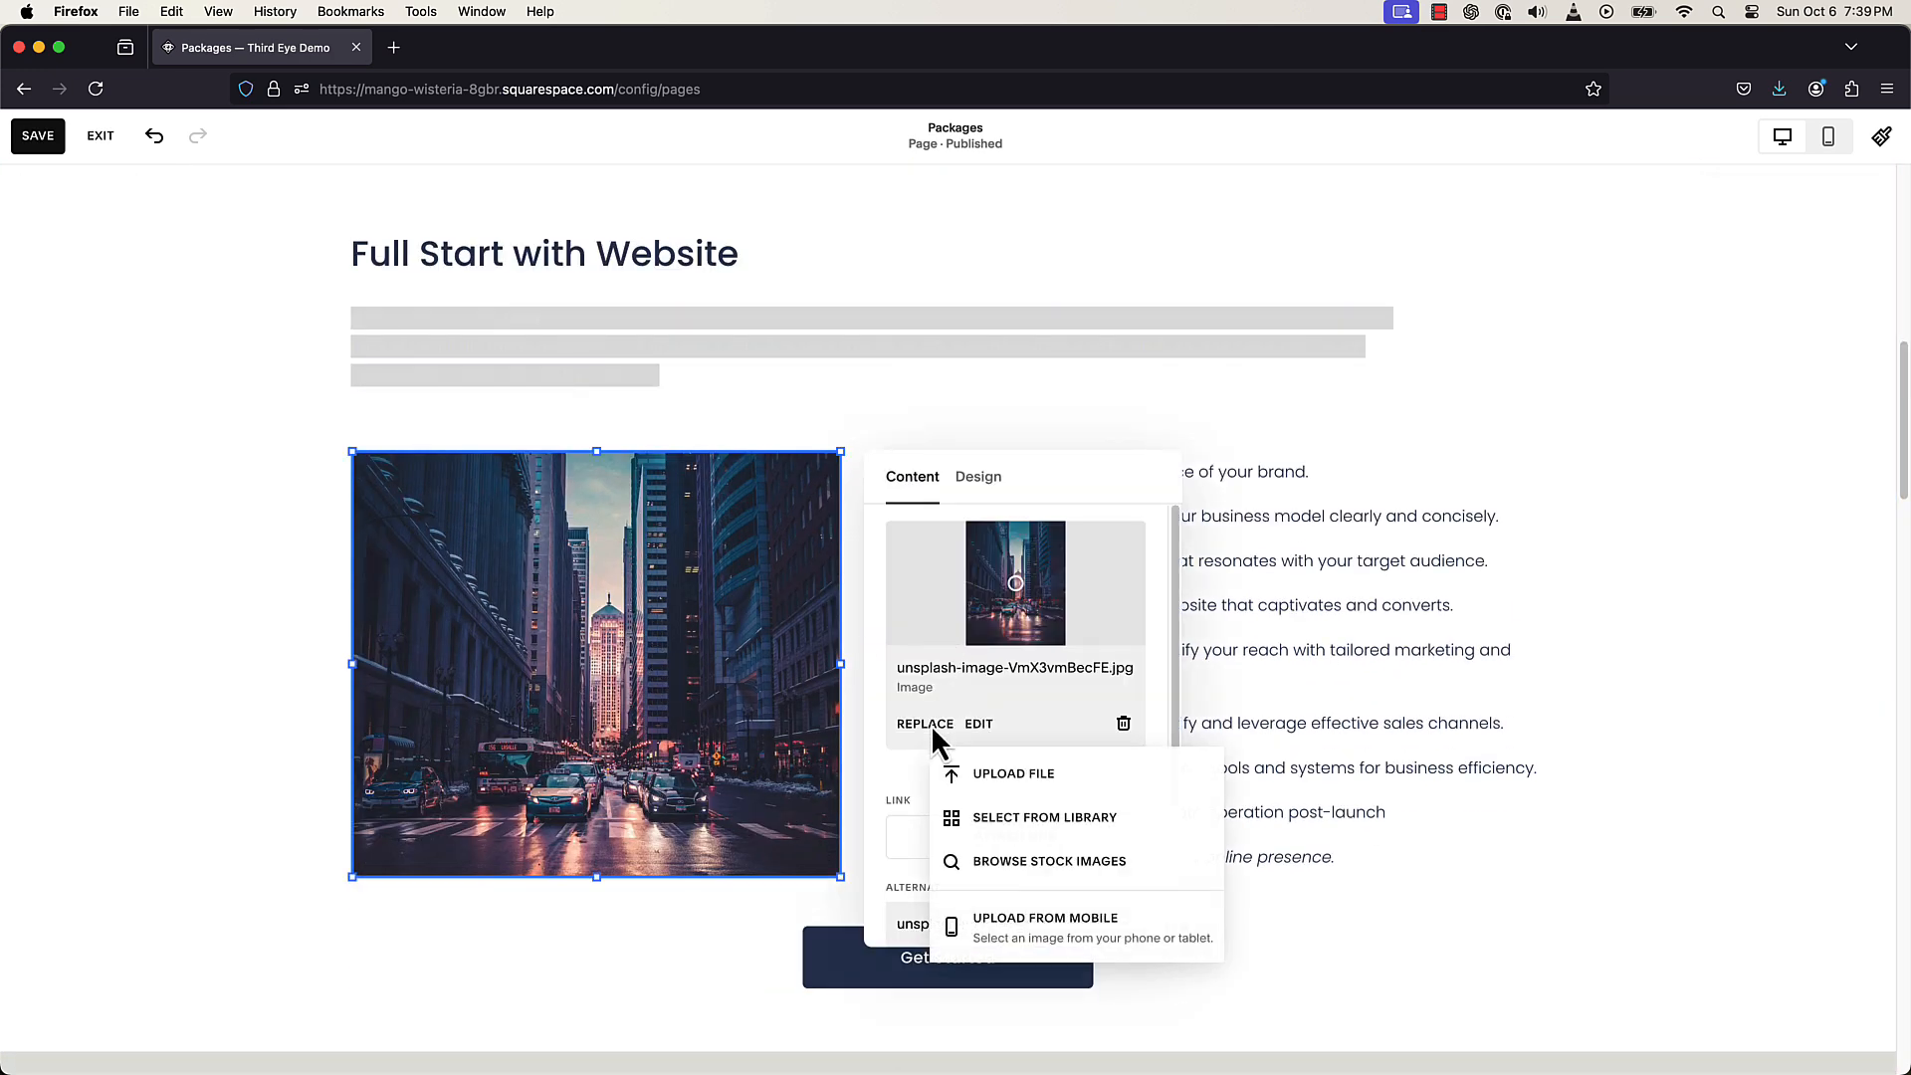
pyautogui.click(993, 852)
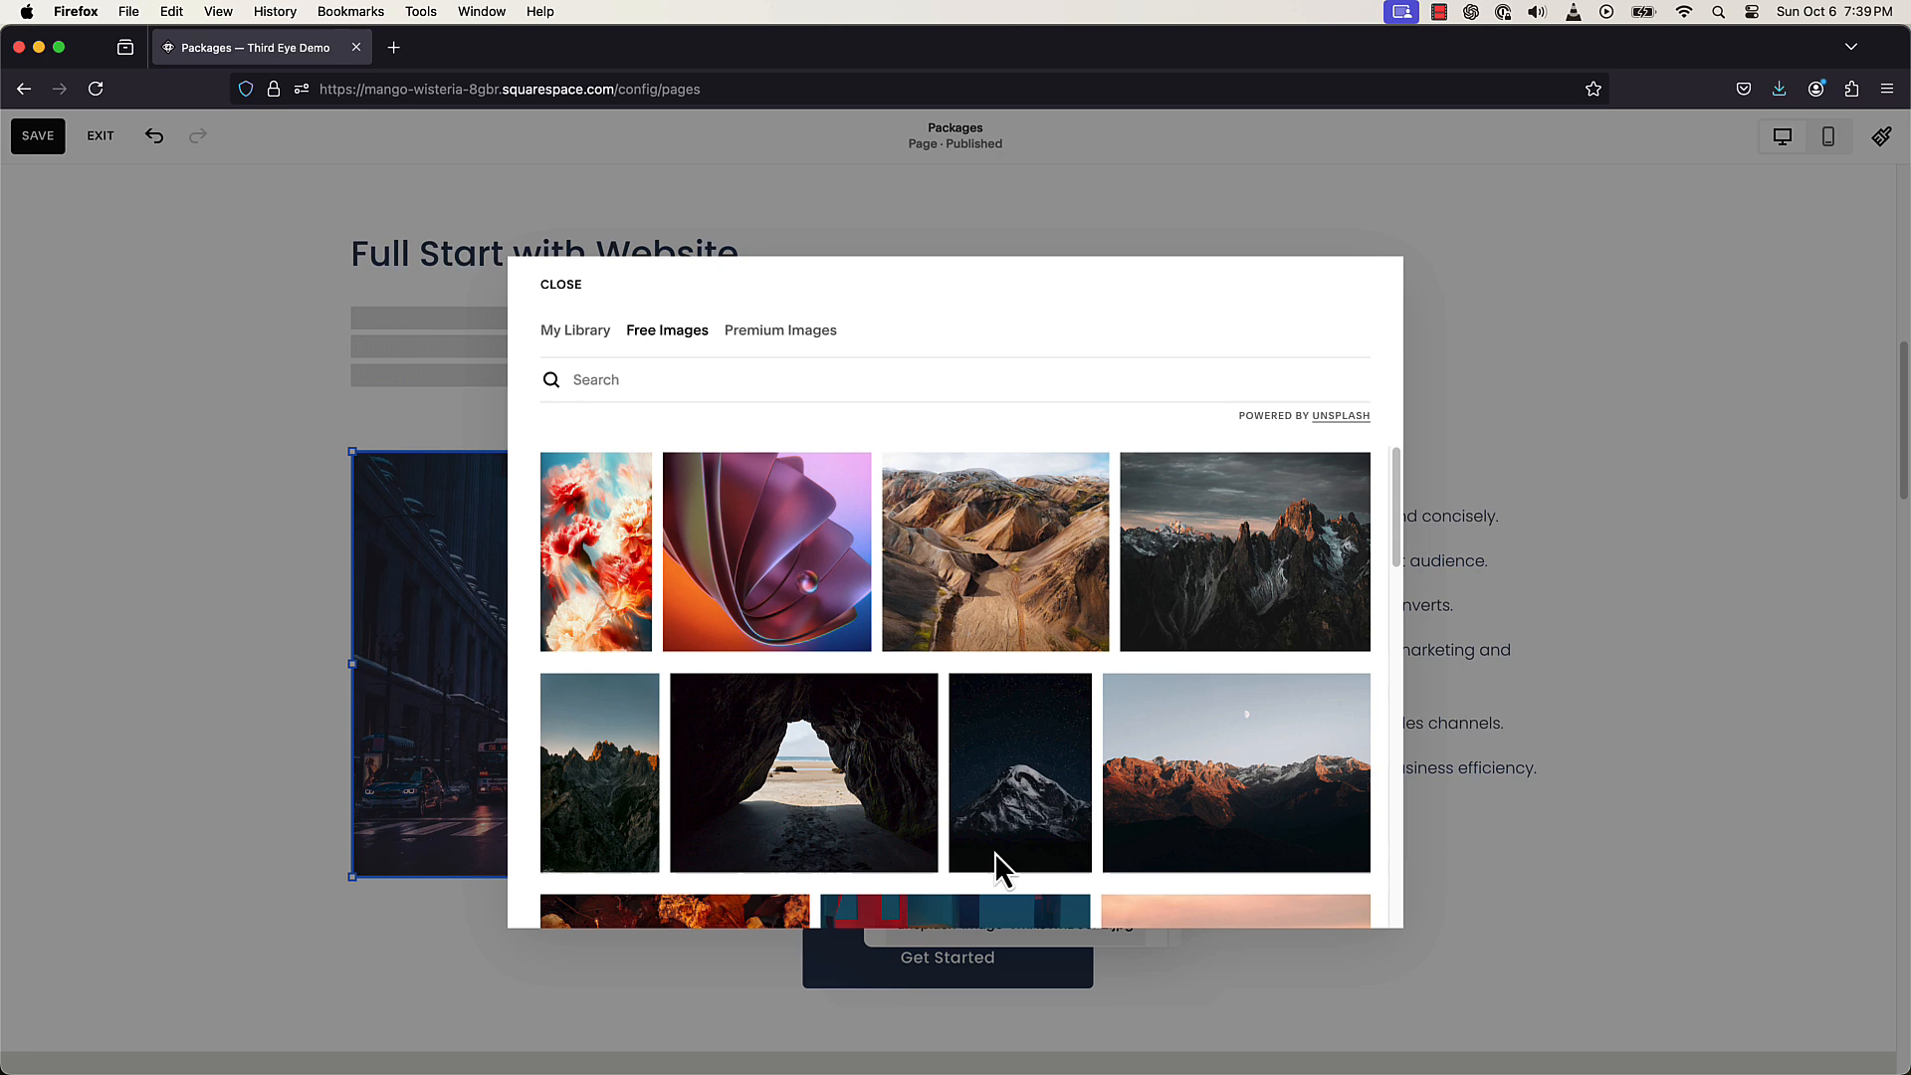
pyautogui.click(808, 597)
pyautogui.click(1134, 712)
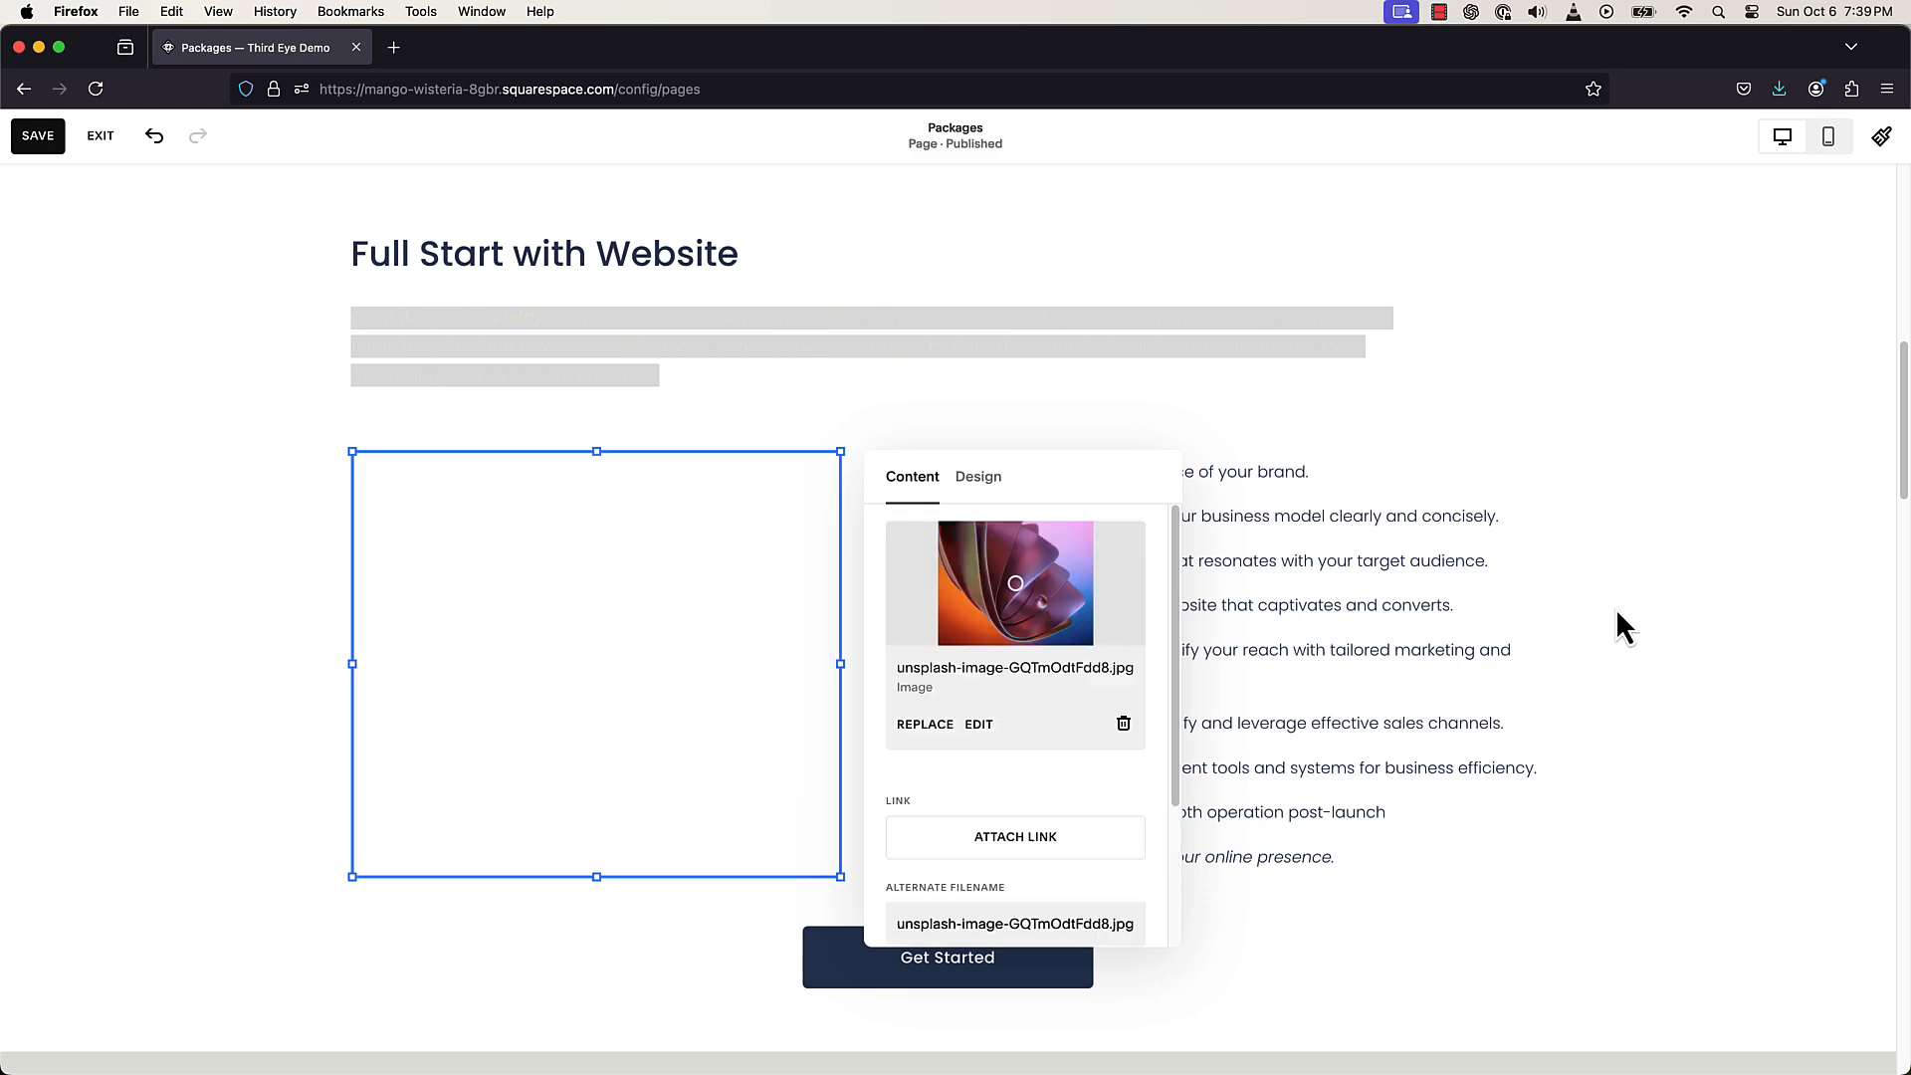
pyautogui.click(1617, 607)
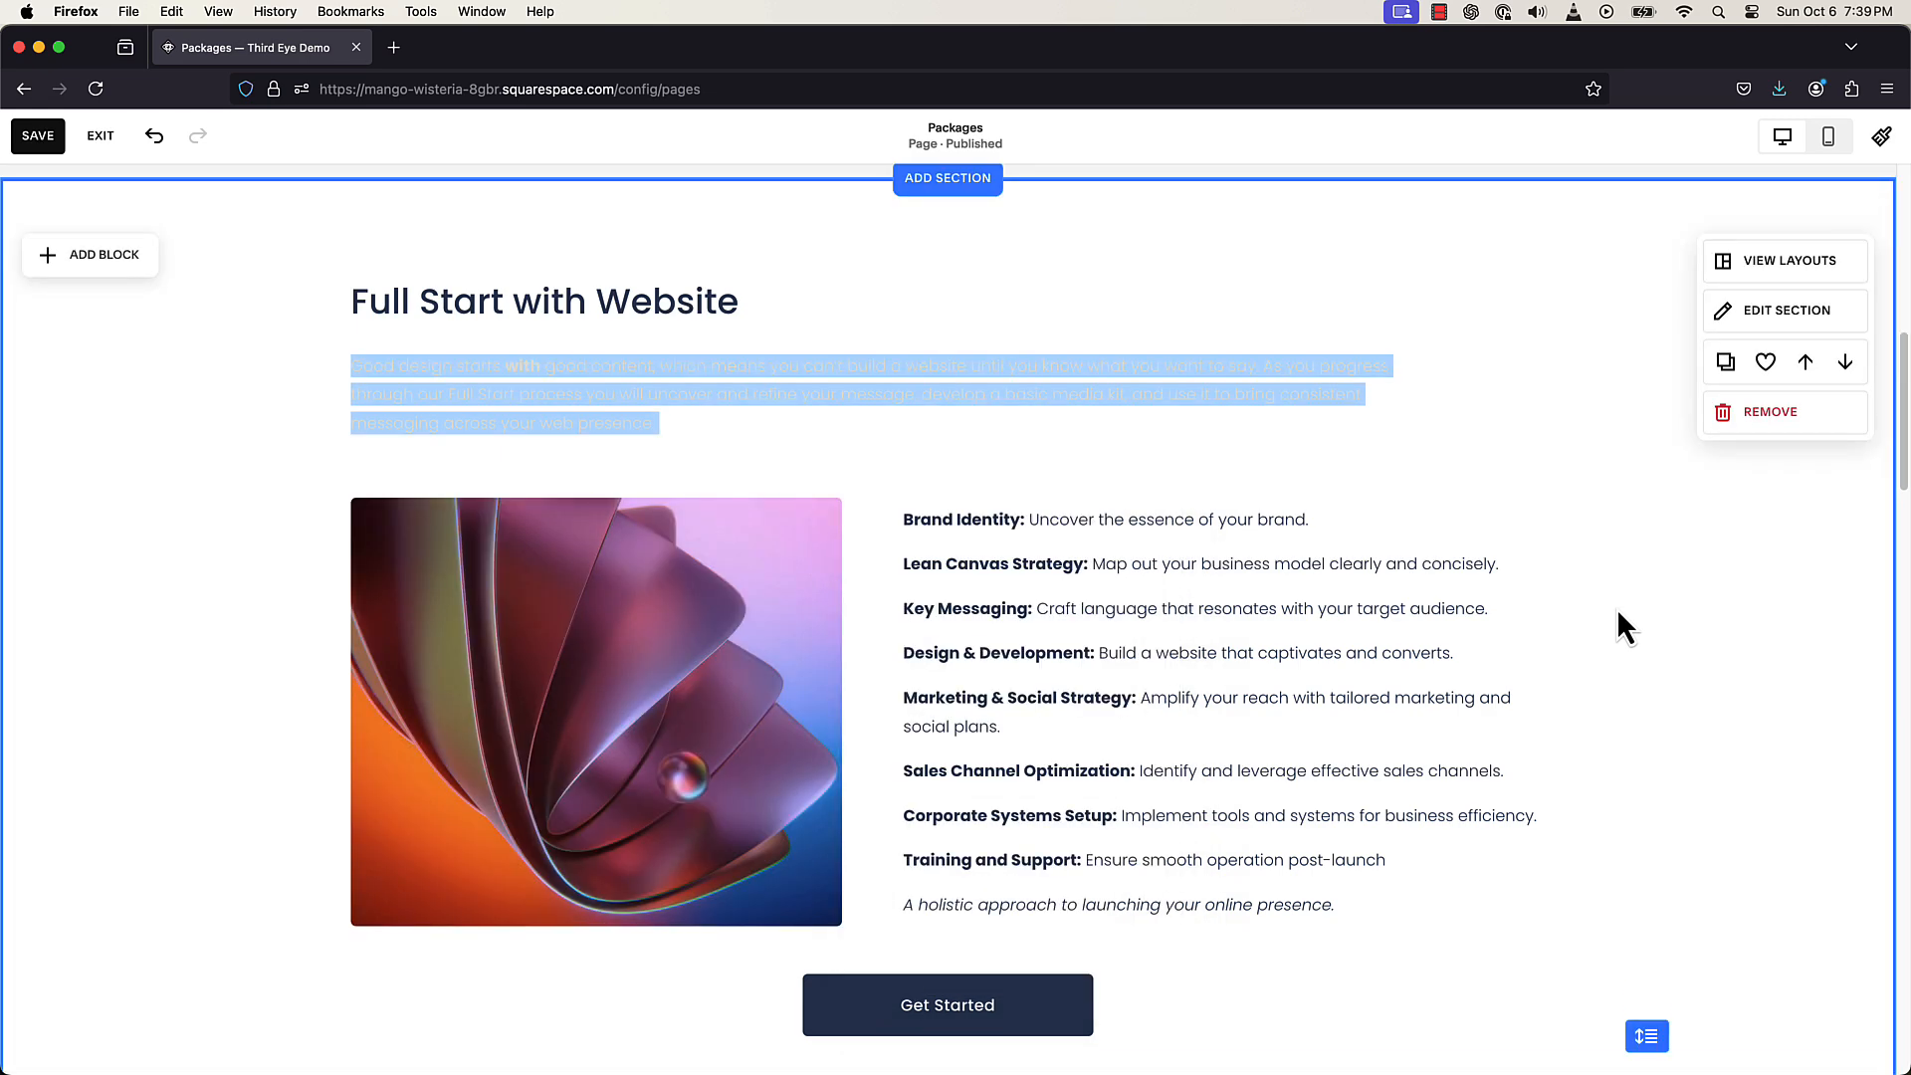
# - Set the "Full Start with Website" section to height L, top alignment and the narrower grid gap
pyautogui.click(1786, 310)
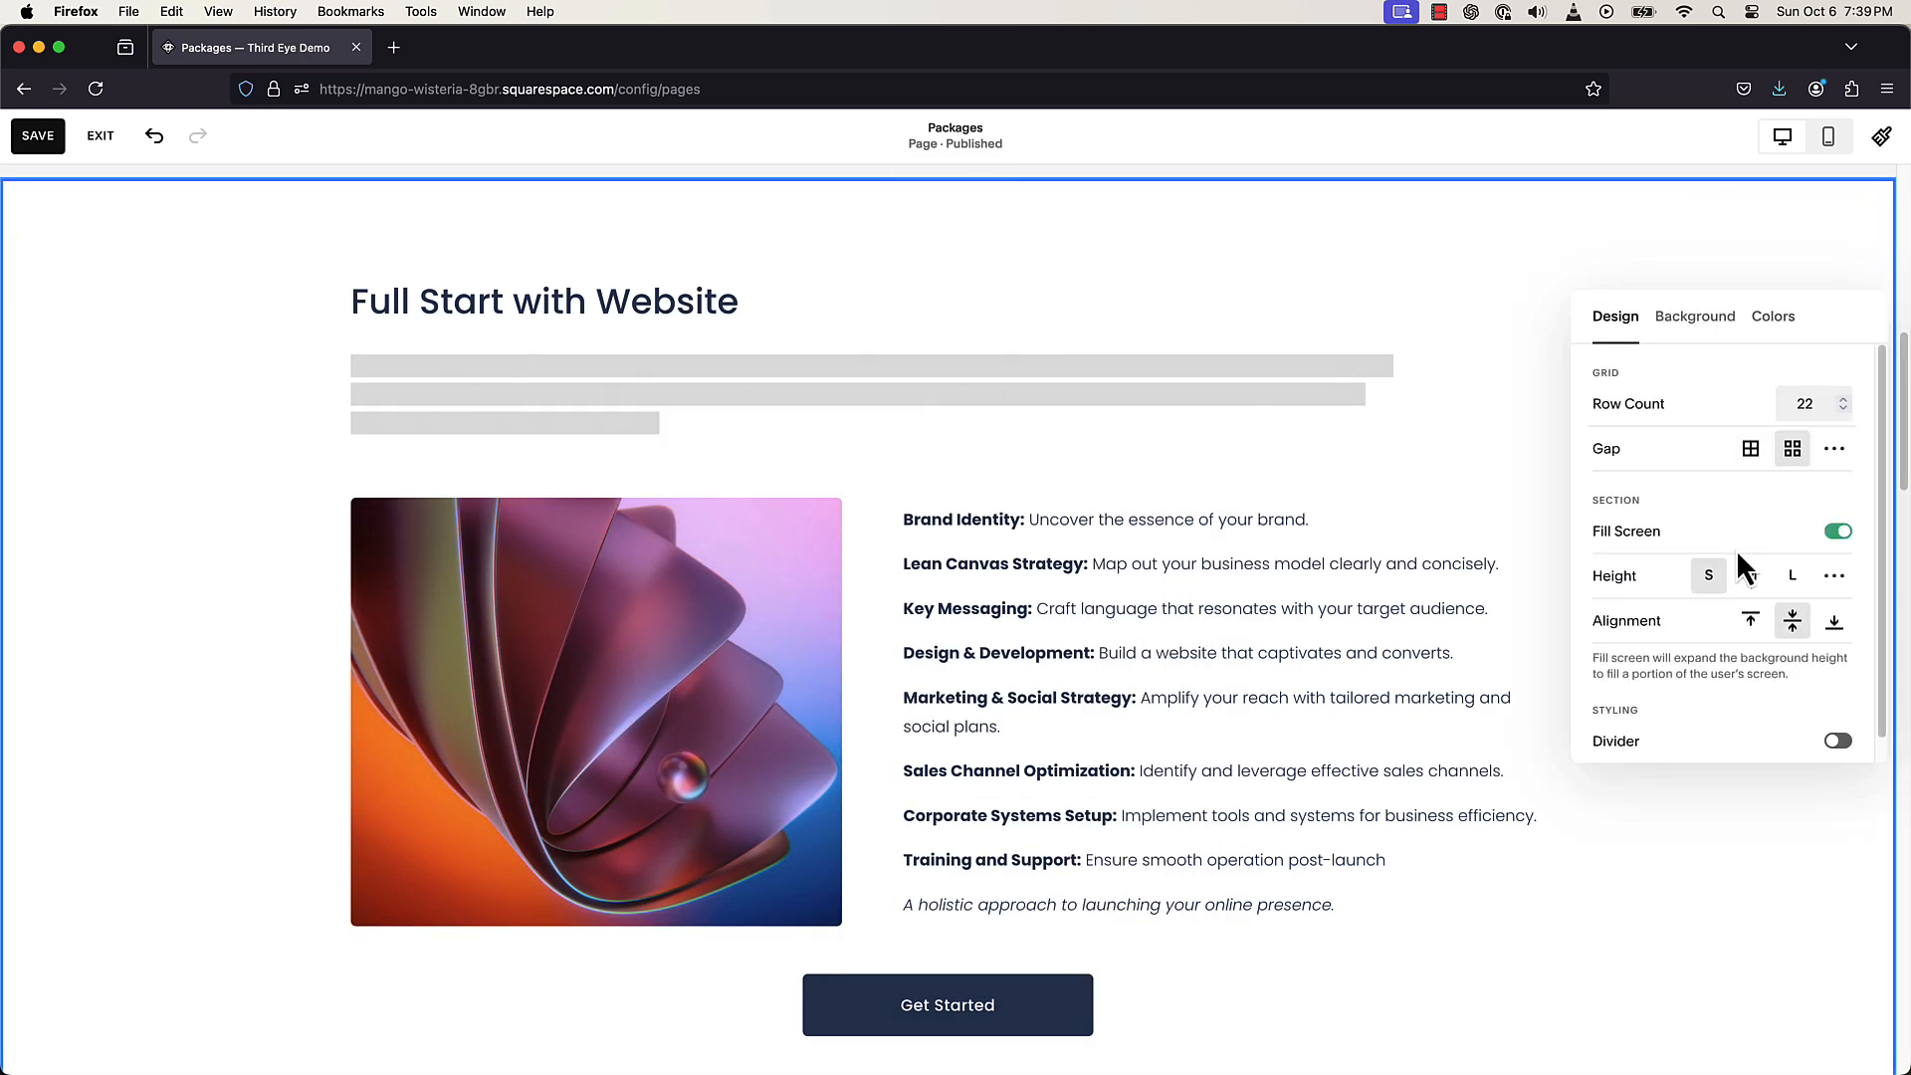
pyautogui.click(1752, 579)
pyautogui.click(1793, 577)
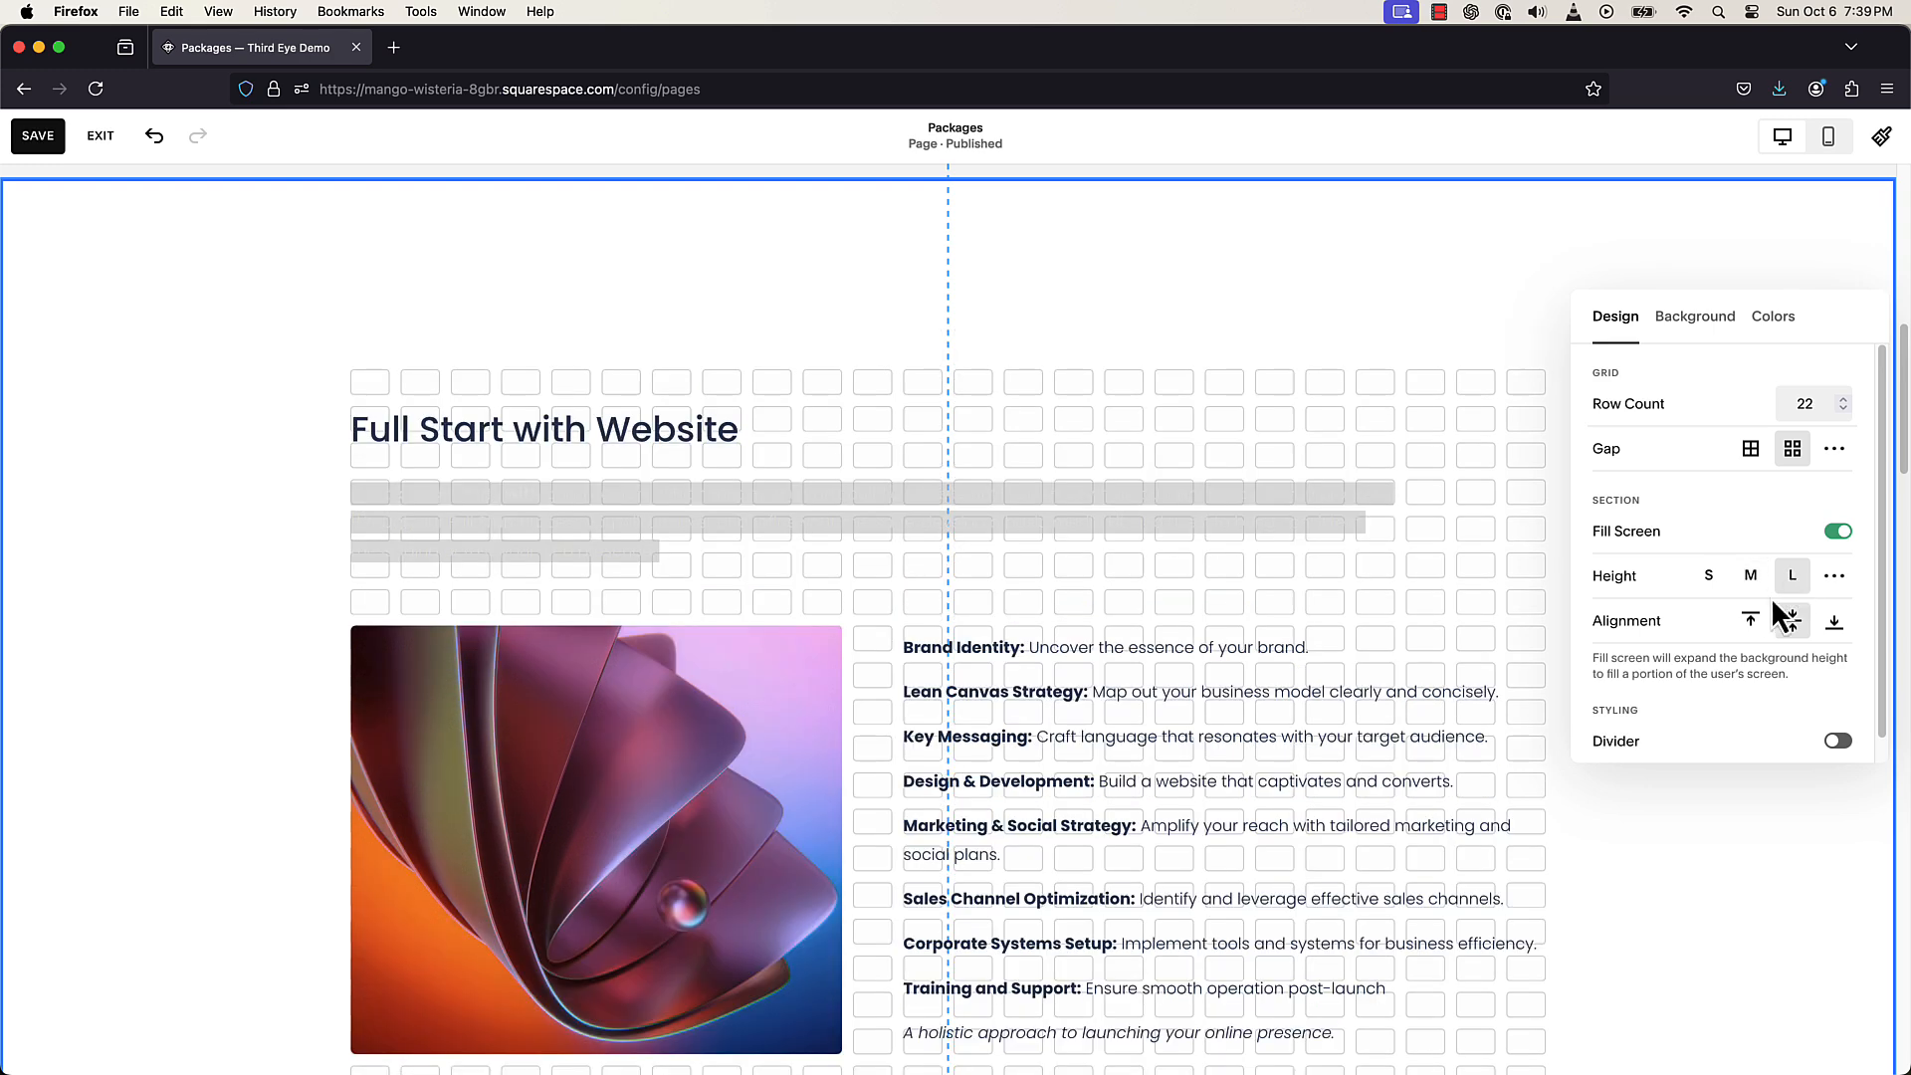
pyautogui.click(1757, 622)
pyautogui.click(1755, 449)
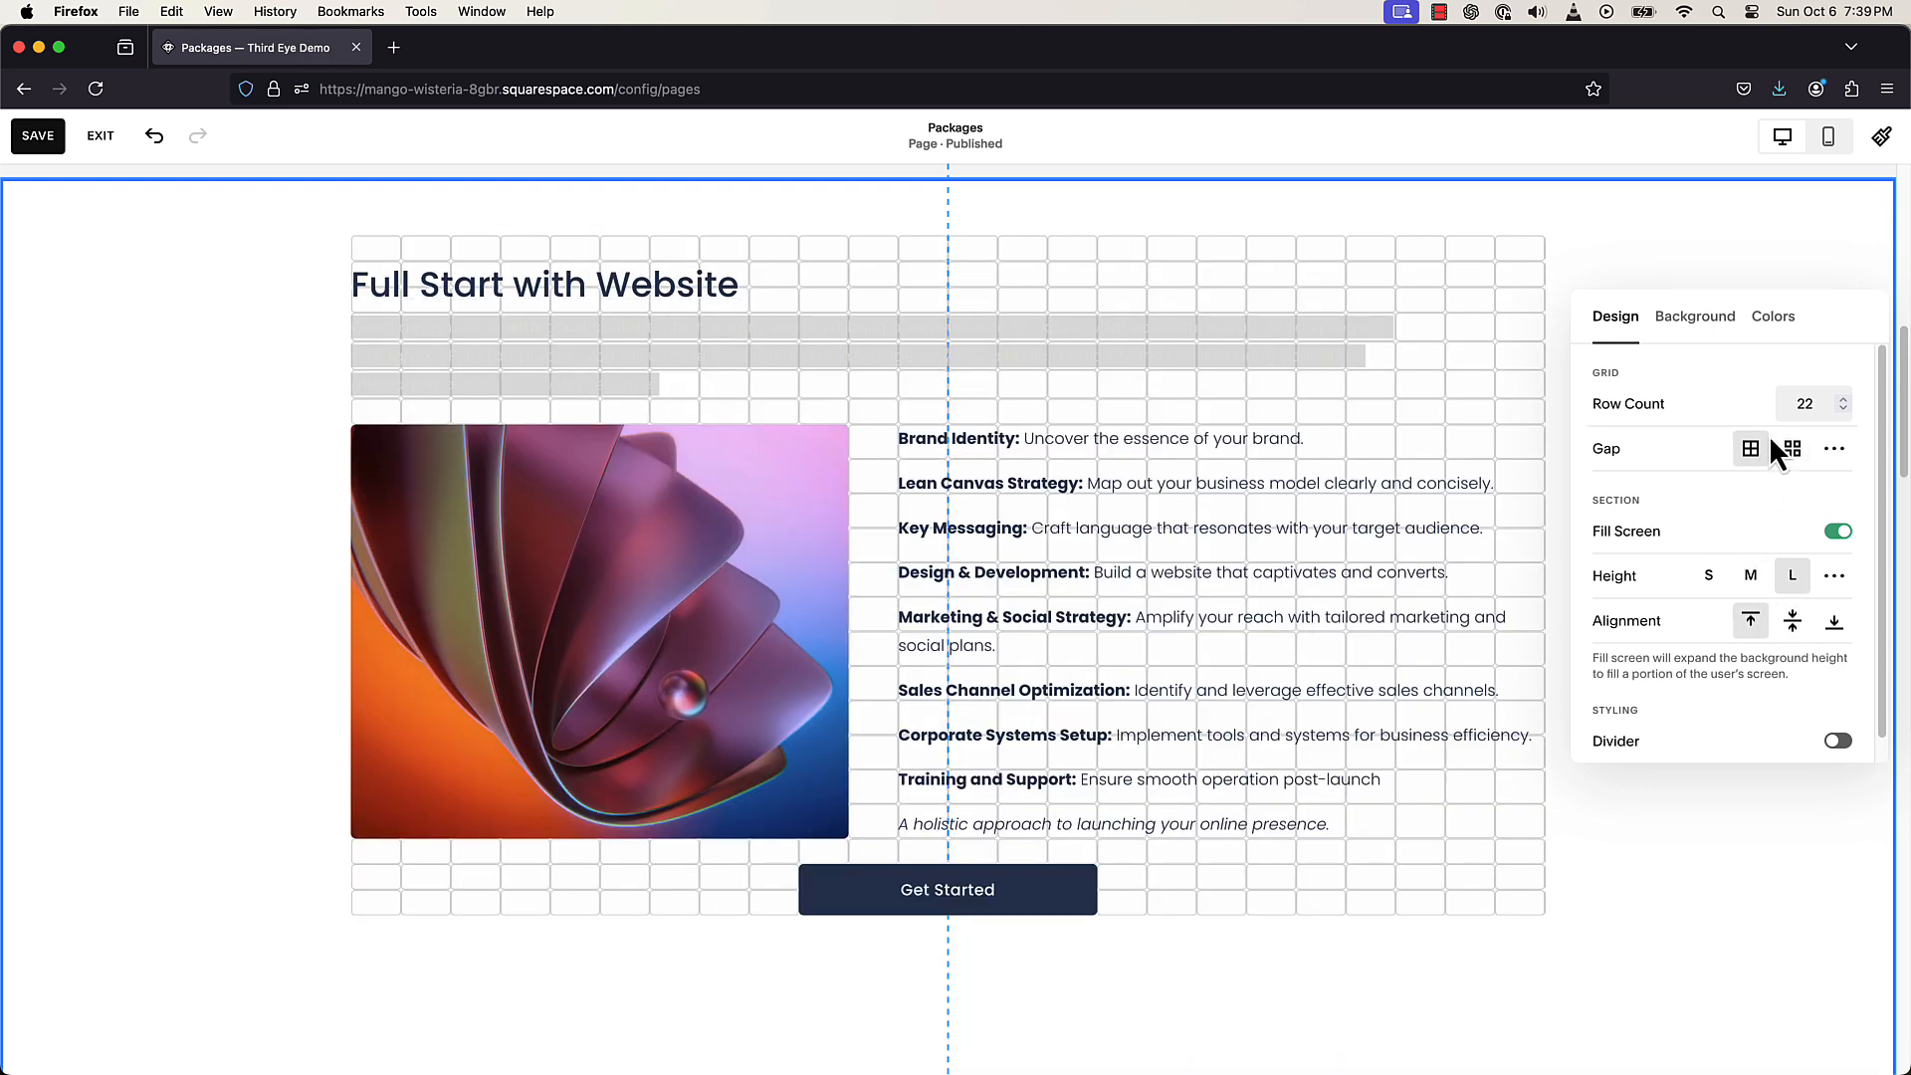
# - Try the light color themes on the "Full Start with Website" section and apply Lightest 2
pyautogui.click(1724, 324)
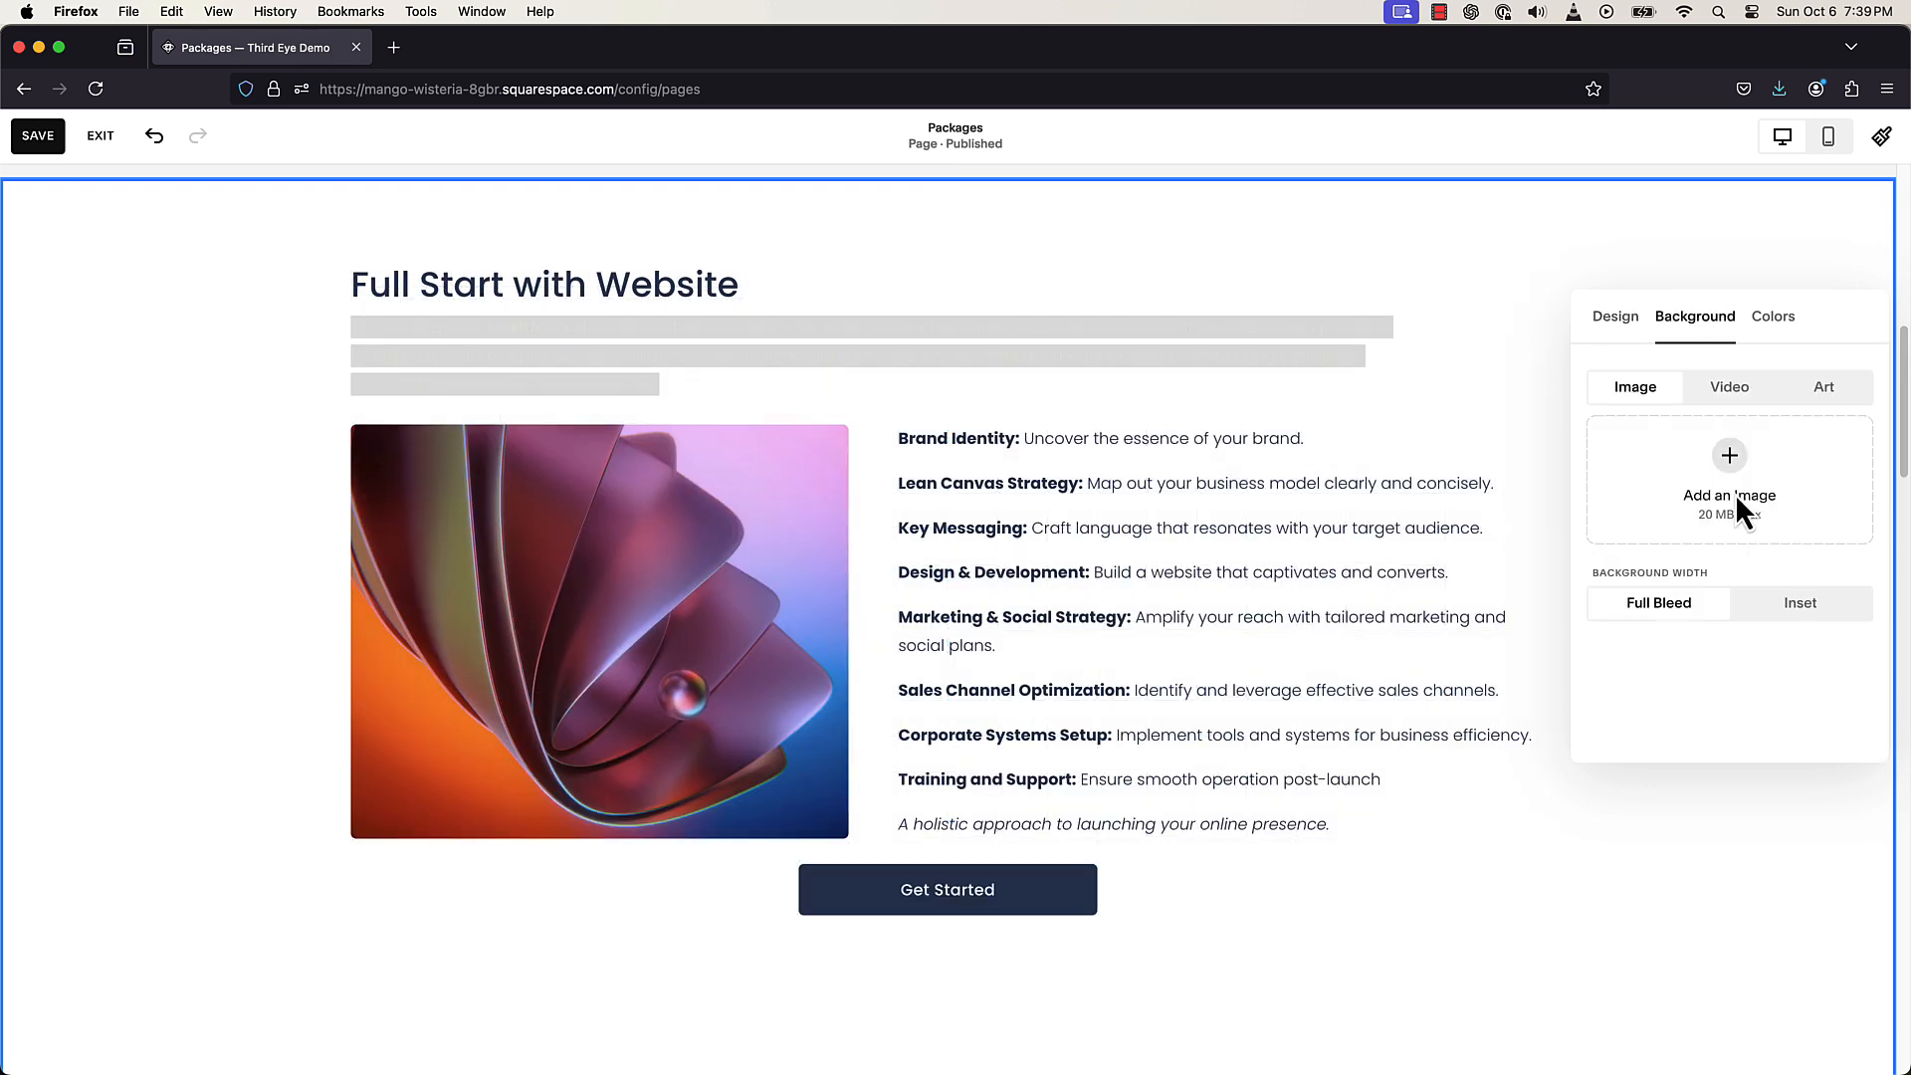
pyautogui.click(1773, 325)
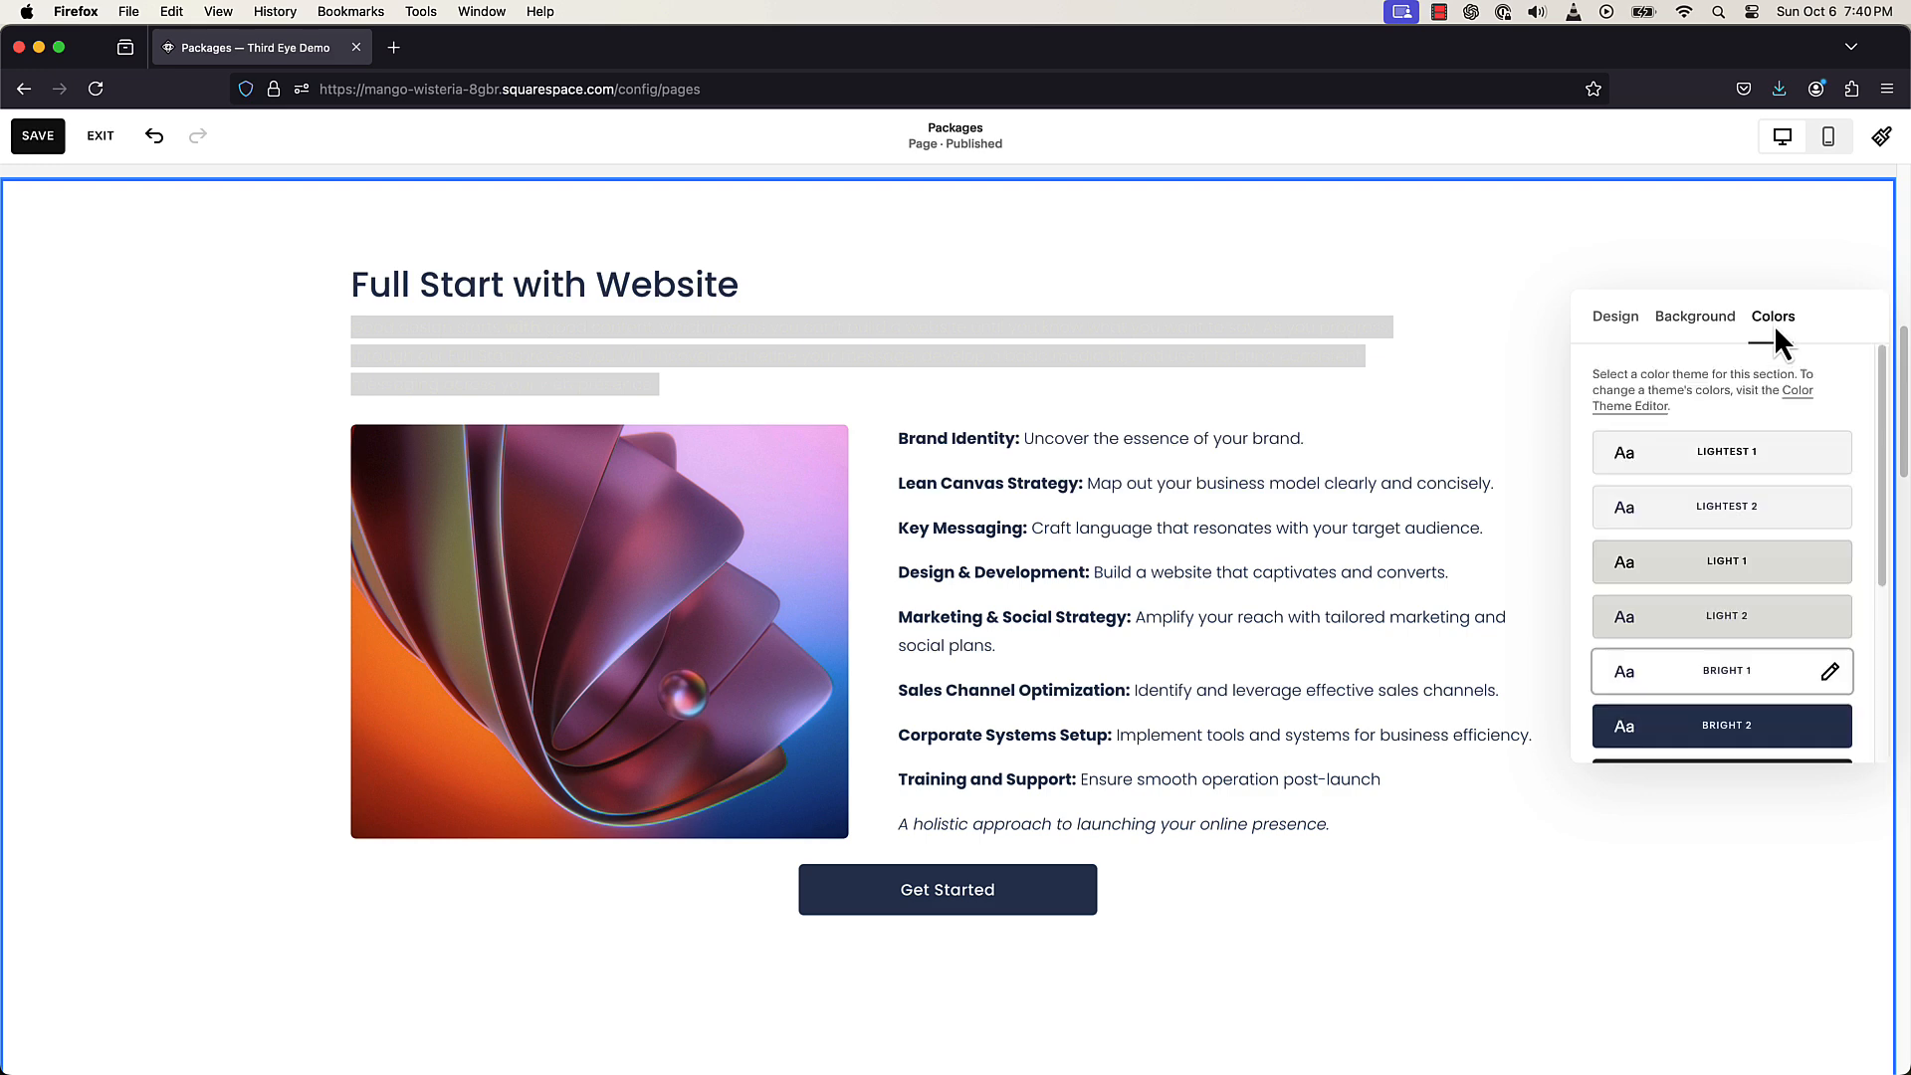
pyautogui.click(1727, 604)
pyautogui.click(1733, 565)
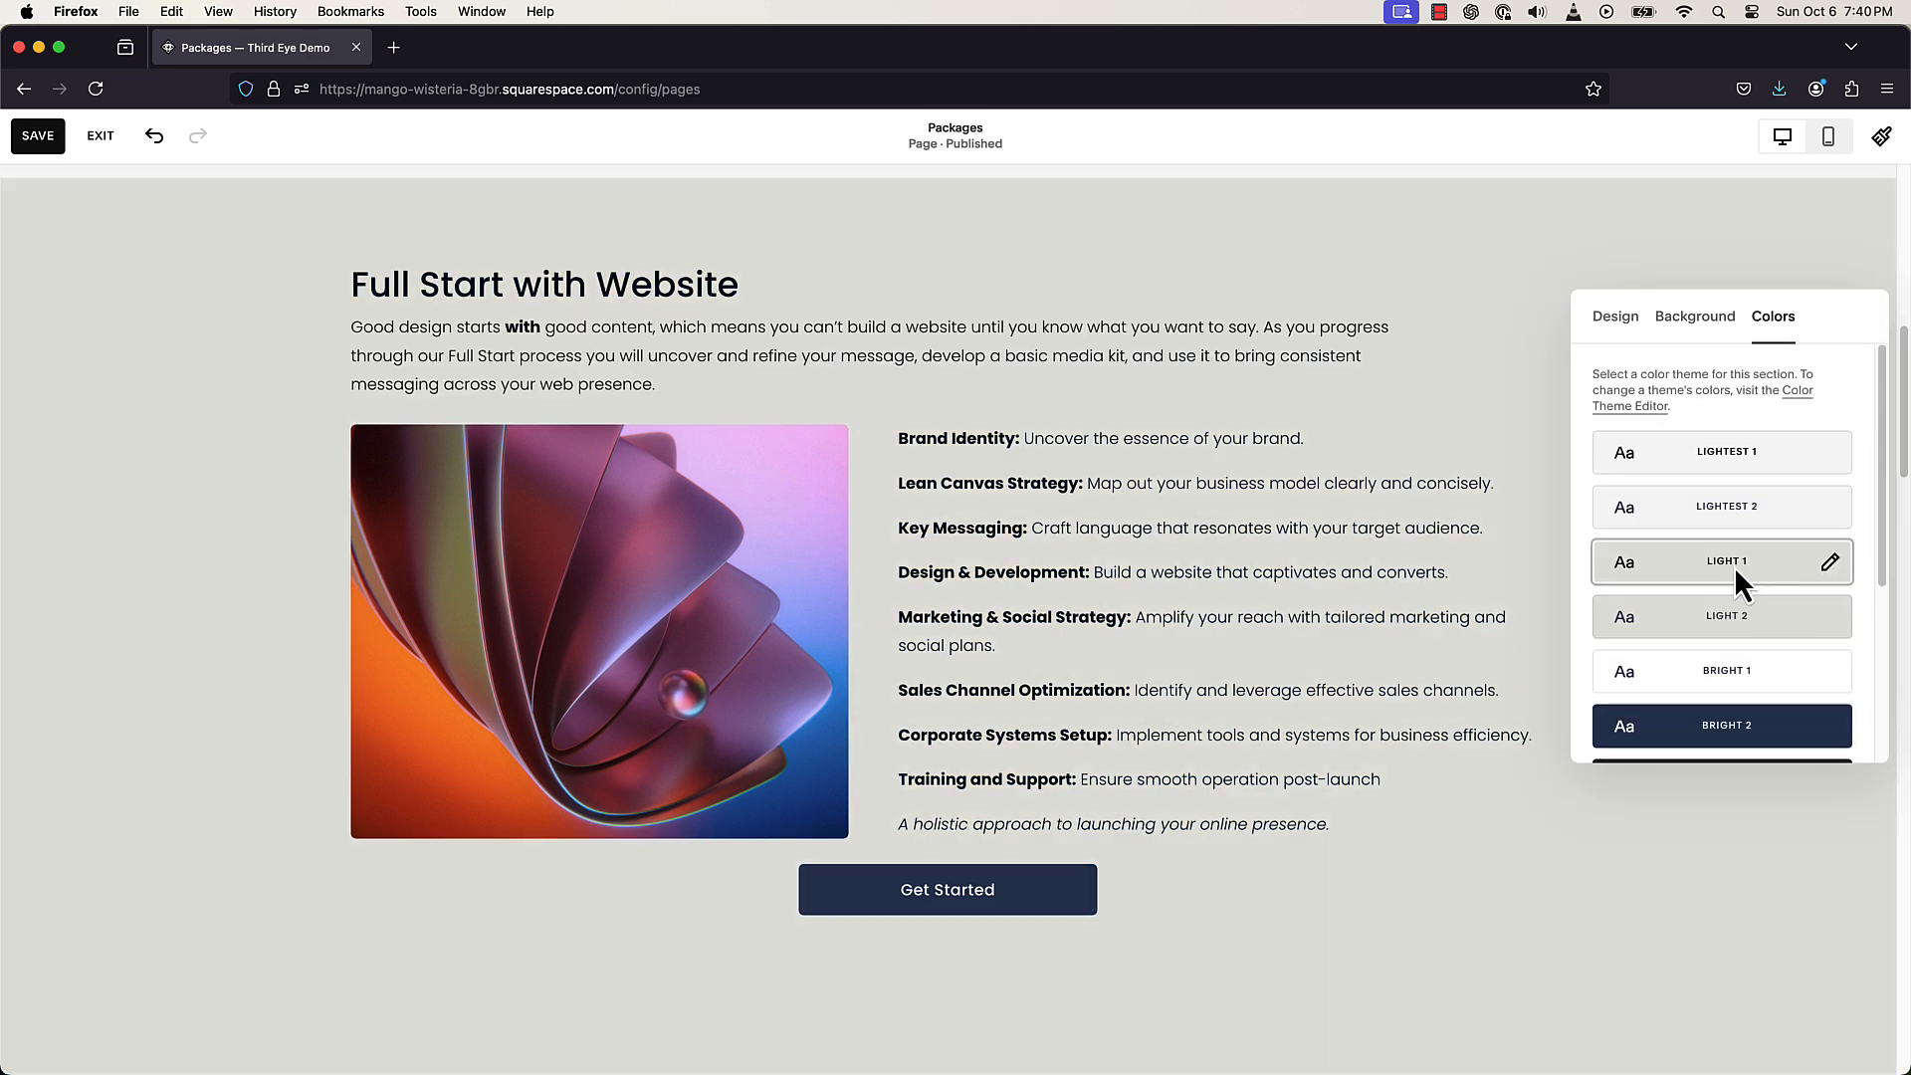
pyautogui.click(1735, 511)
pyautogui.click(1550, 451)
# - Add a blank section directly below the "Full Start with Website" section
pyautogui.scroll(-4, 1293, 746)
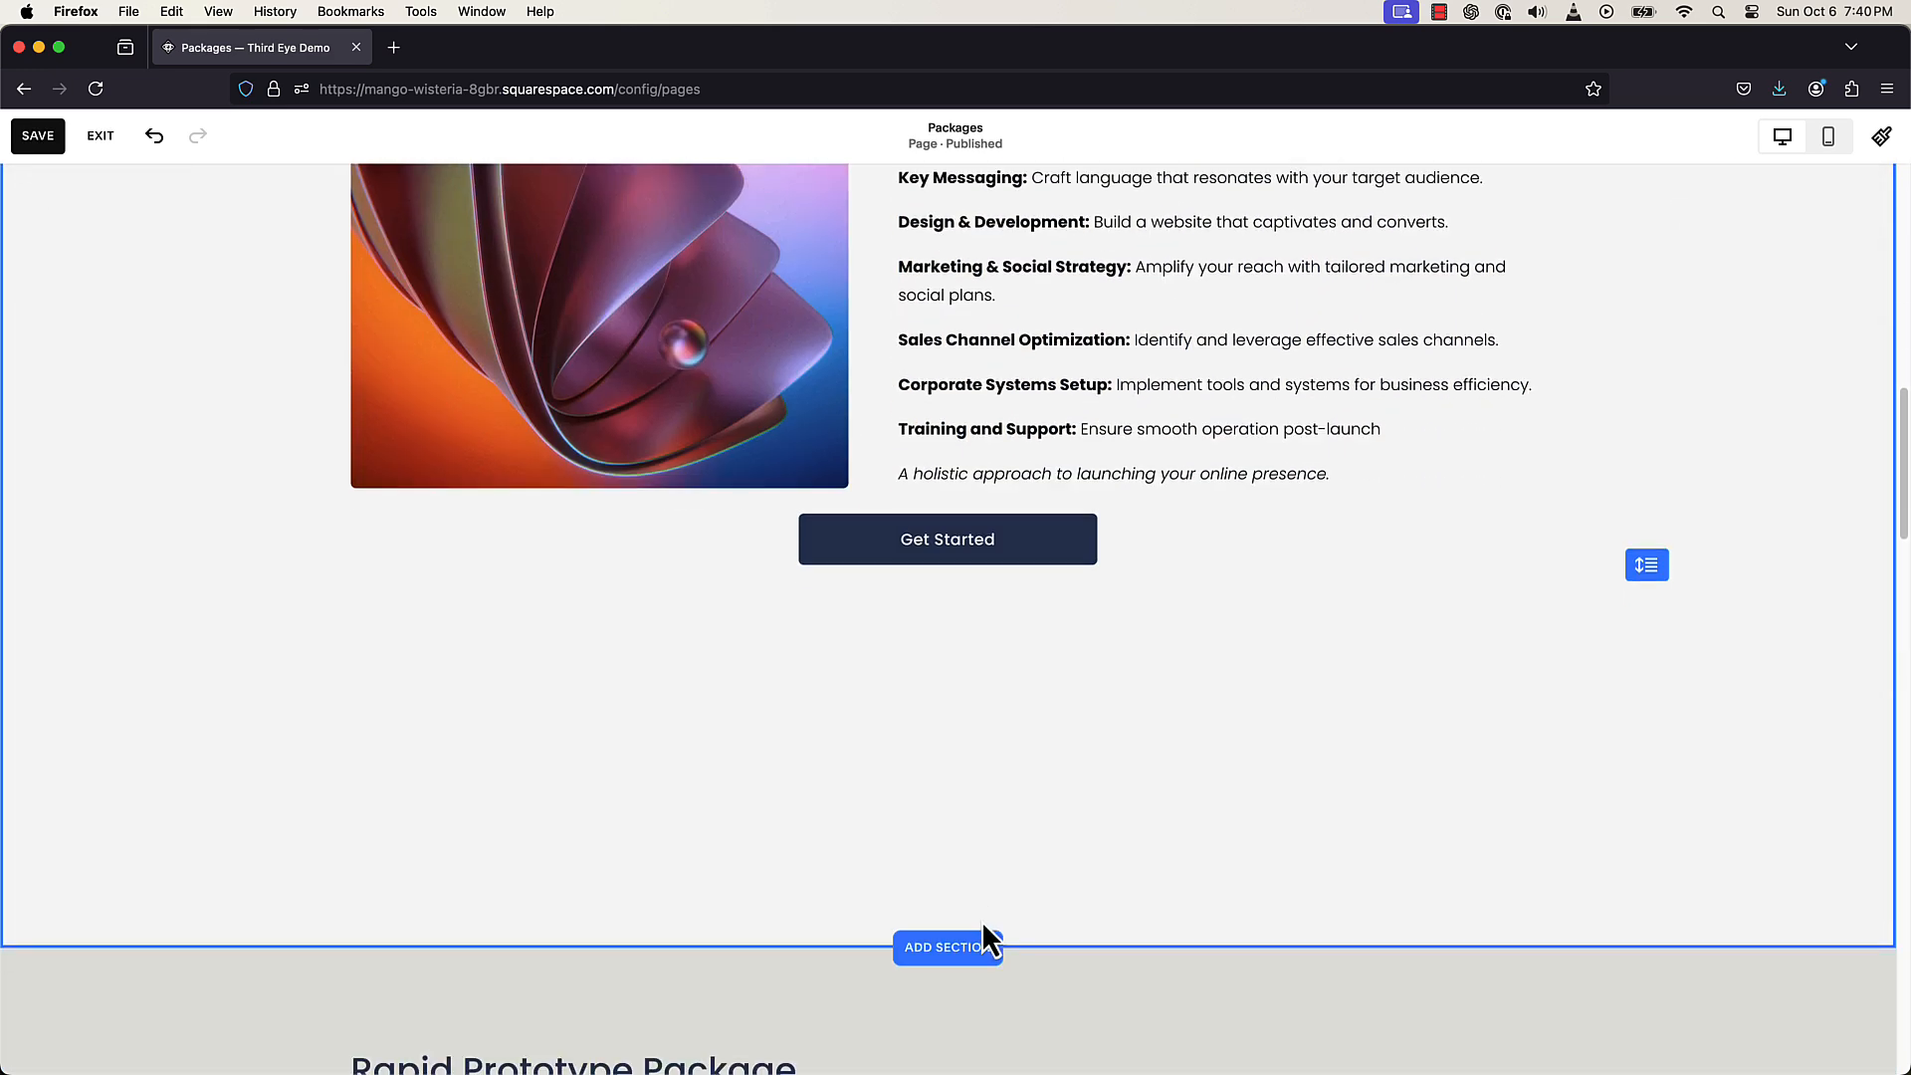
pyautogui.click(964, 943)
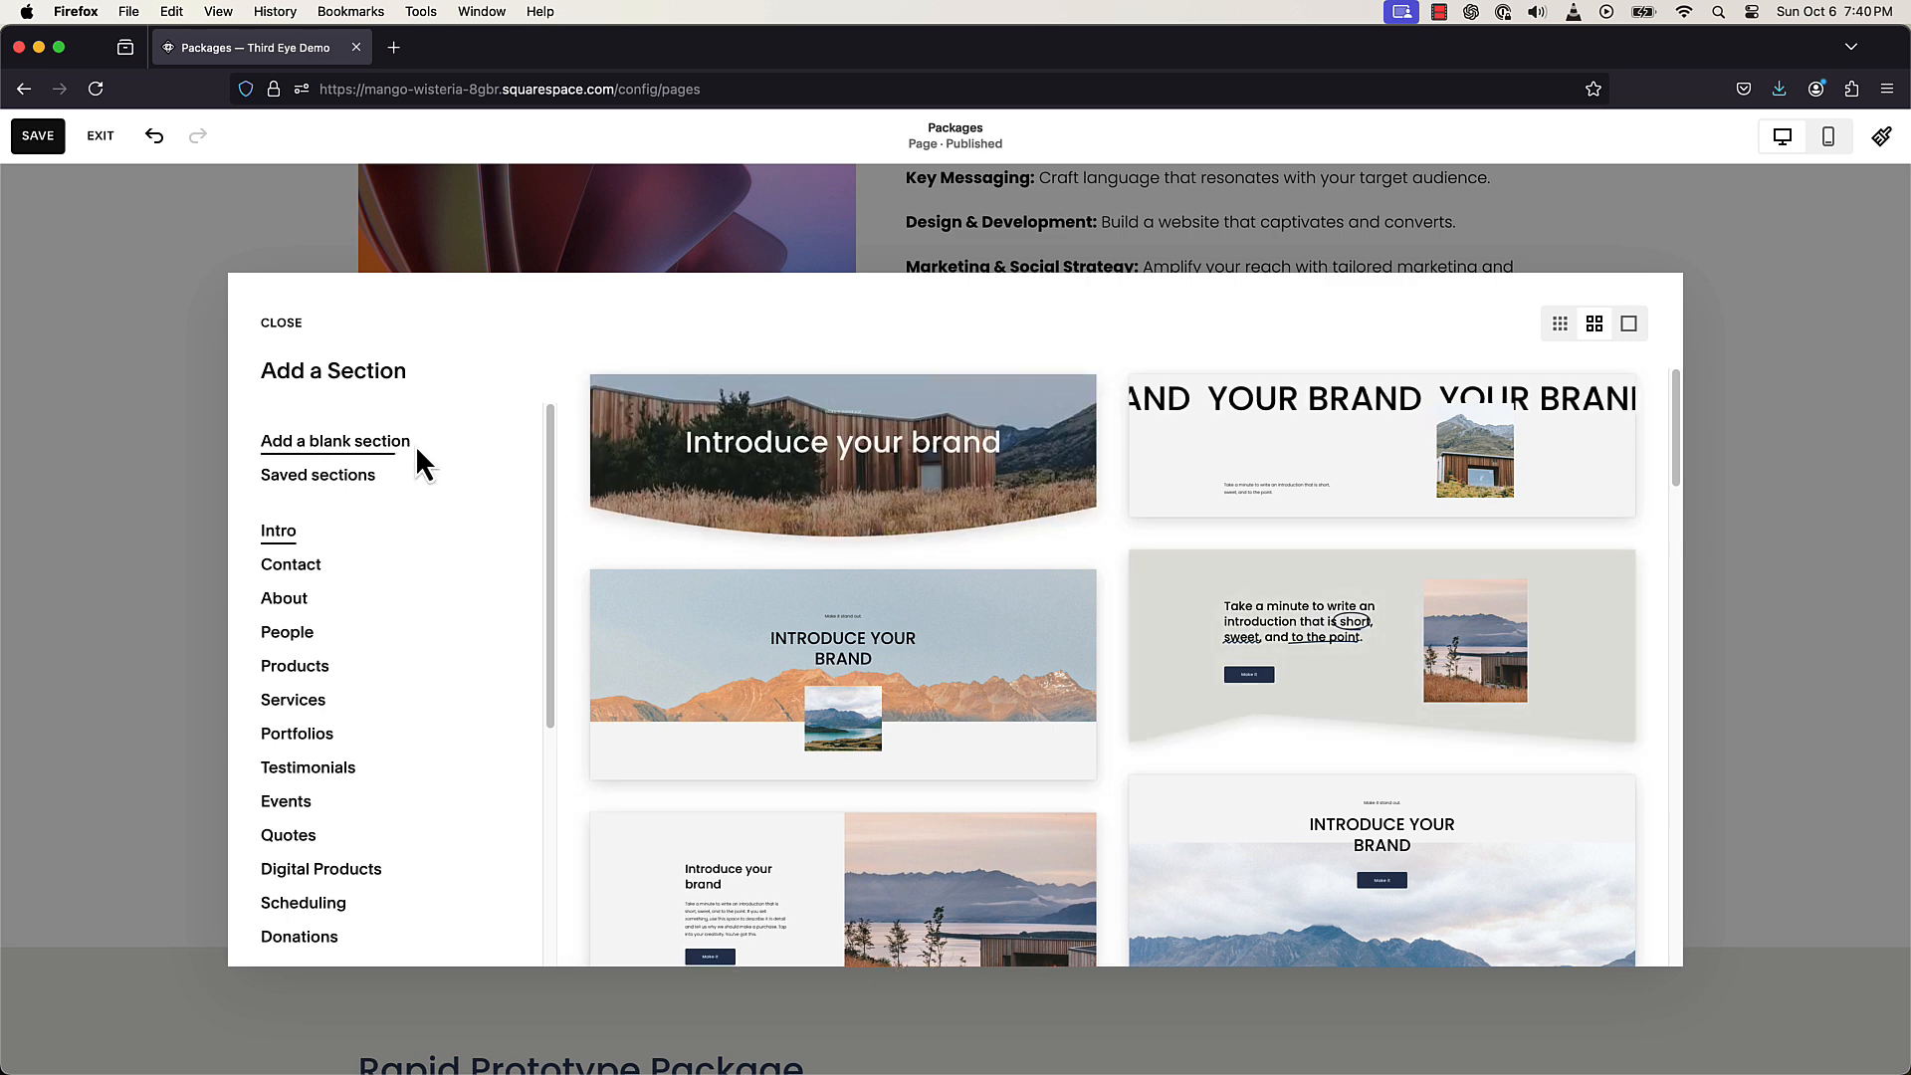
pyautogui.click(405, 444)
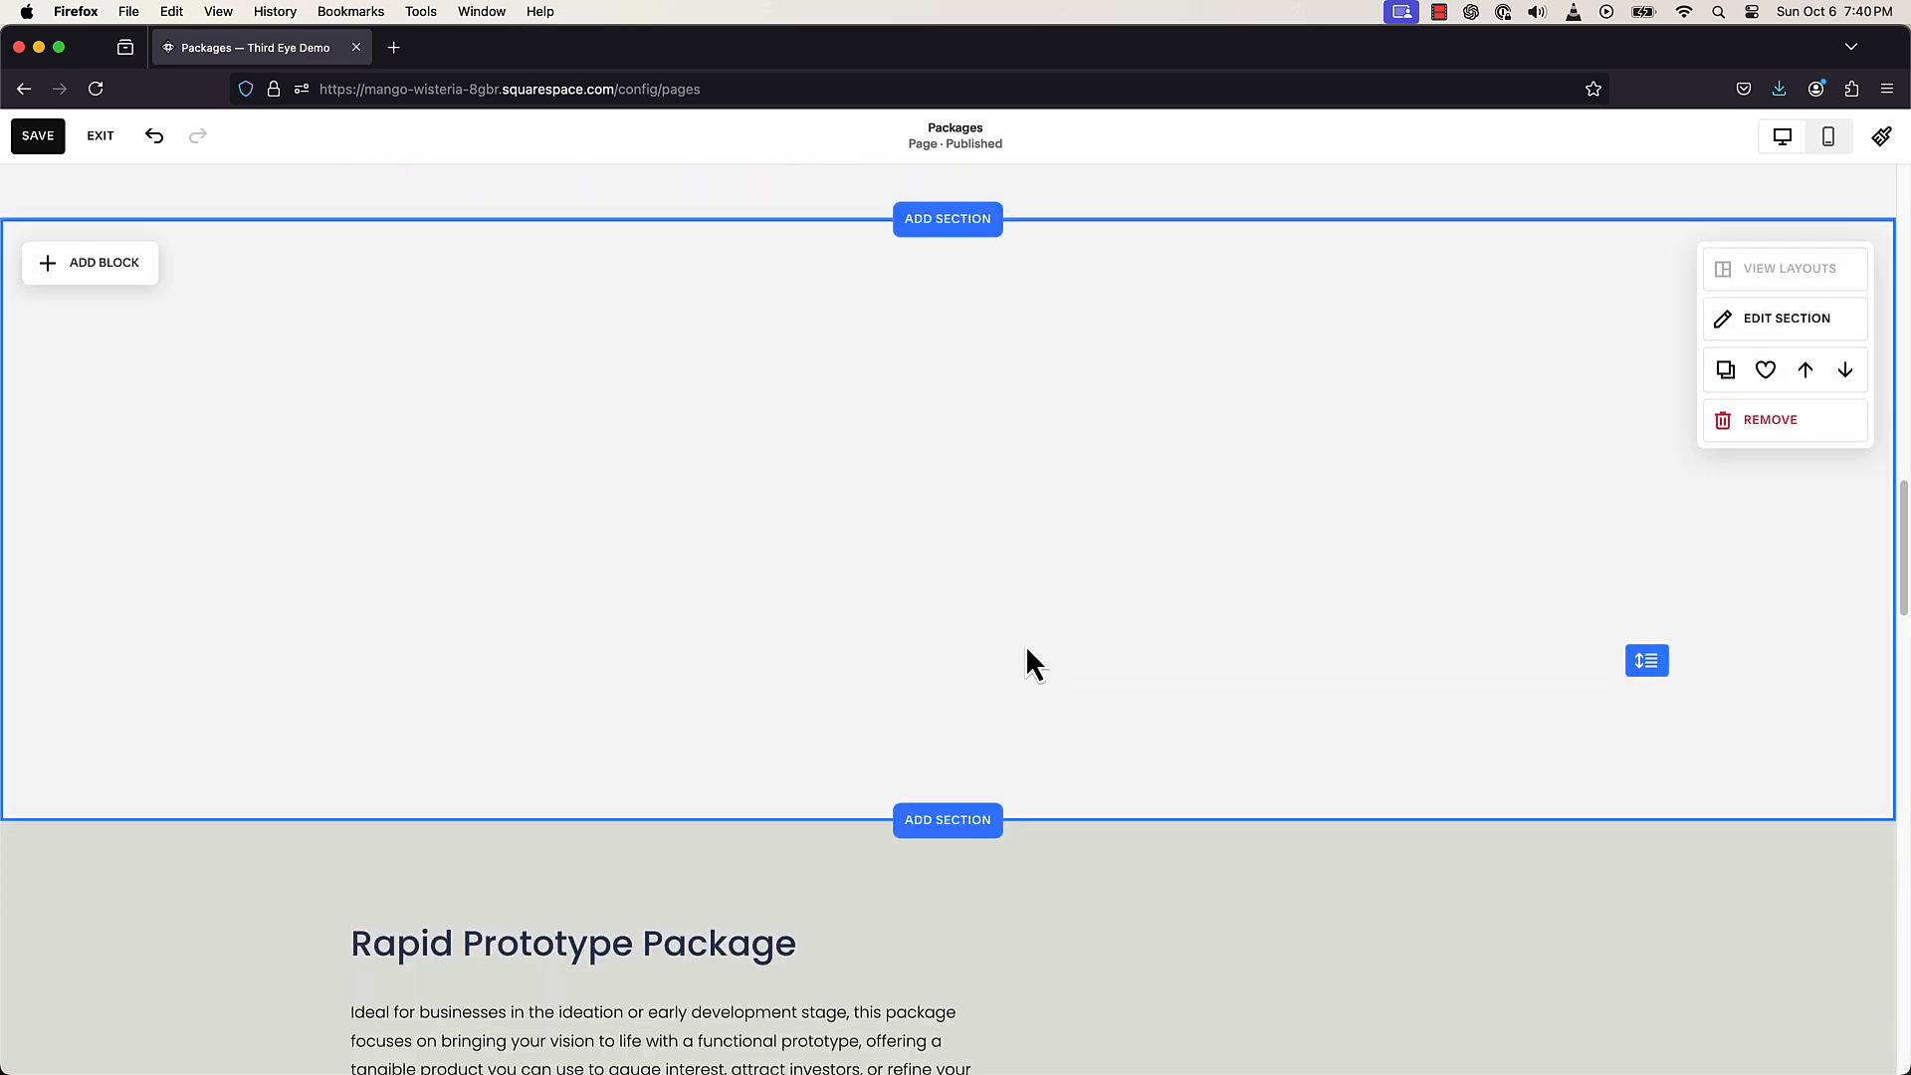
# - Add a text block reading "hello world" to the blank section
pyautogui.click(138, 308)
pyautogui.click(149, 432)
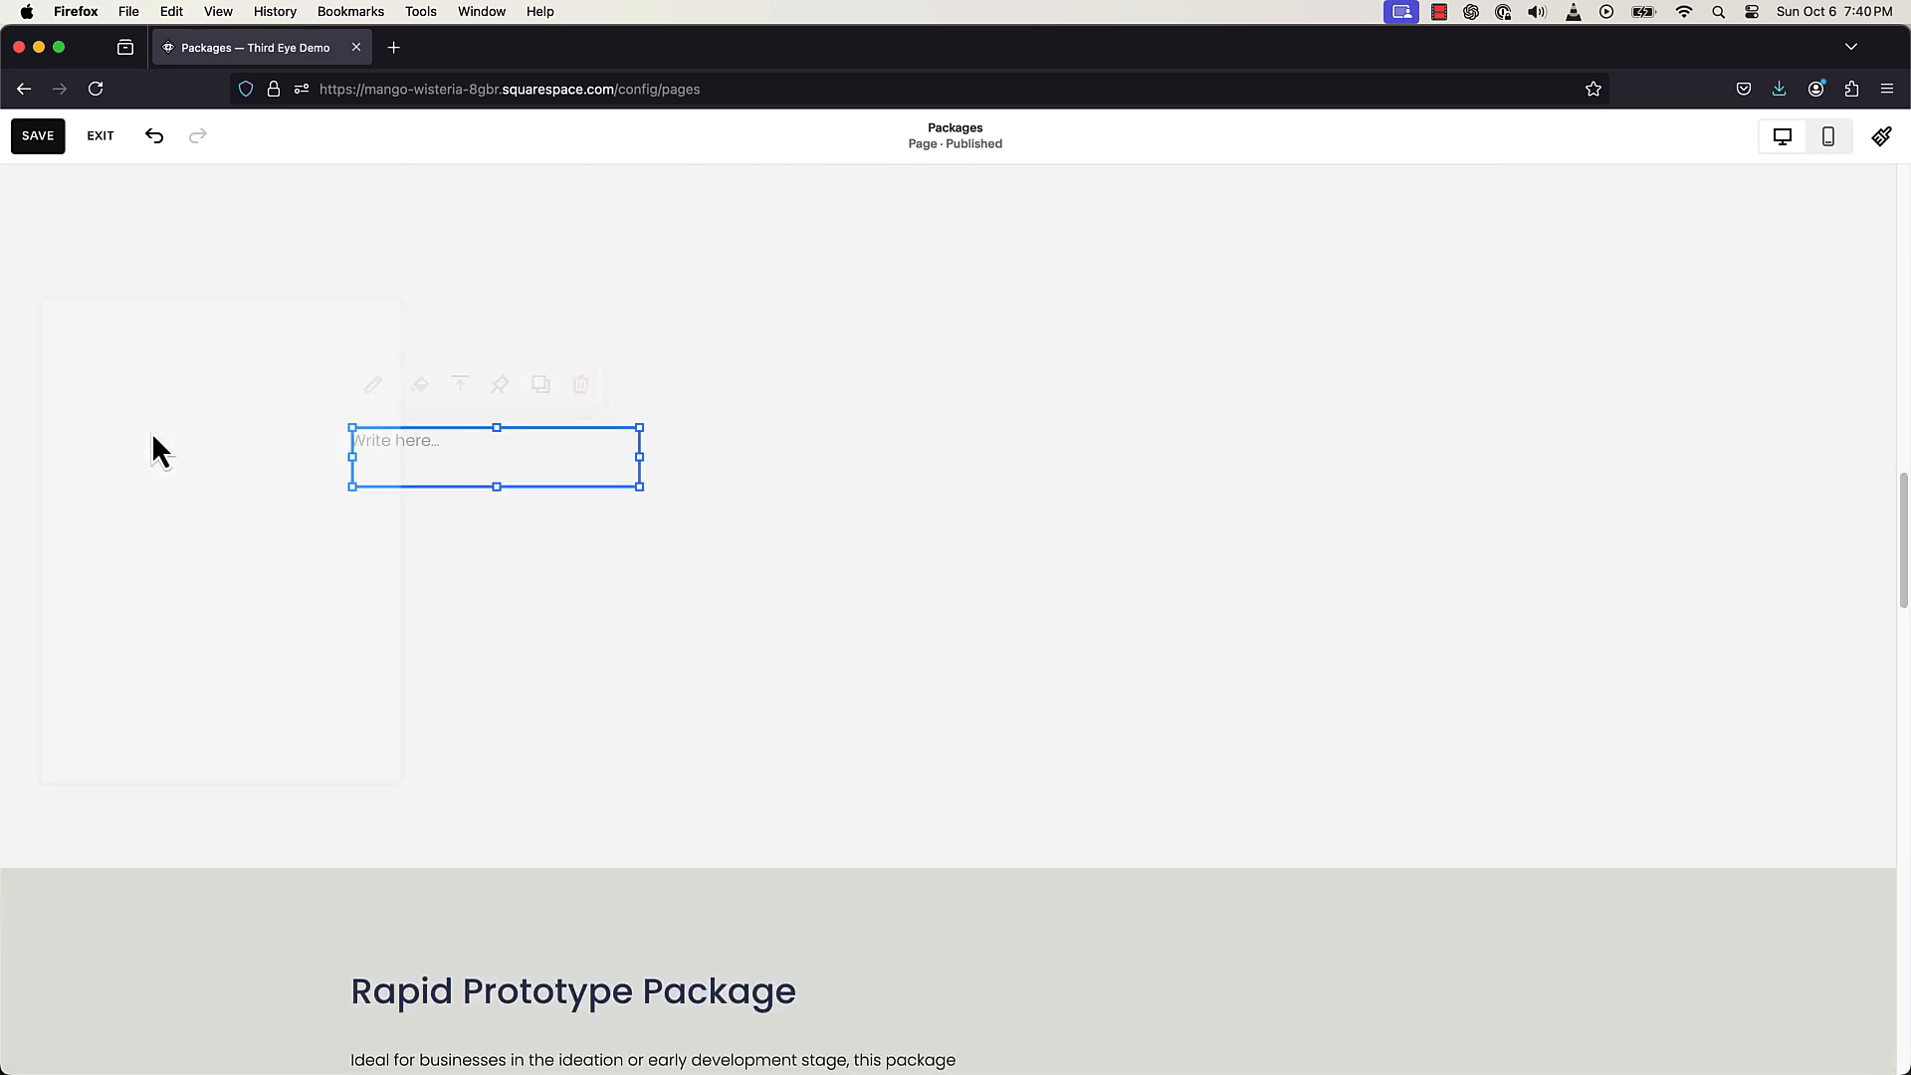
pyautogui.click(457, 441)
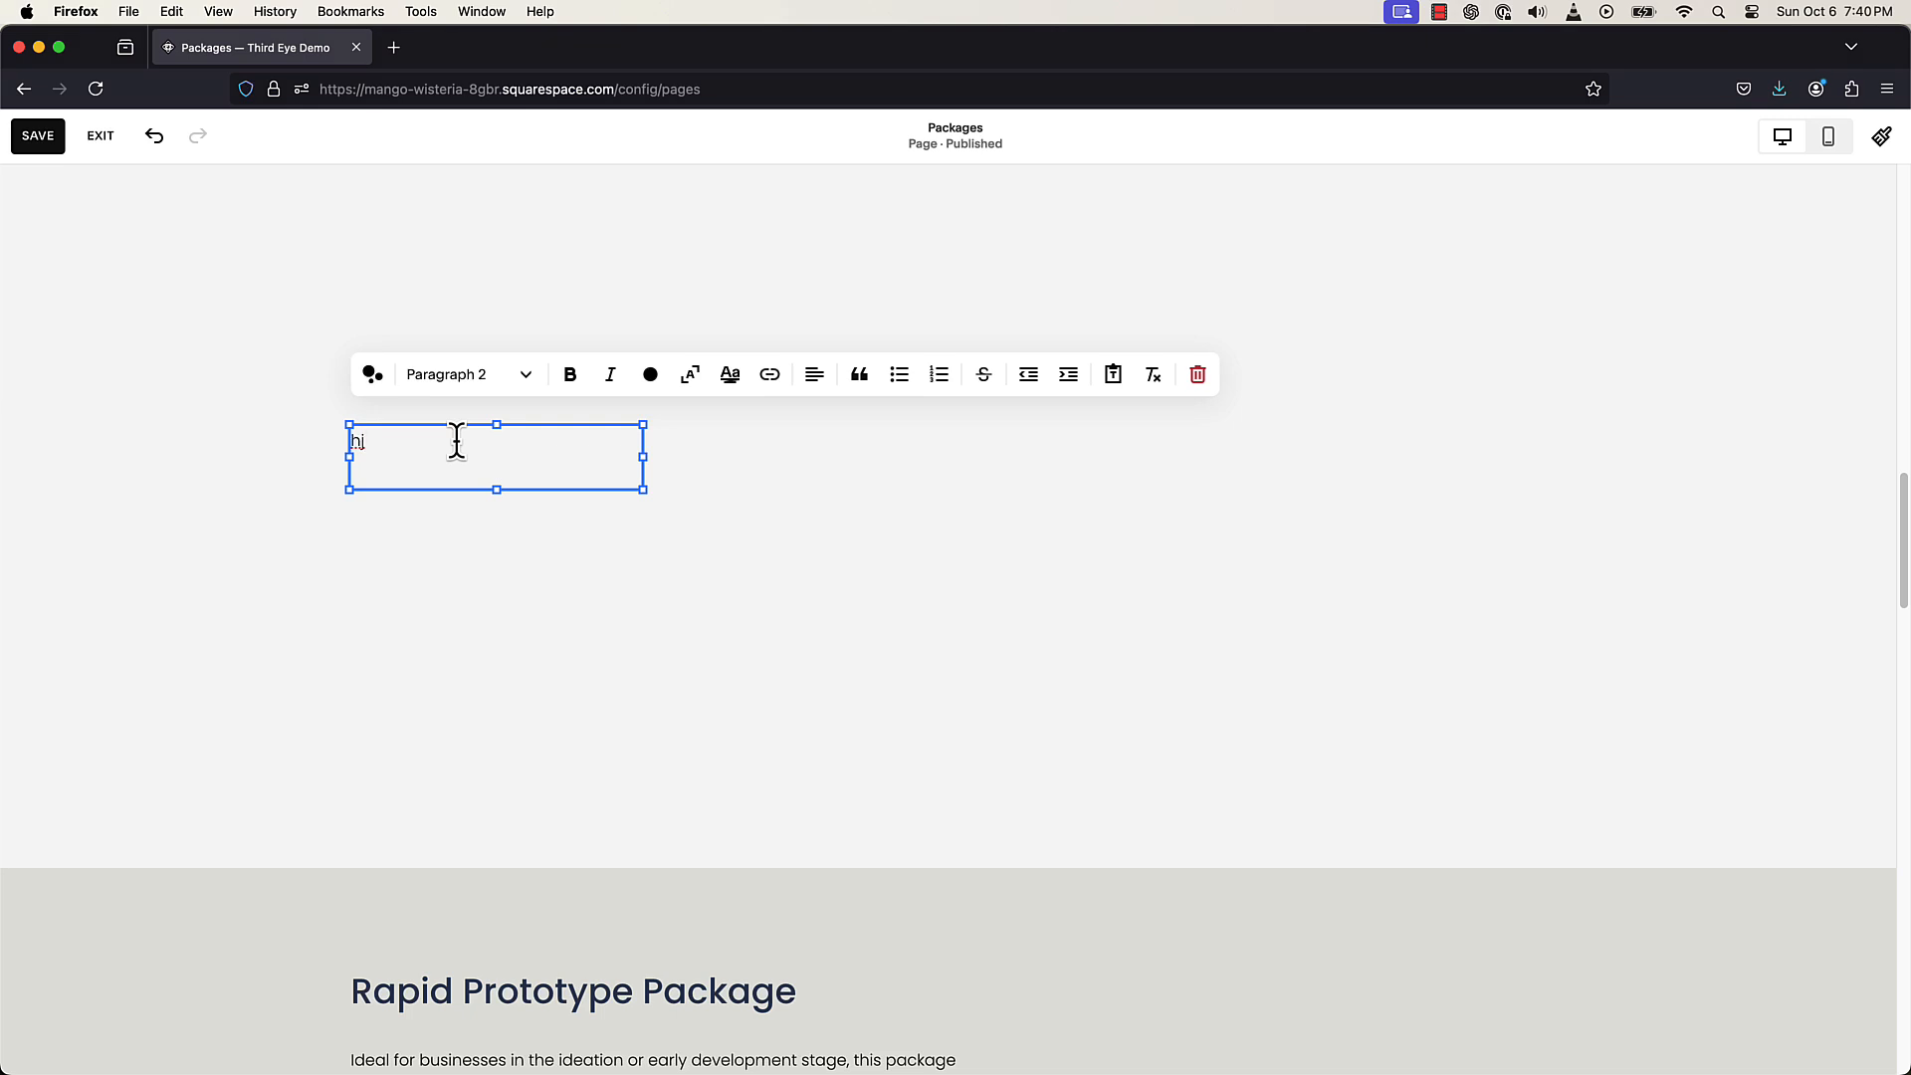
pyautogui.click(487, 618)
# - Add an empty image block below the "hello world" text and bring up its image source options
pyautogui.click(122, 328)
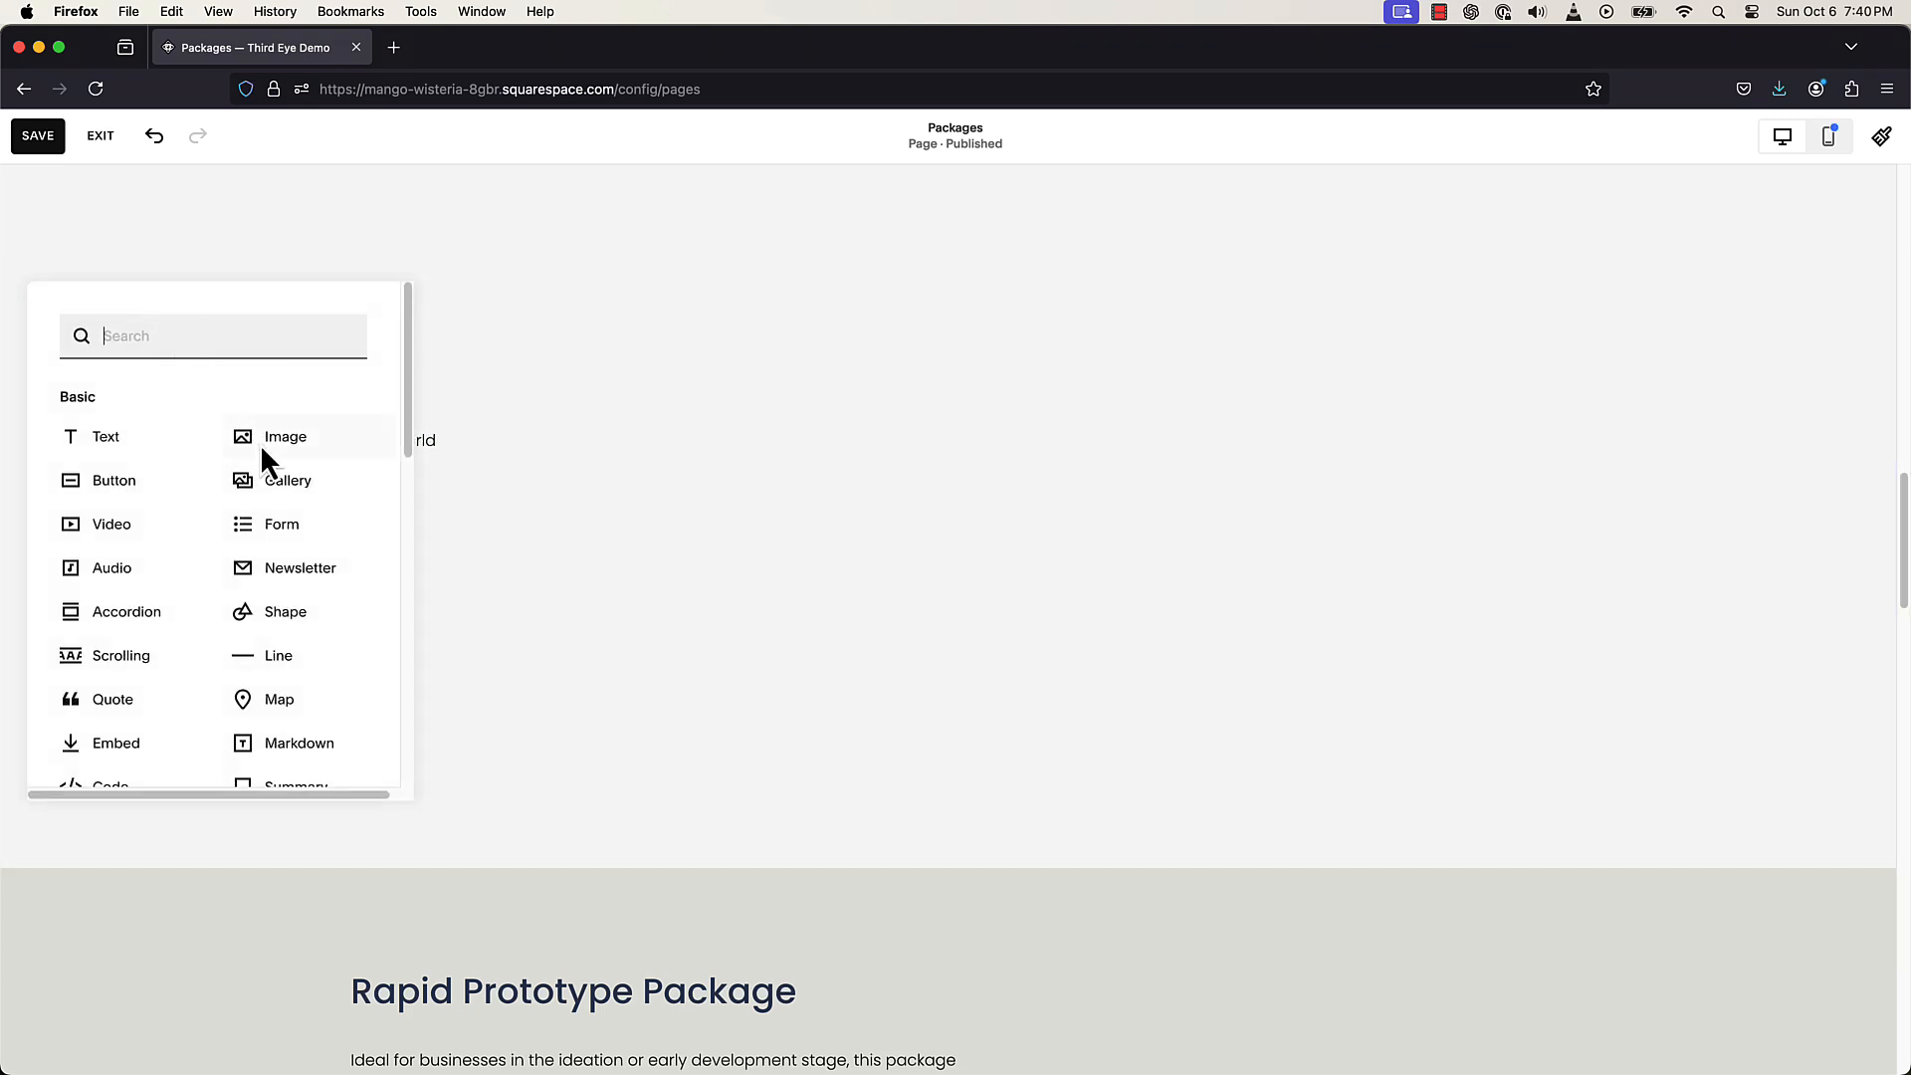
pyautogui.click(260, 444)
pyautogui.moveTo(431, 546); pyautogui.dragTo(499, 601)
pyautogui.click(501, 602)
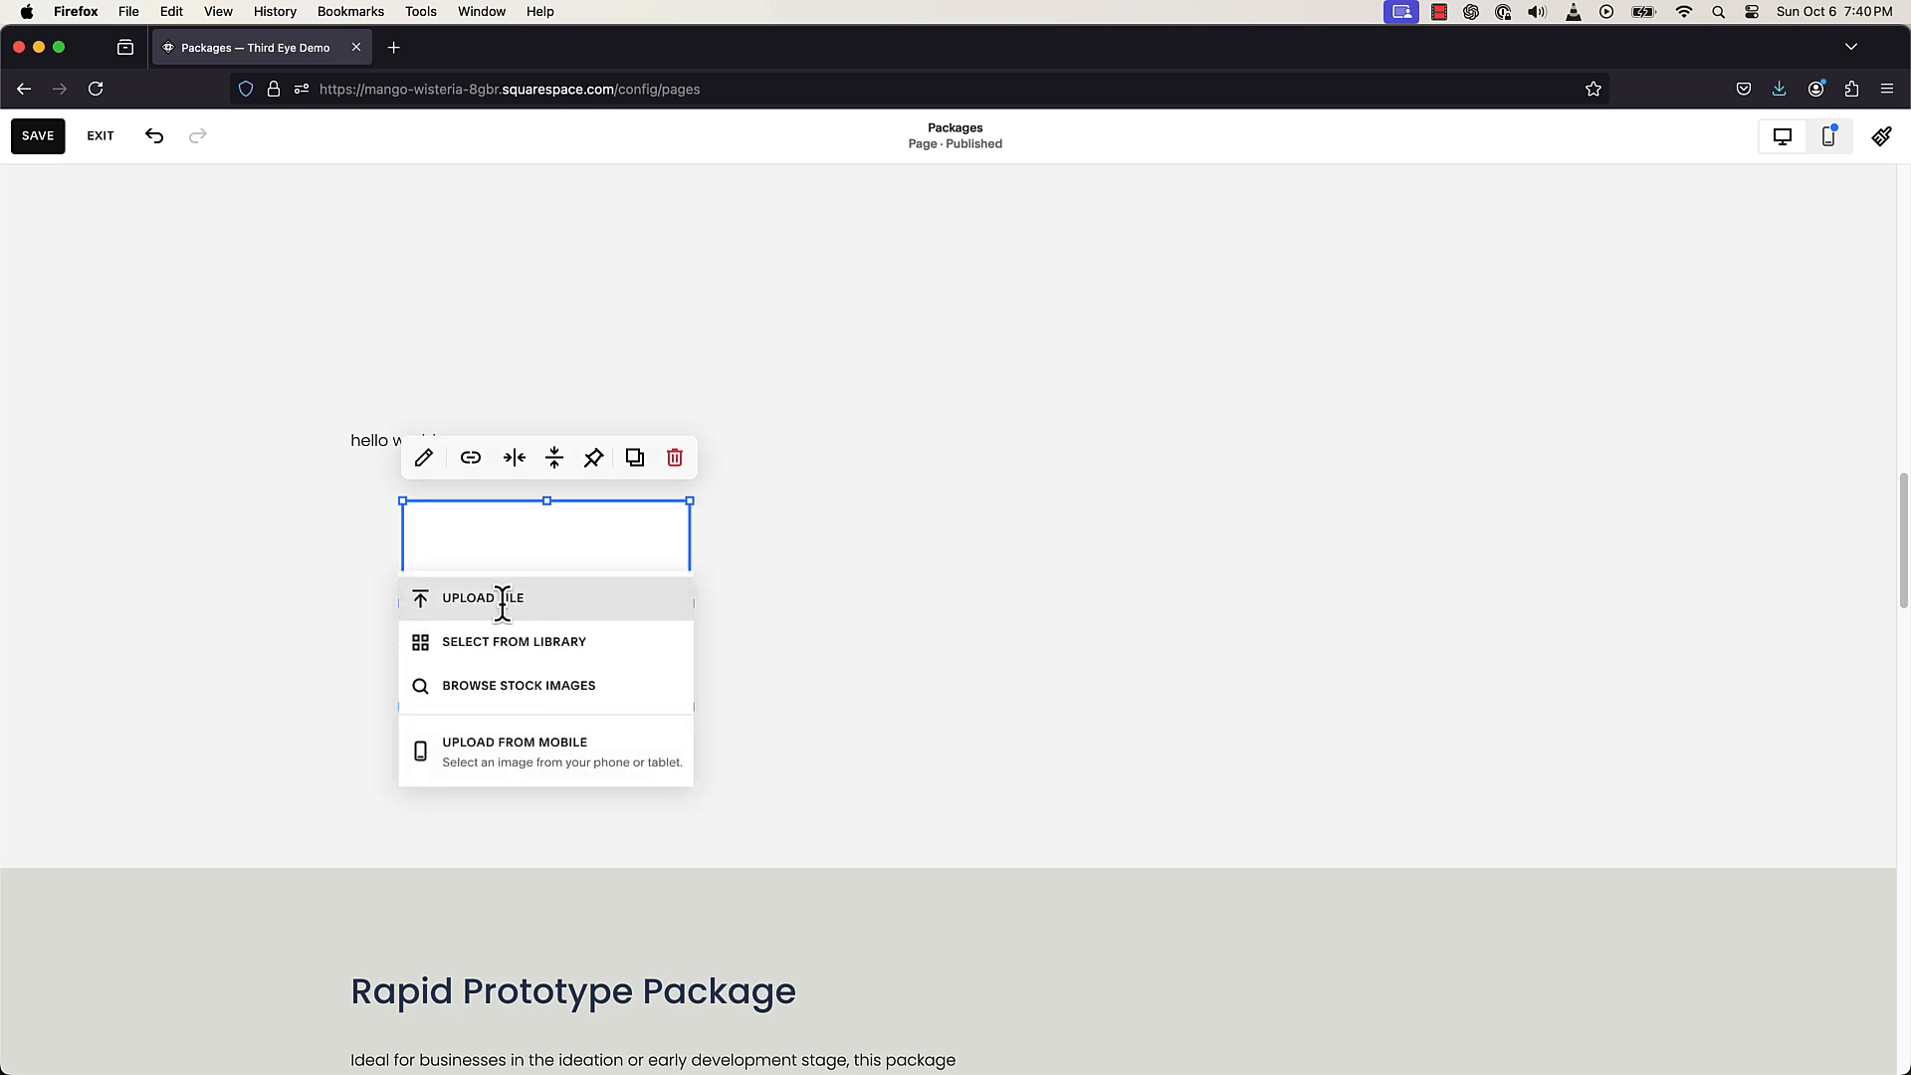
pyautogui.click(959, 727)
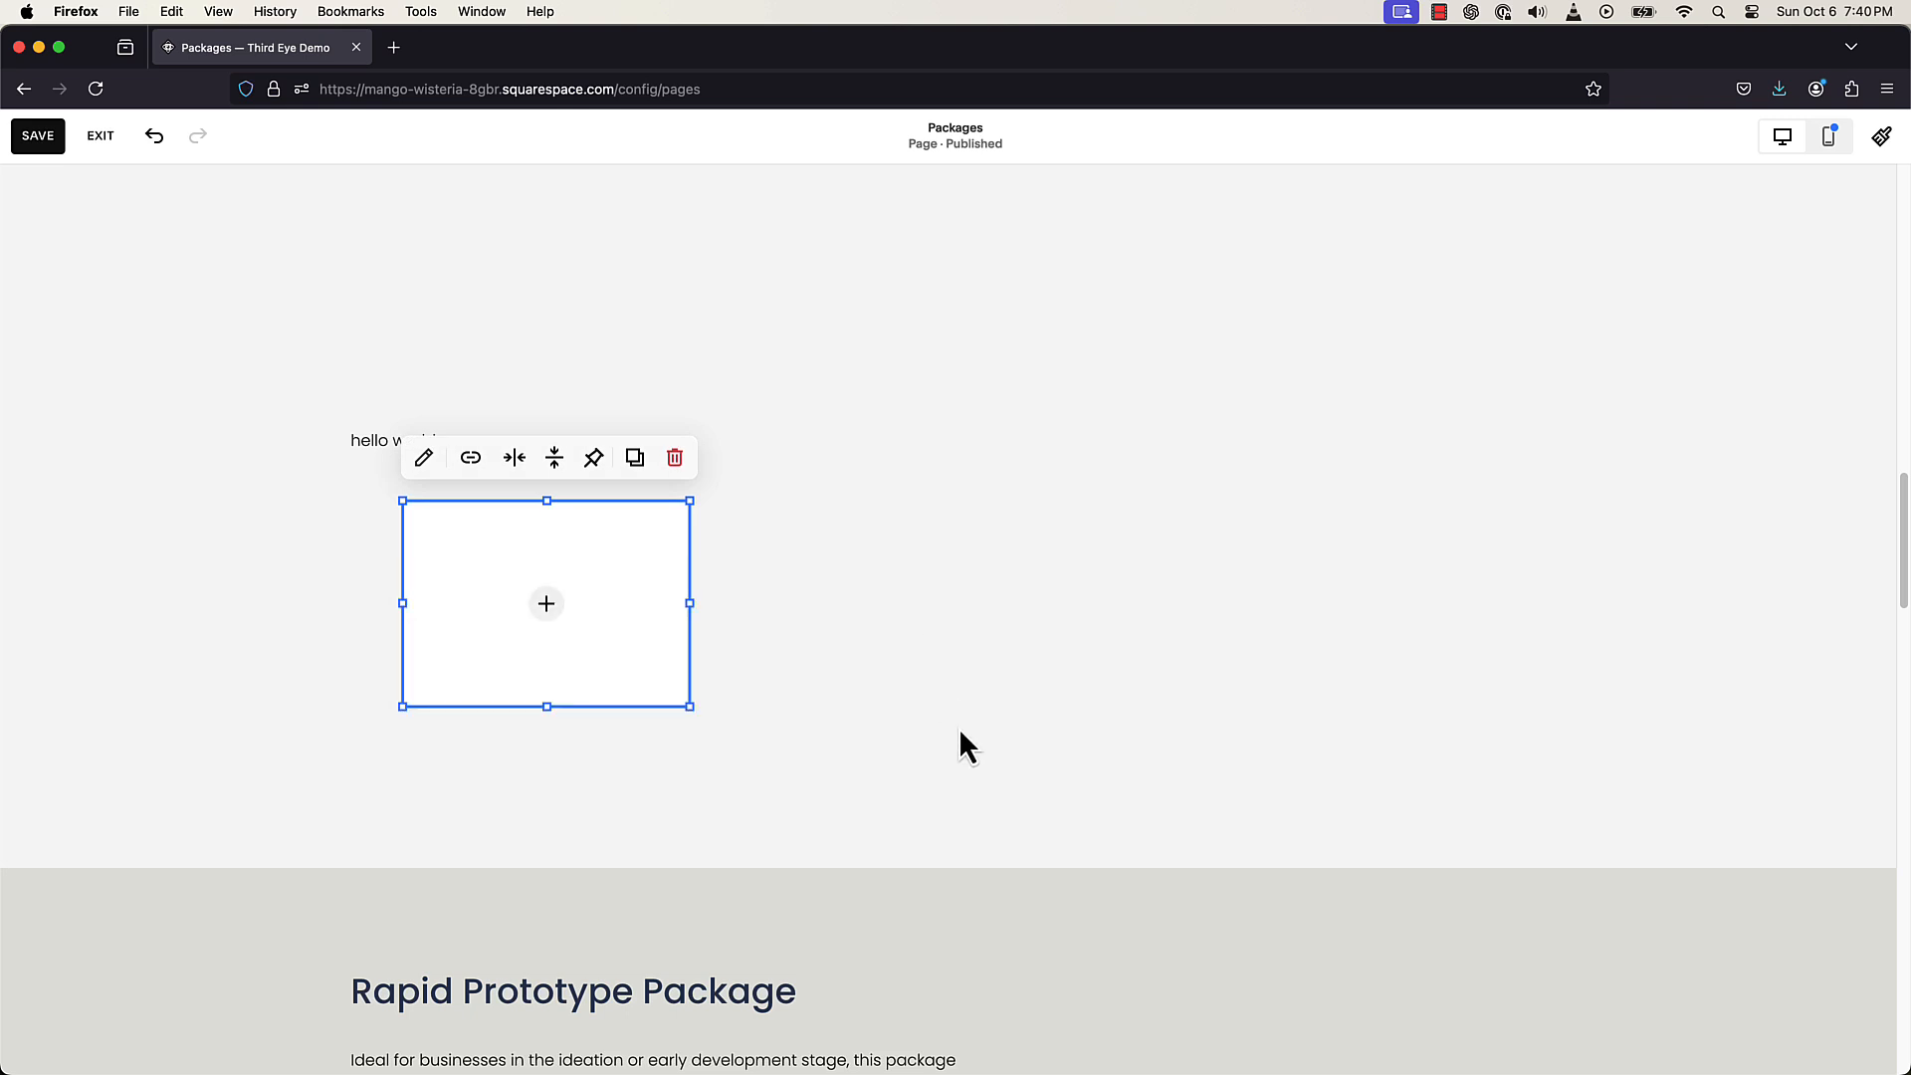
# - Browse the section templates and add the Images layout with a two-by-two grid of landscape photos below the blank section
pyautogui.click(1000, 841)
pyautogui.click(985, 868)
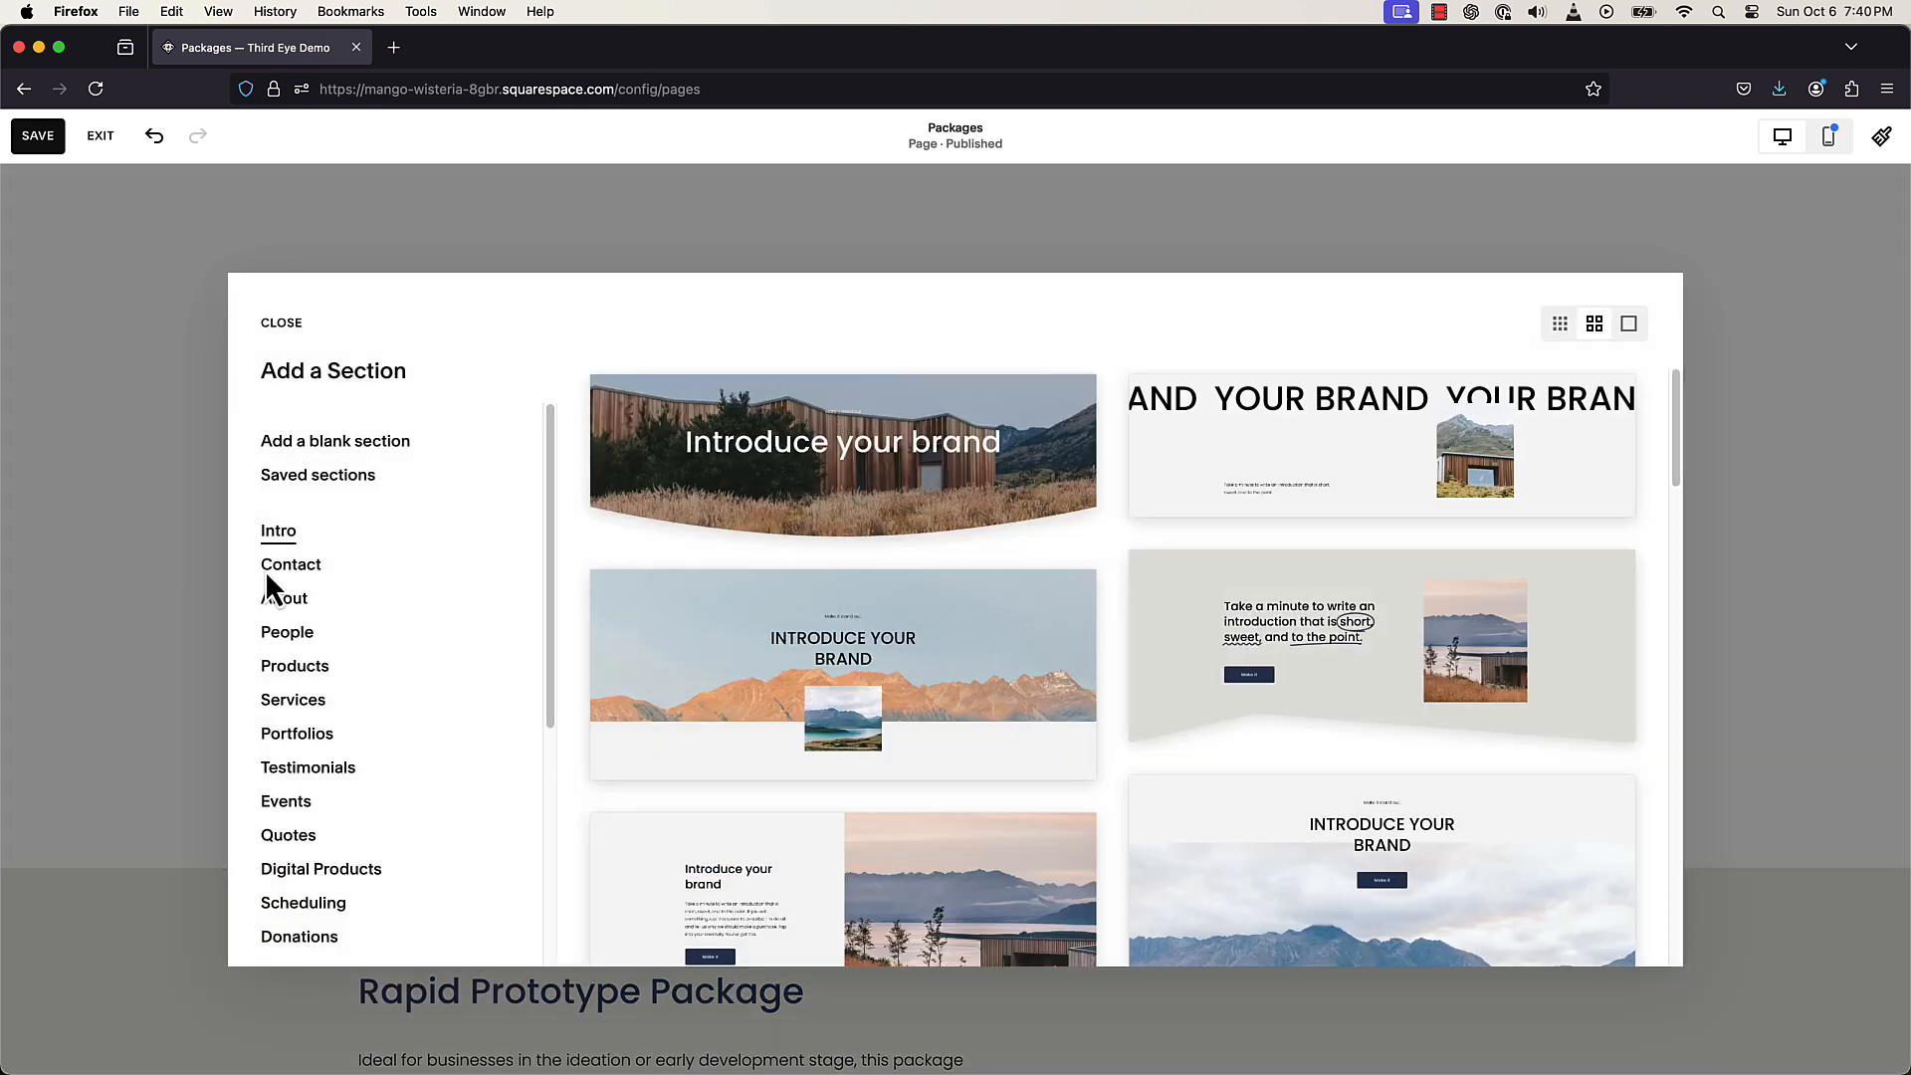
pyautogui.click(275, 565)
pyautogui.scroll(-5, 319, 670)
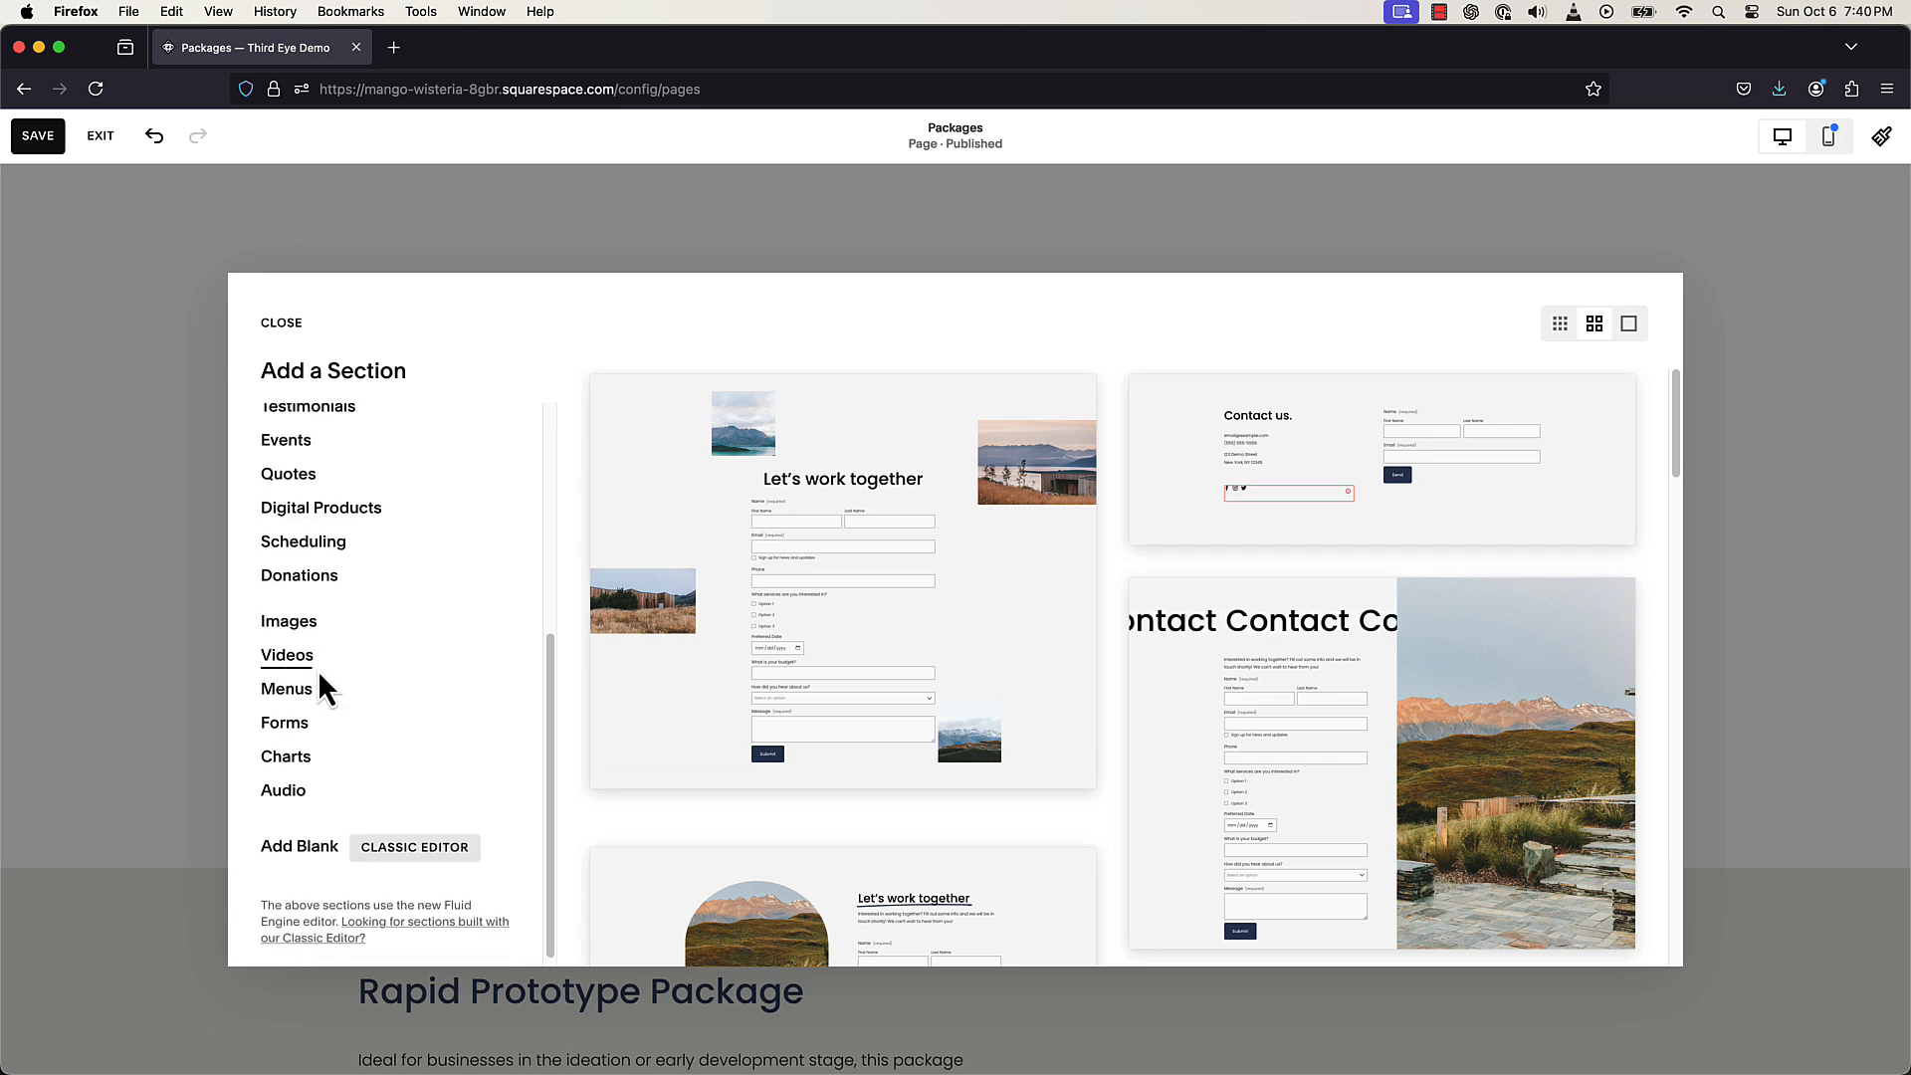
pyautogui.click(321, 619)
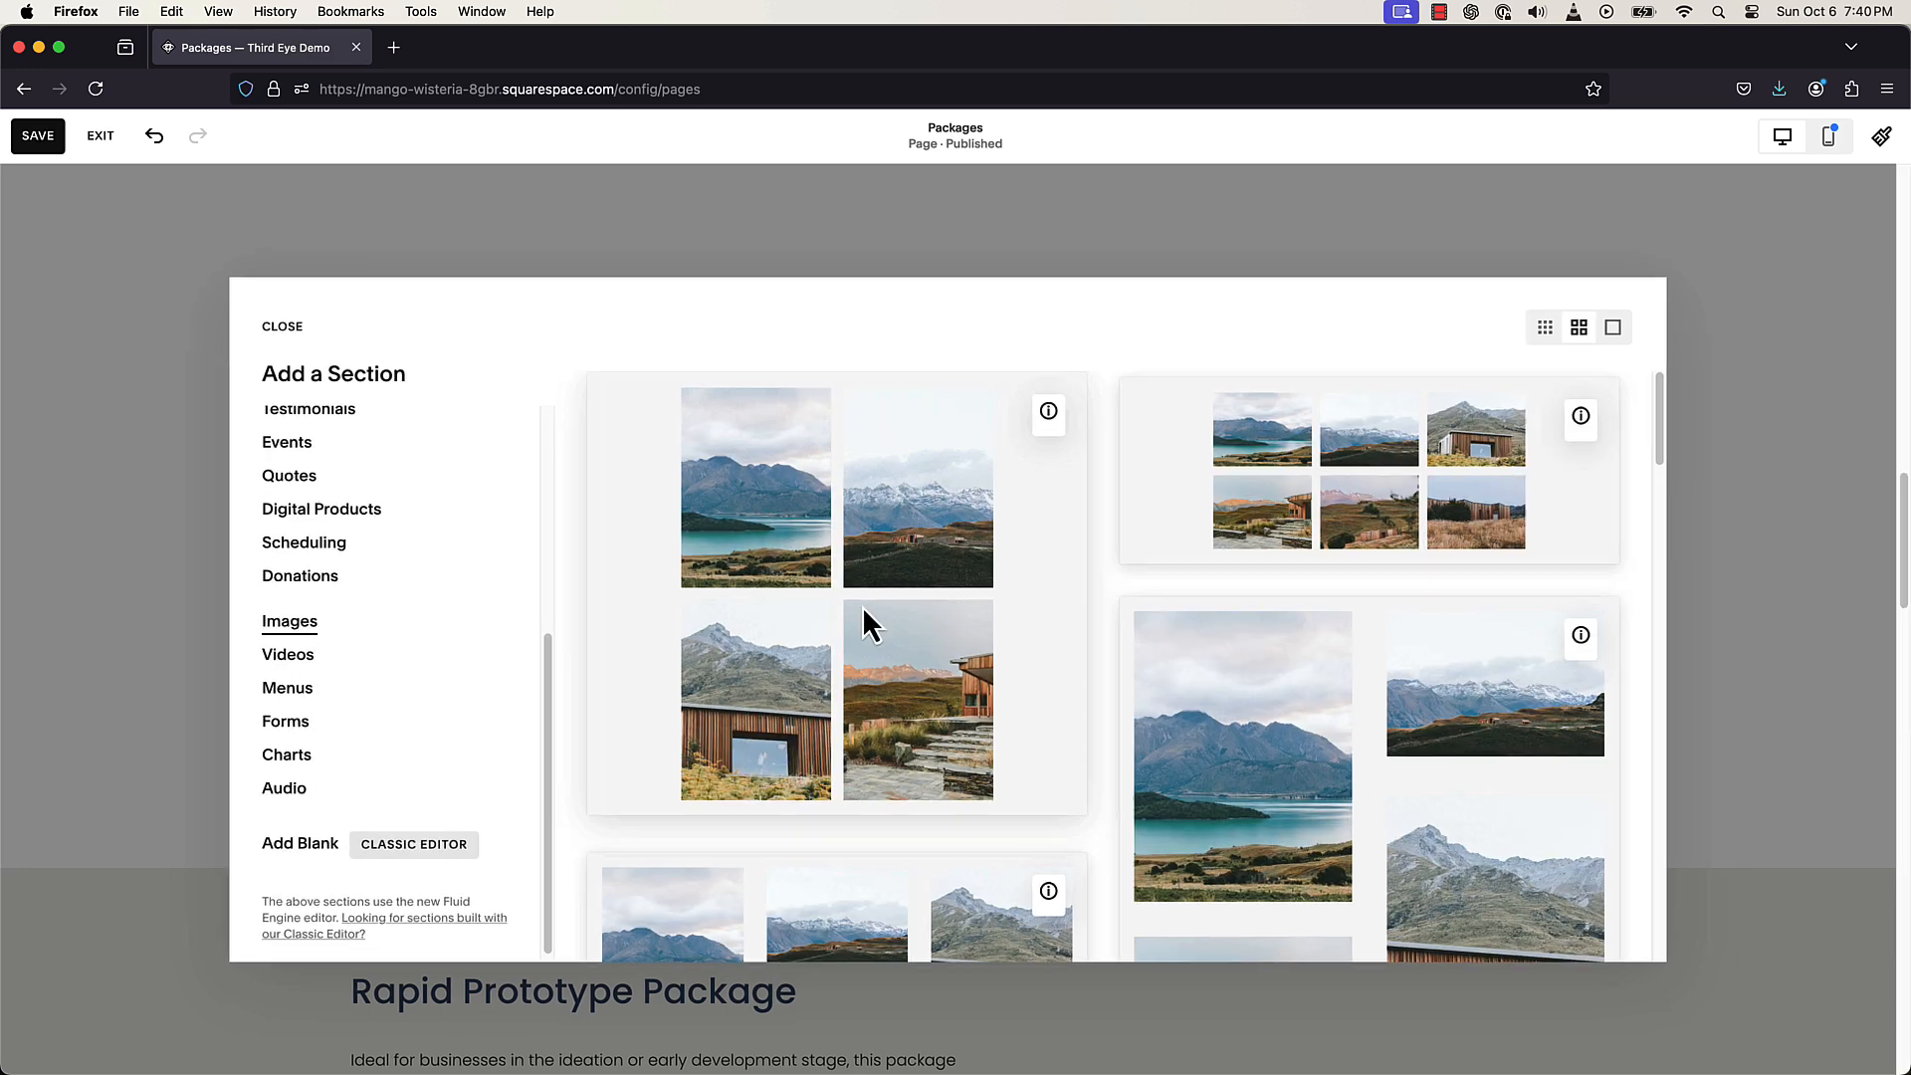
pyautogui.click(862, 606)
pyautogui.scroll(-3, 866, 609)
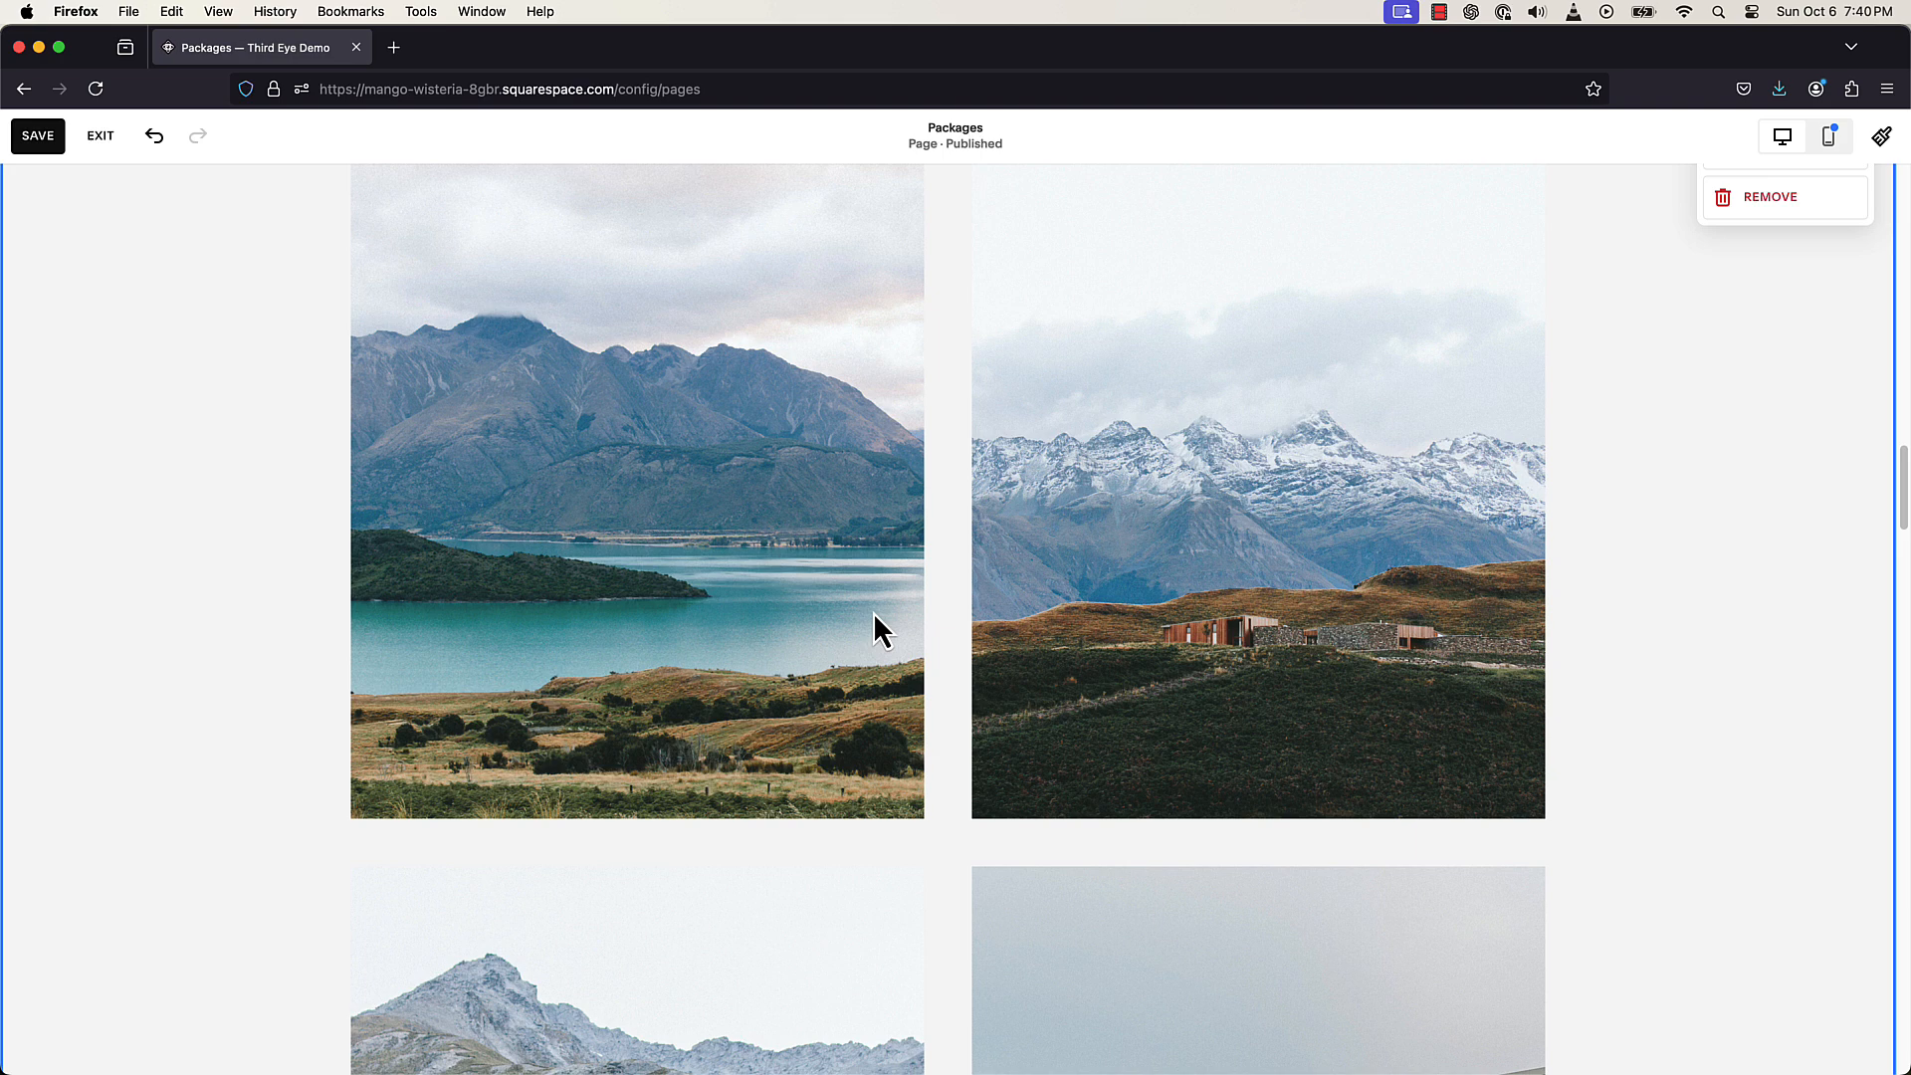
# - Exit the editor without saving the page changes and reopen the Packages page for editing
pyautogui.click(90, 140)
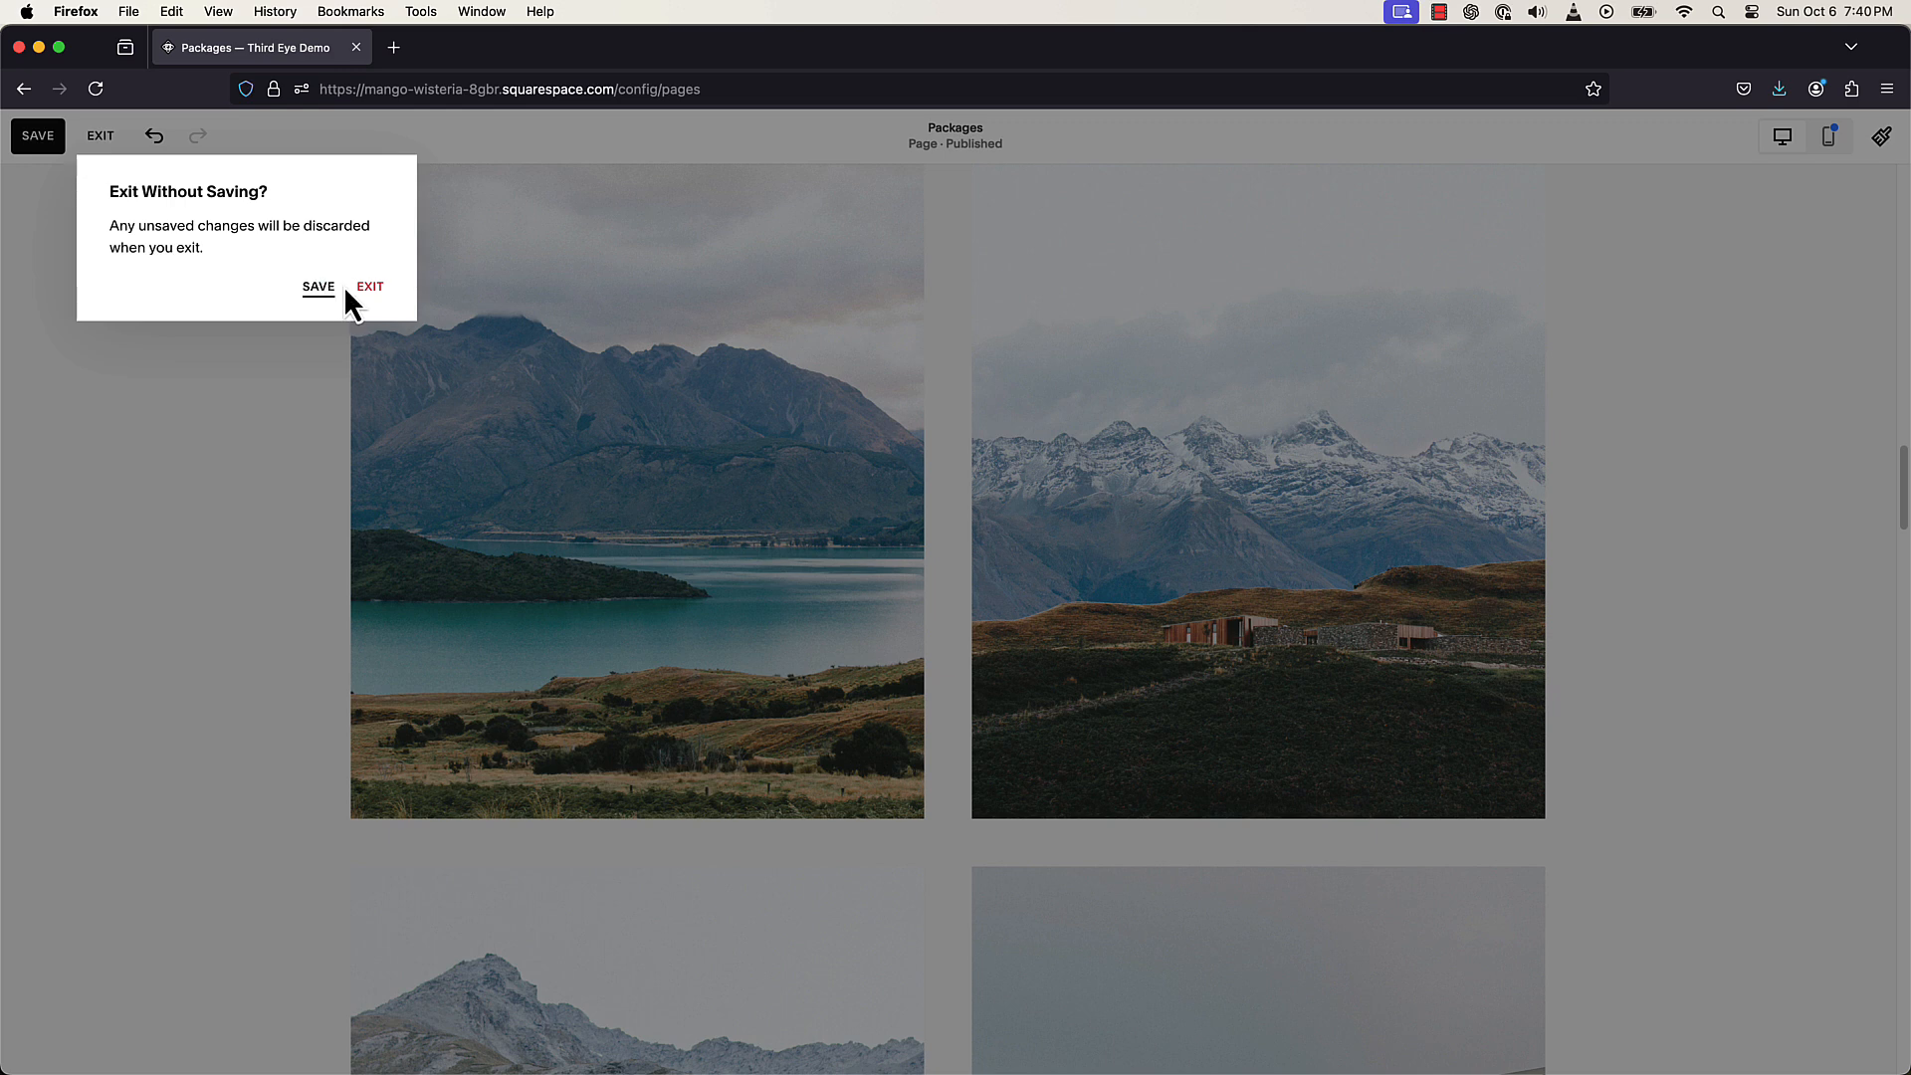
pyautogui.click(369, 289)
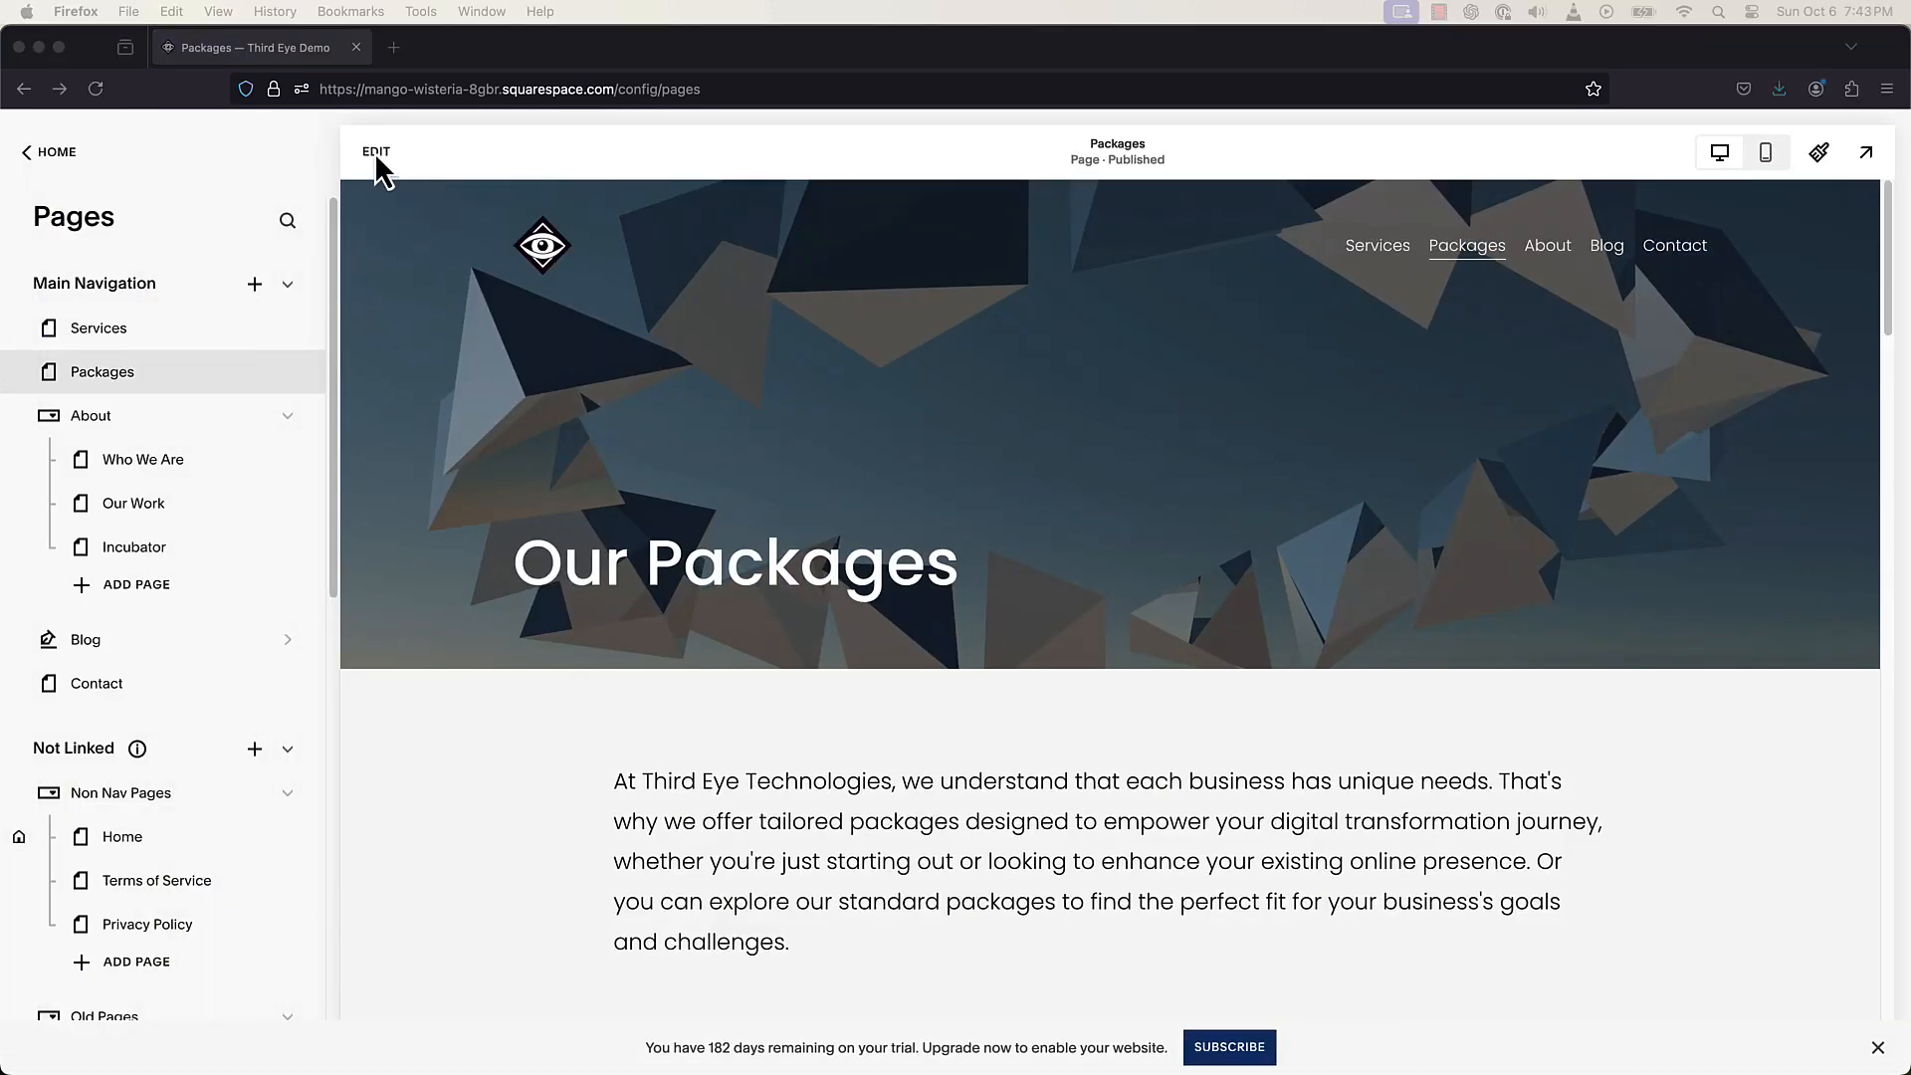
pyautogui.click(376, 151)
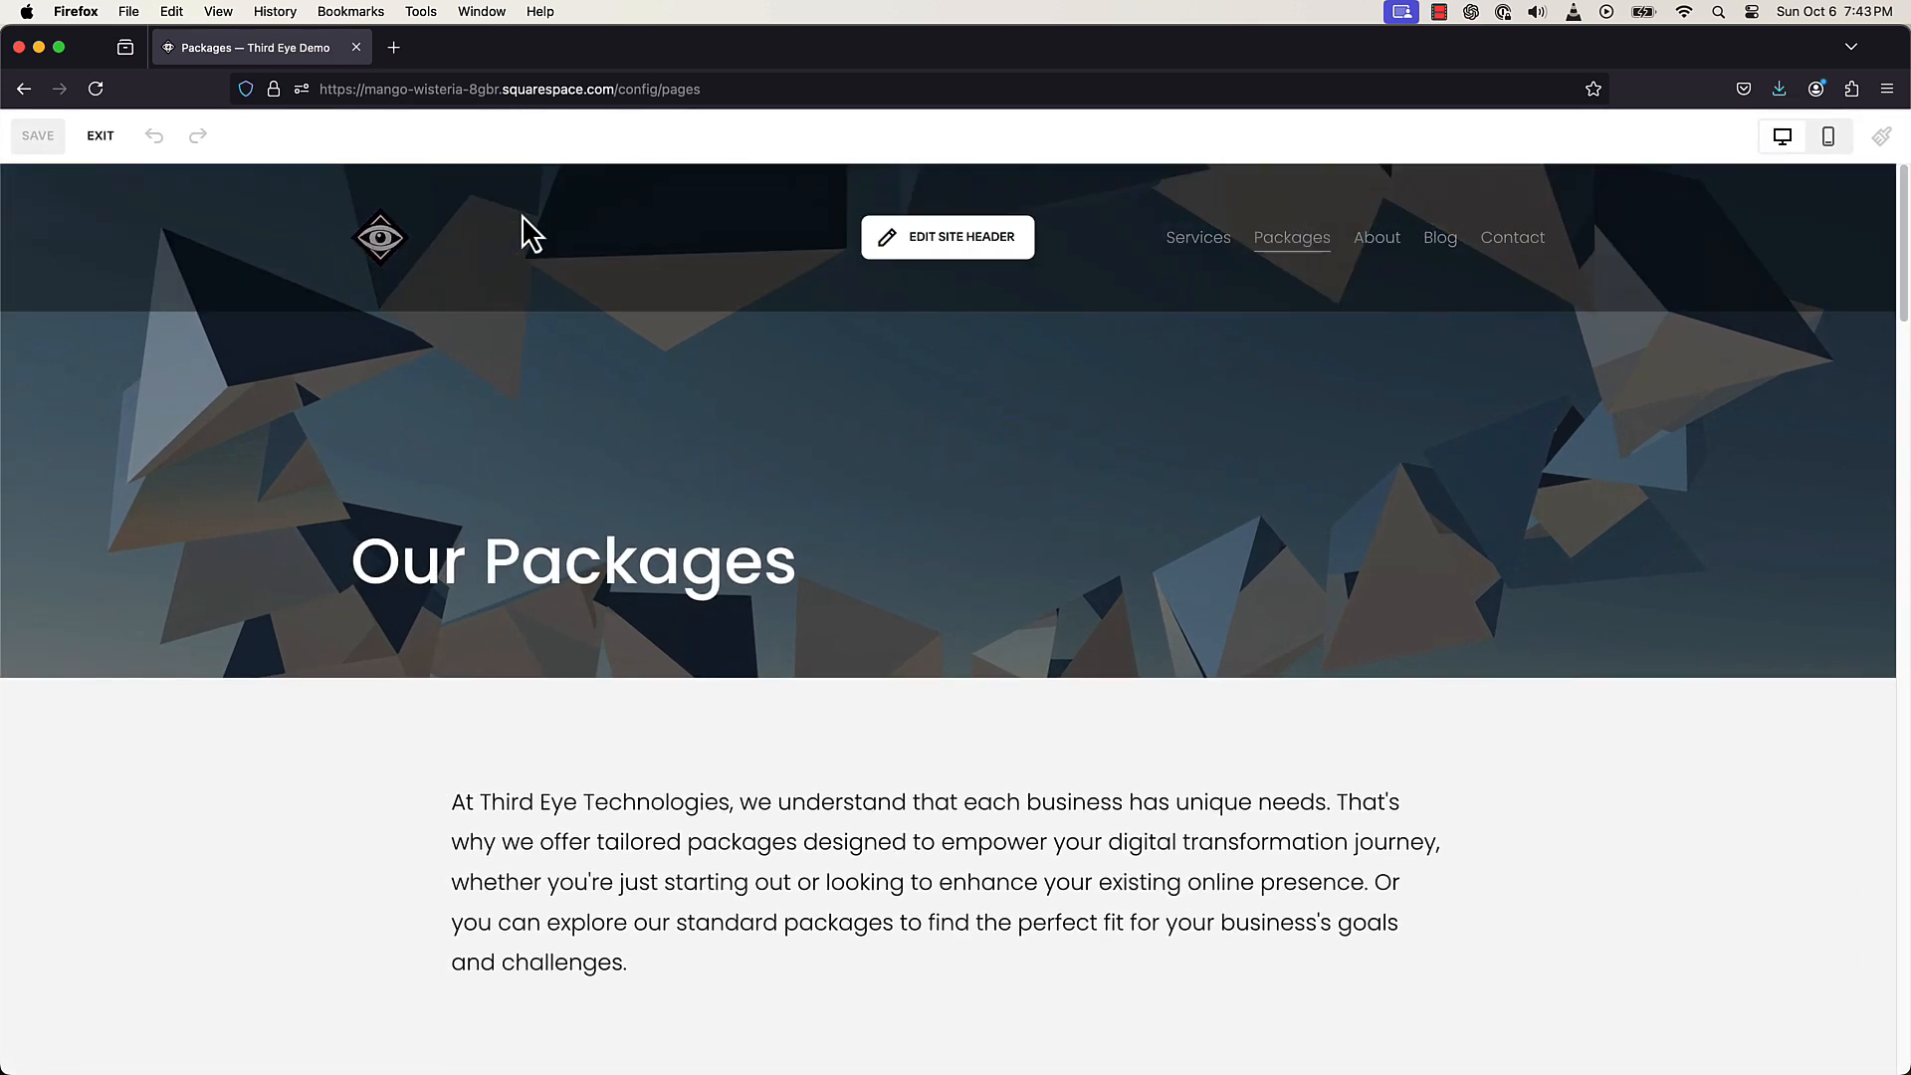
# - Turn on the Button, Social Links and Cart elements in the site header
pyautogui.click(999, 251)
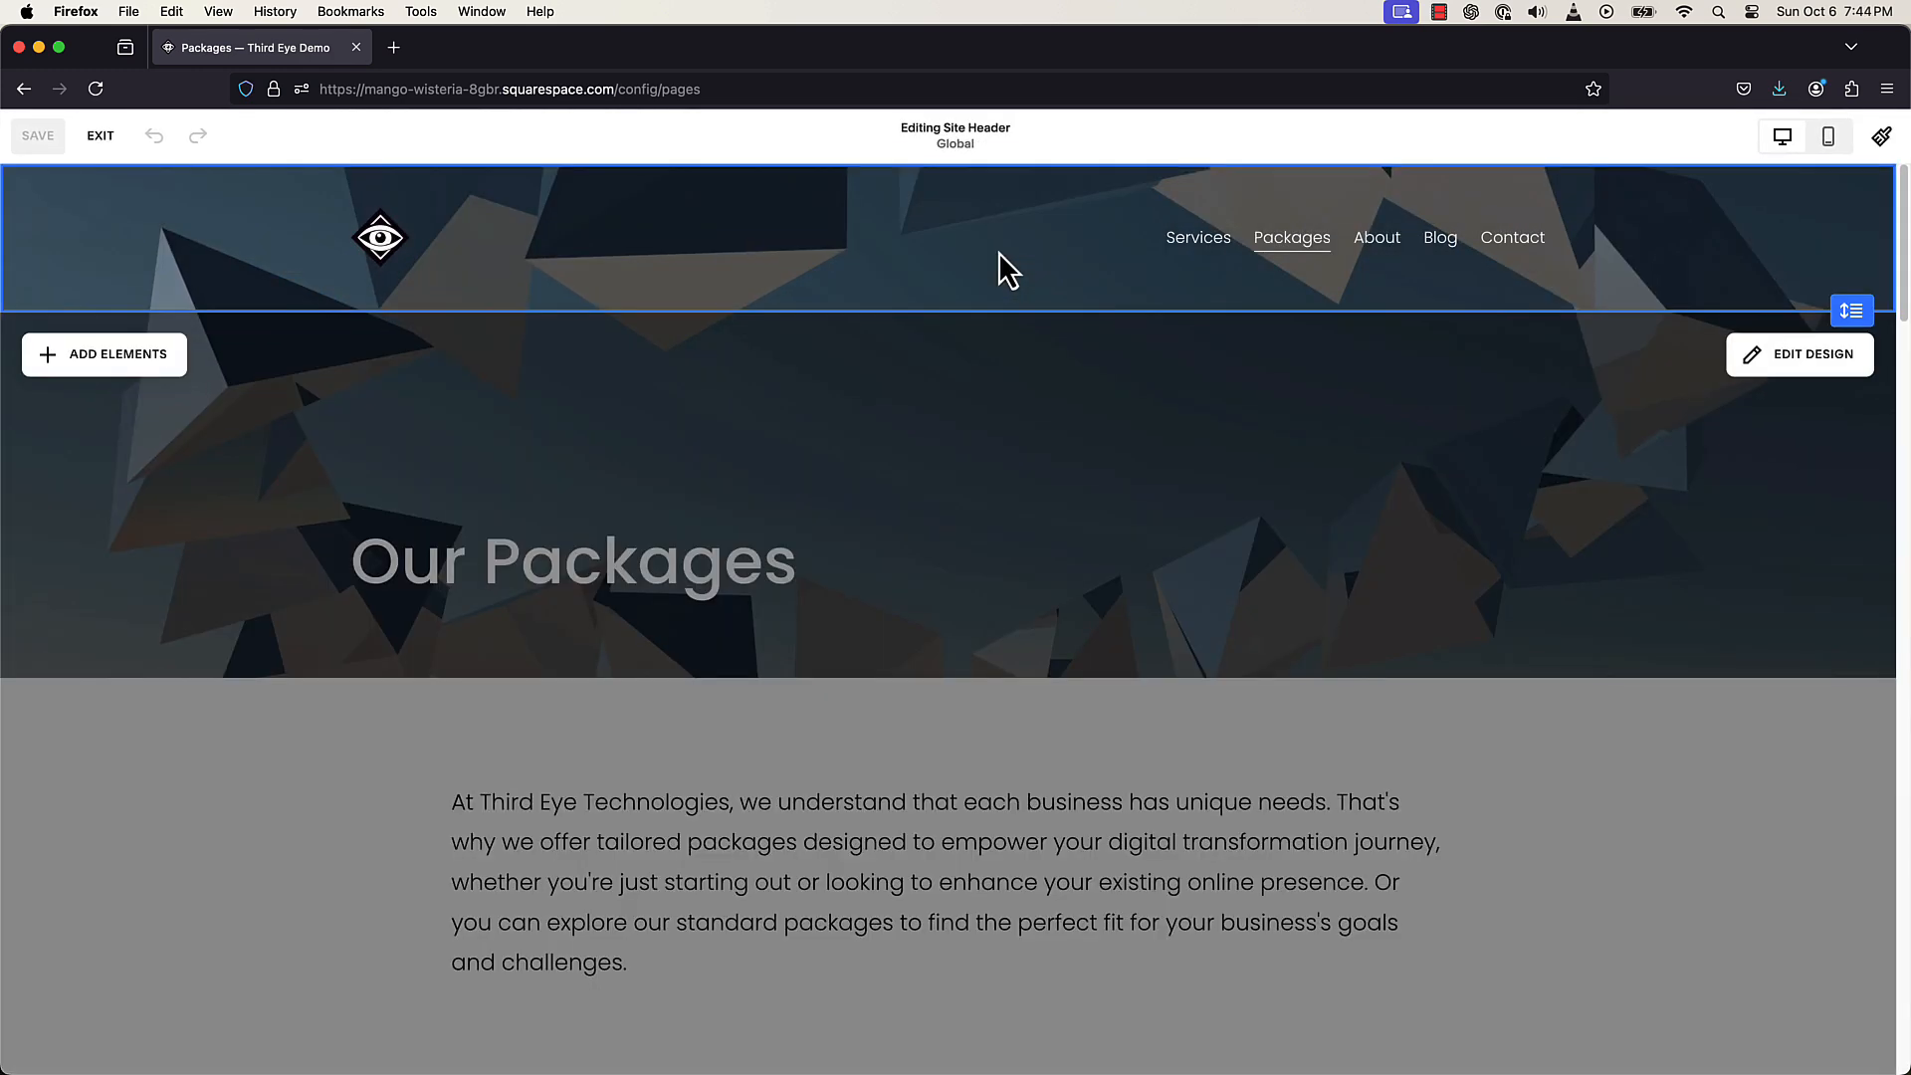
pyautogui.click(154, 366)
pyautogui.click(335, 426)
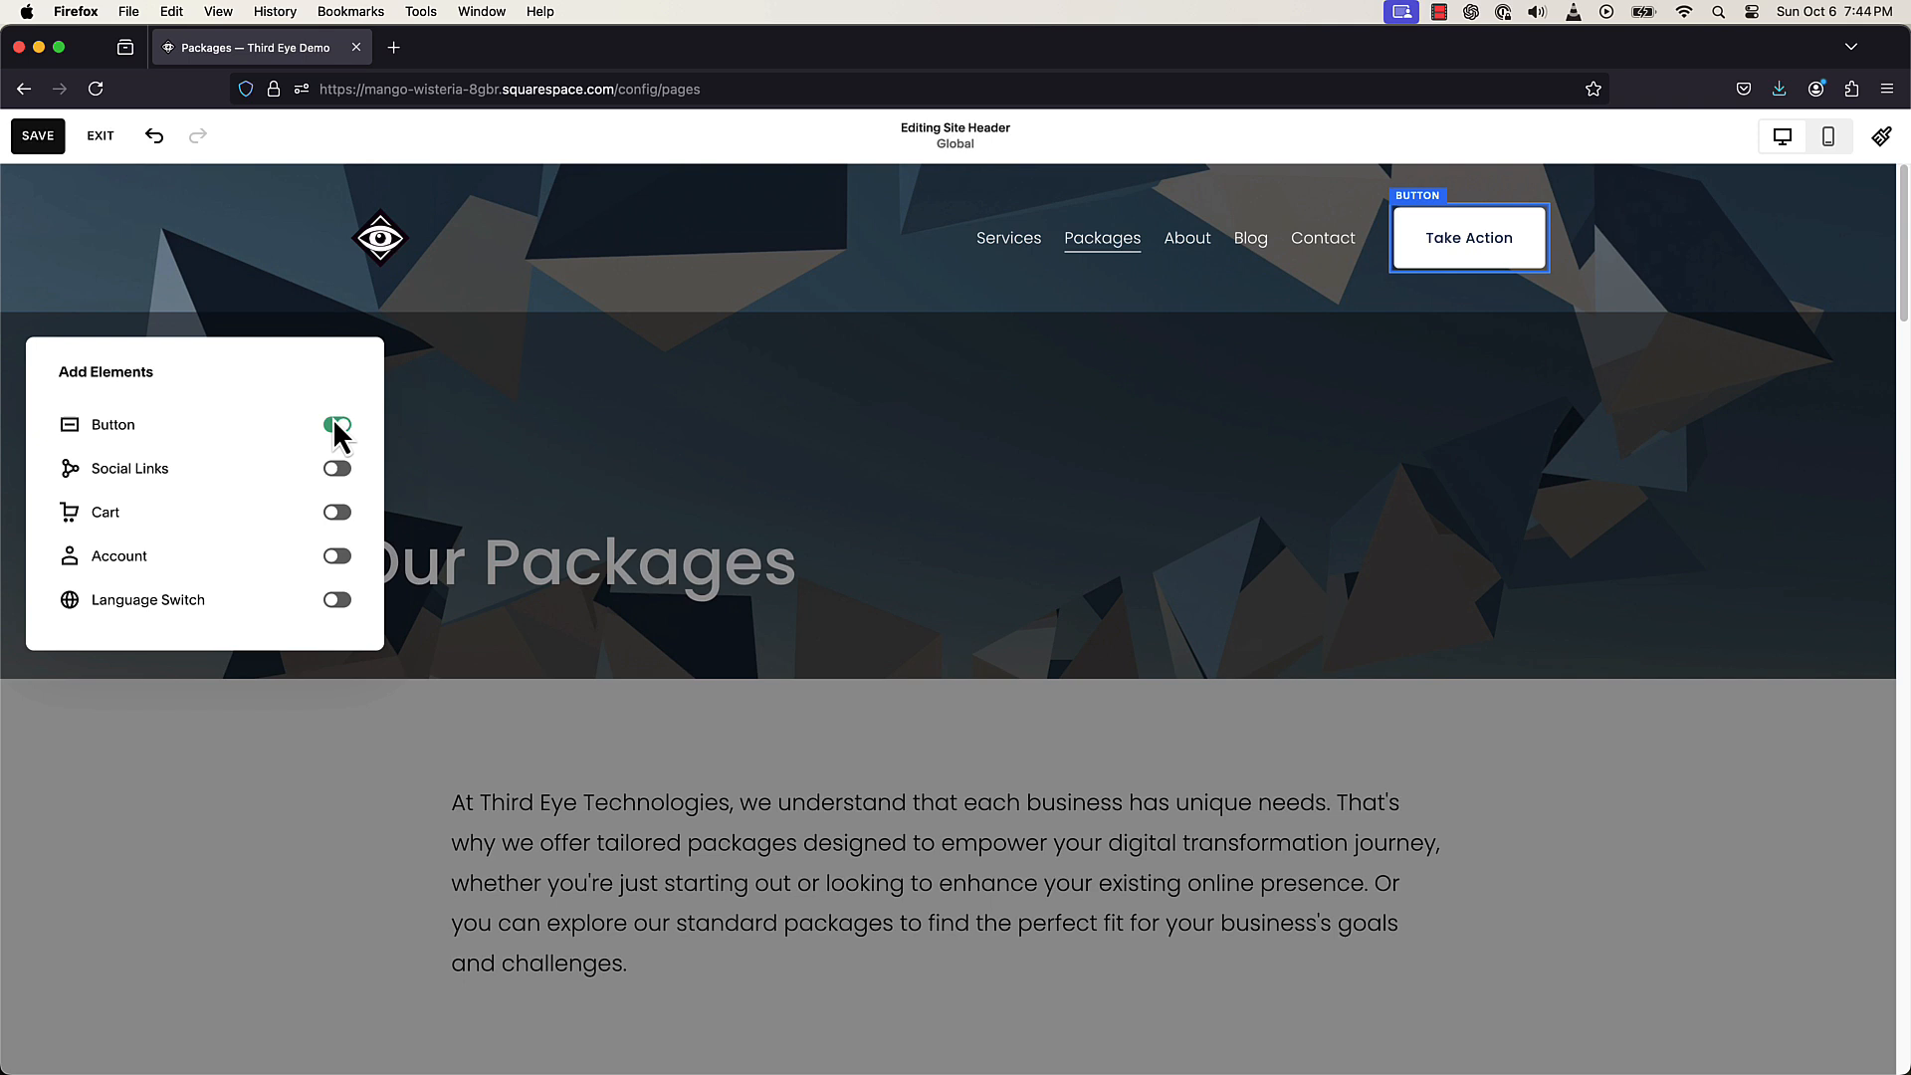
pyautogui.click(338, 470)
pyautogui.click(338, 514)
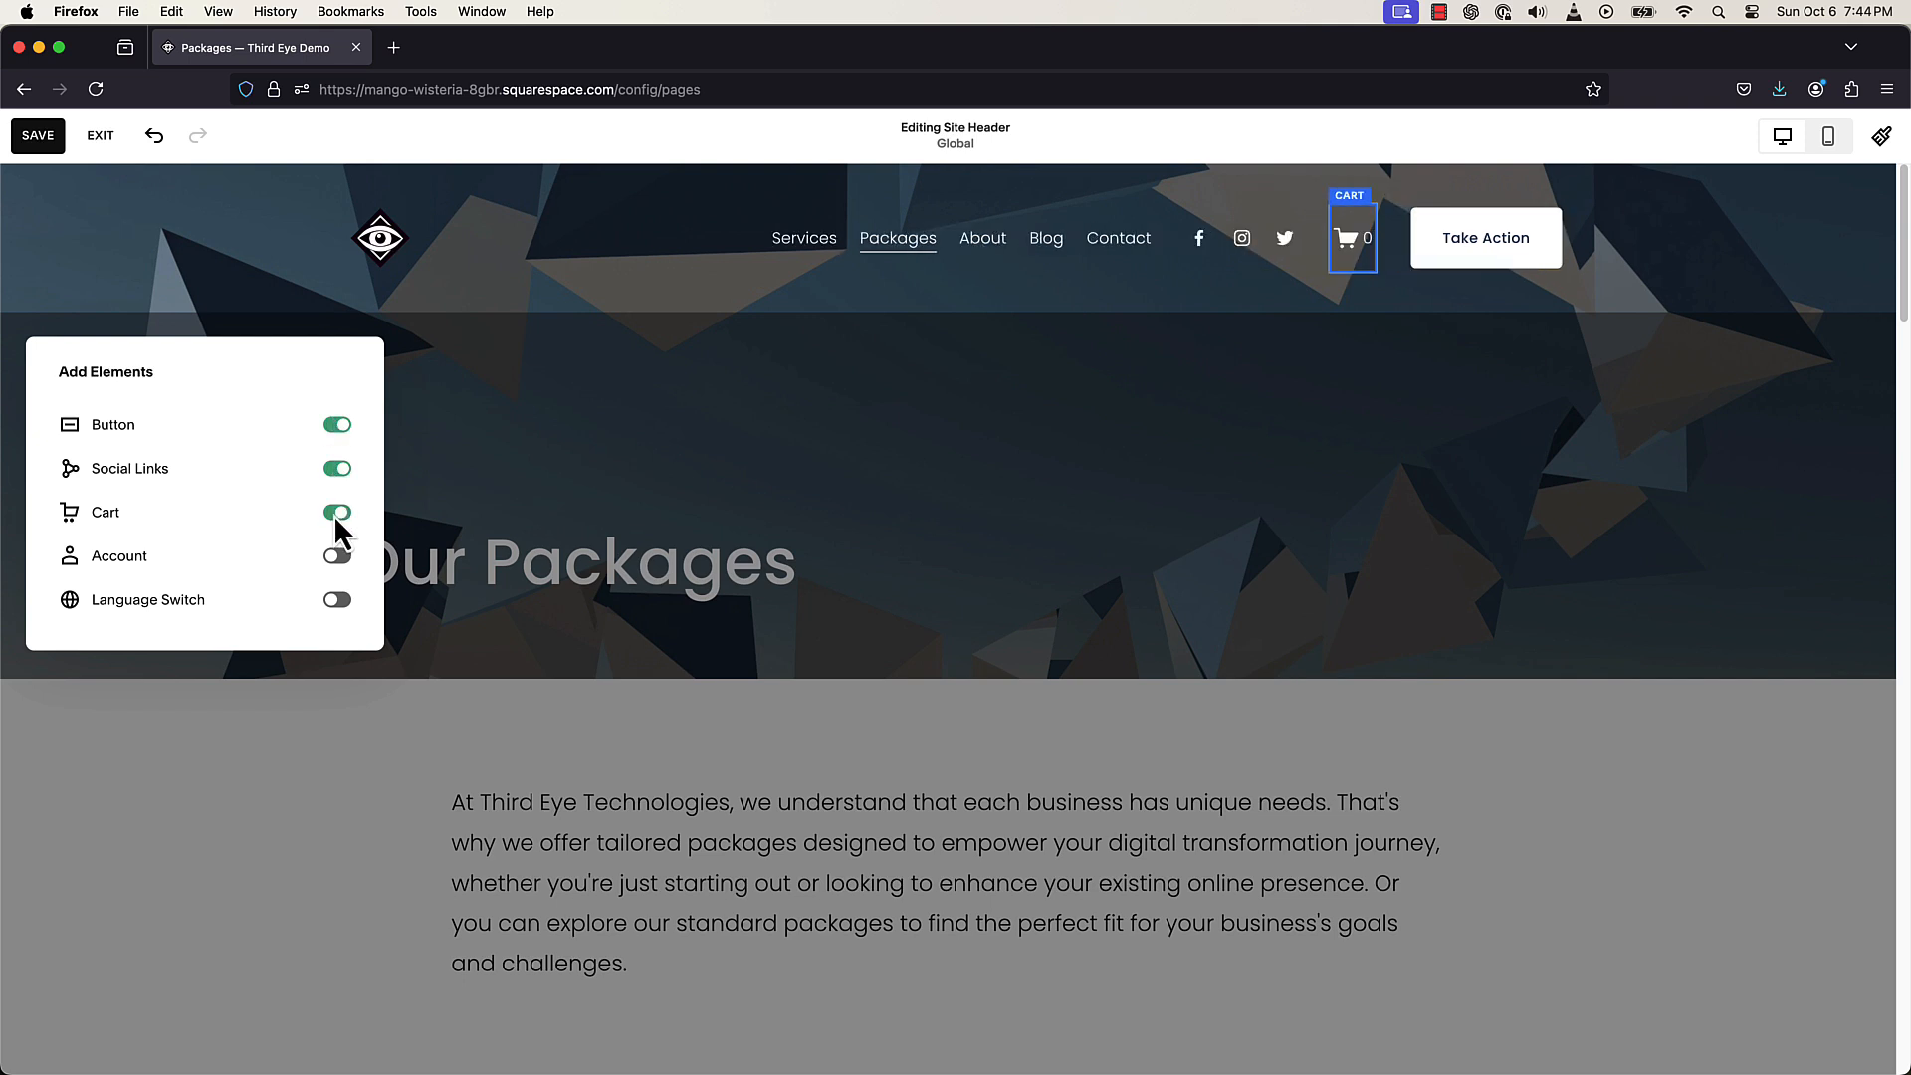
pyautogui.click(1170, 285)
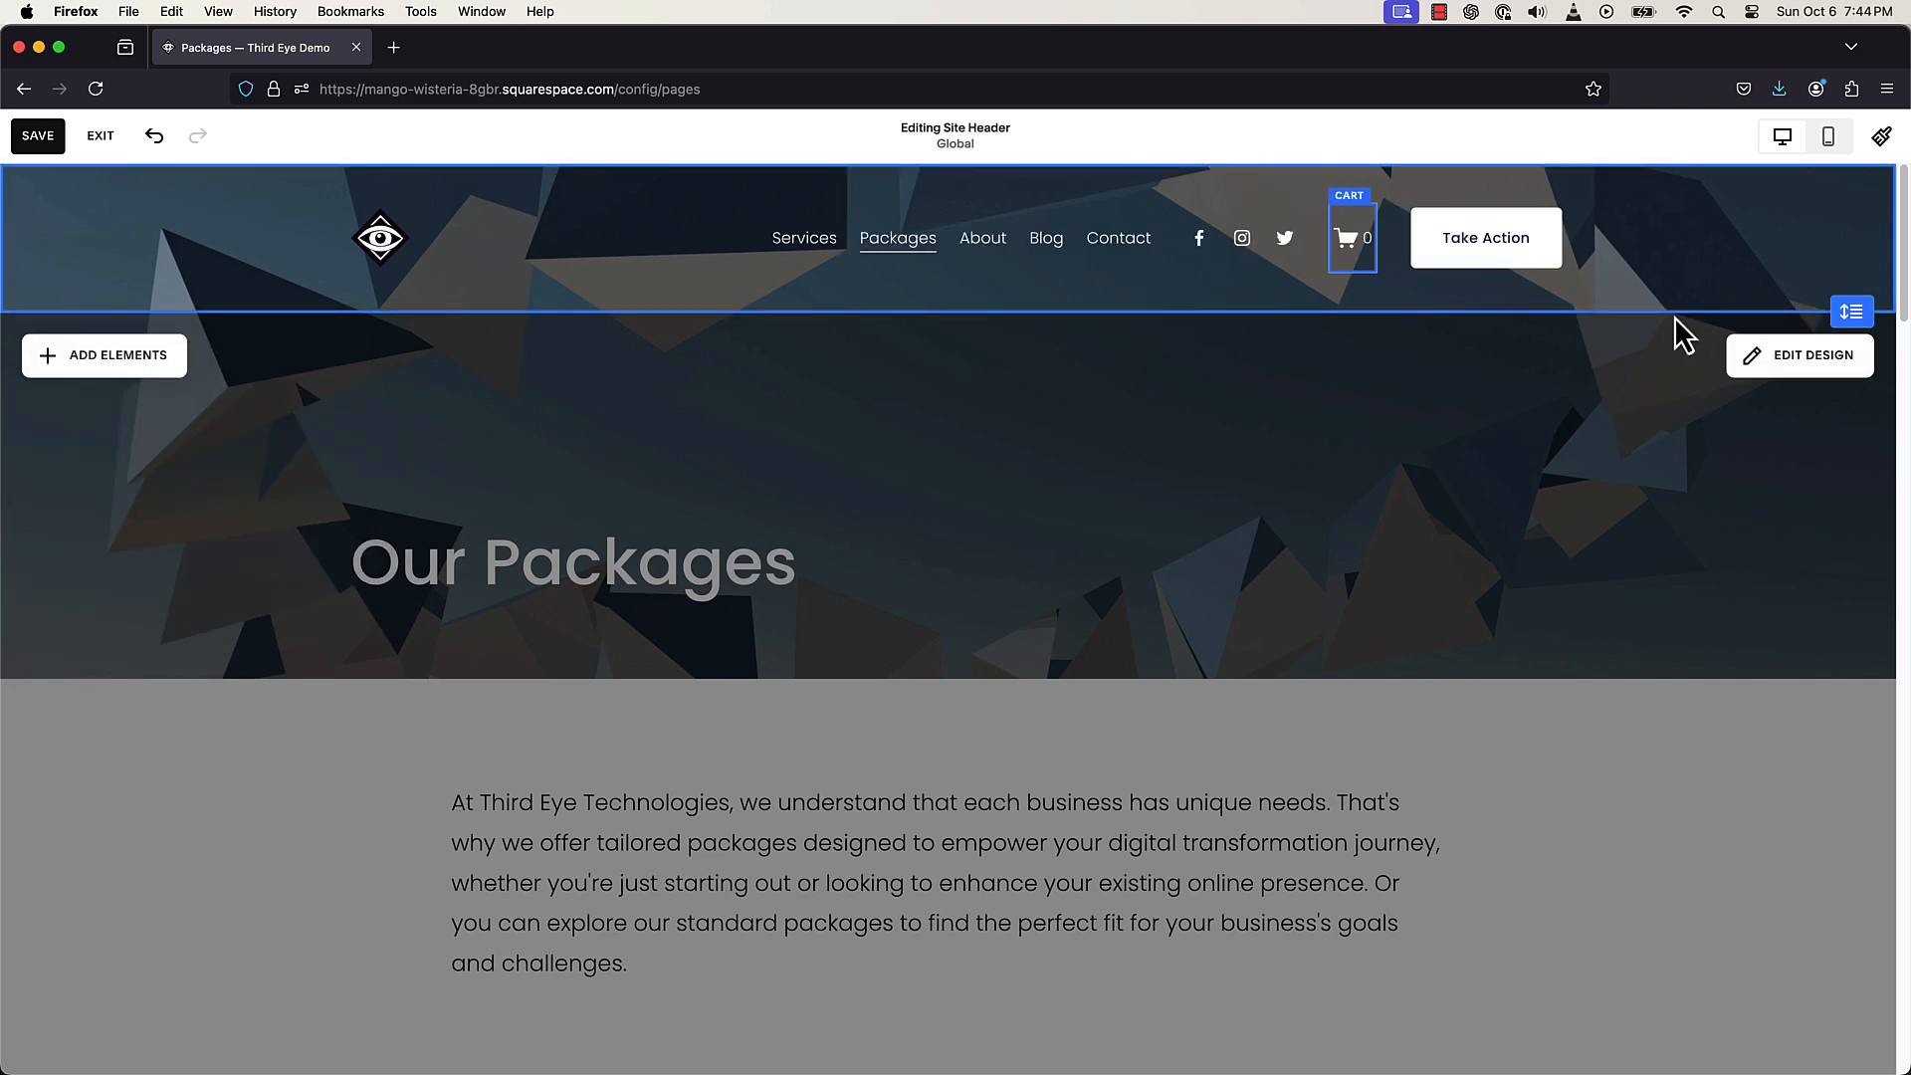
# - Change the site header layout to the one with navigation links beside the logo and the button at the far end
pyautogui.click(1843, 359)
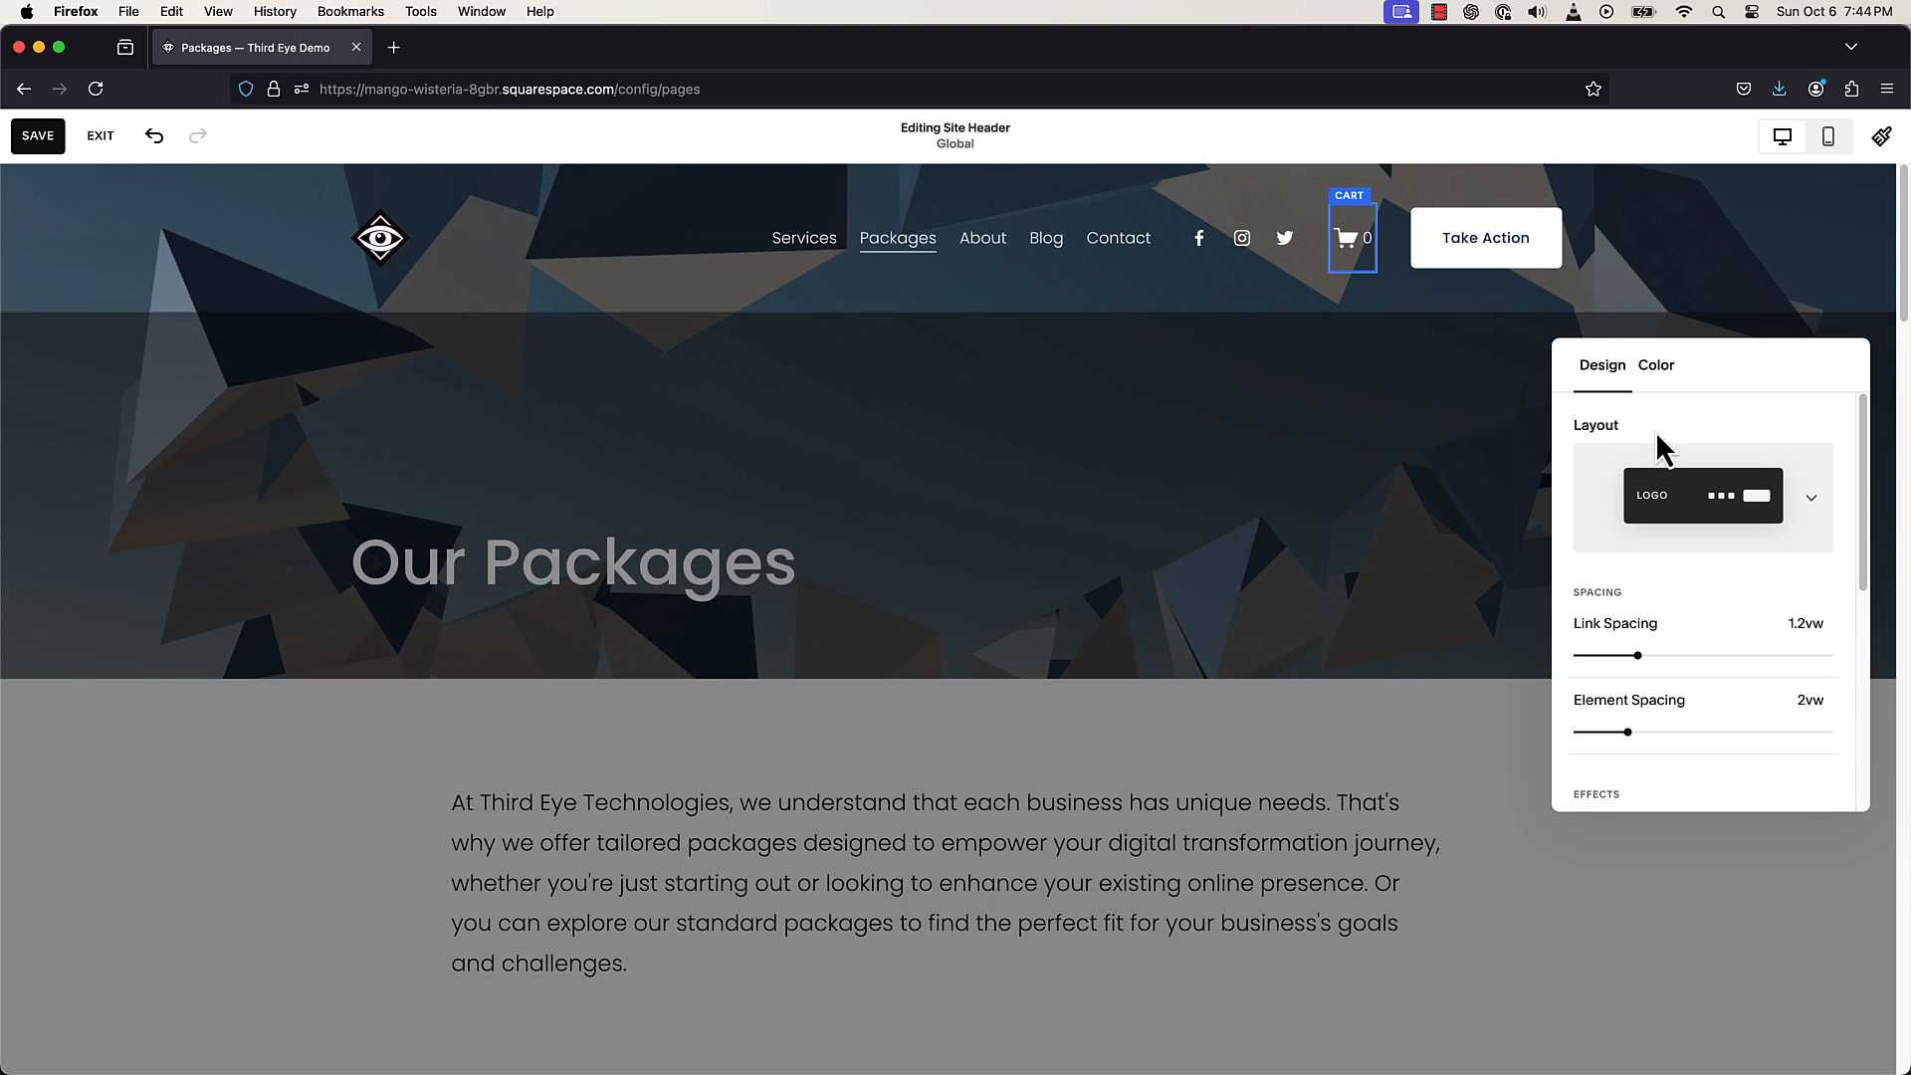
pyautogui.click(1689, 481)
pyautogui.click(1702, 633)
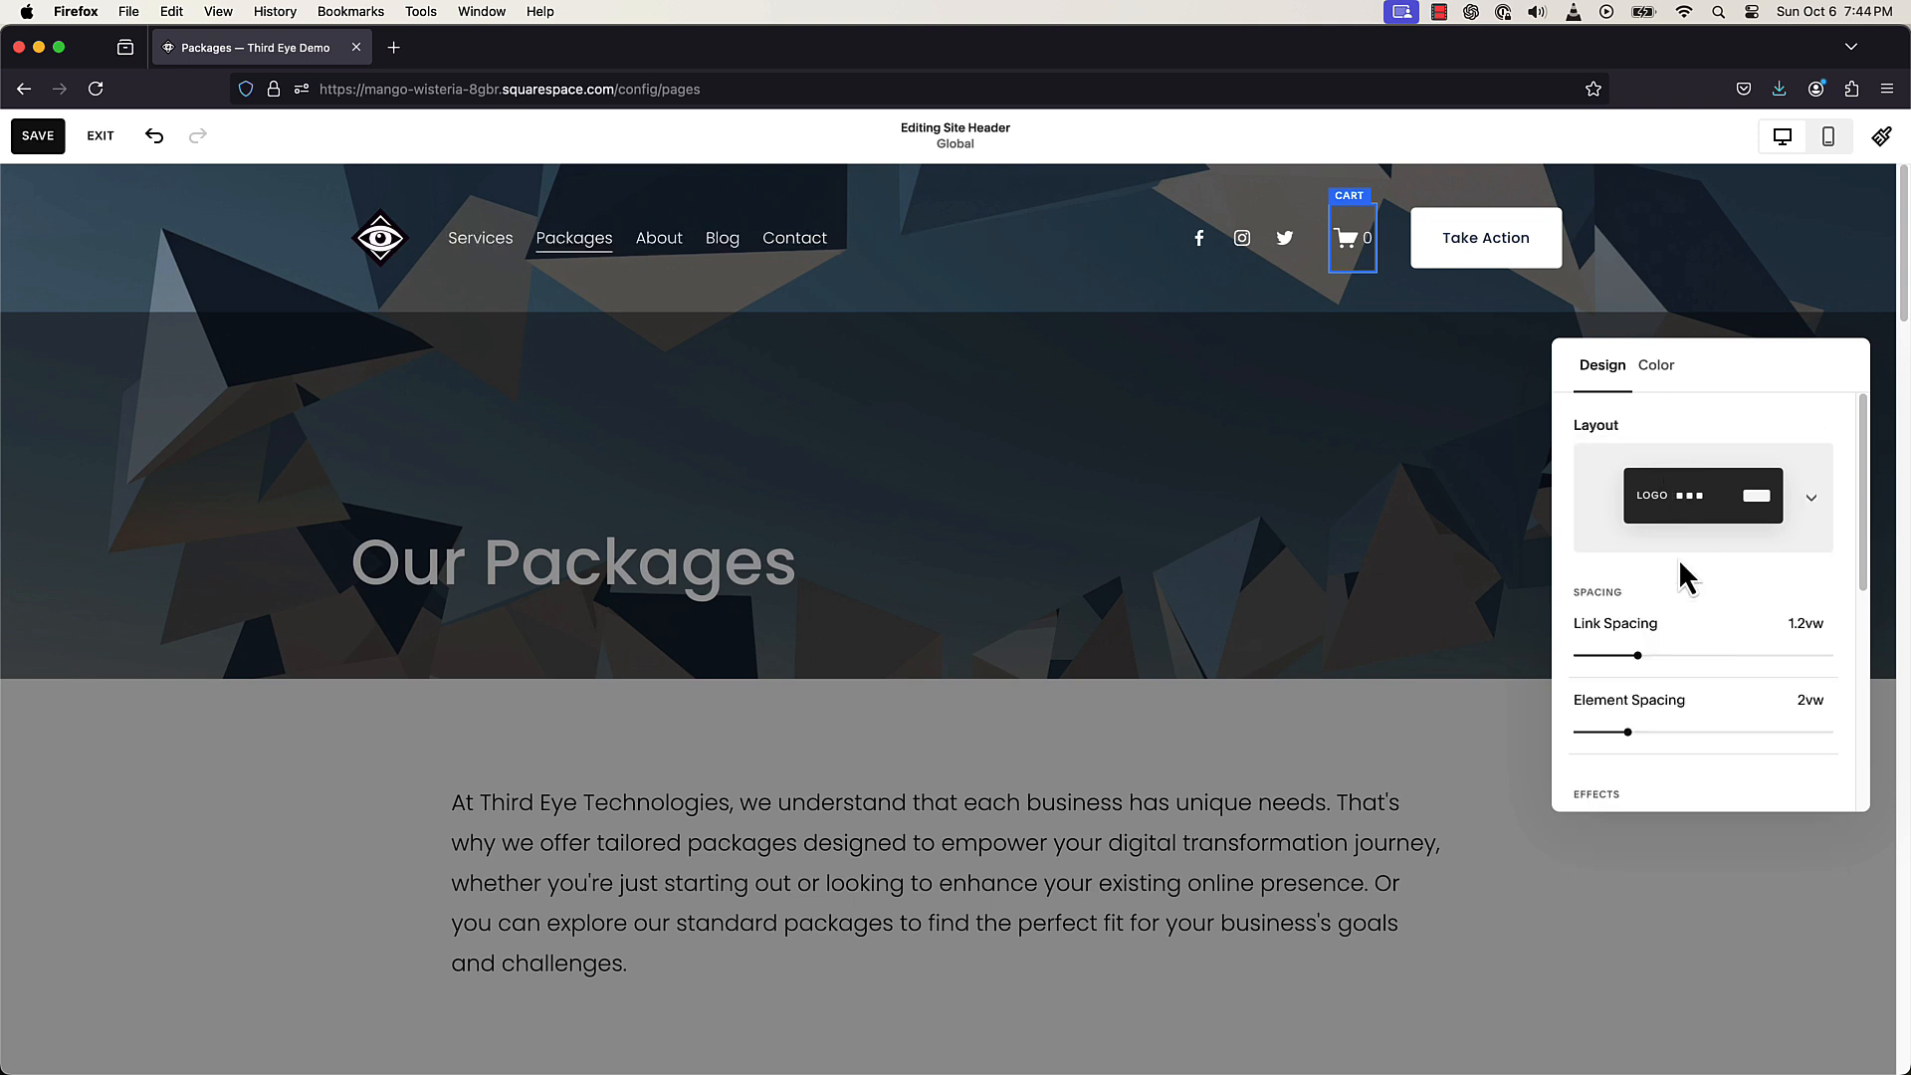
# - Set the site header's color style to Solid with the navy palette color as its background
pyautogui.click(1654, 364)
pyautogui.click(1710, 469)
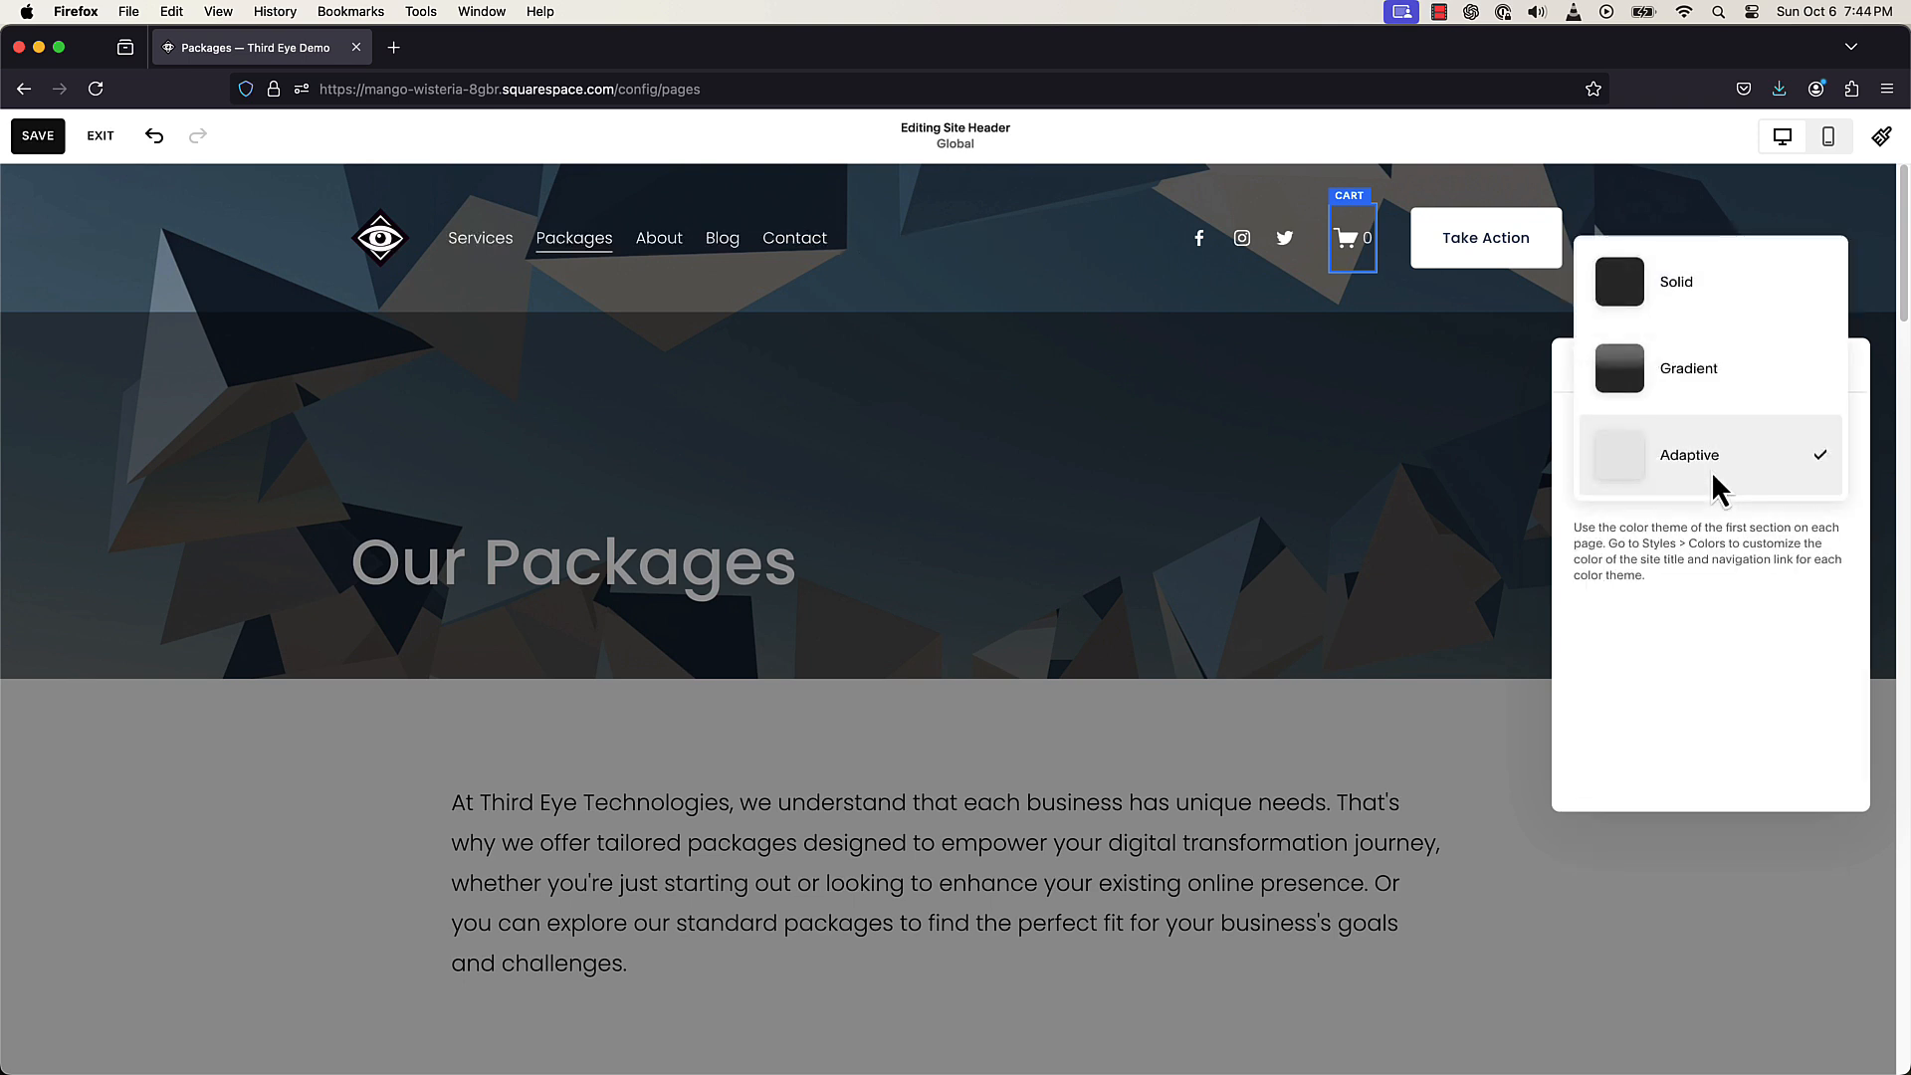
pyautogui.click(1713, 314)
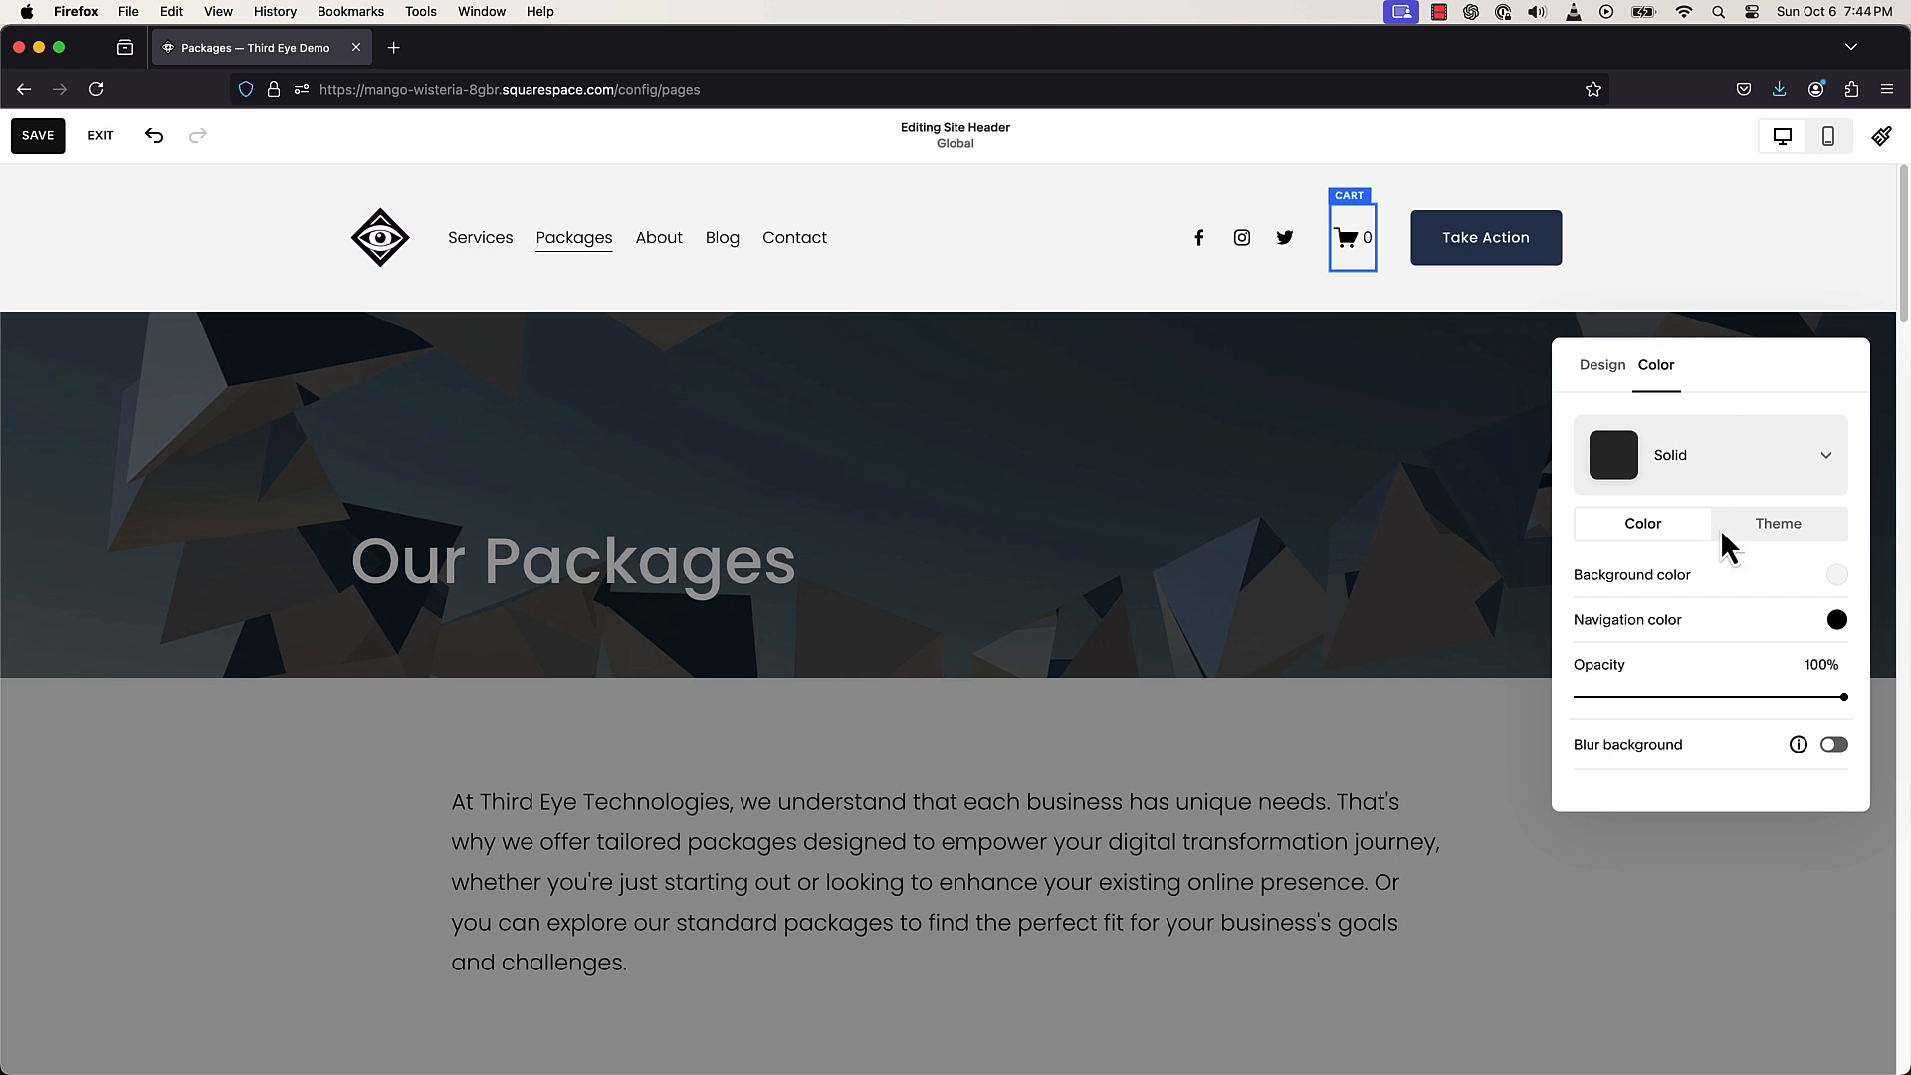
pyautogui.click(1726, 466)
pyautogui.click(1733, 444)
pyautogui.click(1787, 574)
pyautogui.click(1752, 533)
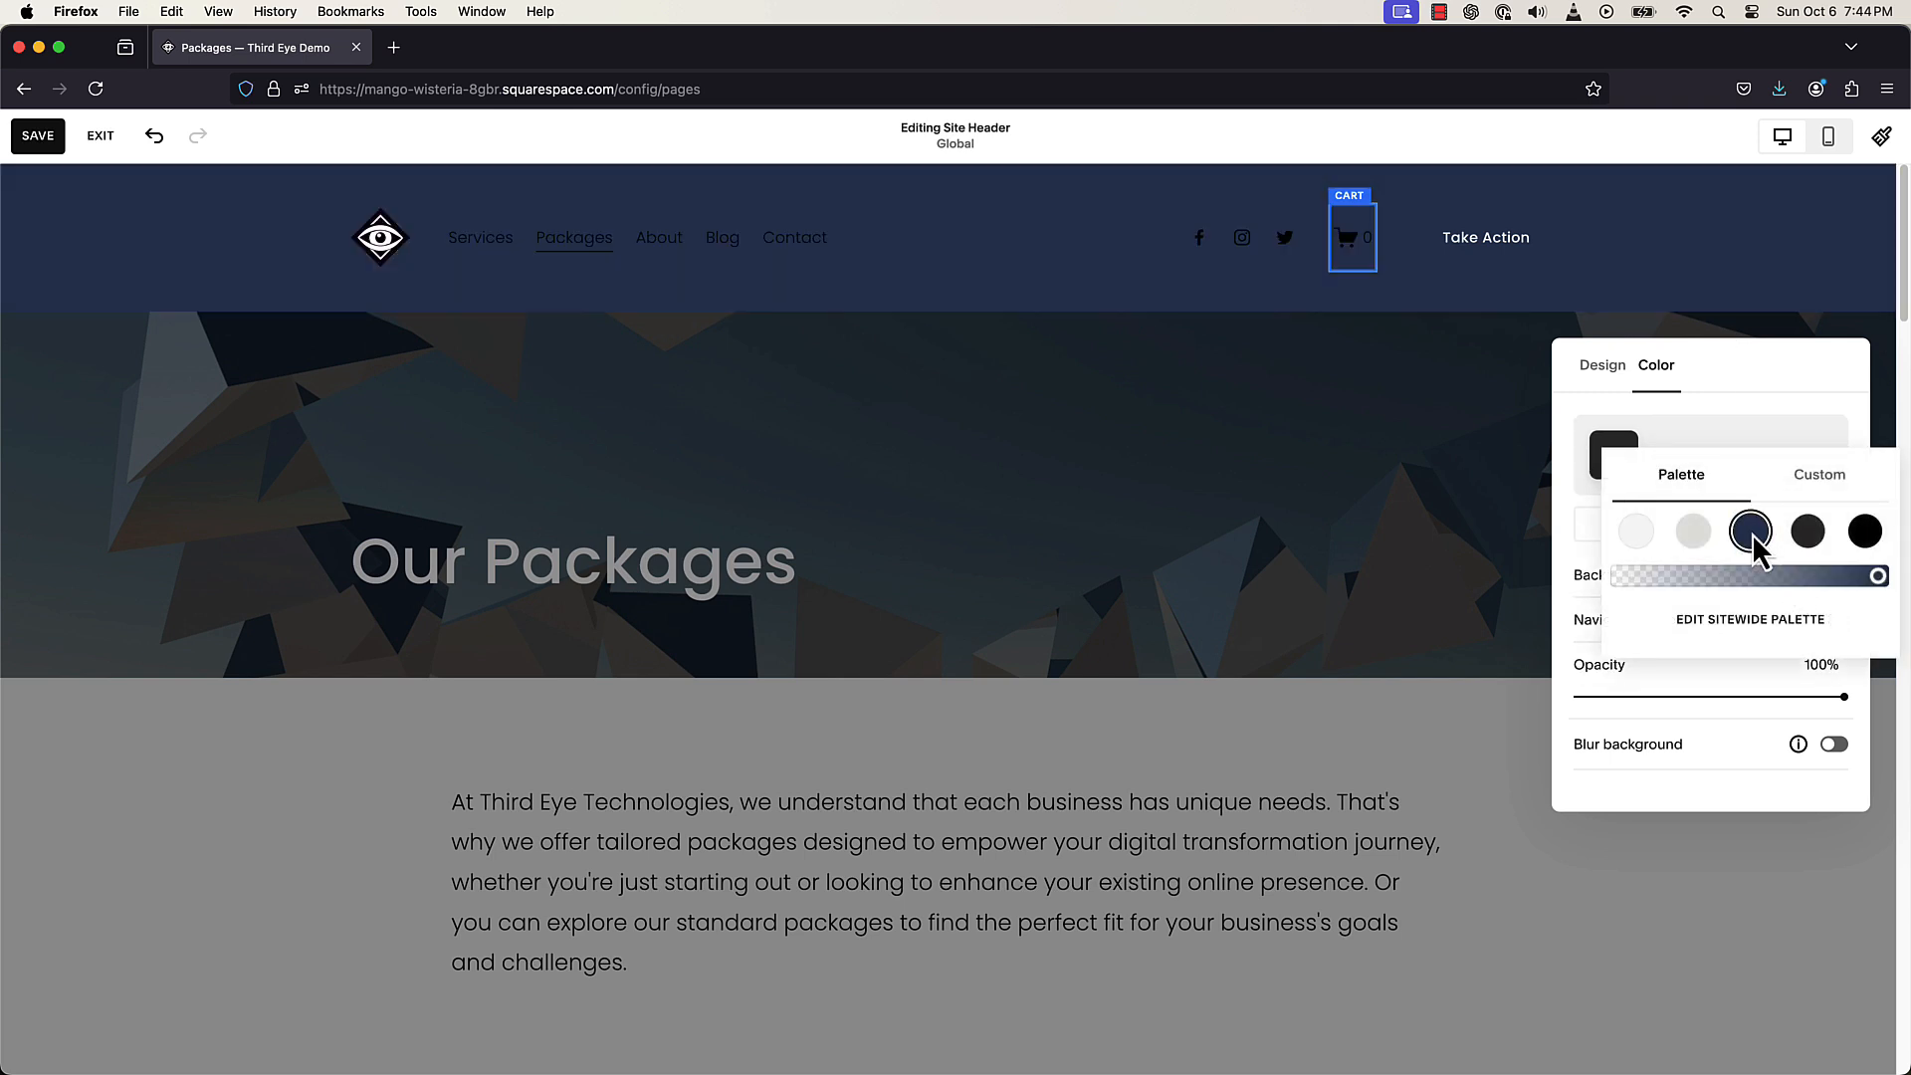
pyautogui.click(1262, 692)
pyautogui.click(1262, 692)
# - Open the site footer for editing and select the text block with the Services, Packages and Our Work links
pyautogui.scroll(-10, 1262, 693)
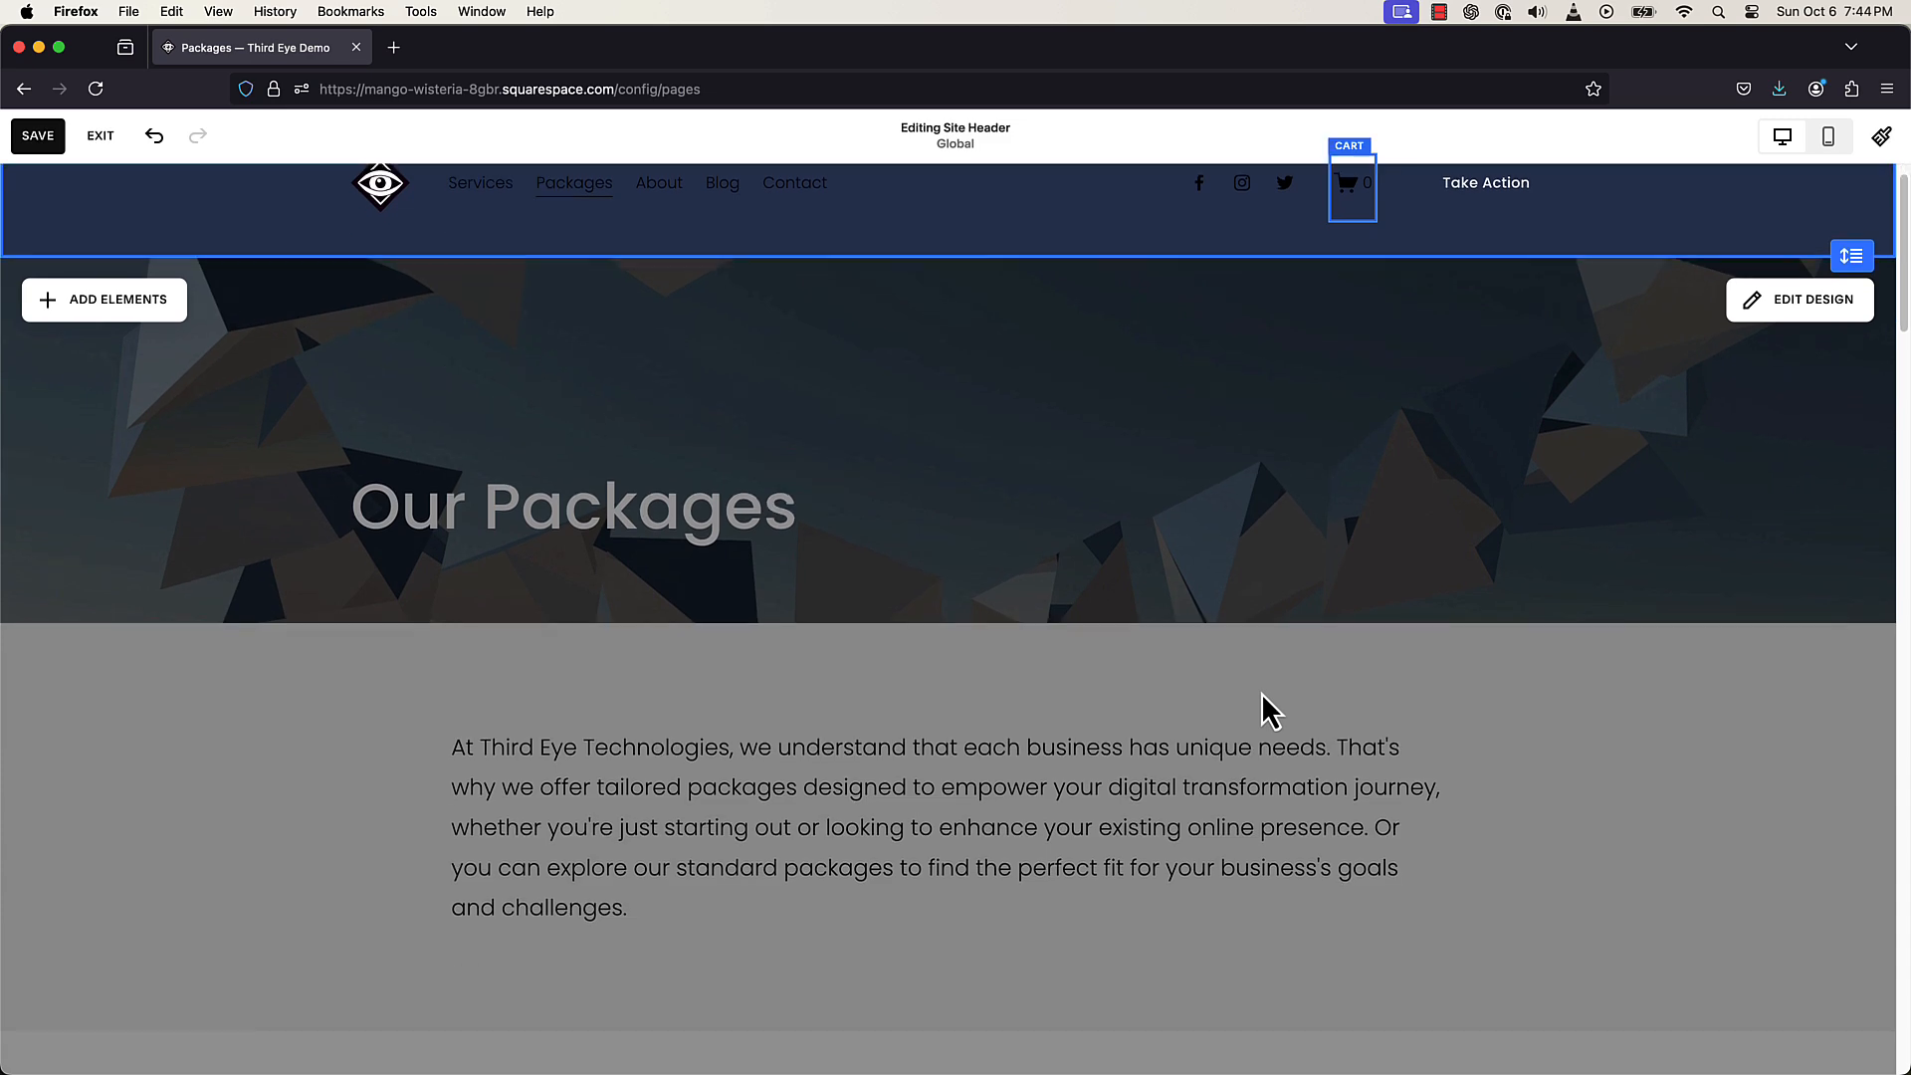
pyautogui.scroll(-20, 1262, 693)
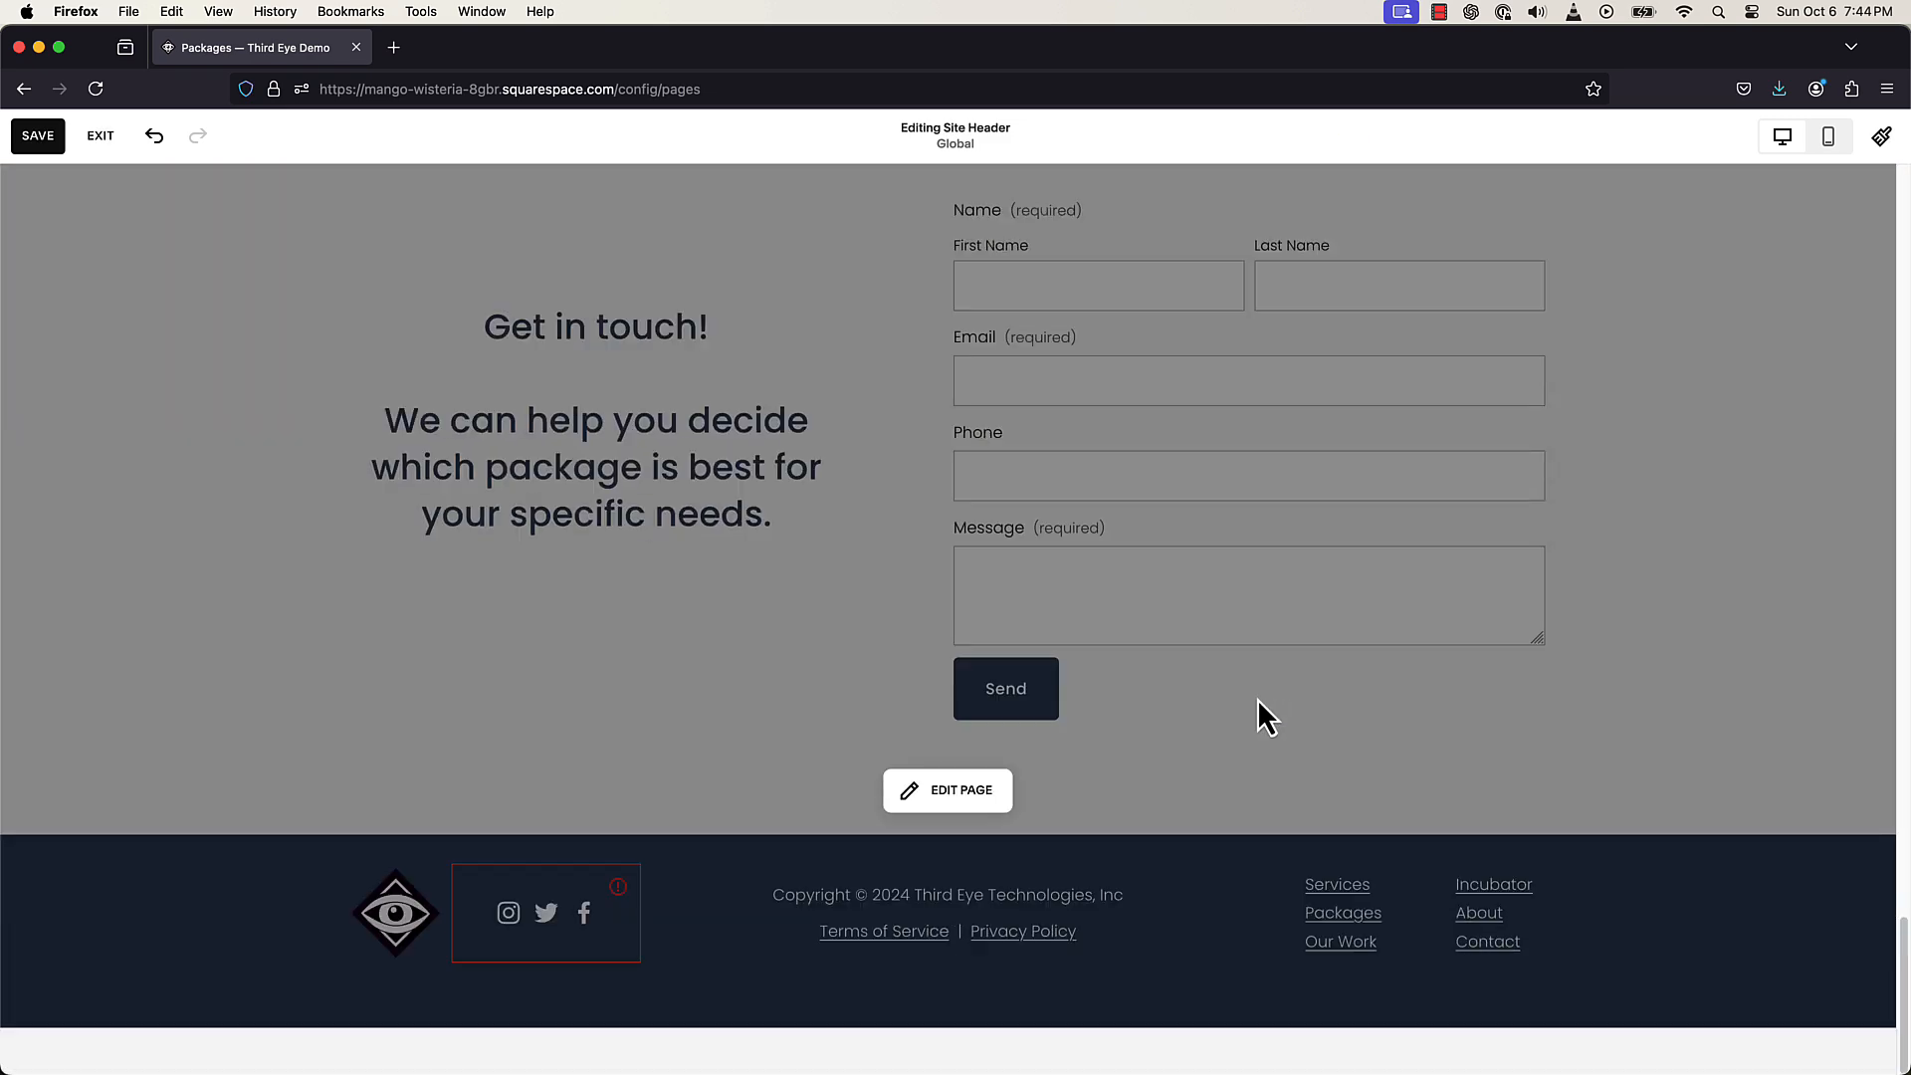
pyautogui.click(964, 940)
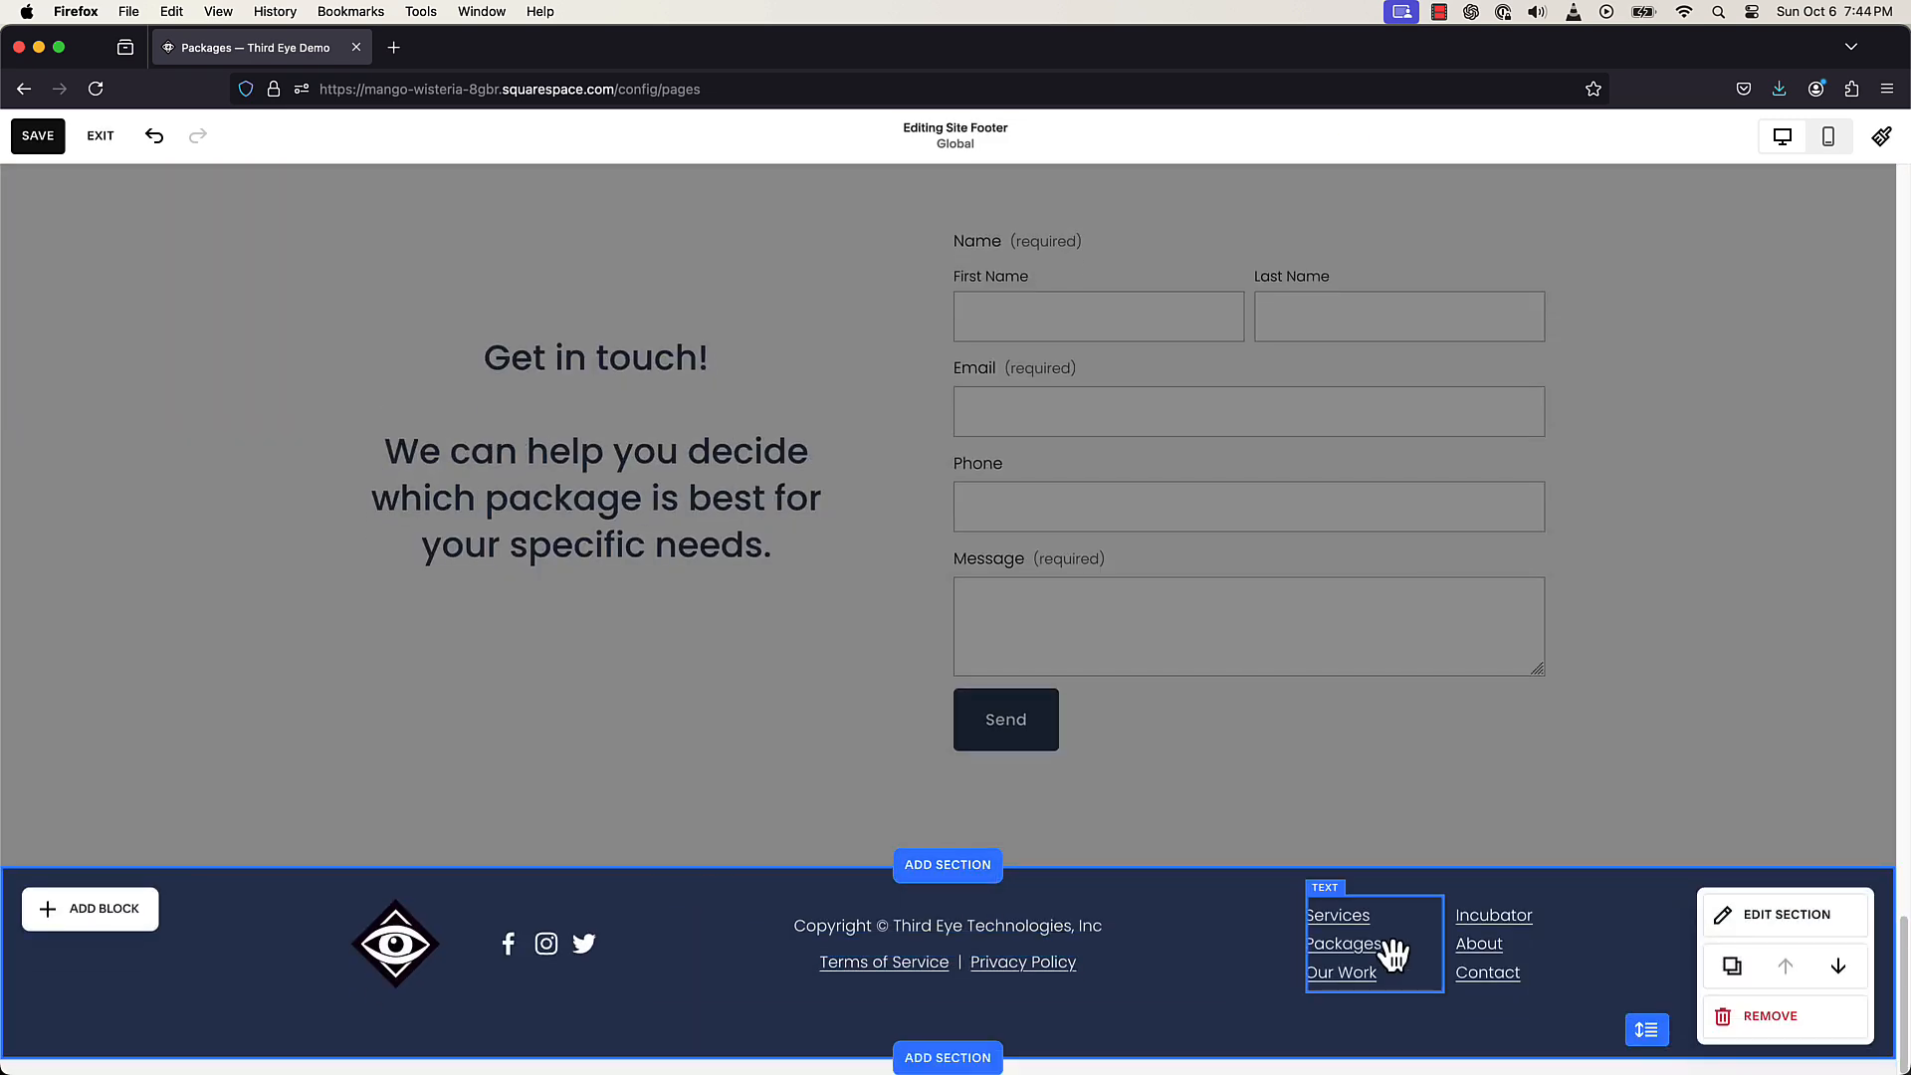
pyautogui.moveTo(1389, 954)
pyautogui.mouseDown()
pyautogui.moveTo(1375, 963)
pyautogui.moveTo(1381, 941)
pyautogui.mouseUp()
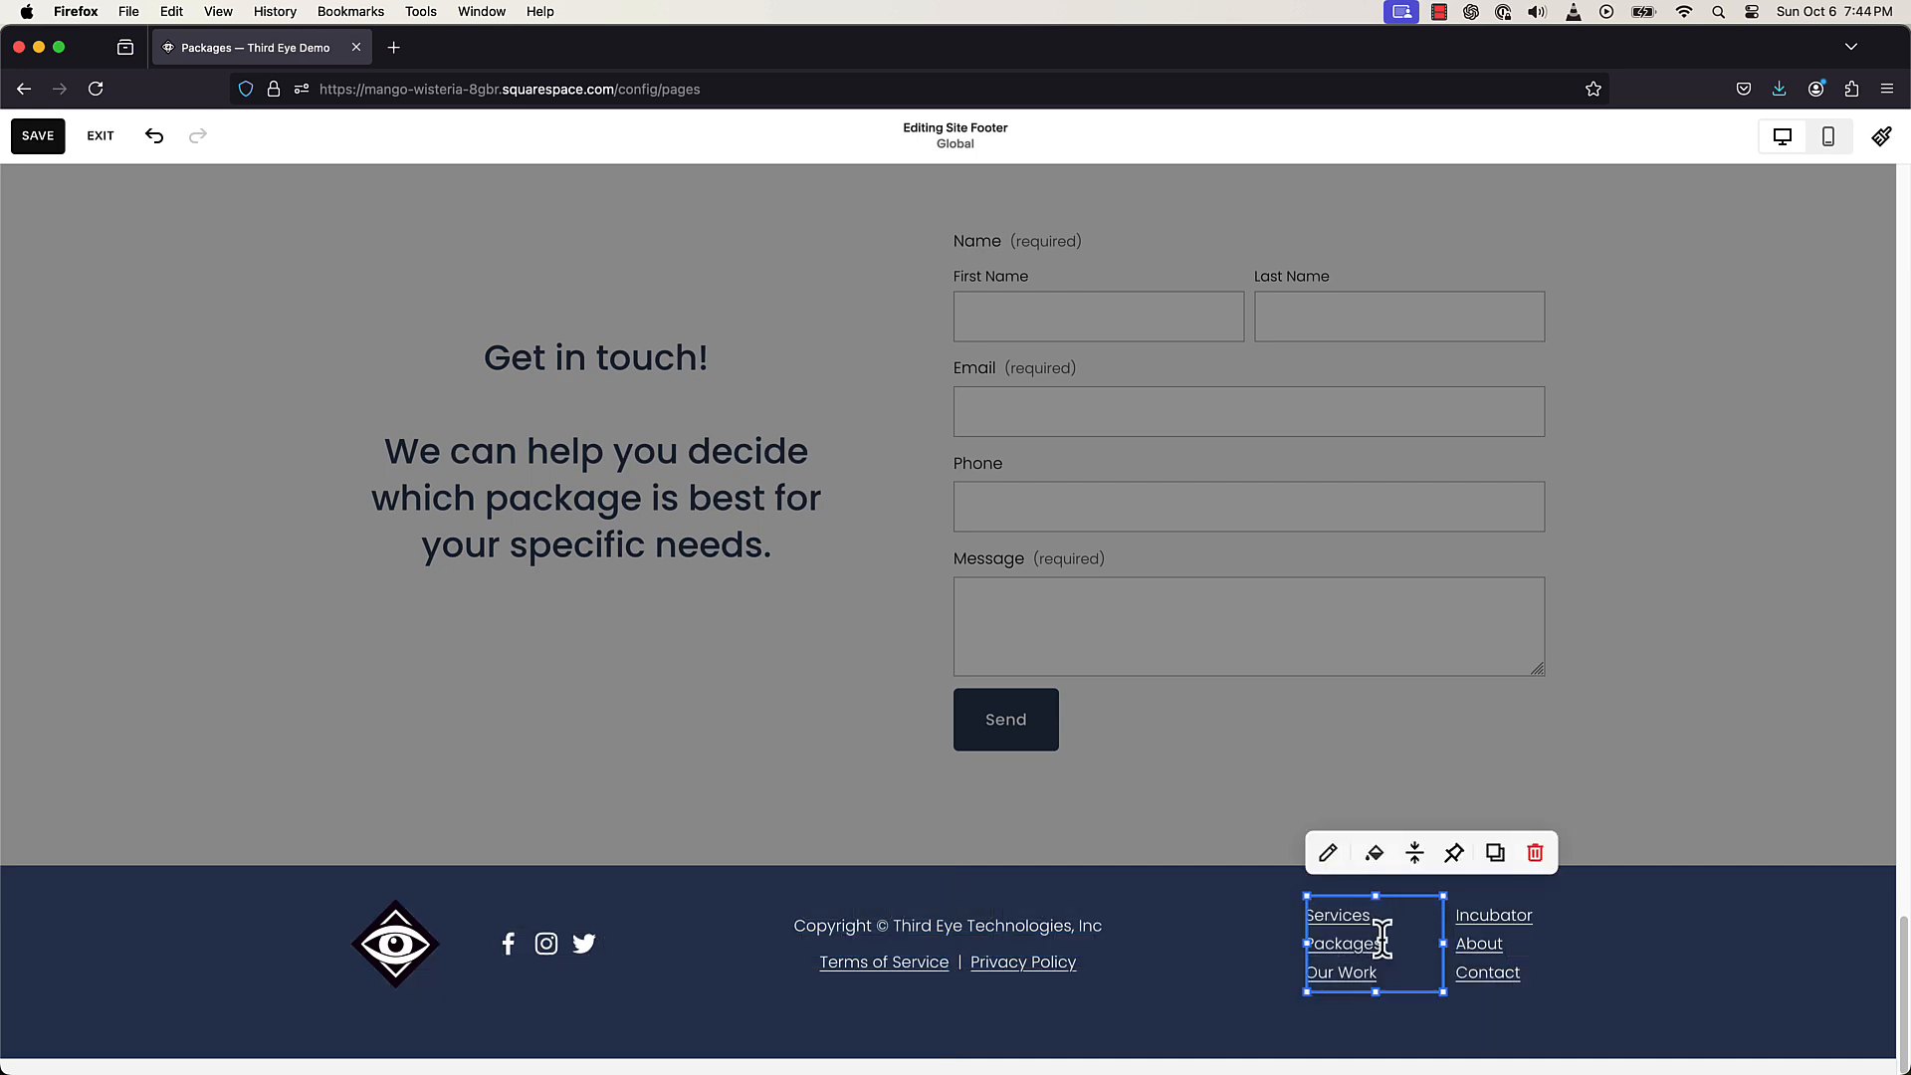
# - Exit the site header and footer editing without saving the changes
pyautogui.click(99, 137)
pyautogui.click(366, 286)
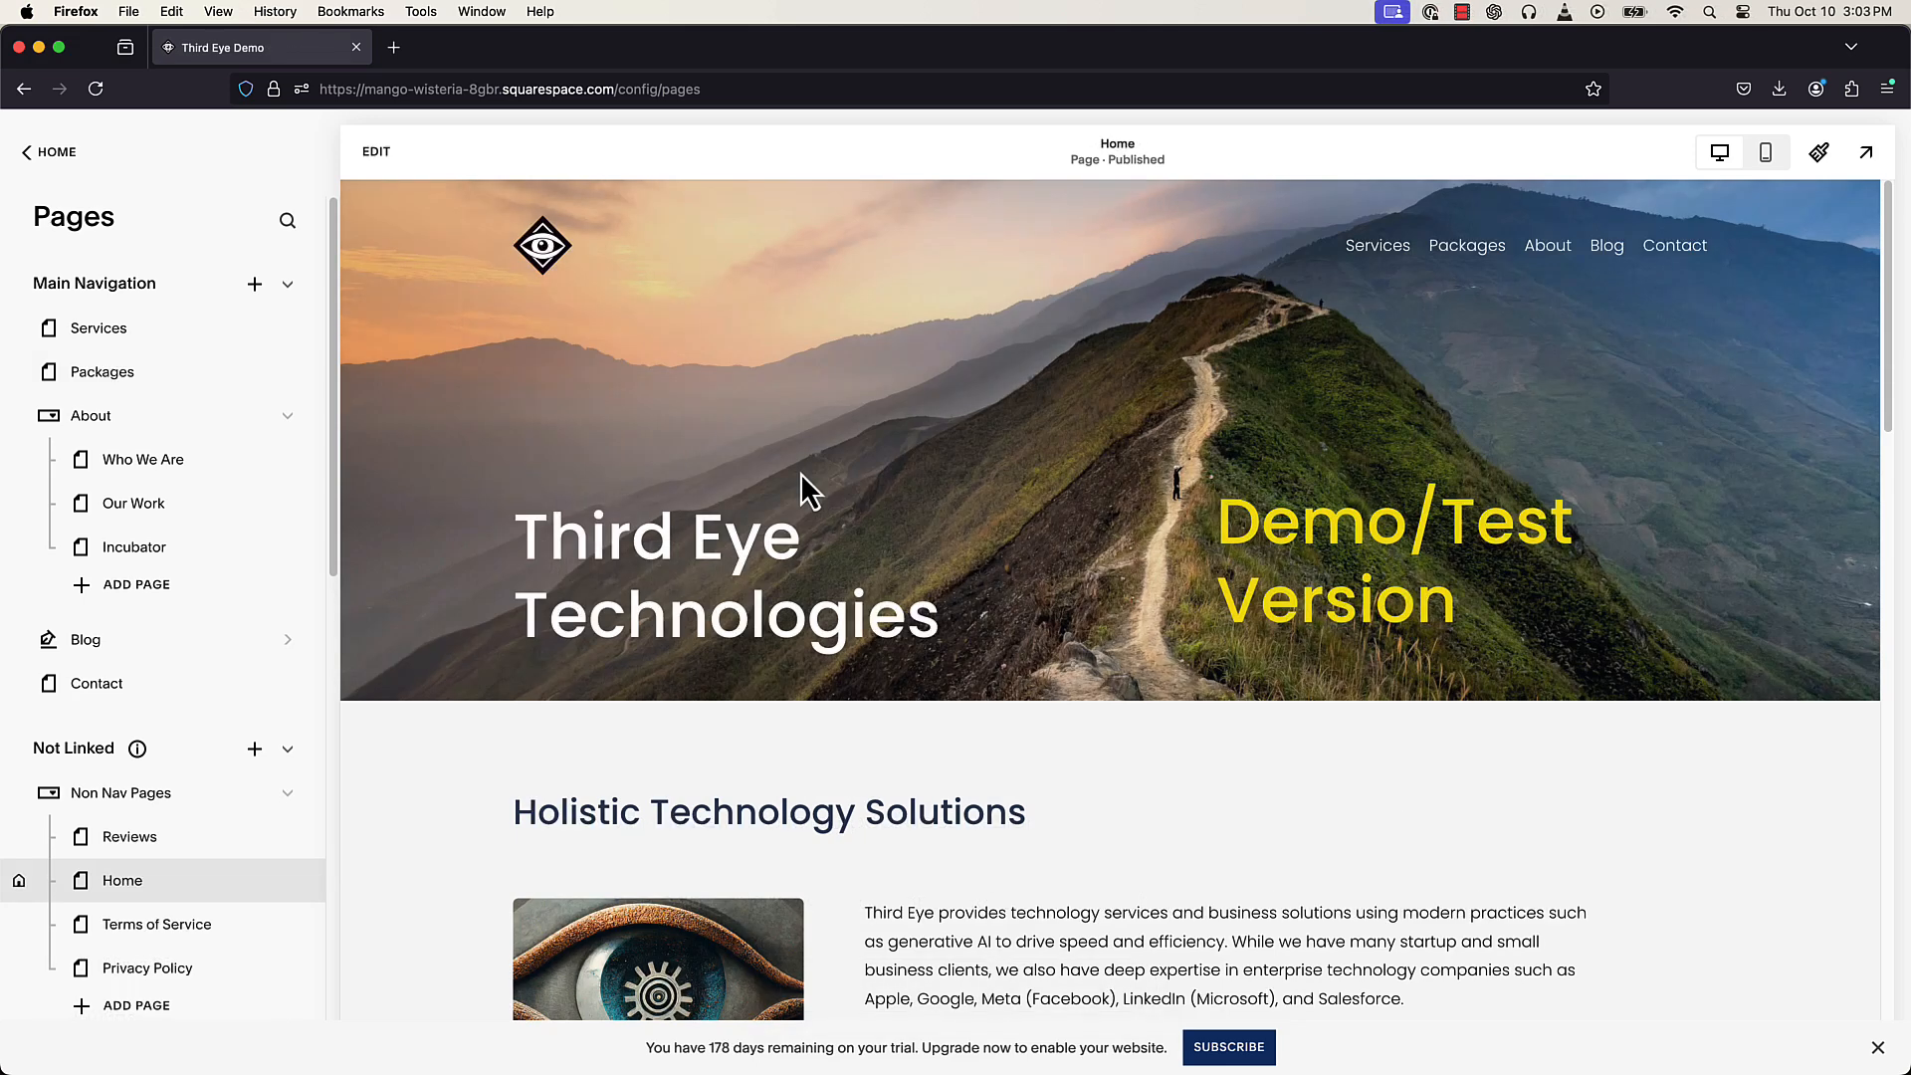
# - Try the green Professional, both Playful and the first Sophisticated themes in the Home page's Site Styles, and exit without saving
pyautogui.click(1818, 153)
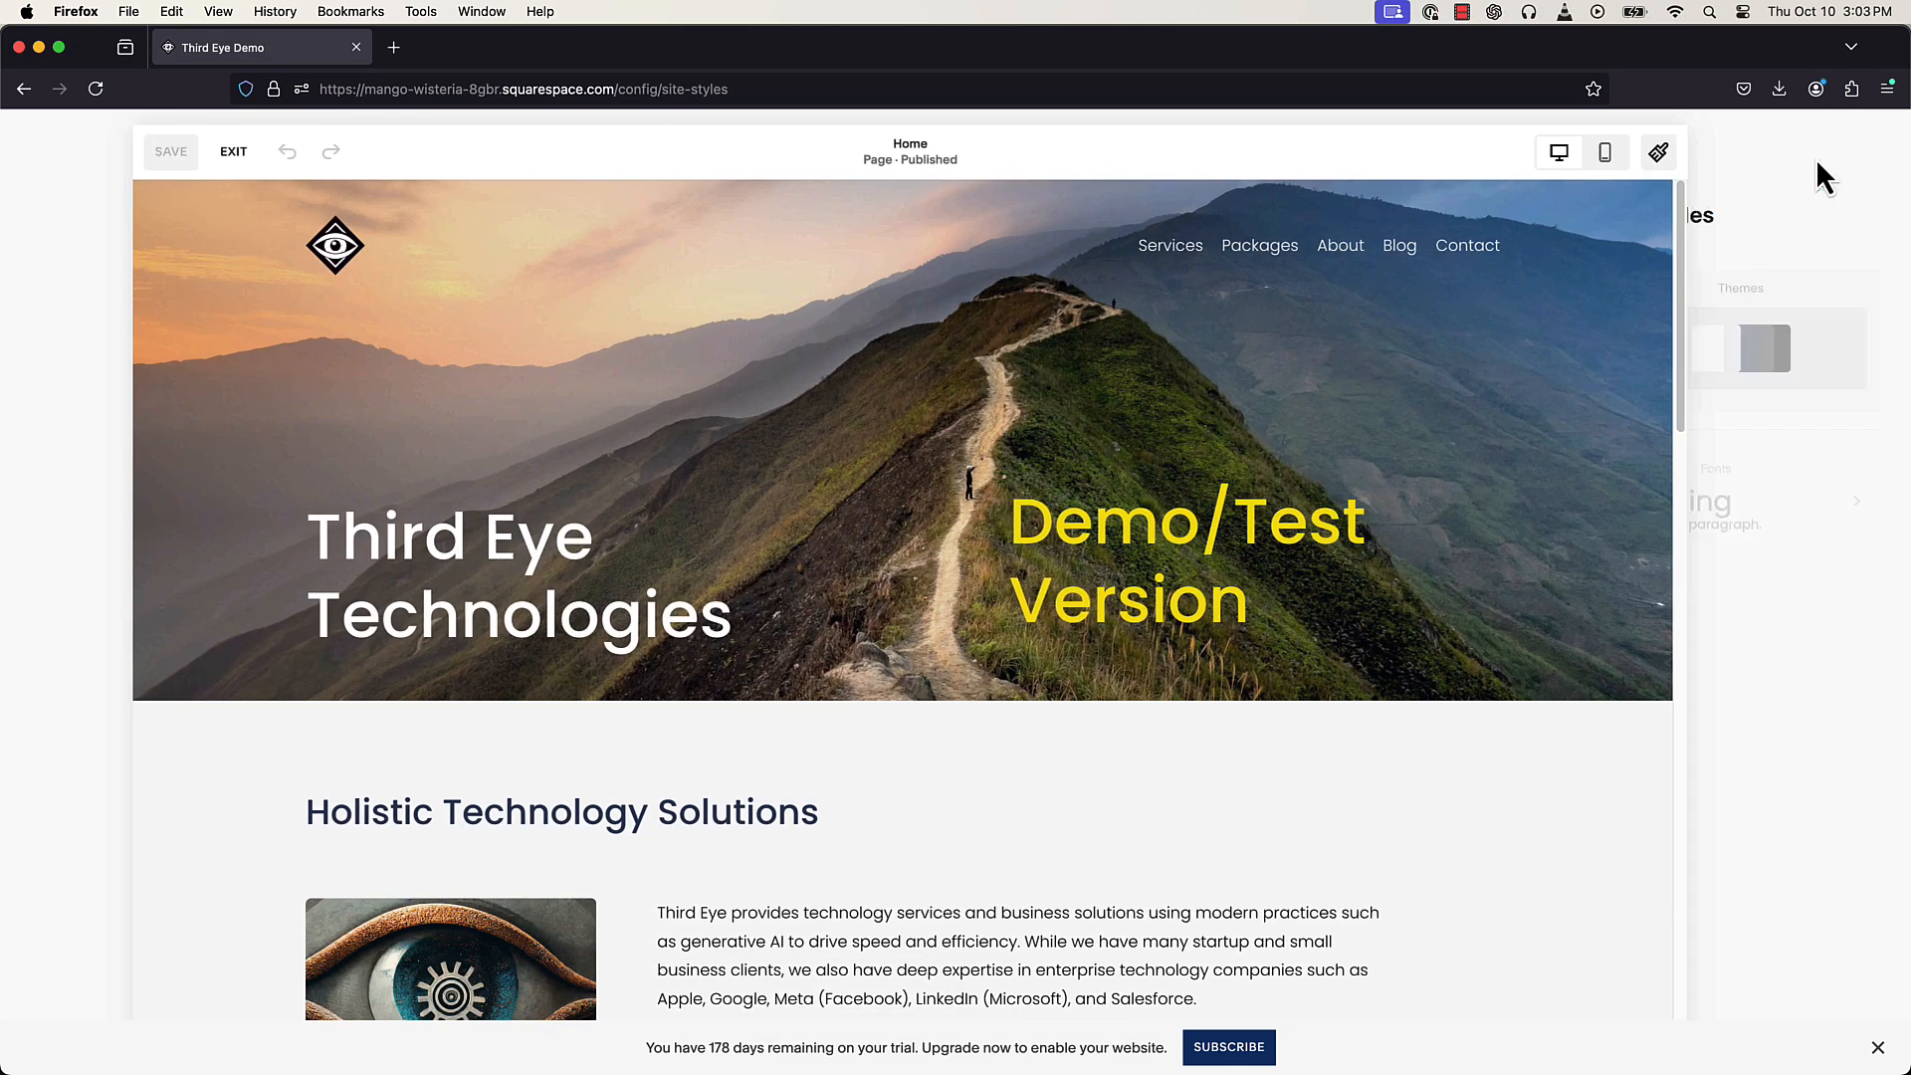
pyautogui.scroll(-5, 1176, 702)
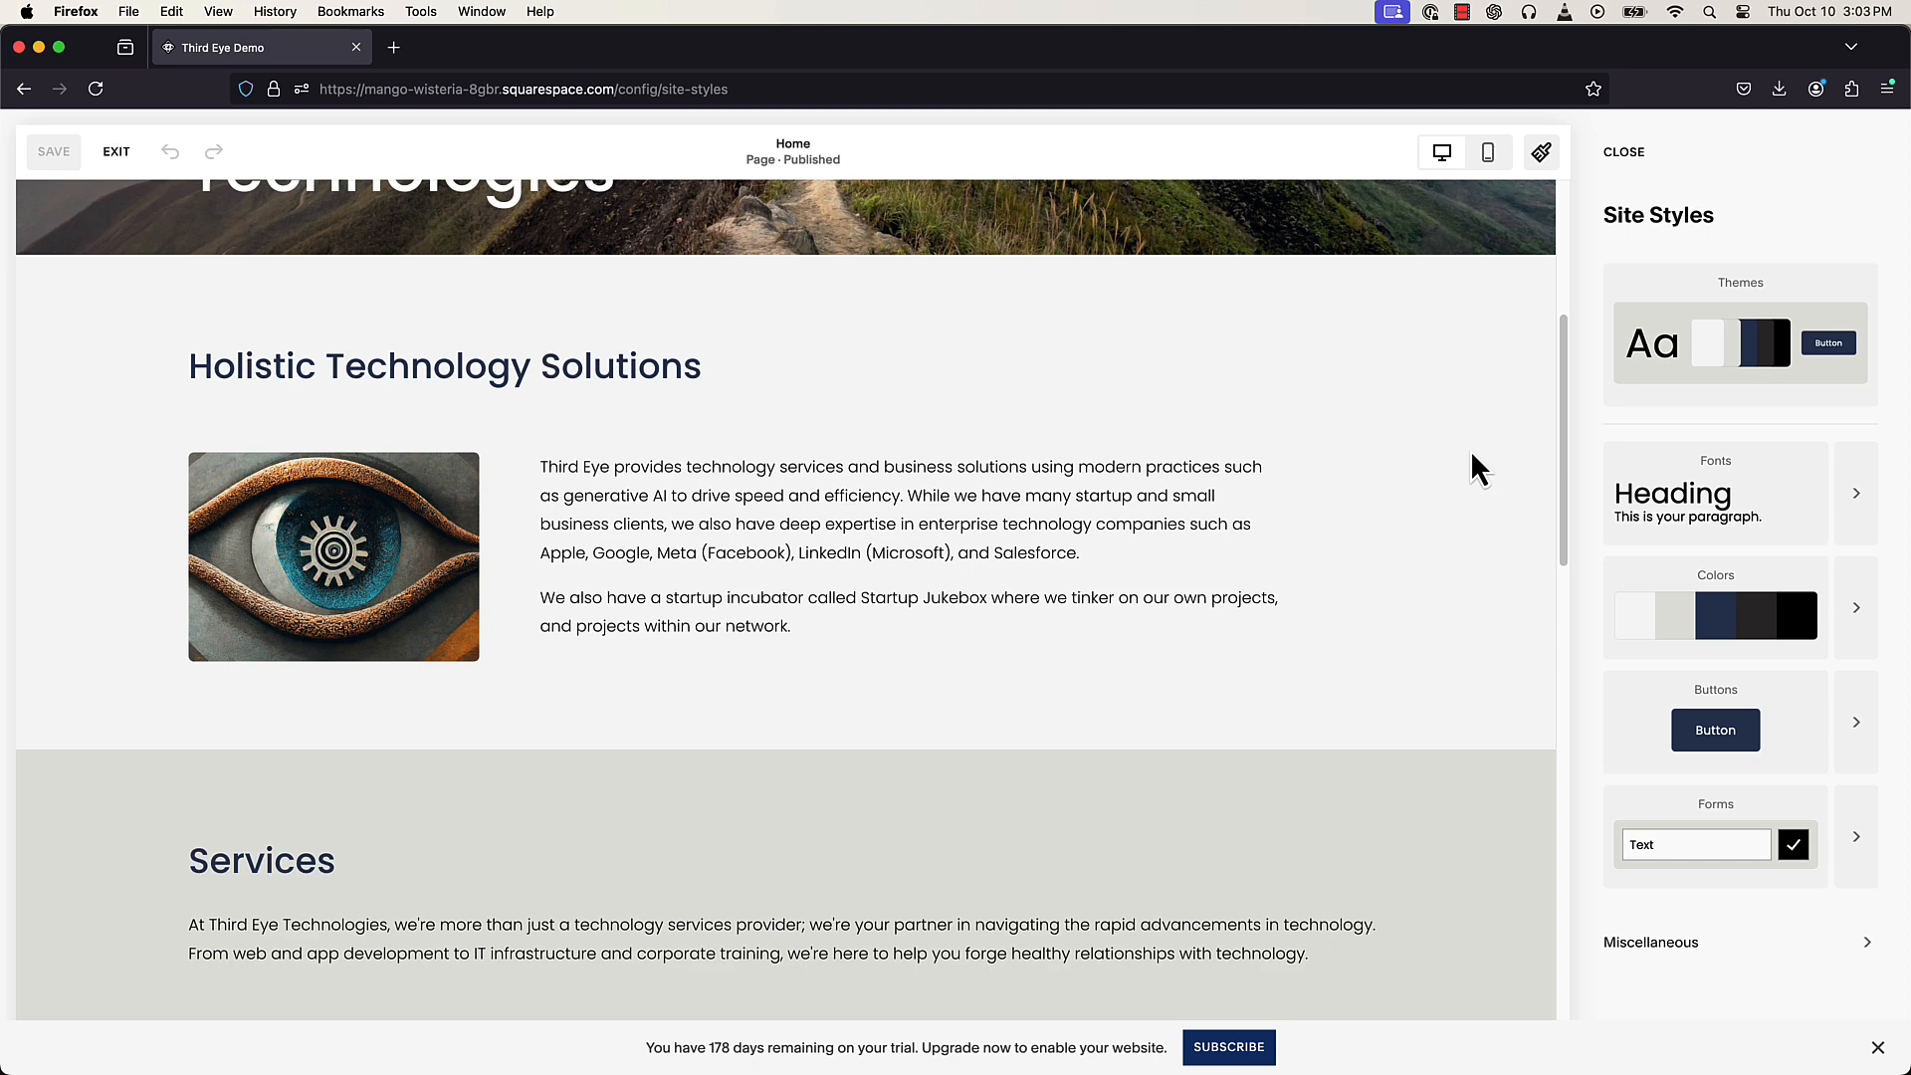
pyautogui.click(1715, 375)
pyautogui.click(1403, 509)
pyautogui.click(1365, 643)
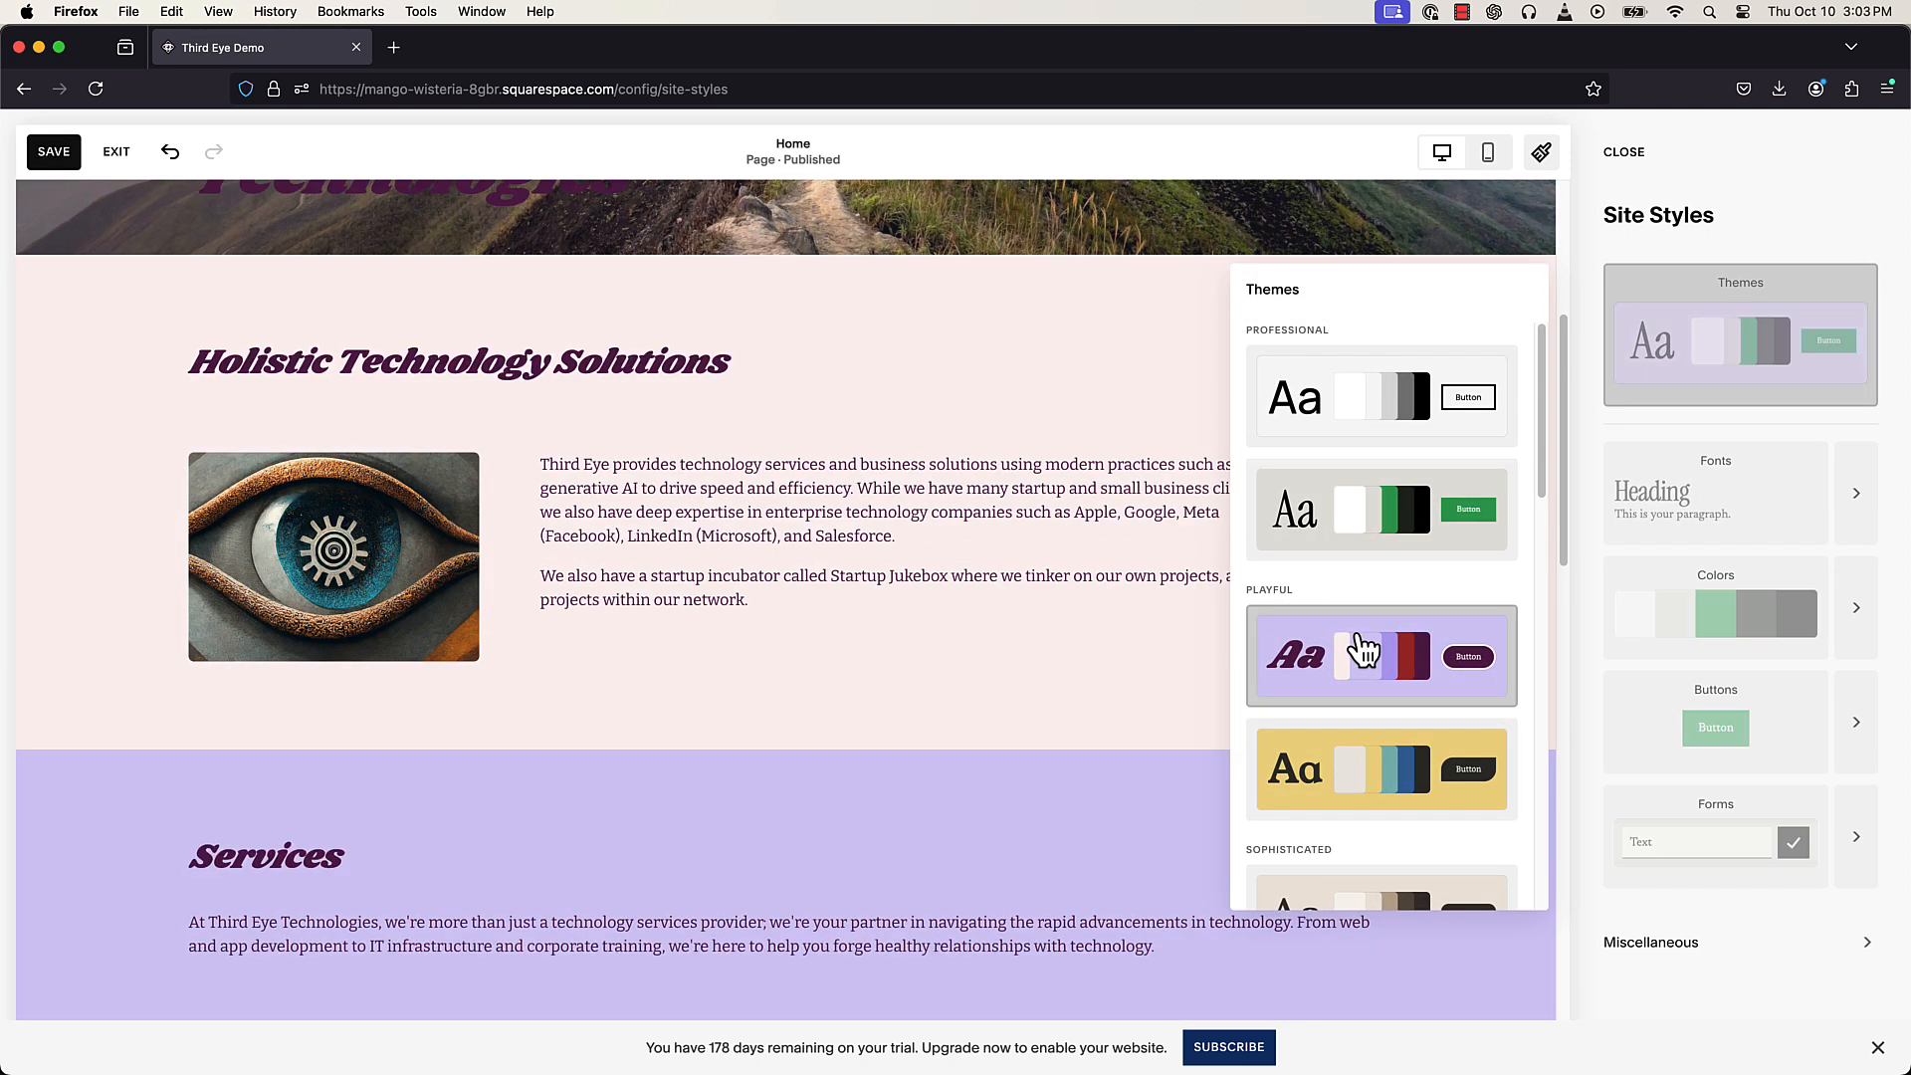
pyautogui.click(1356, 736)
pyautogui.click(1330, 903)
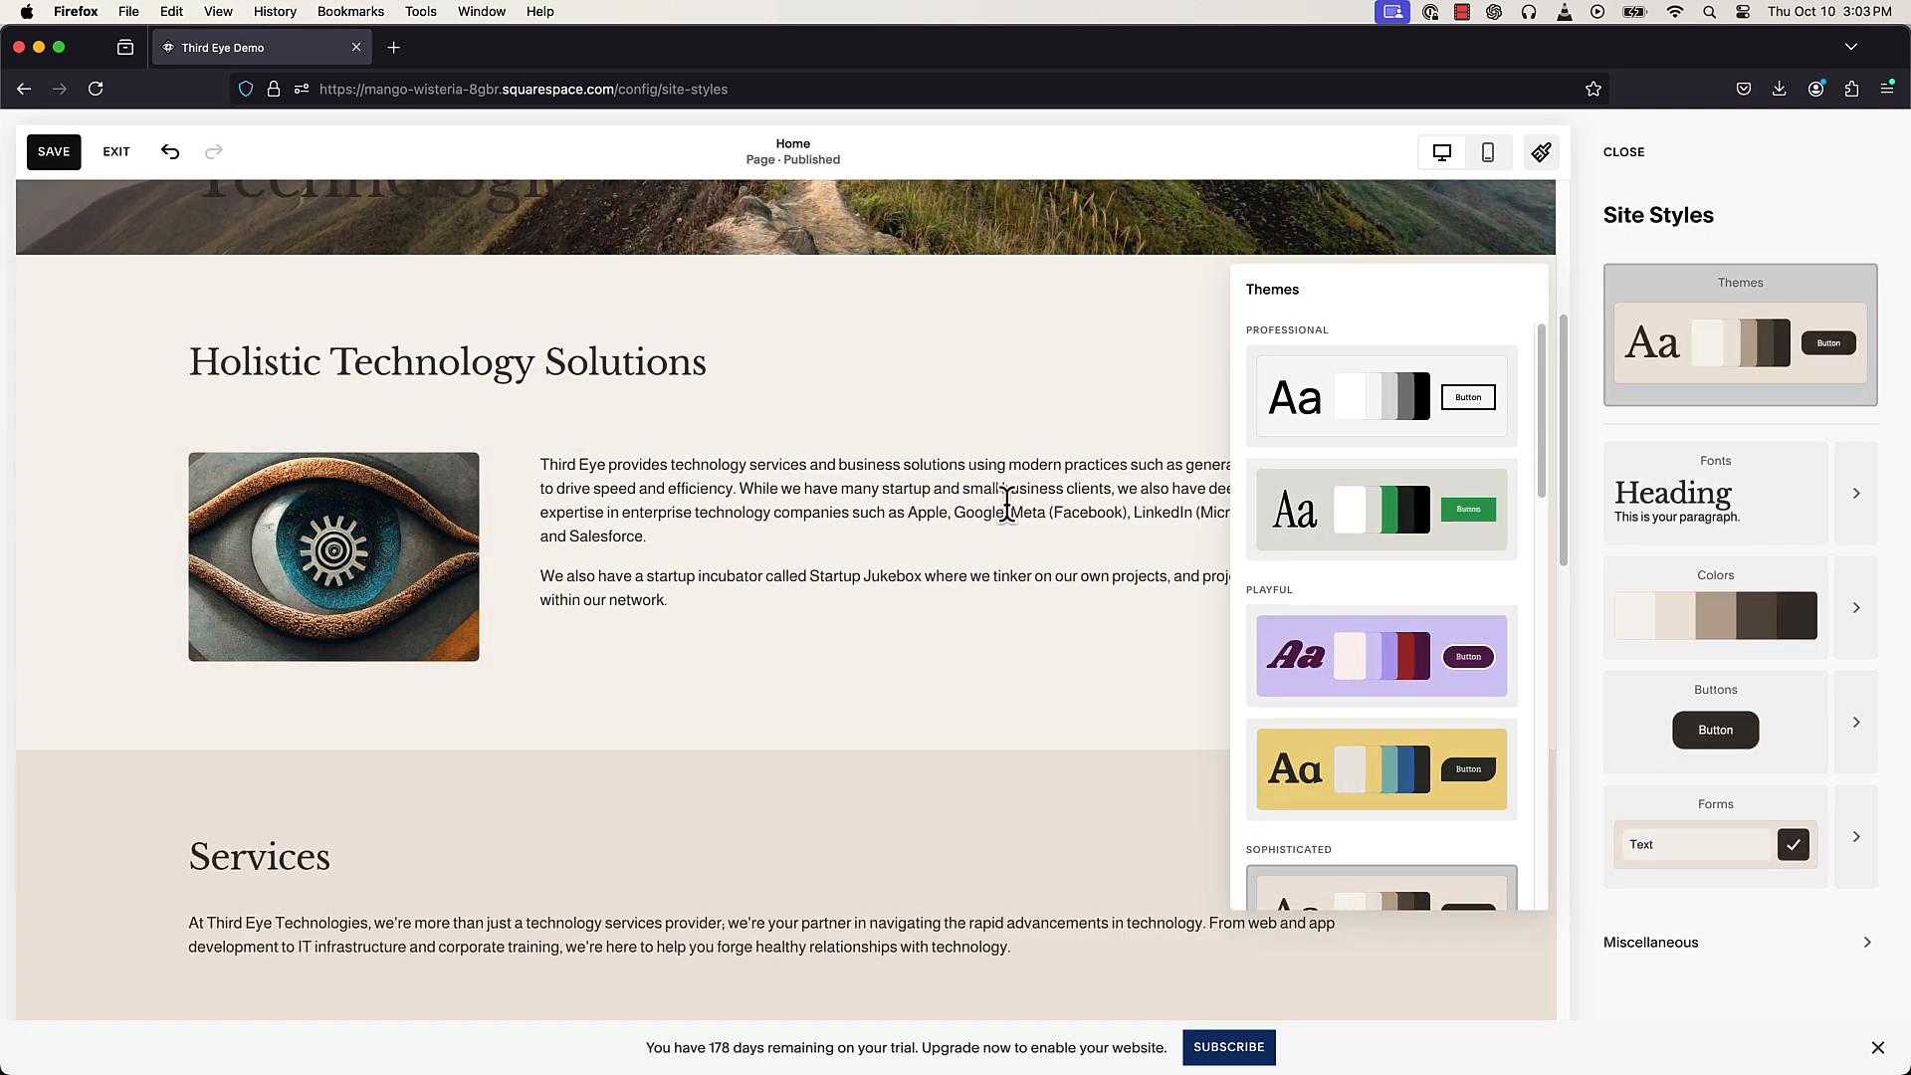
pyautogui.click(124, 154)
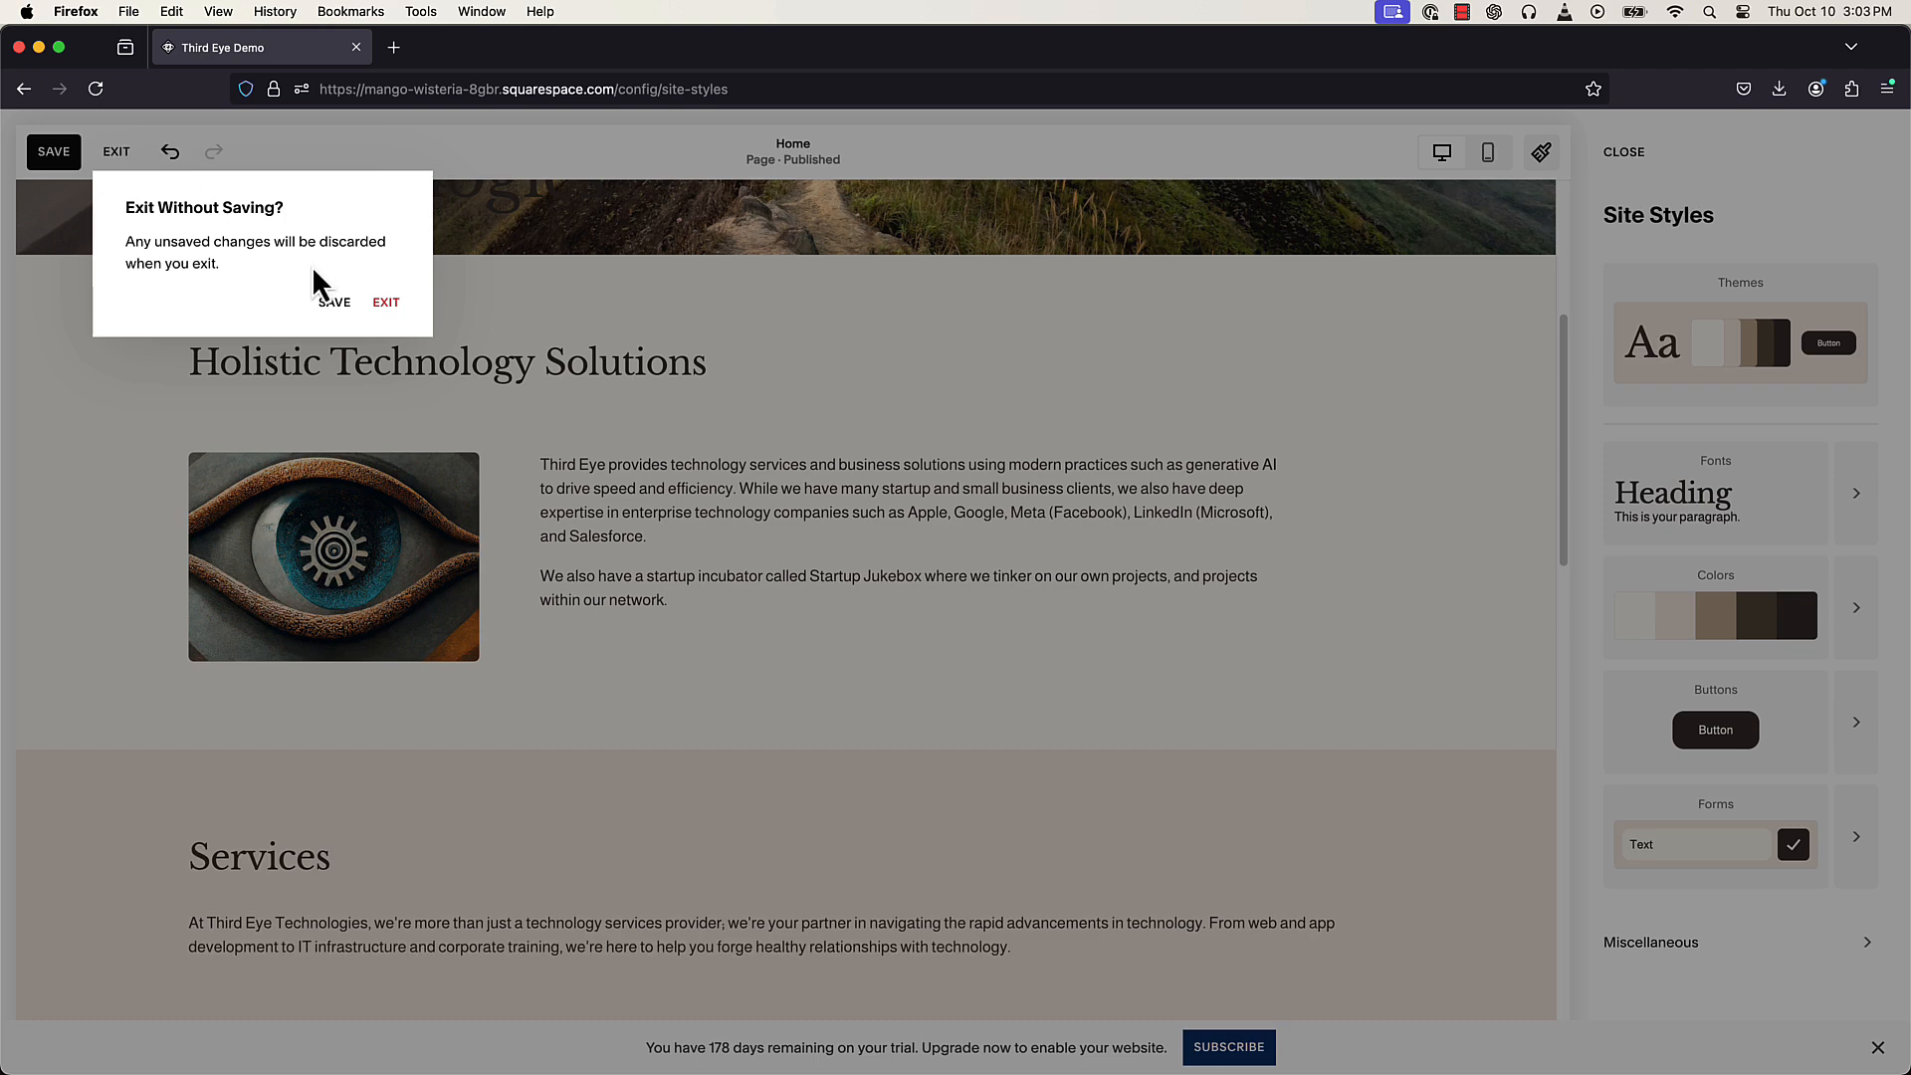
pyautogui.click(398, 302)
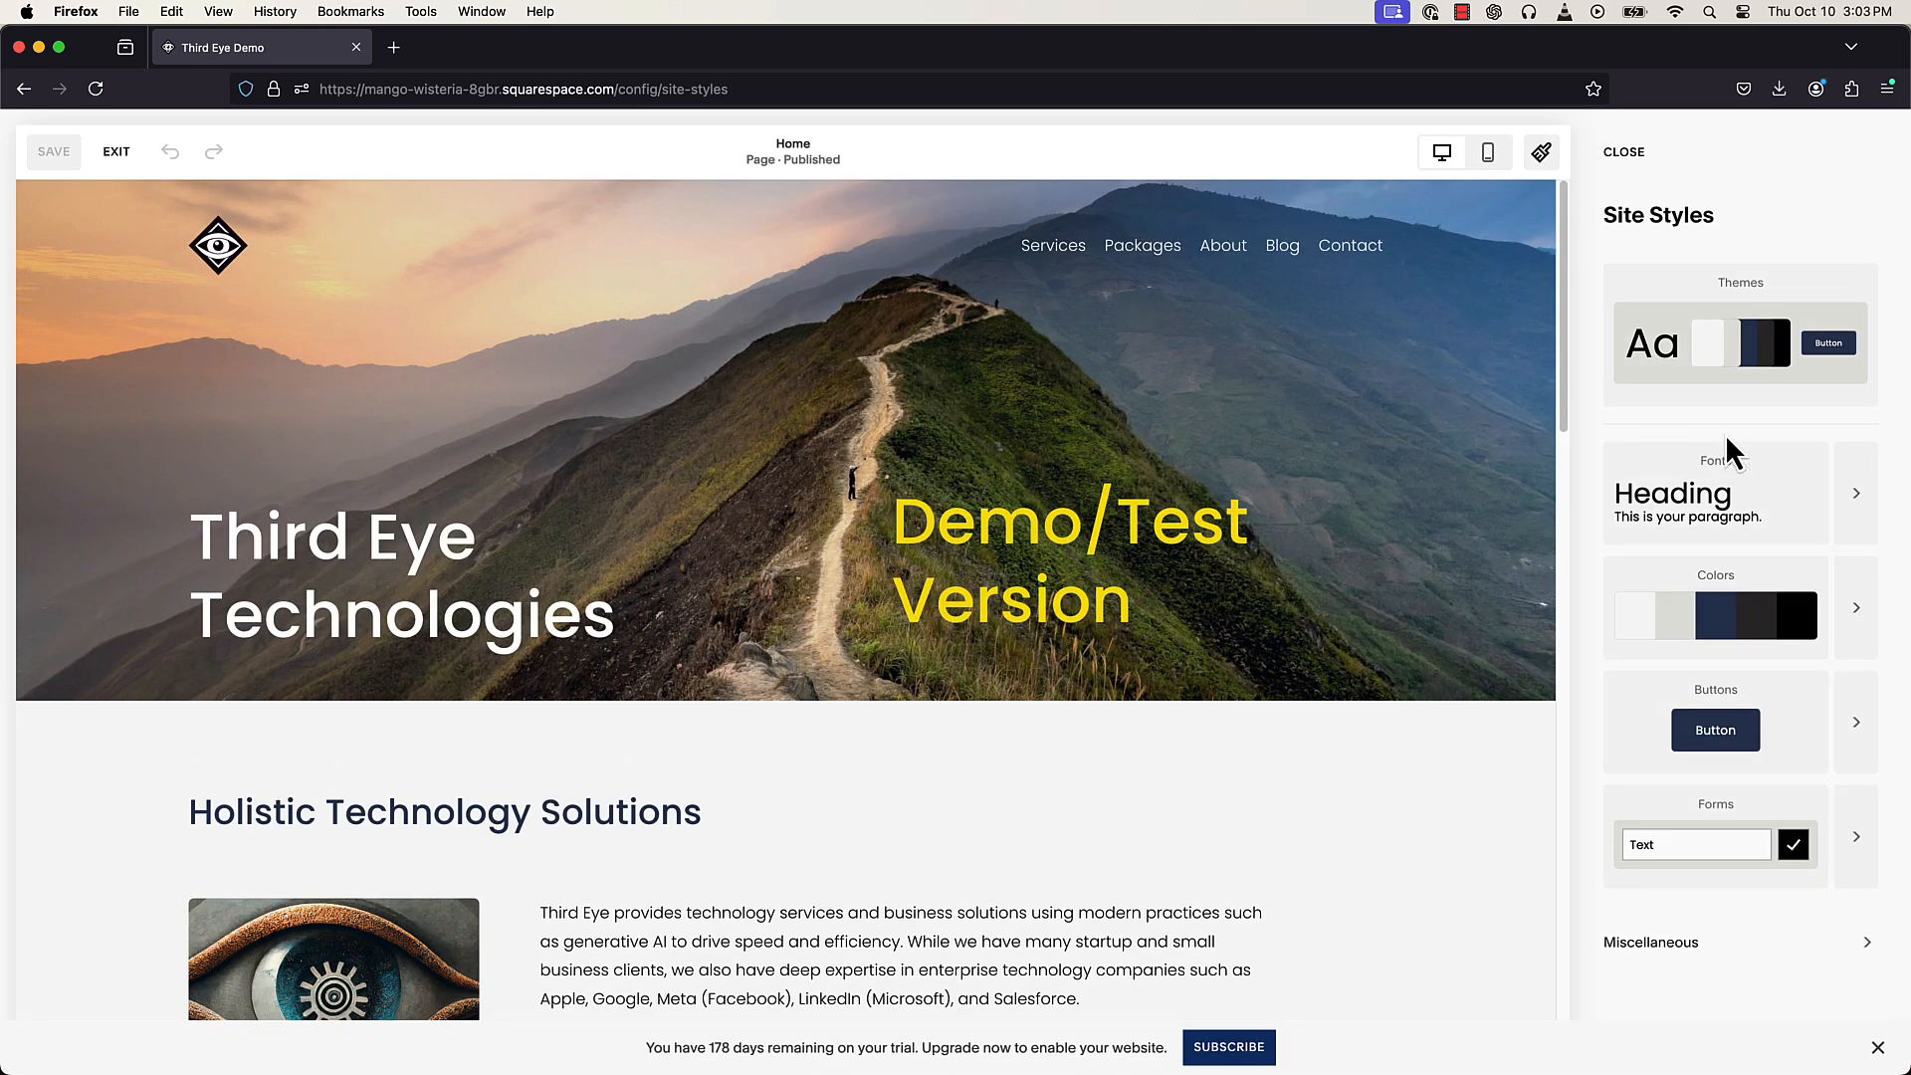
# - Increase the site's base font size to 19 px in the font styles
pyautogui.click(1875, 515)
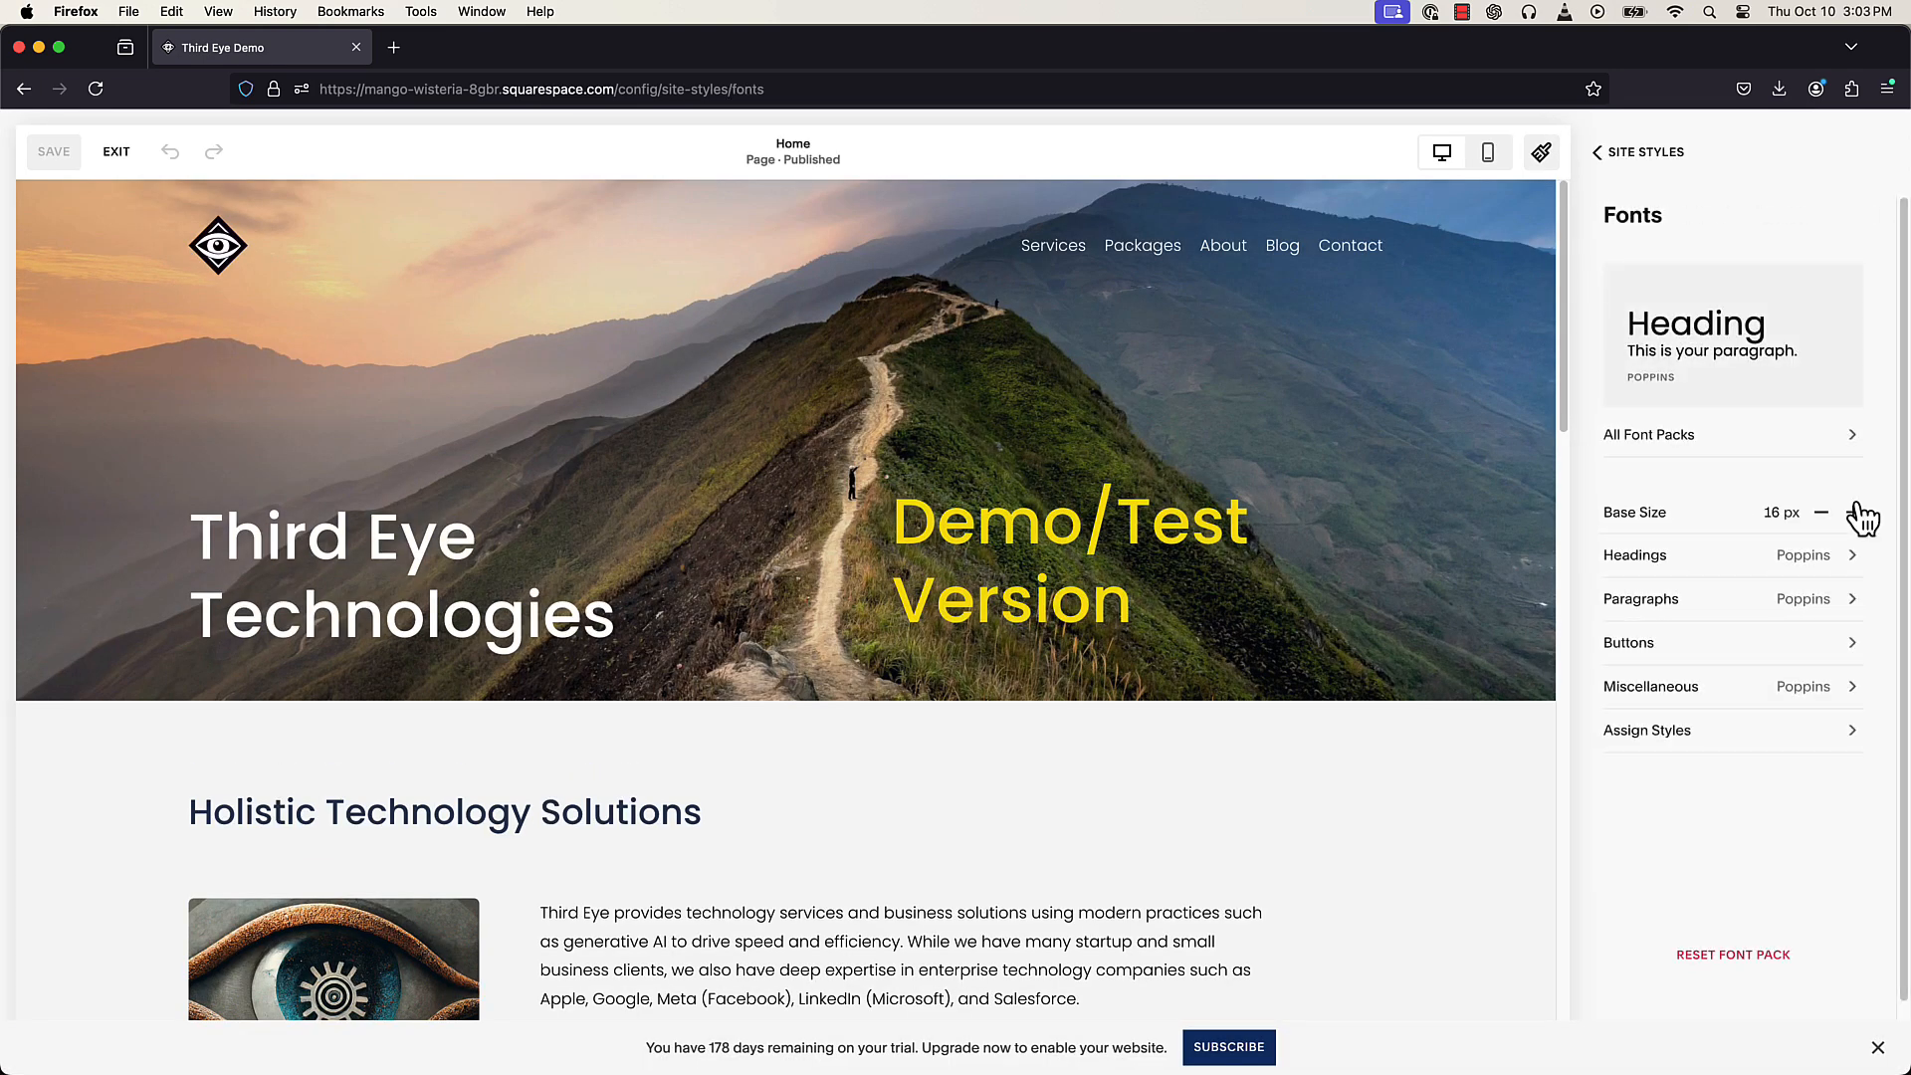
pyautogui.click(1858, 513)
pyautogui.click(1857, 512)
pyautogui.click(1857, 512)
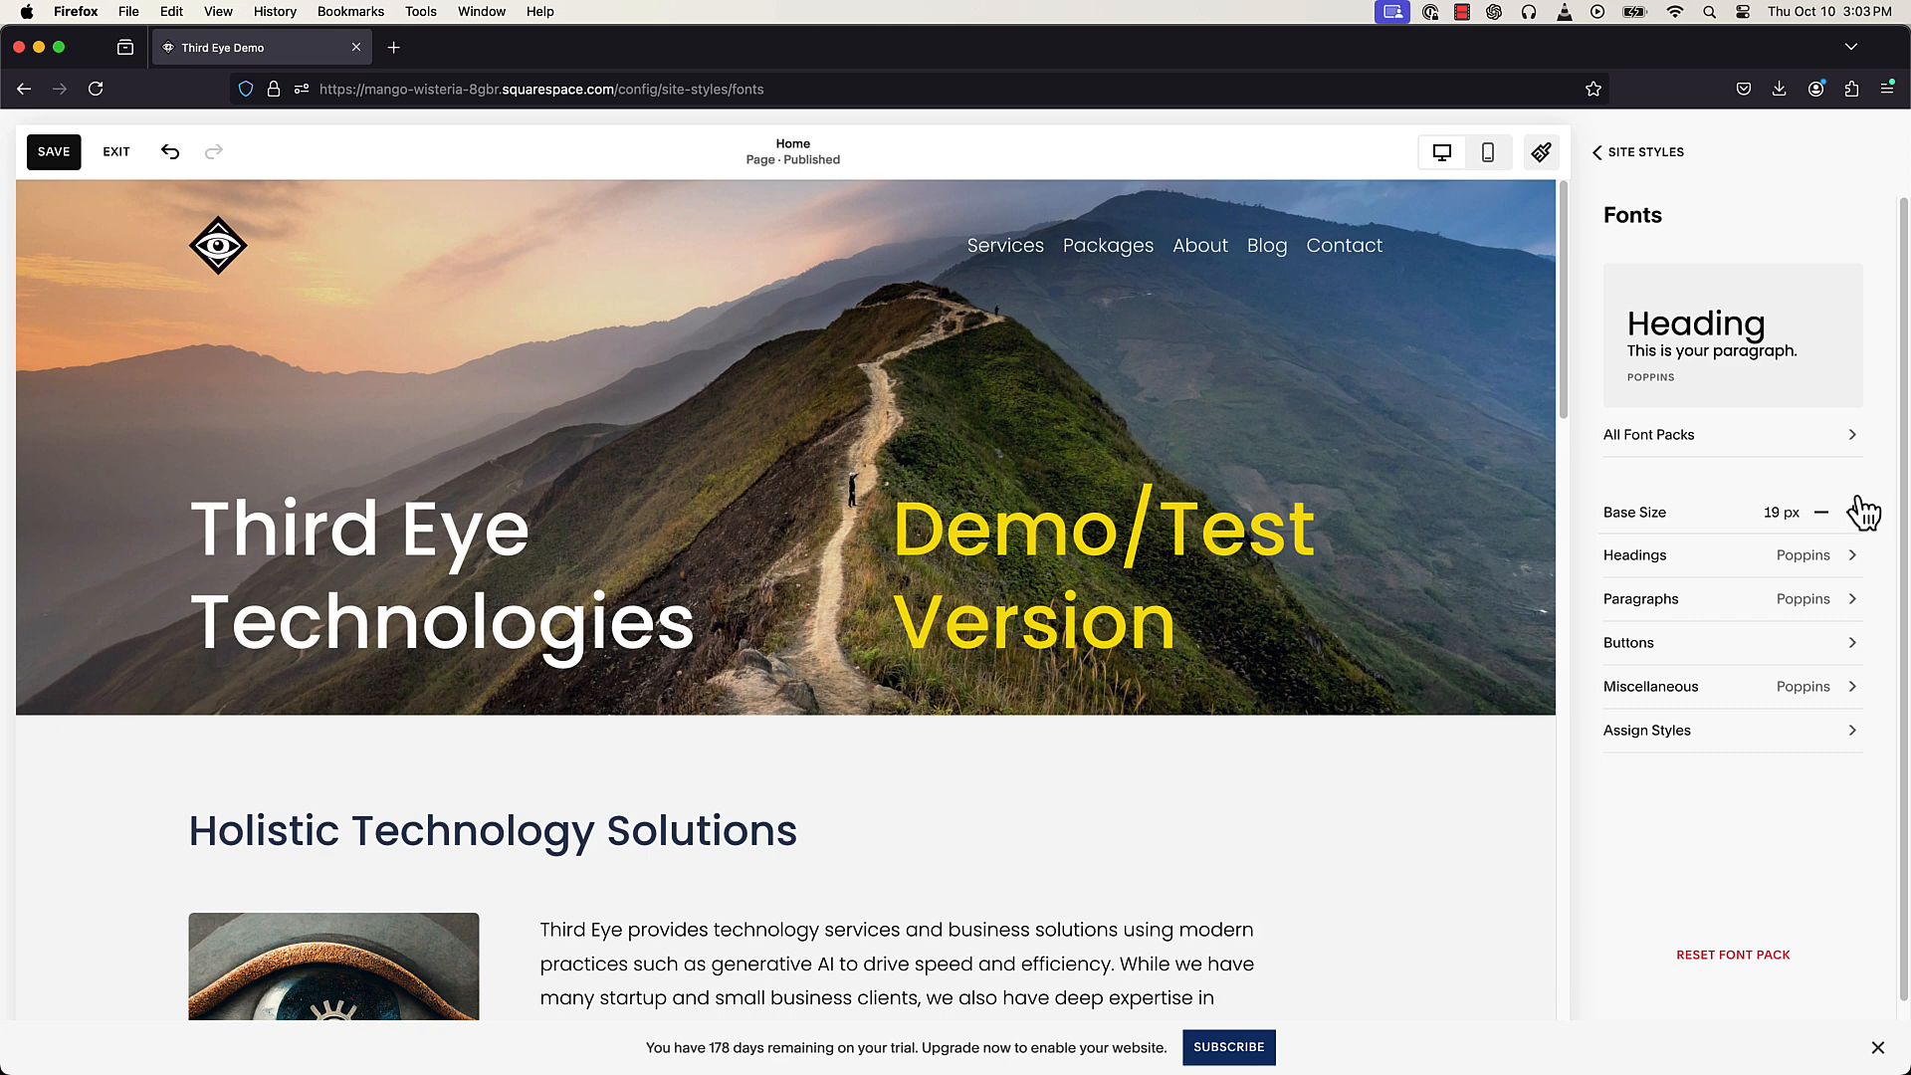
# - Try the sans-serif Urbanist and Poppins font pack, and switch the site to the Familjen Grotesk and Arimo pack
pyautogui.click(1850, 440)
pyautogui.click(1806, 532)
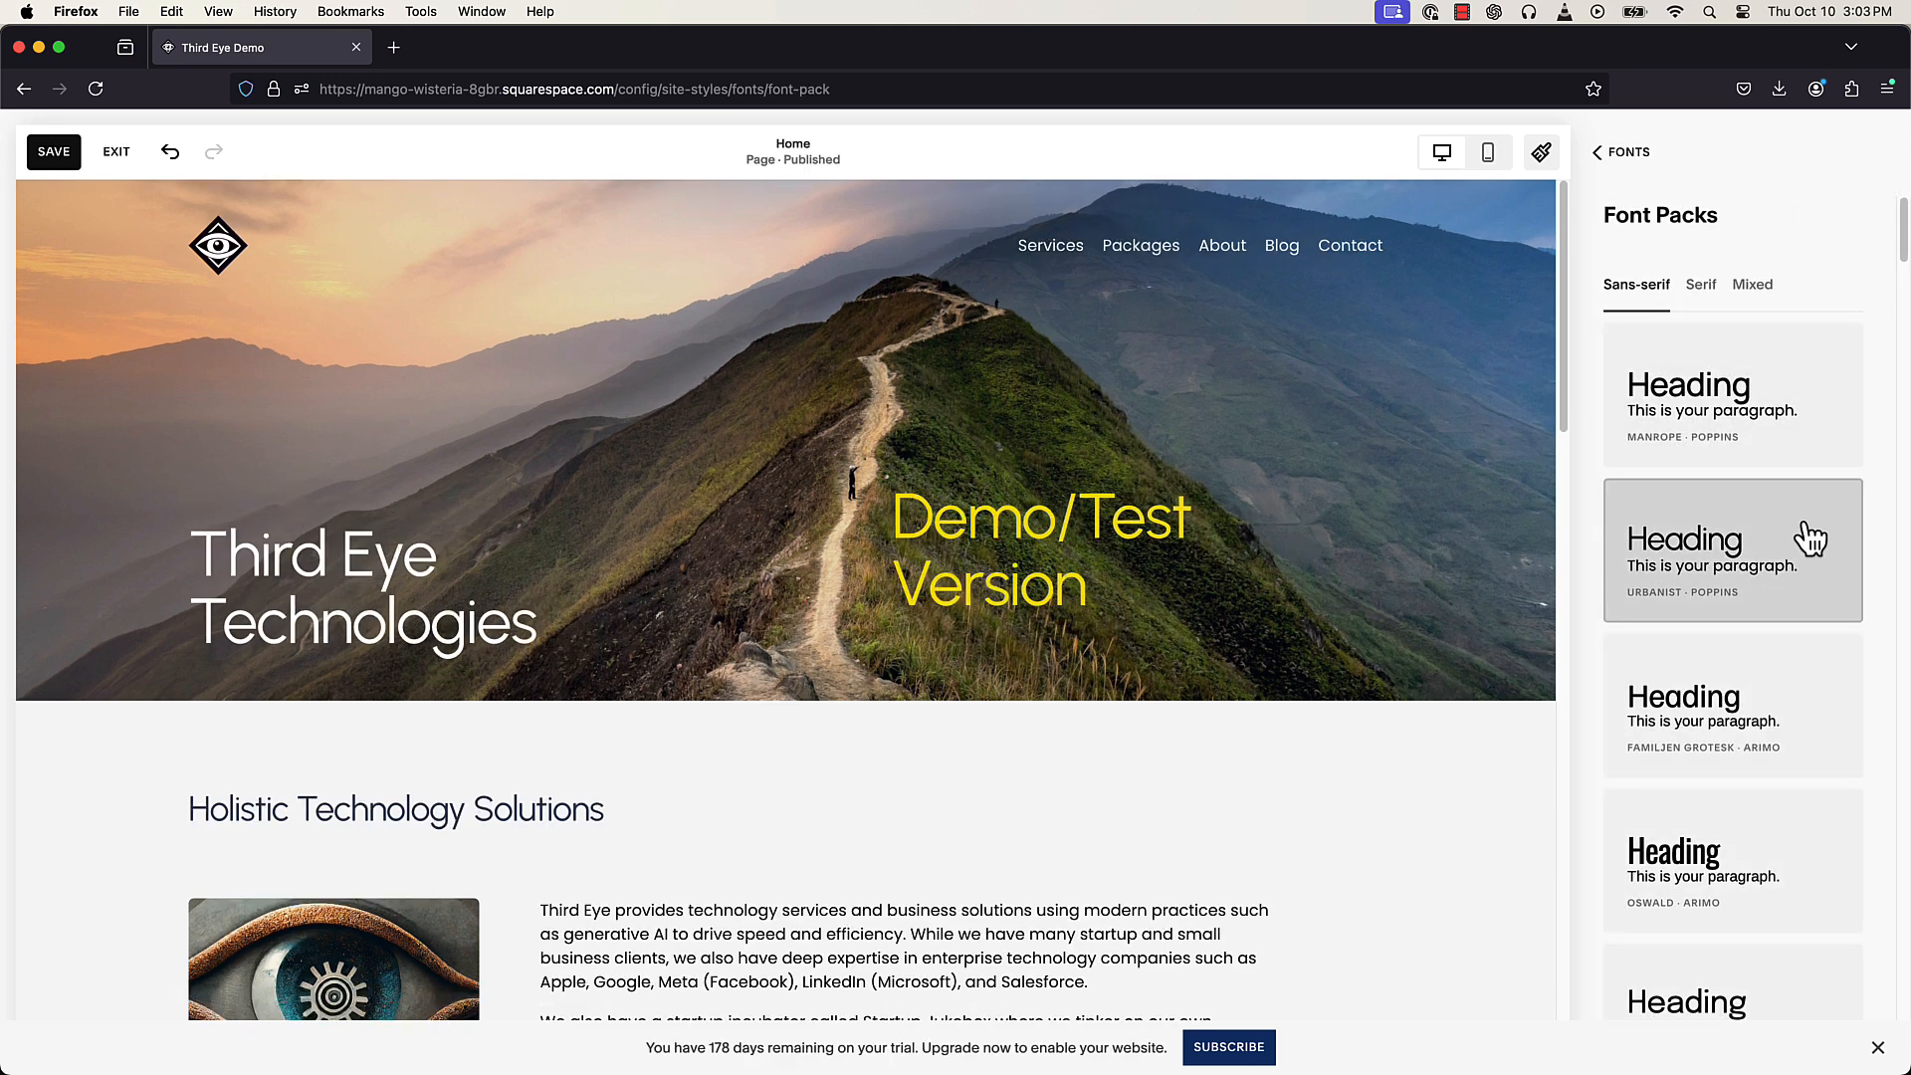
pyautogui.click(1790, 675)
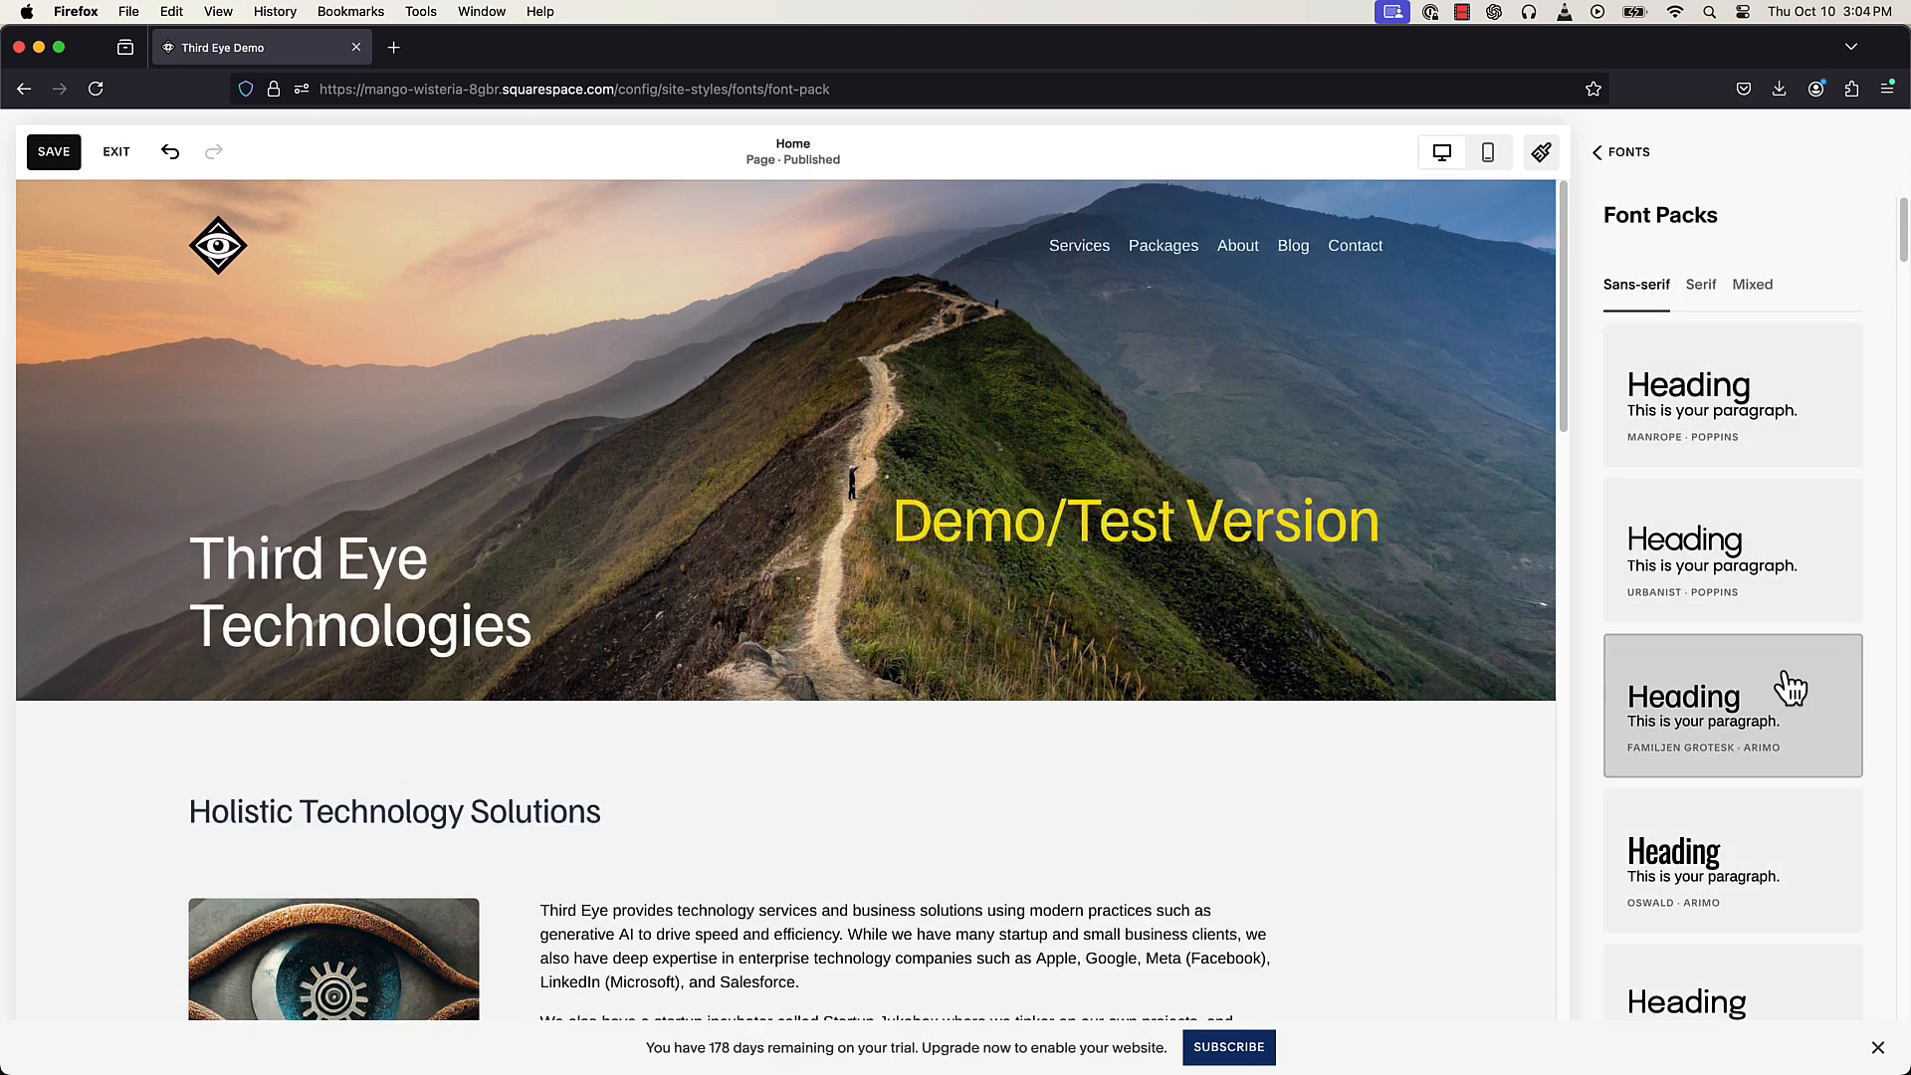
pyautogui.click(1615, 157)
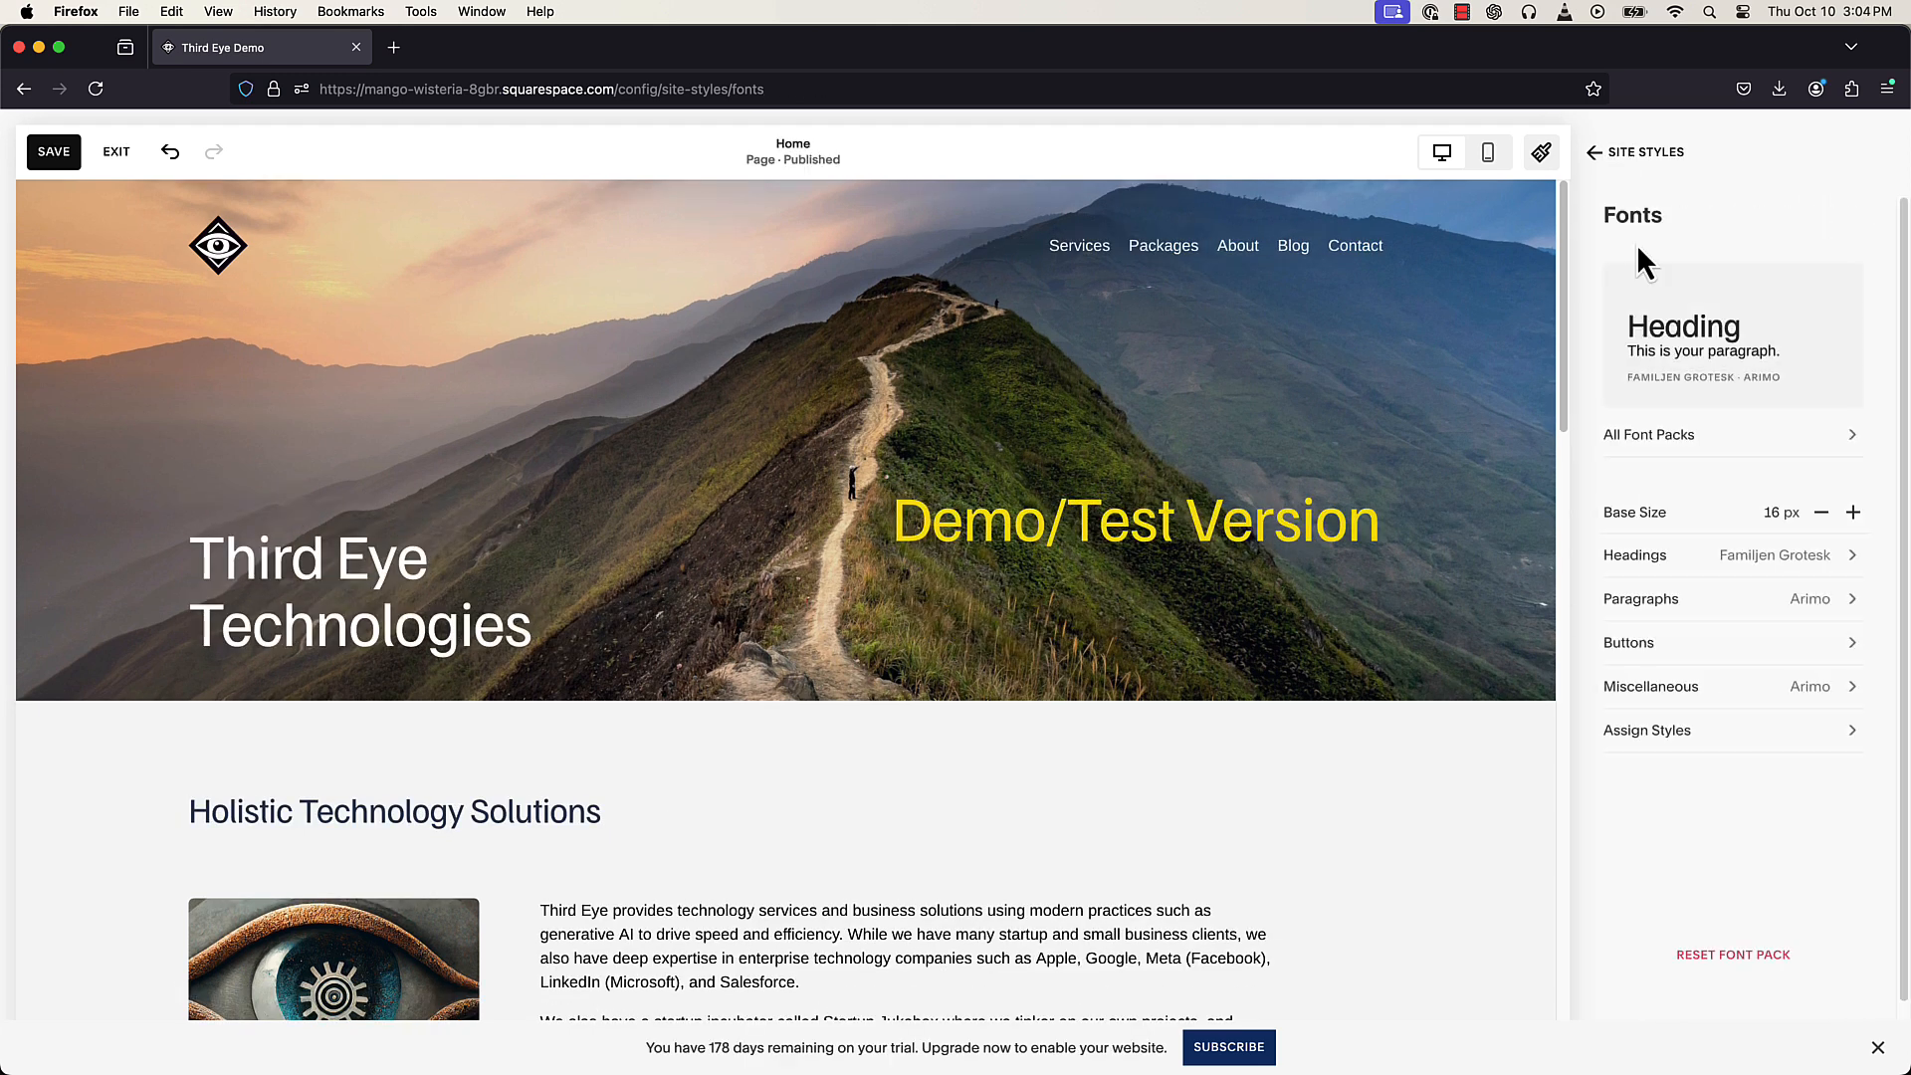
# - Set the Heading 1 size to 6.1rem and the headings' line height to 0.9em
pyautogui.click(1736, 552)
pyautogui.scroll(-1, 1747, 717)
pyautogui.moveTo(1766, 751)
pyautogui.mouseDown()
pyautogui.moveTo(1782, 751)
pyautogui.moveTo(1764, 752)
pyautogui.mouseUp()
pyautogui.moveTo(1702, 502); pyautogui.dragTo(1628, 513)
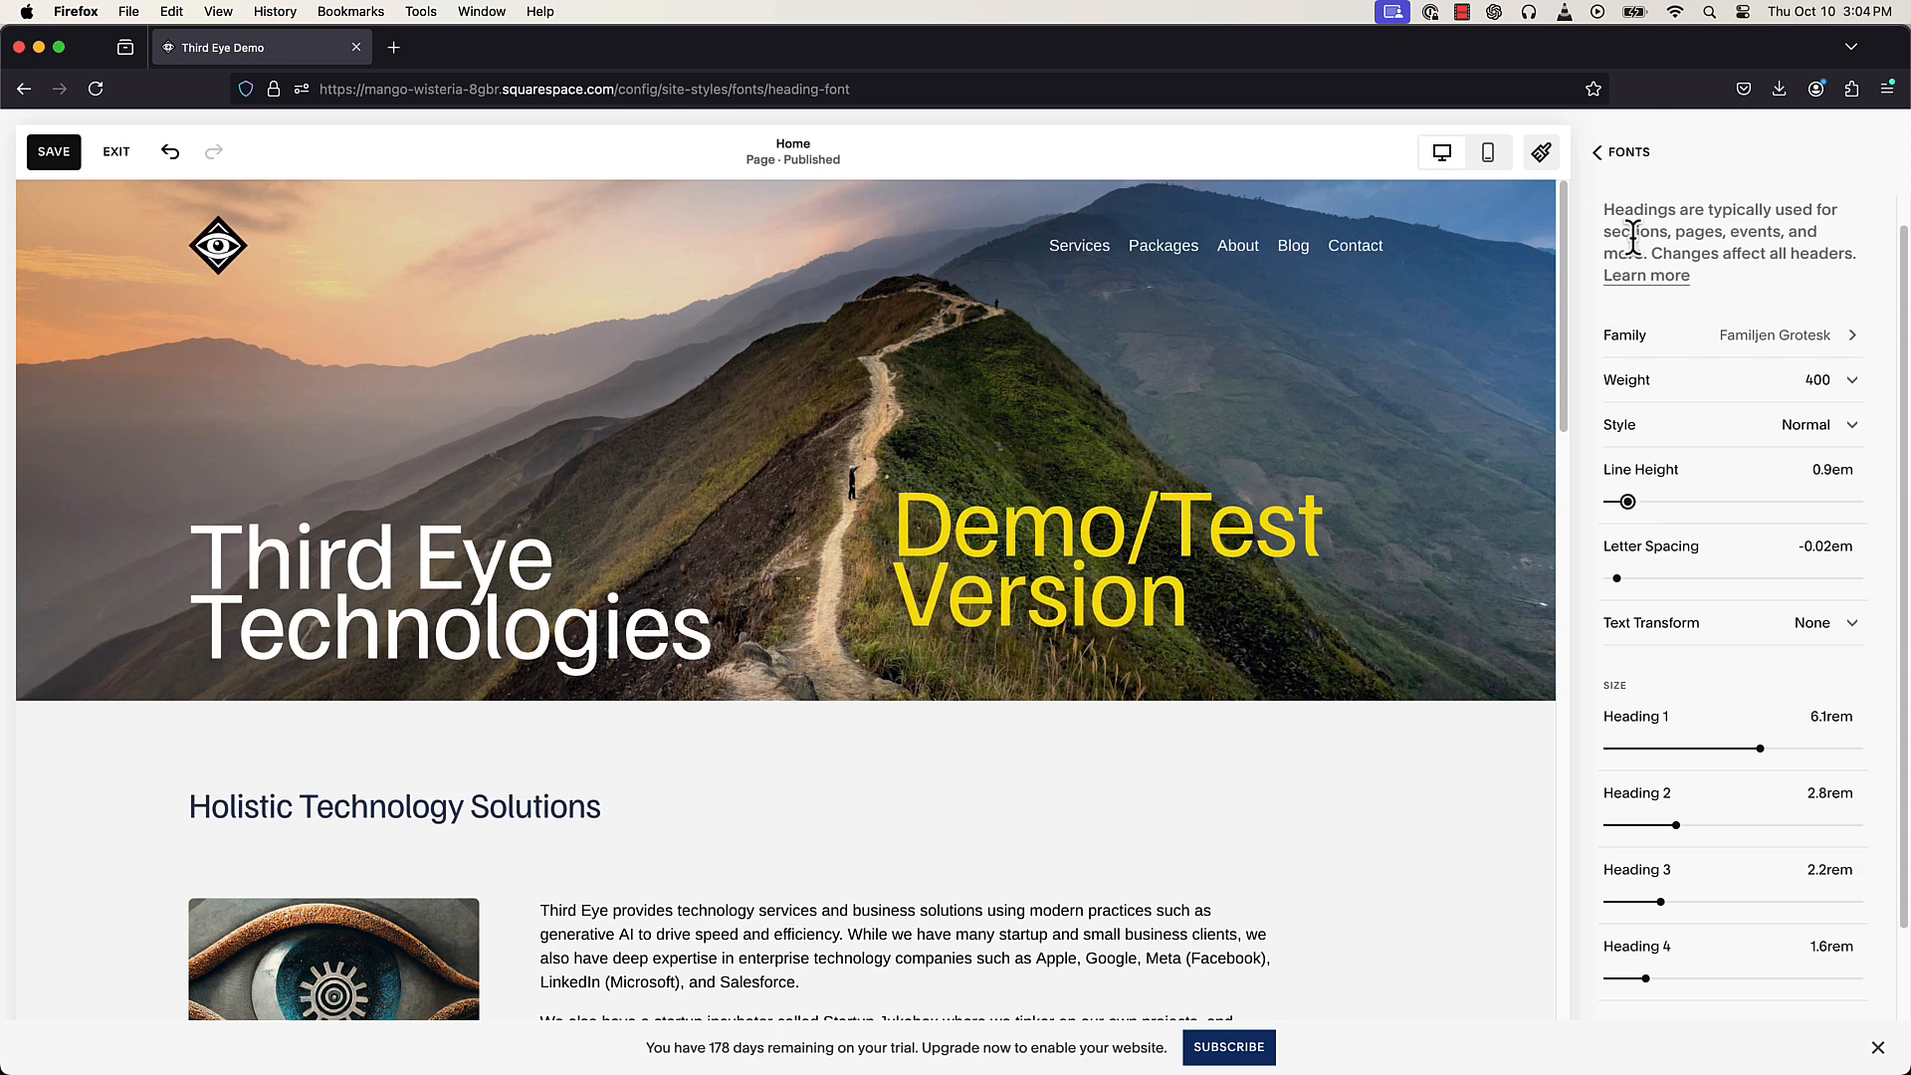
pyautogui.click(1617, 155)
pyautogui.click(1617, 155)
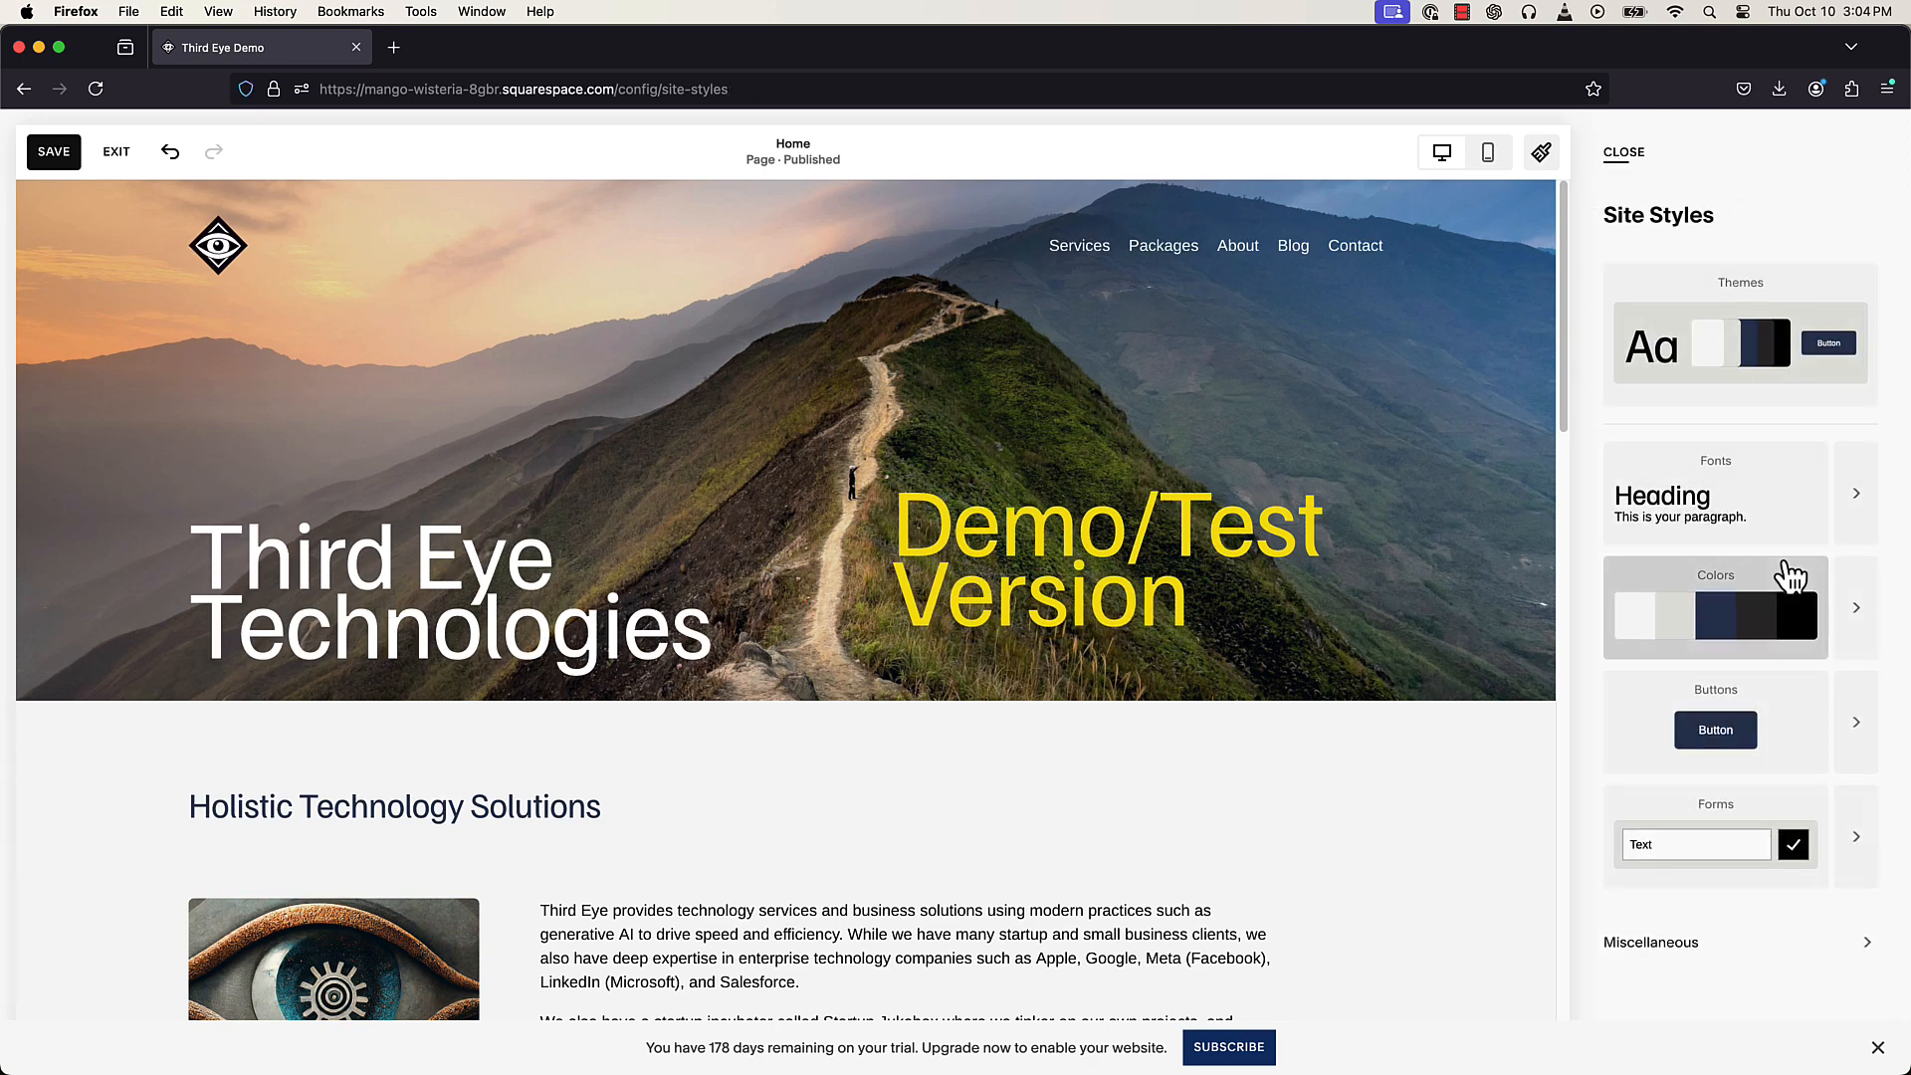
# - Change the navy accent color in the site's color palette to the brighter blue #3E67AF
pyautogui.click(1849, 600)
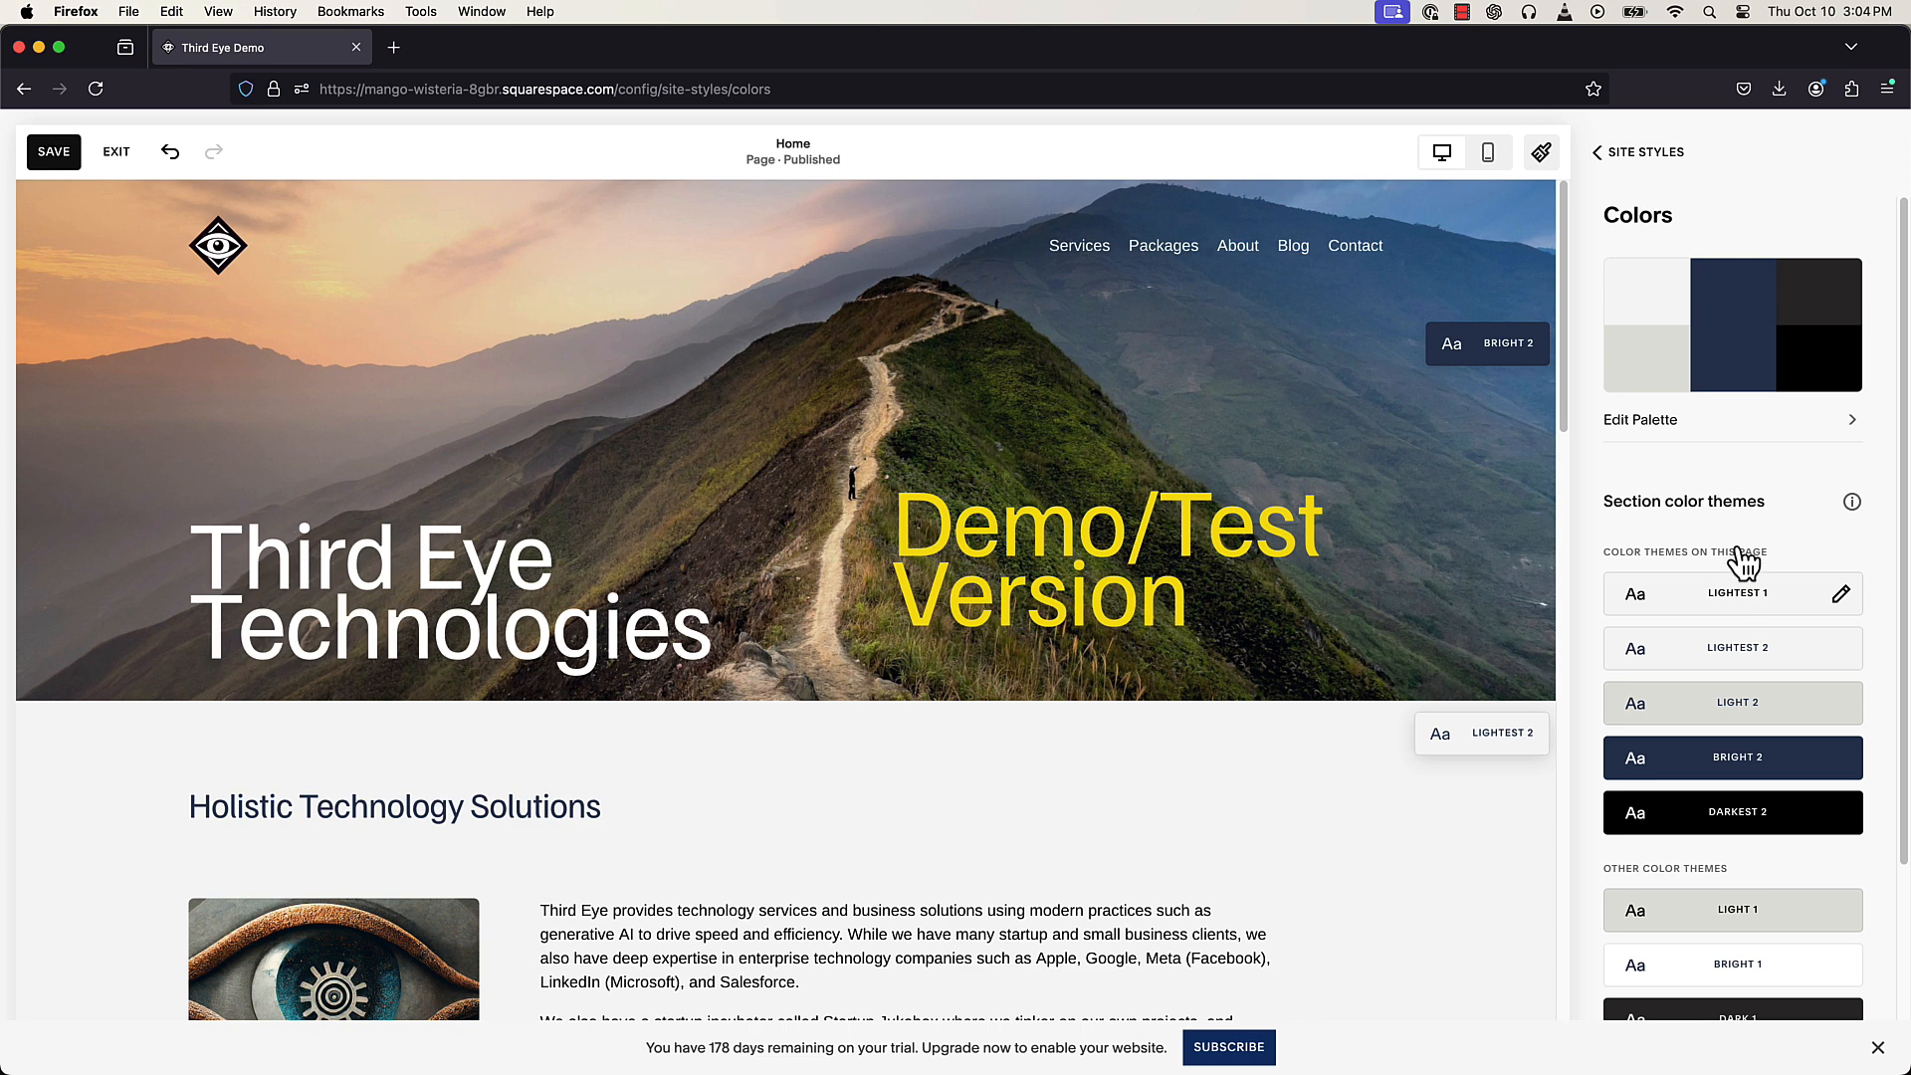
pyautogui.click(1747, 322)
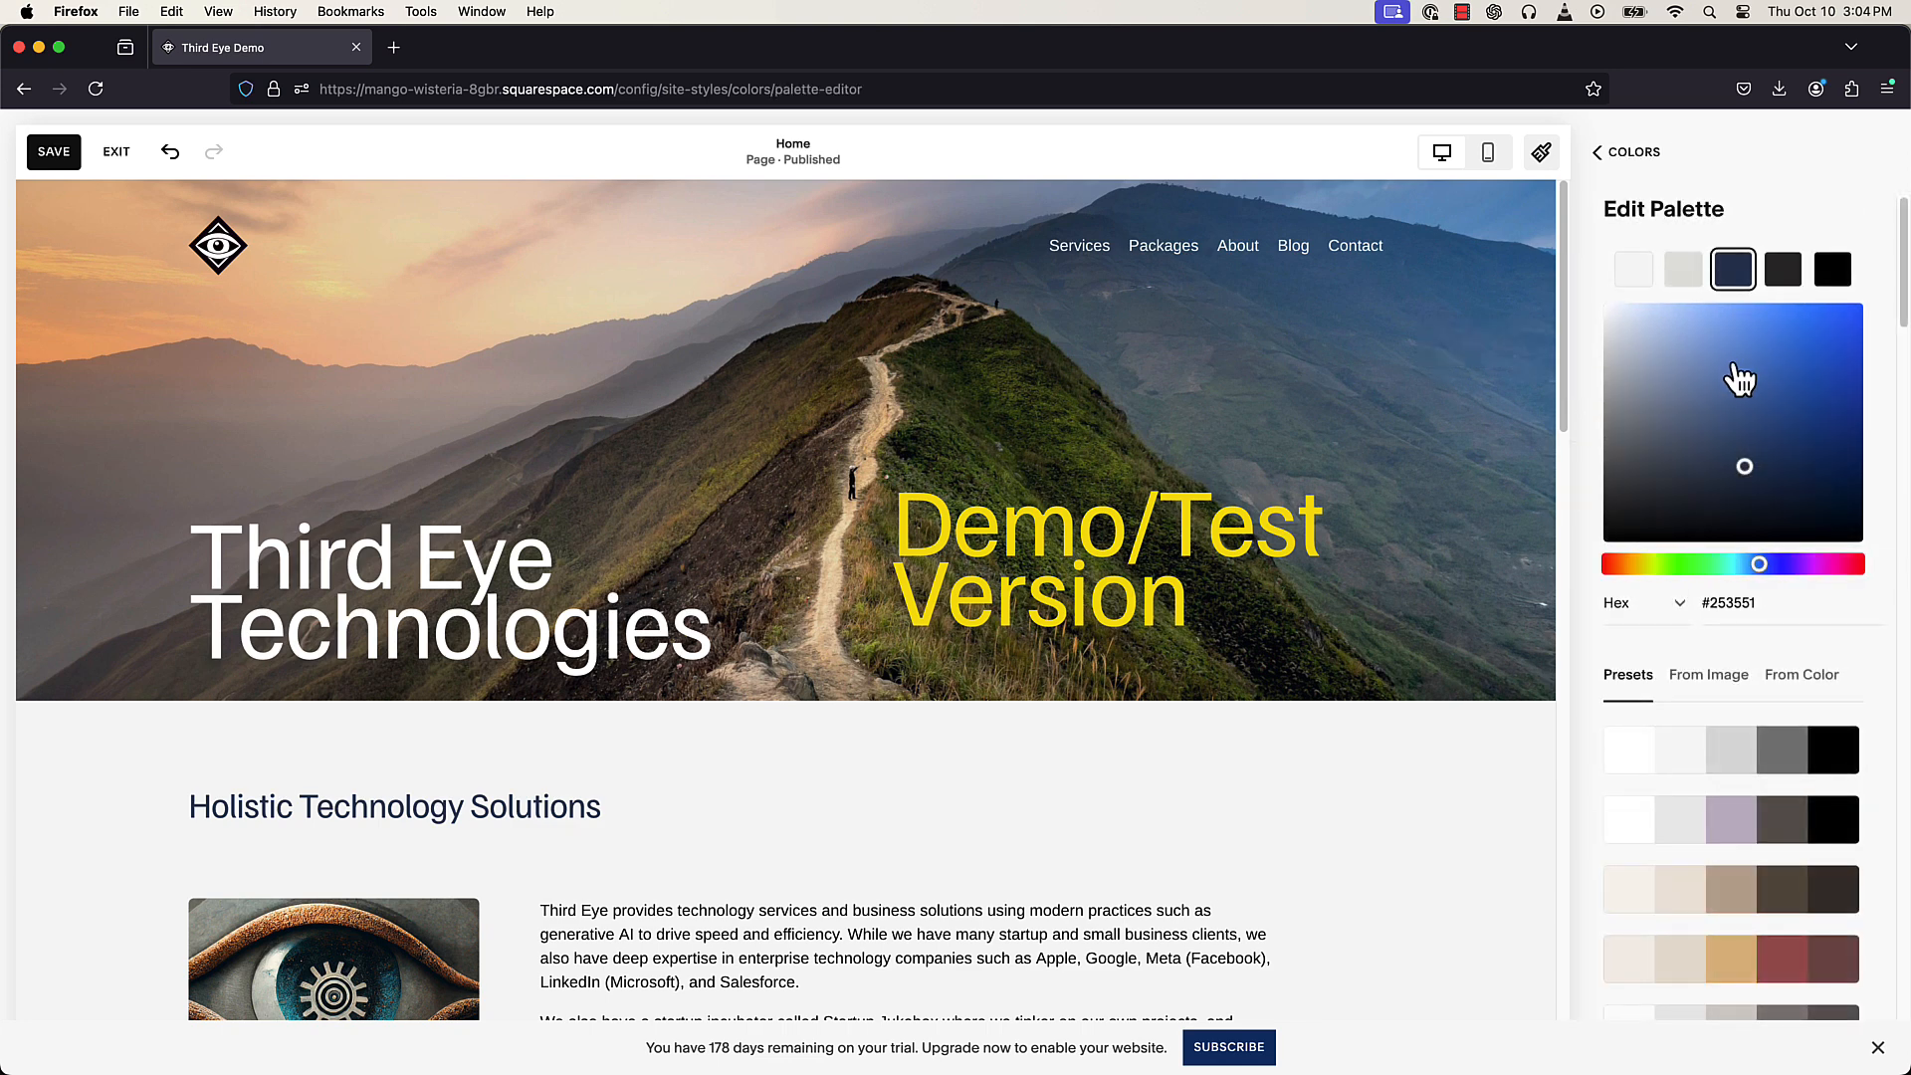
pyautogui.moveTo(1739, 373)
pyautogui.mouseDown()
pyautogui.moveTo(1782, 362)
pyautogui.moveTo(1684, 327)
pyautogui.moveTo(1771, 379)
pyautogui.mouseUp()
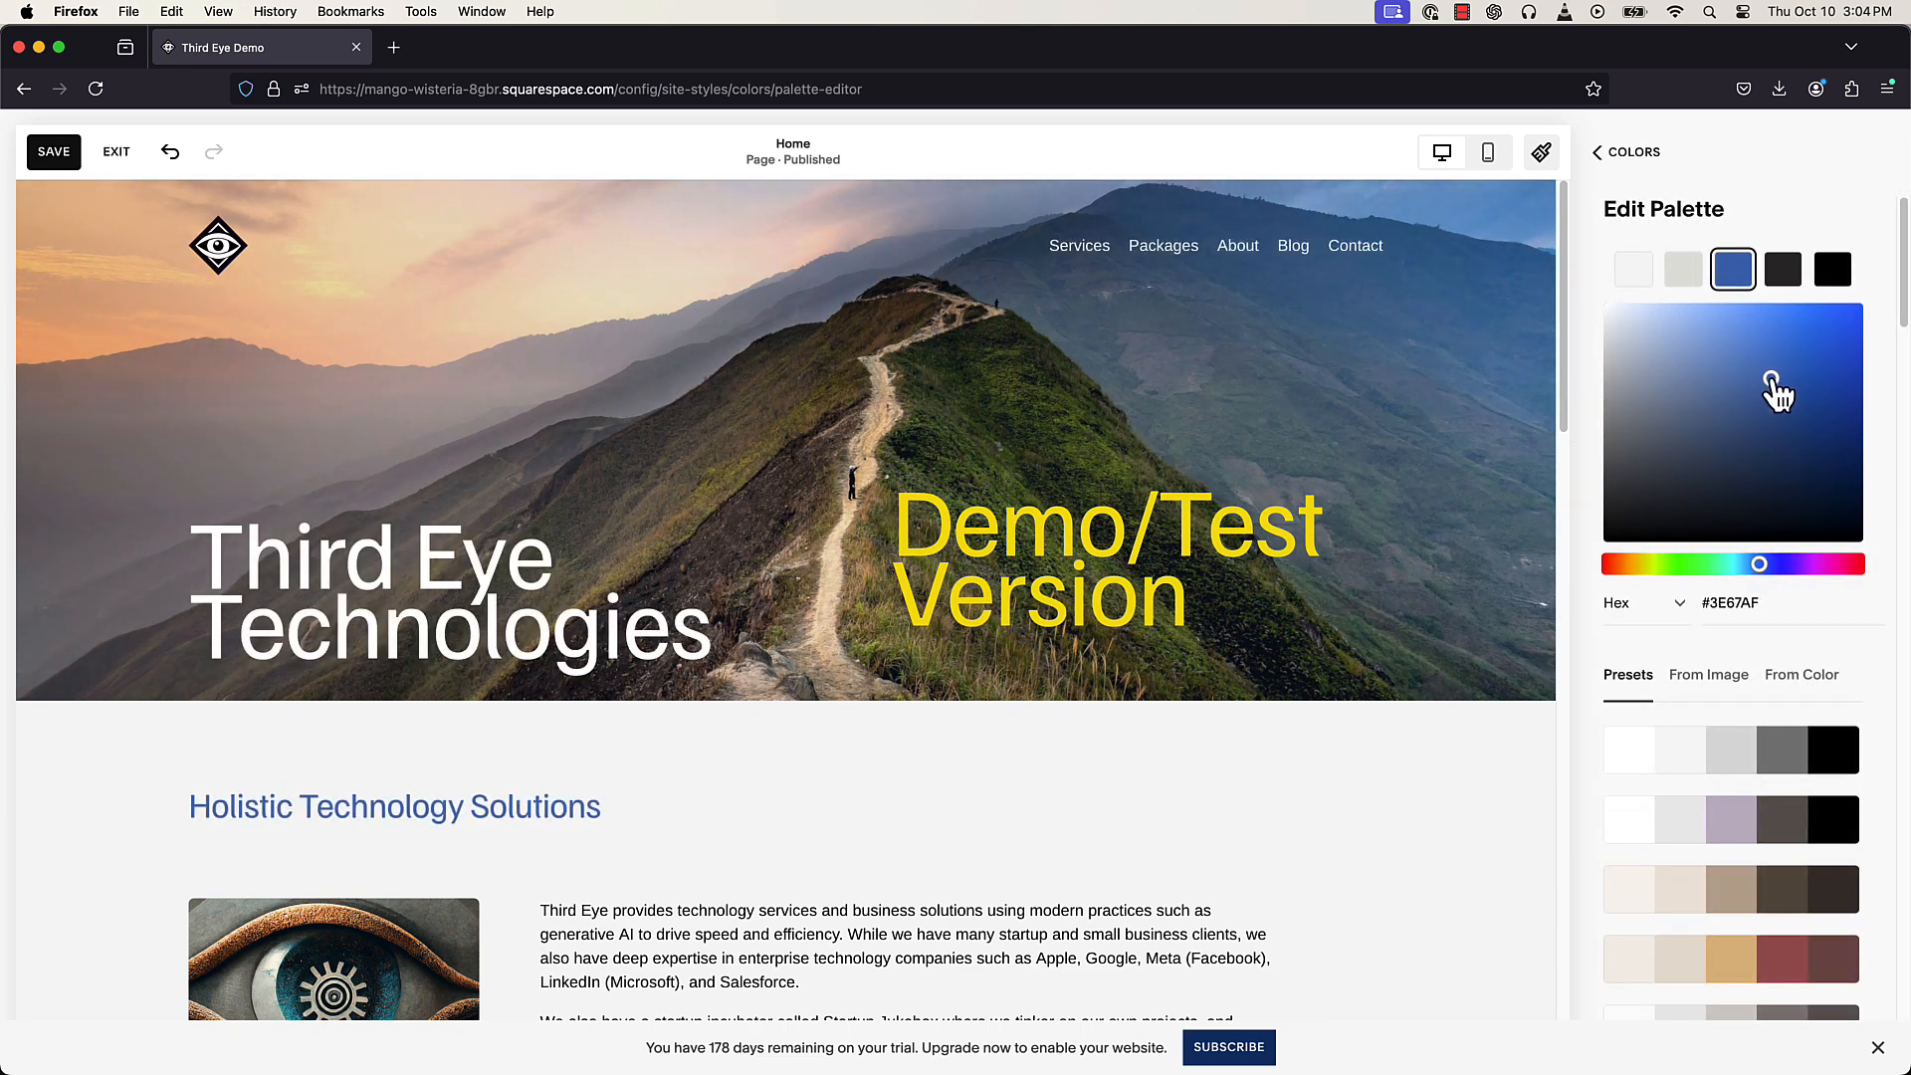
# - Try the beige and mauve preset palettes, apply the grayscale preset and set its middle accent color to red #BC1919
pyautogui.click(1732, 891)
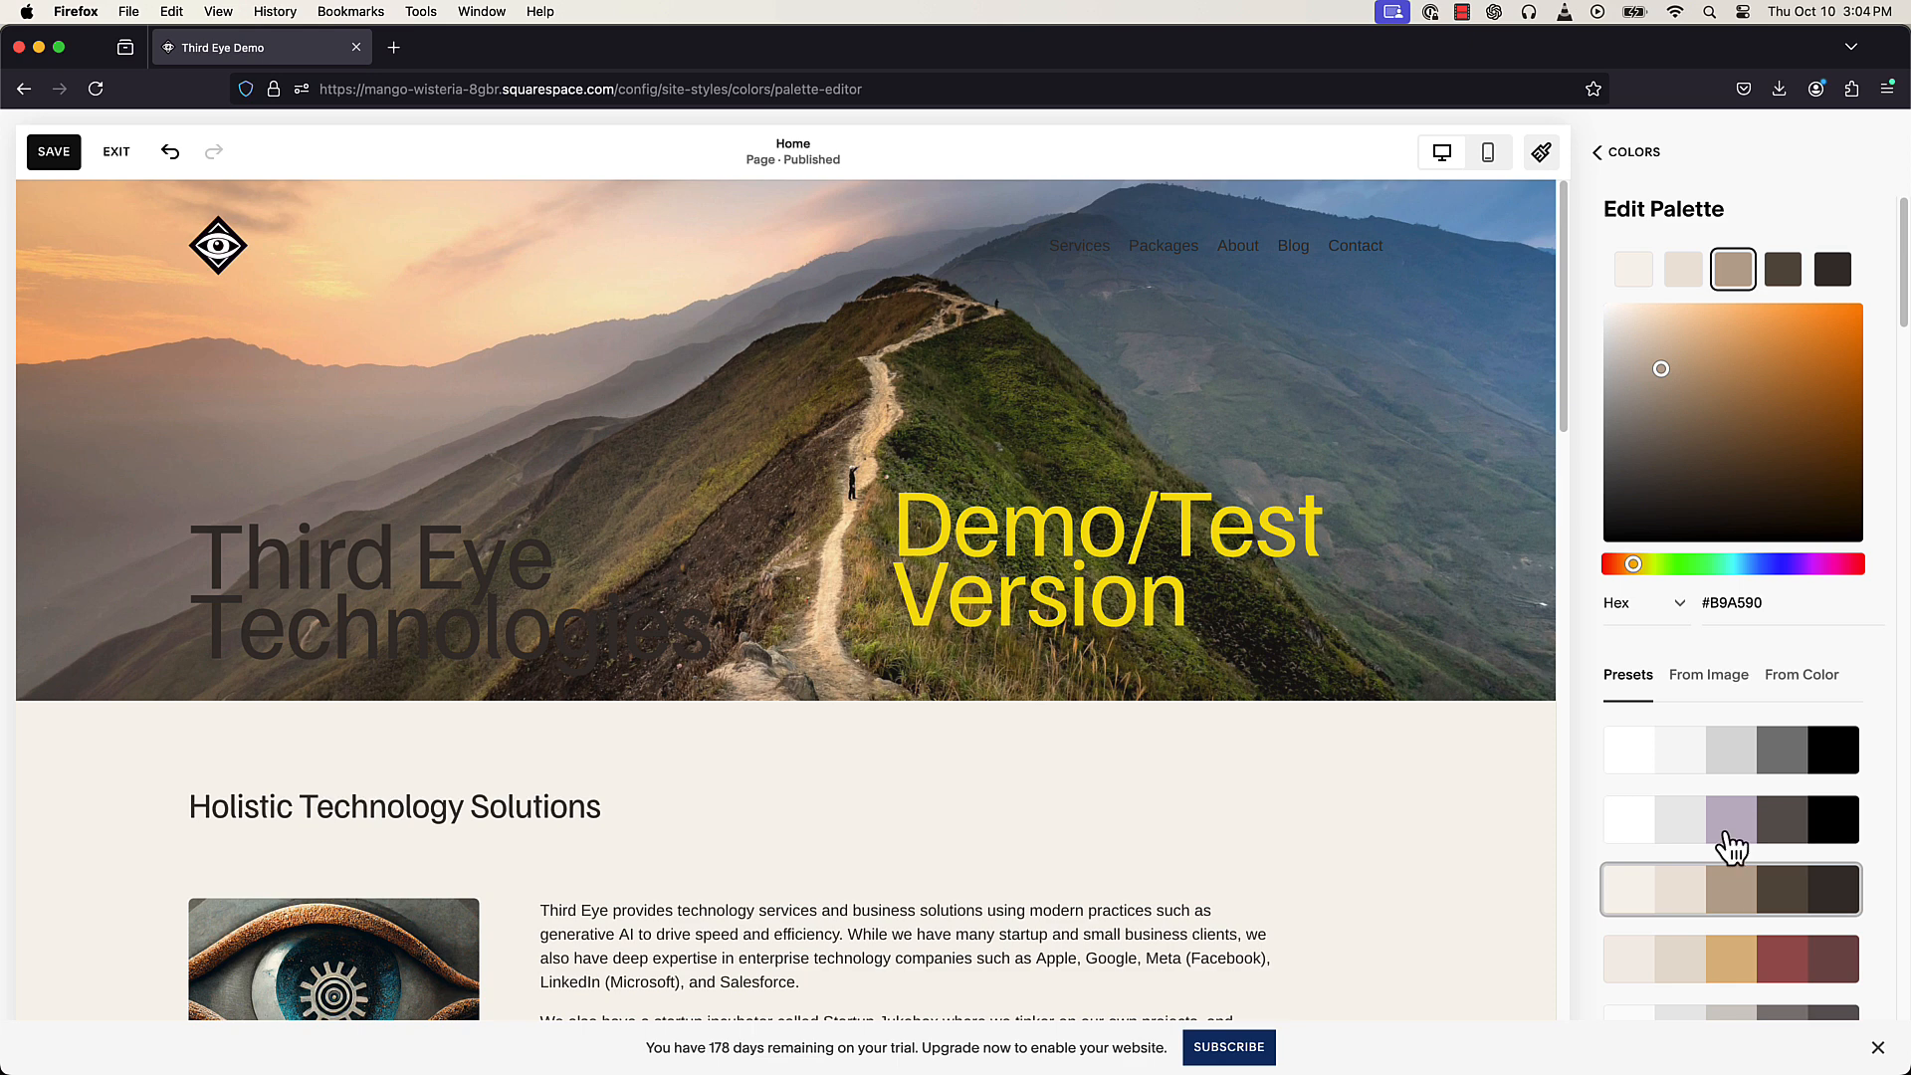
pyautogui.click(1730, 843)
pyautogui.click(1742, 765)
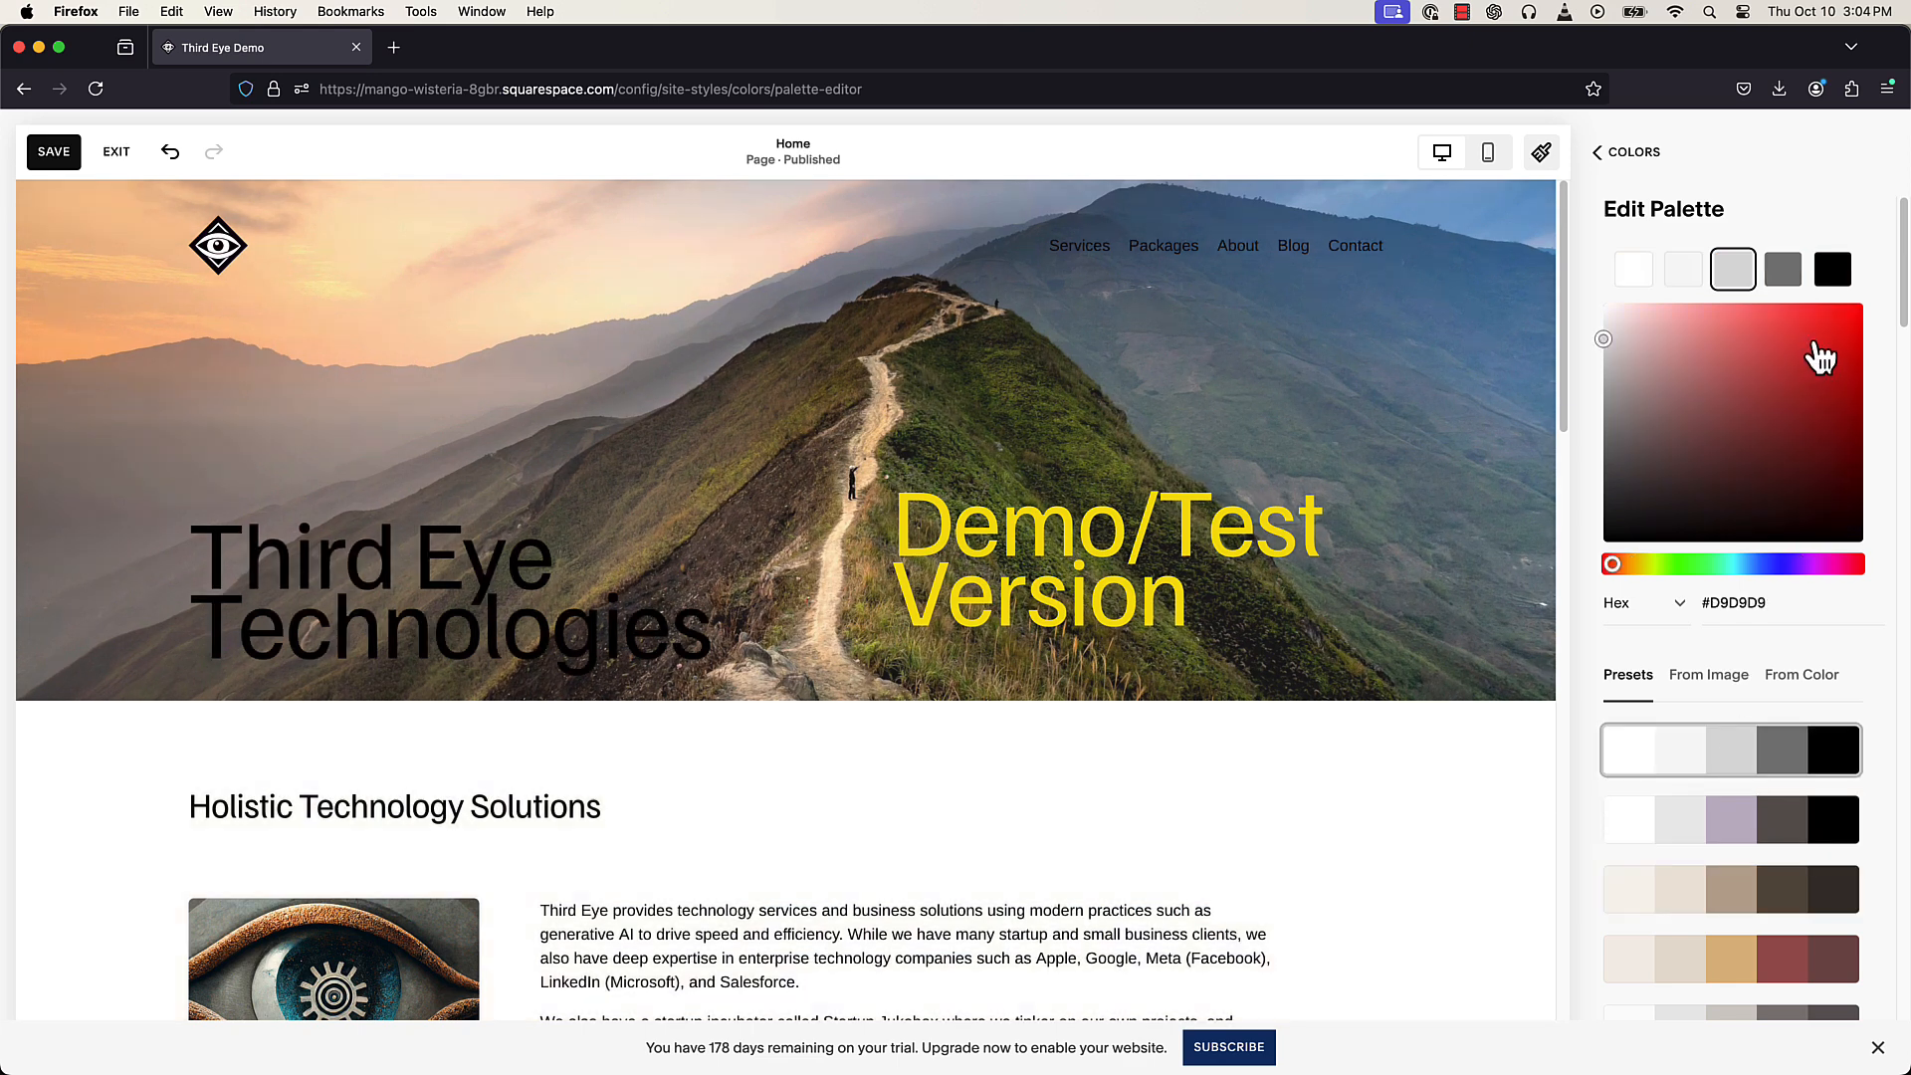
pyautogui.moveTo(1814, 343); pyautogui.dragTo(1828, 366)
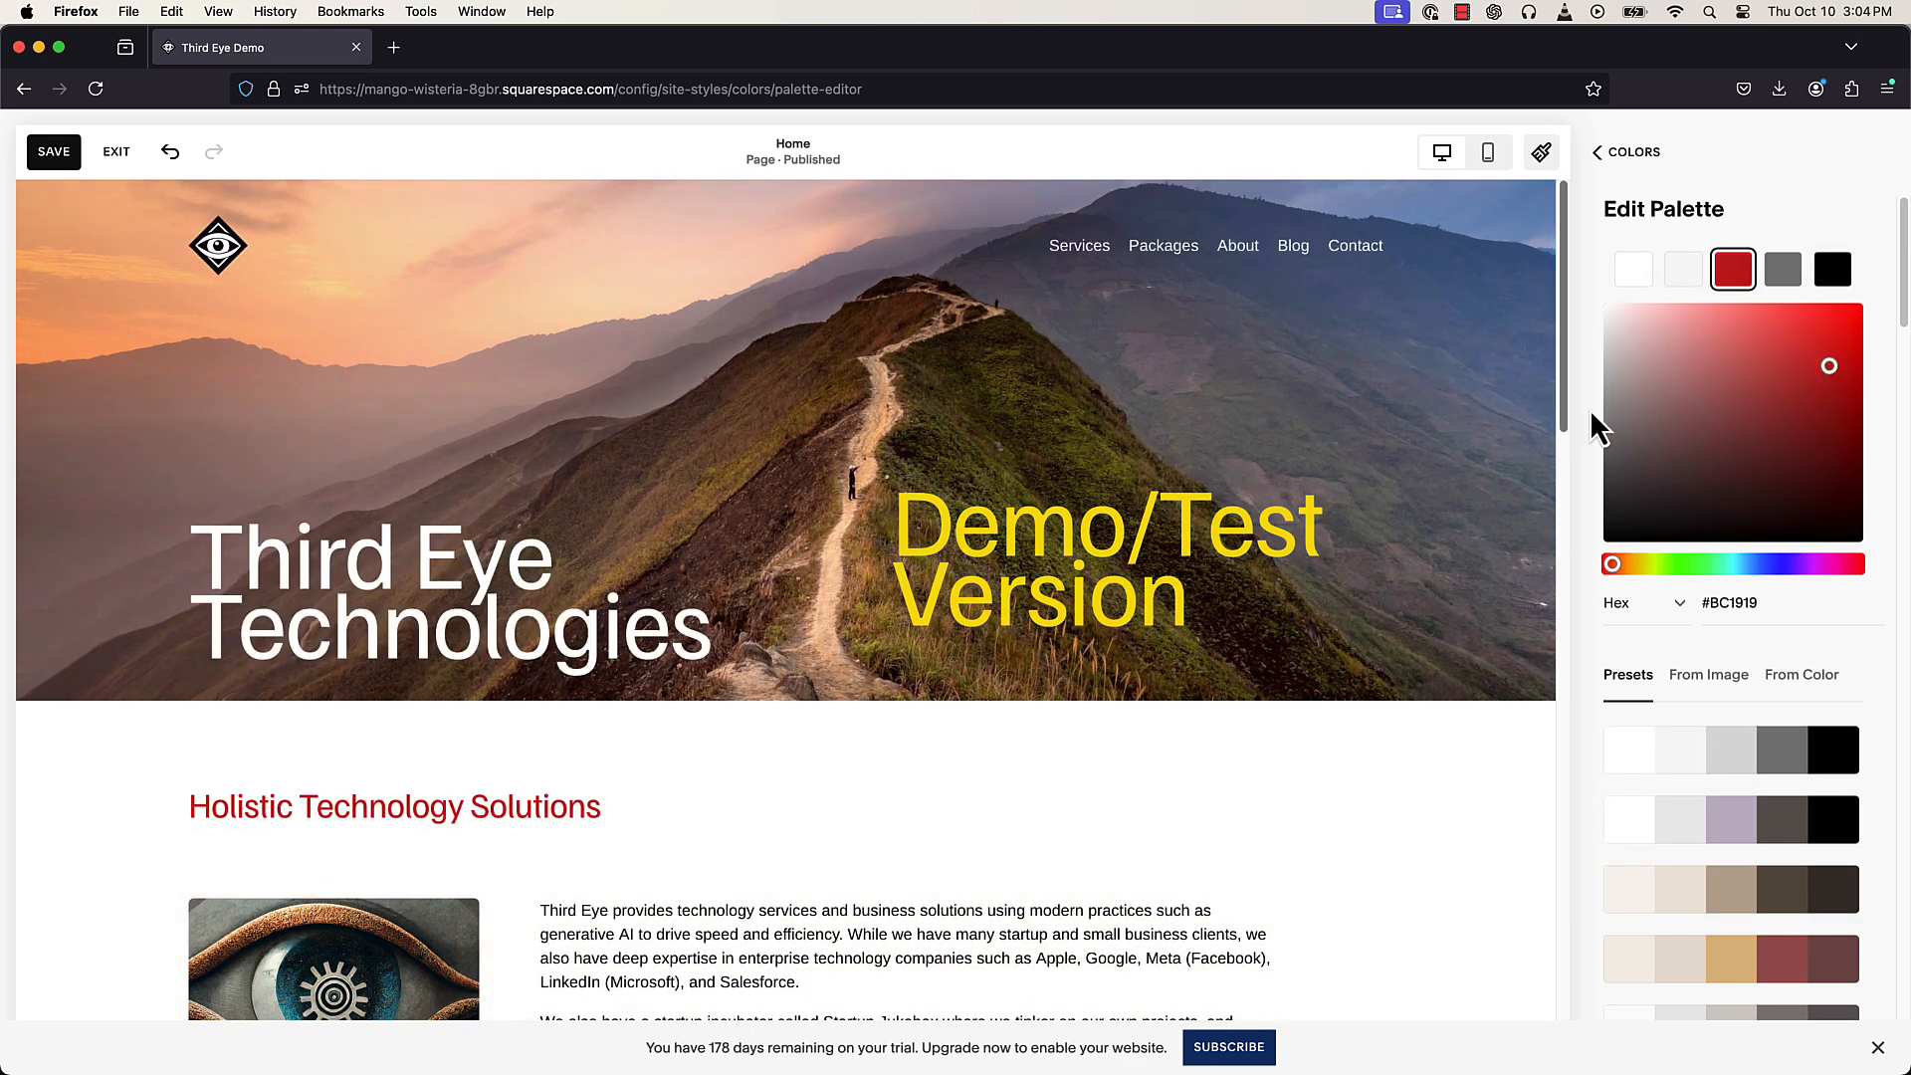
pyautogui.click(1633, 152)
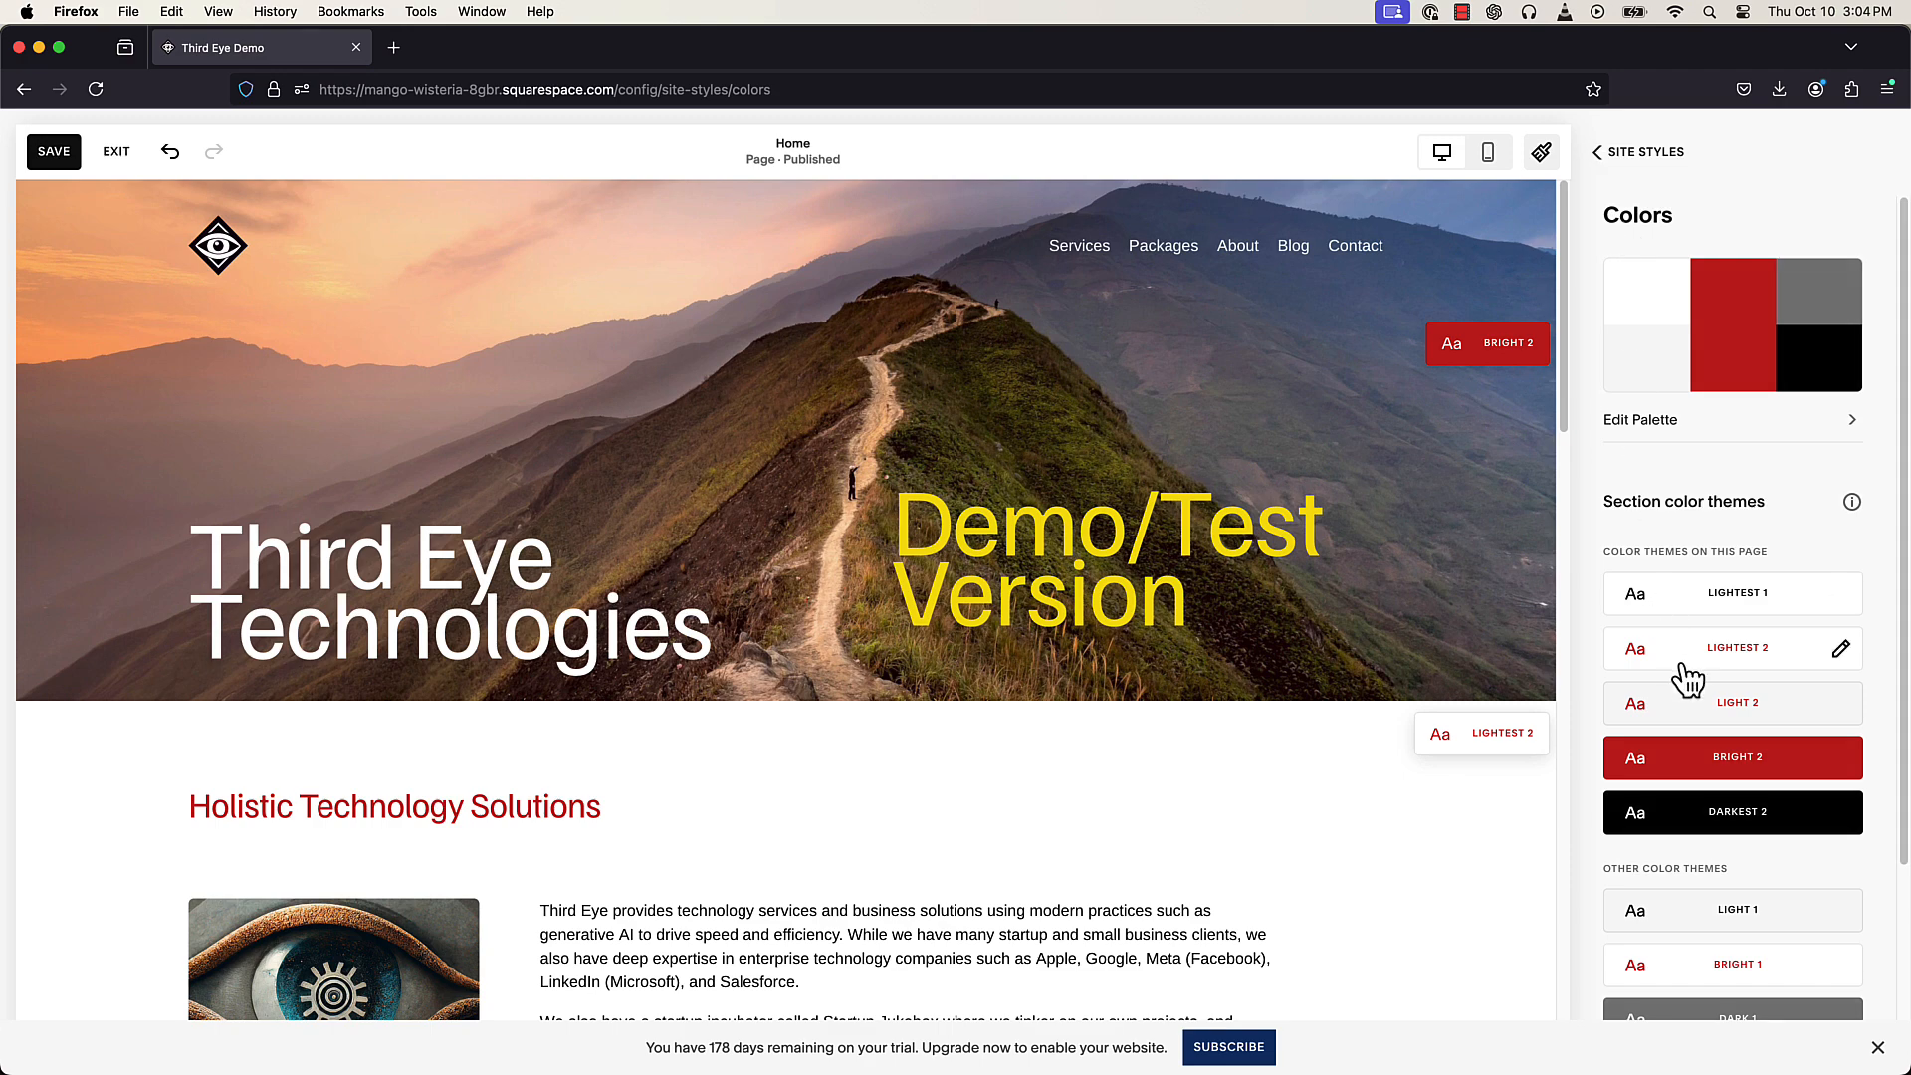
# - Edit the Light 2 color theme used by the Services section, setting its Heading (Extra Large) color to the palette's dark gray
pyautogui.scroll(-8, 1370, 822)
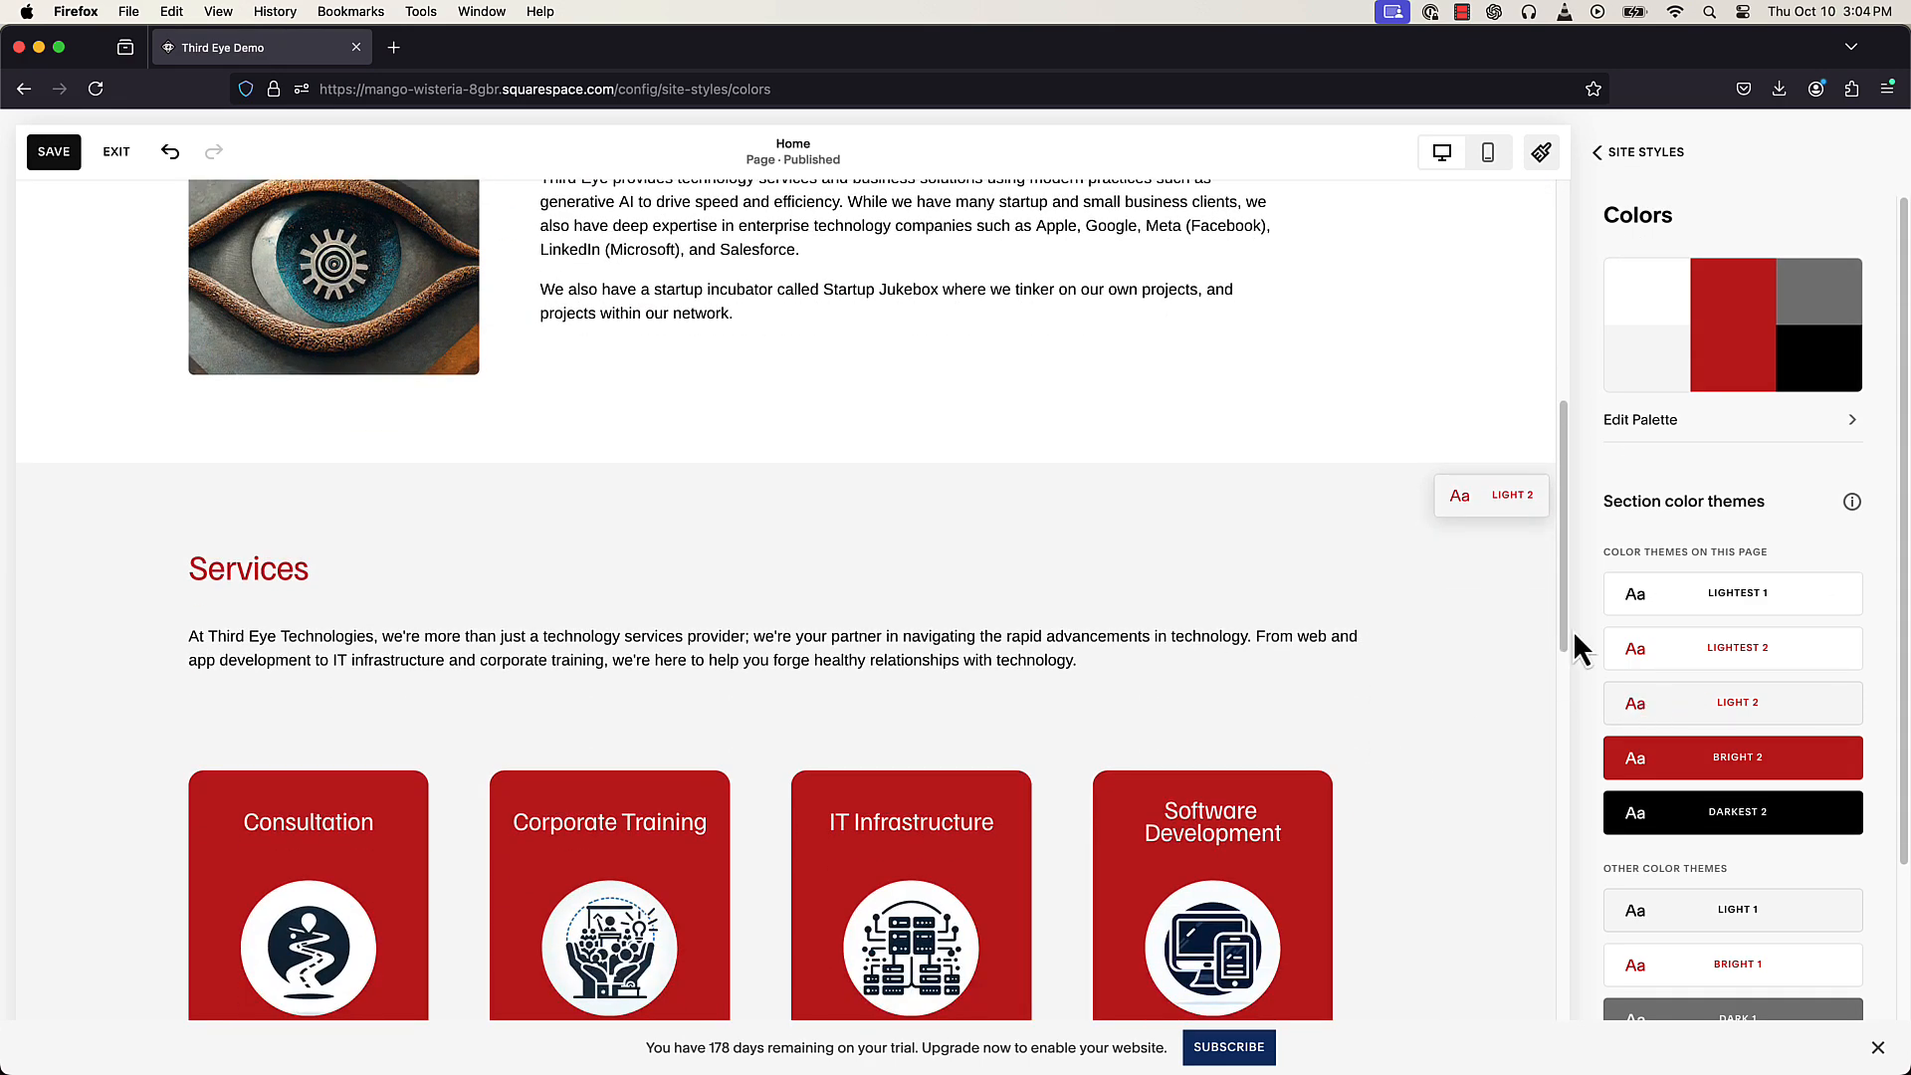
pyautogui.click(1692, 704)
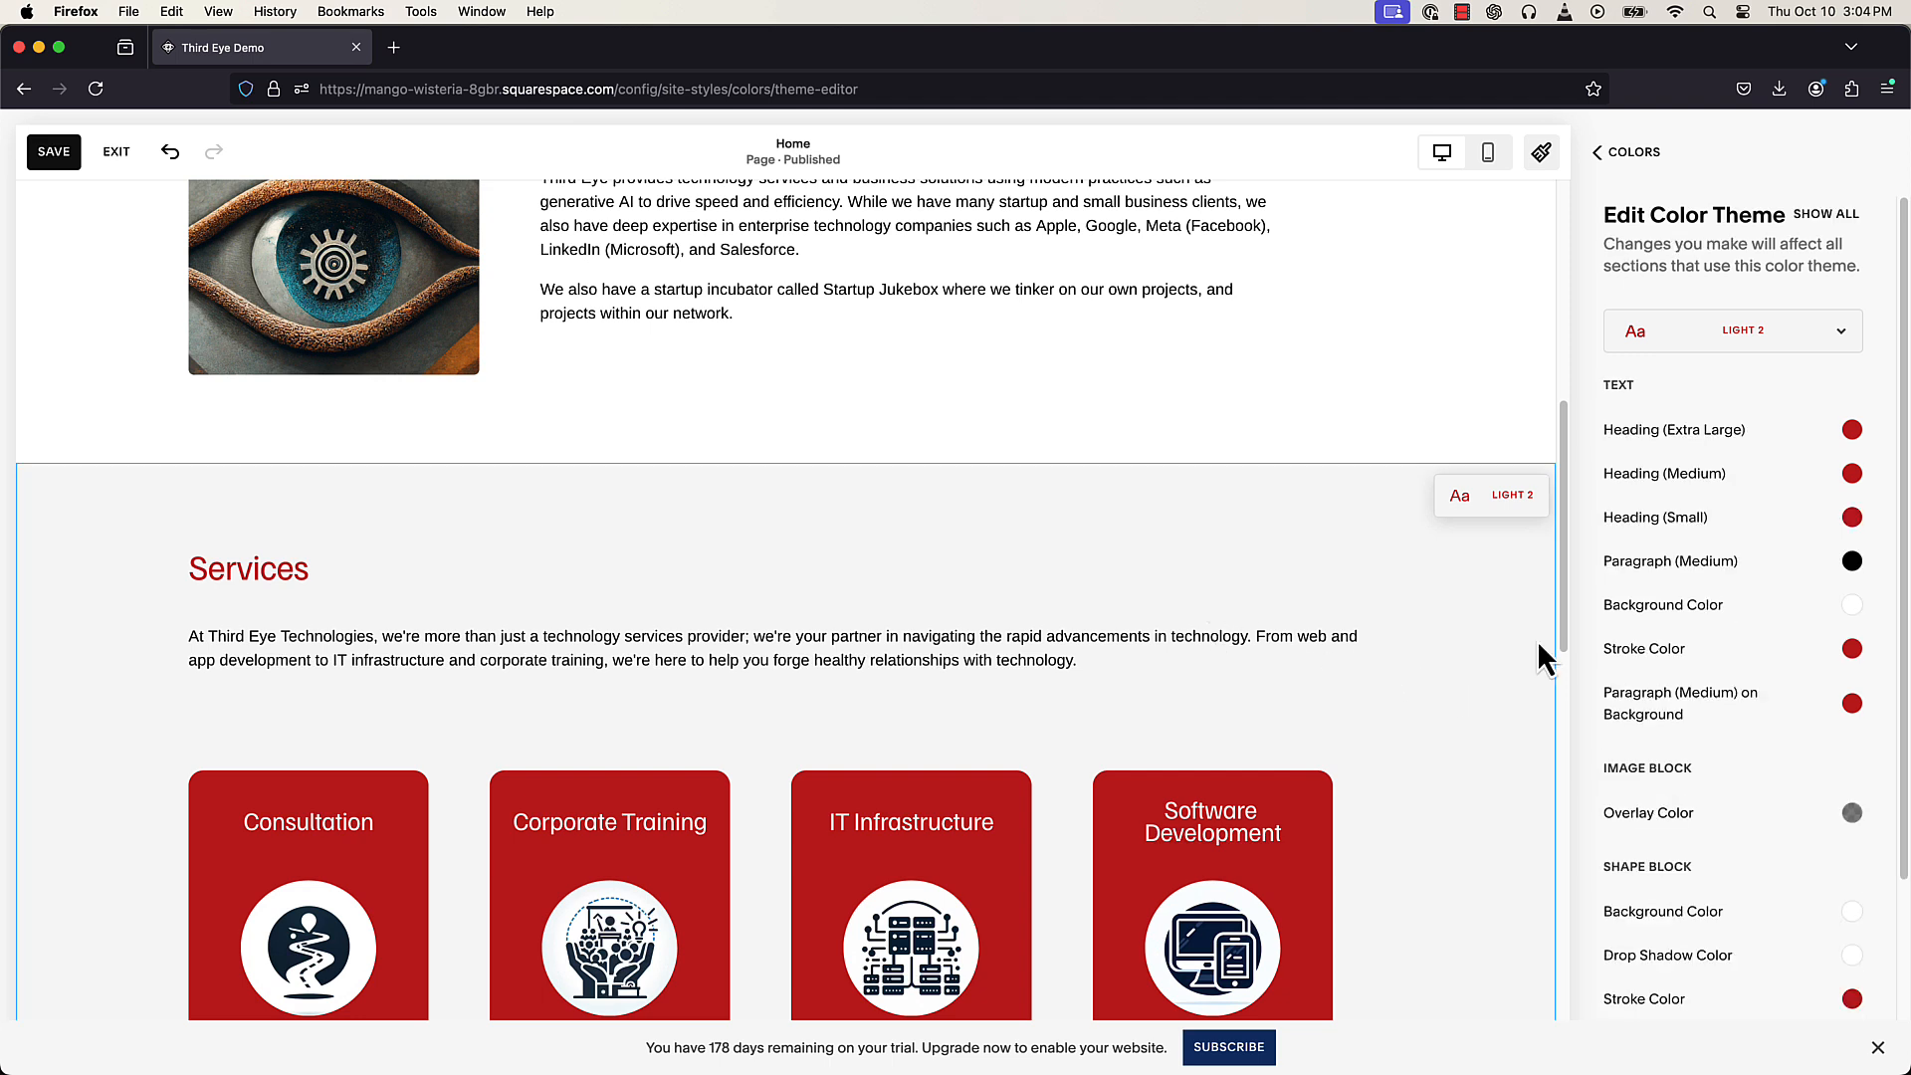
pyautogui.click(1766, 433)
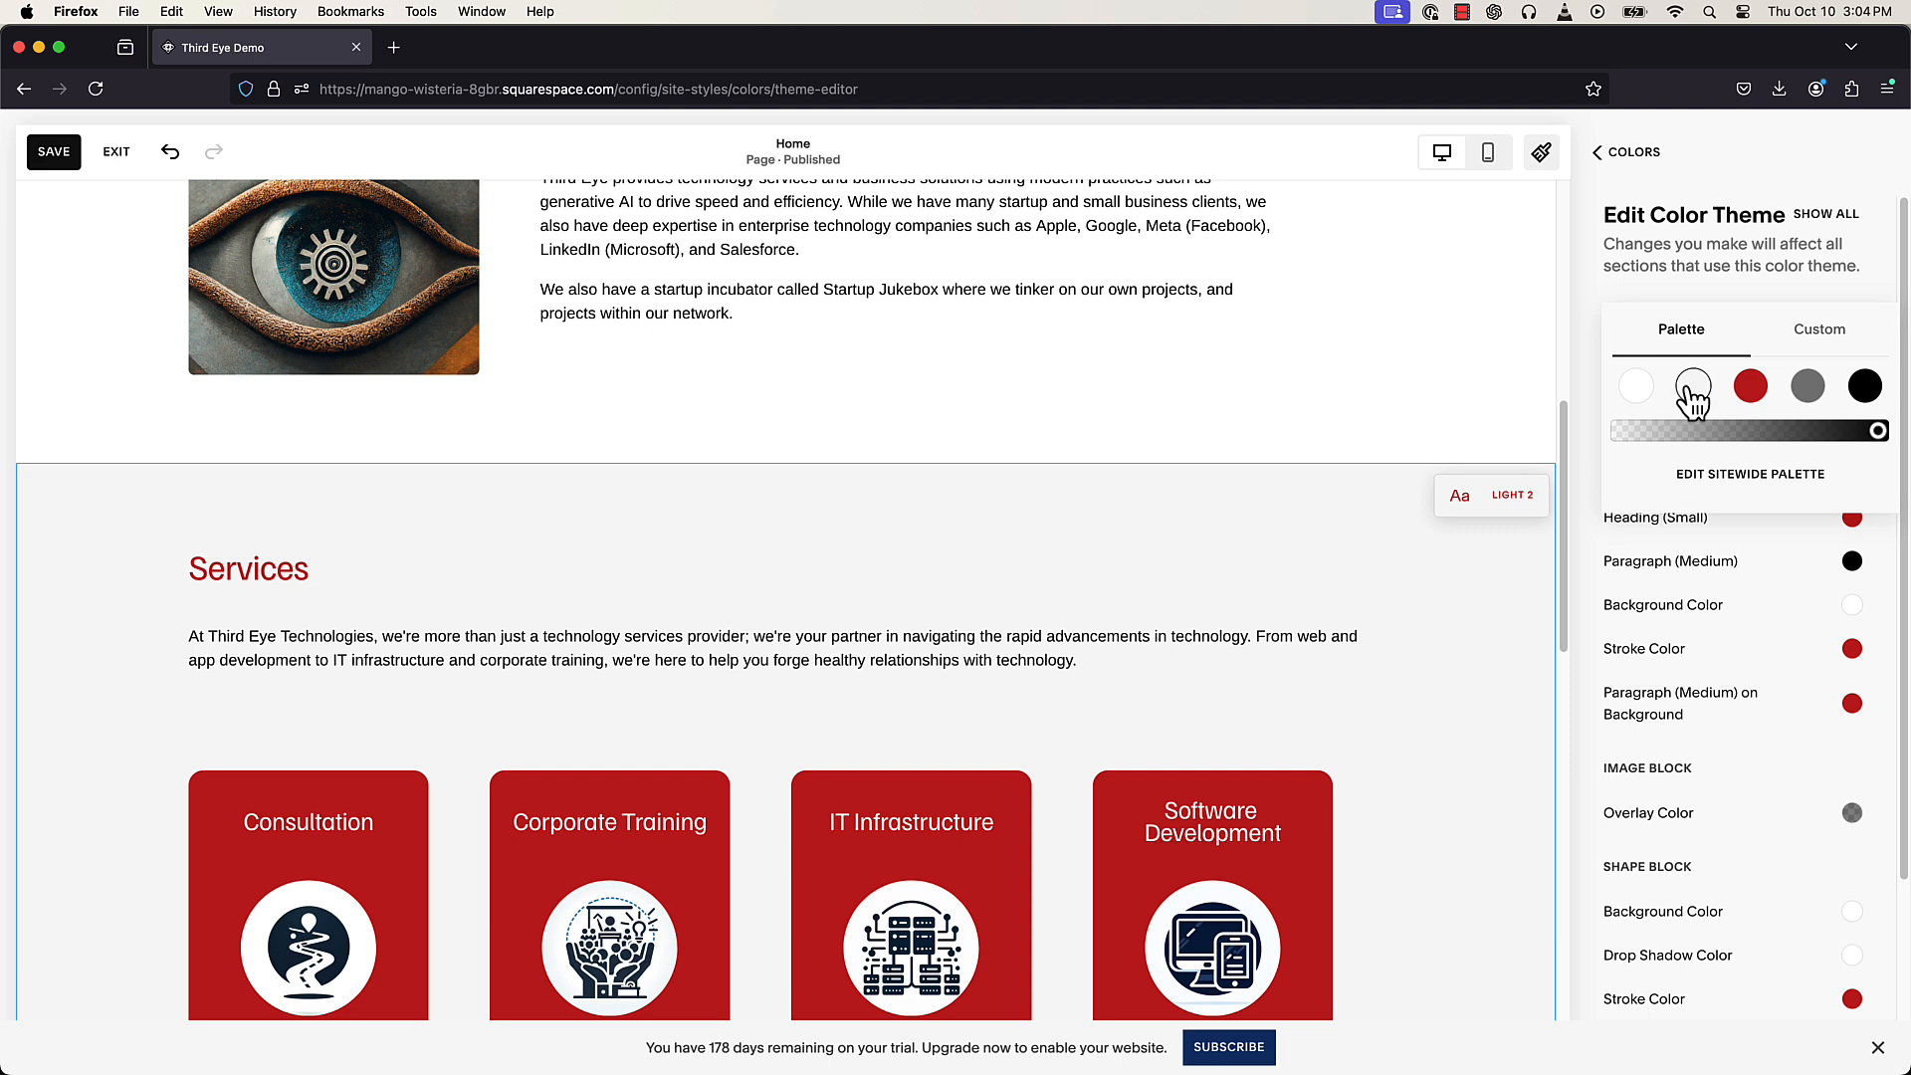
pyautogui.click(1693, 388)
pyautogui.click(1807, 388)
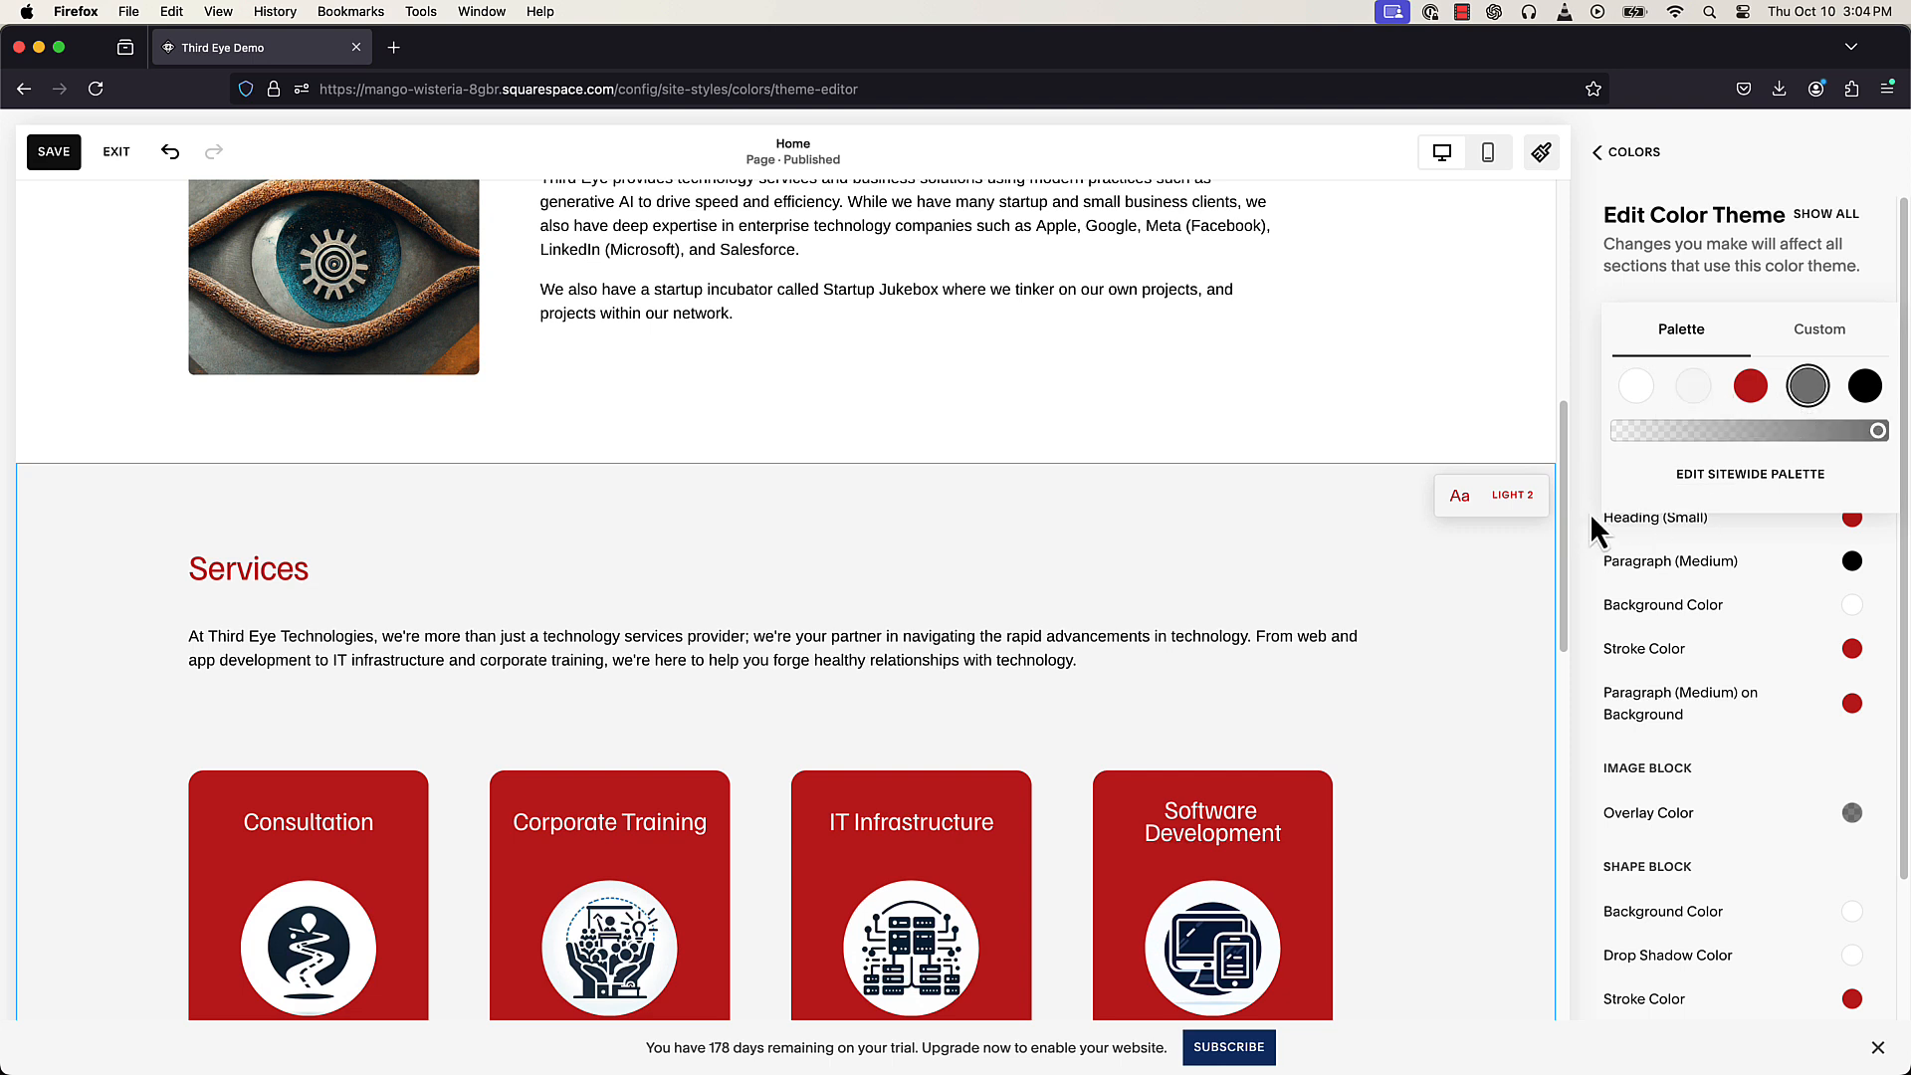
pyautogui.scroll(2, 1597, 527)
pyautogui.click(1590, 622)
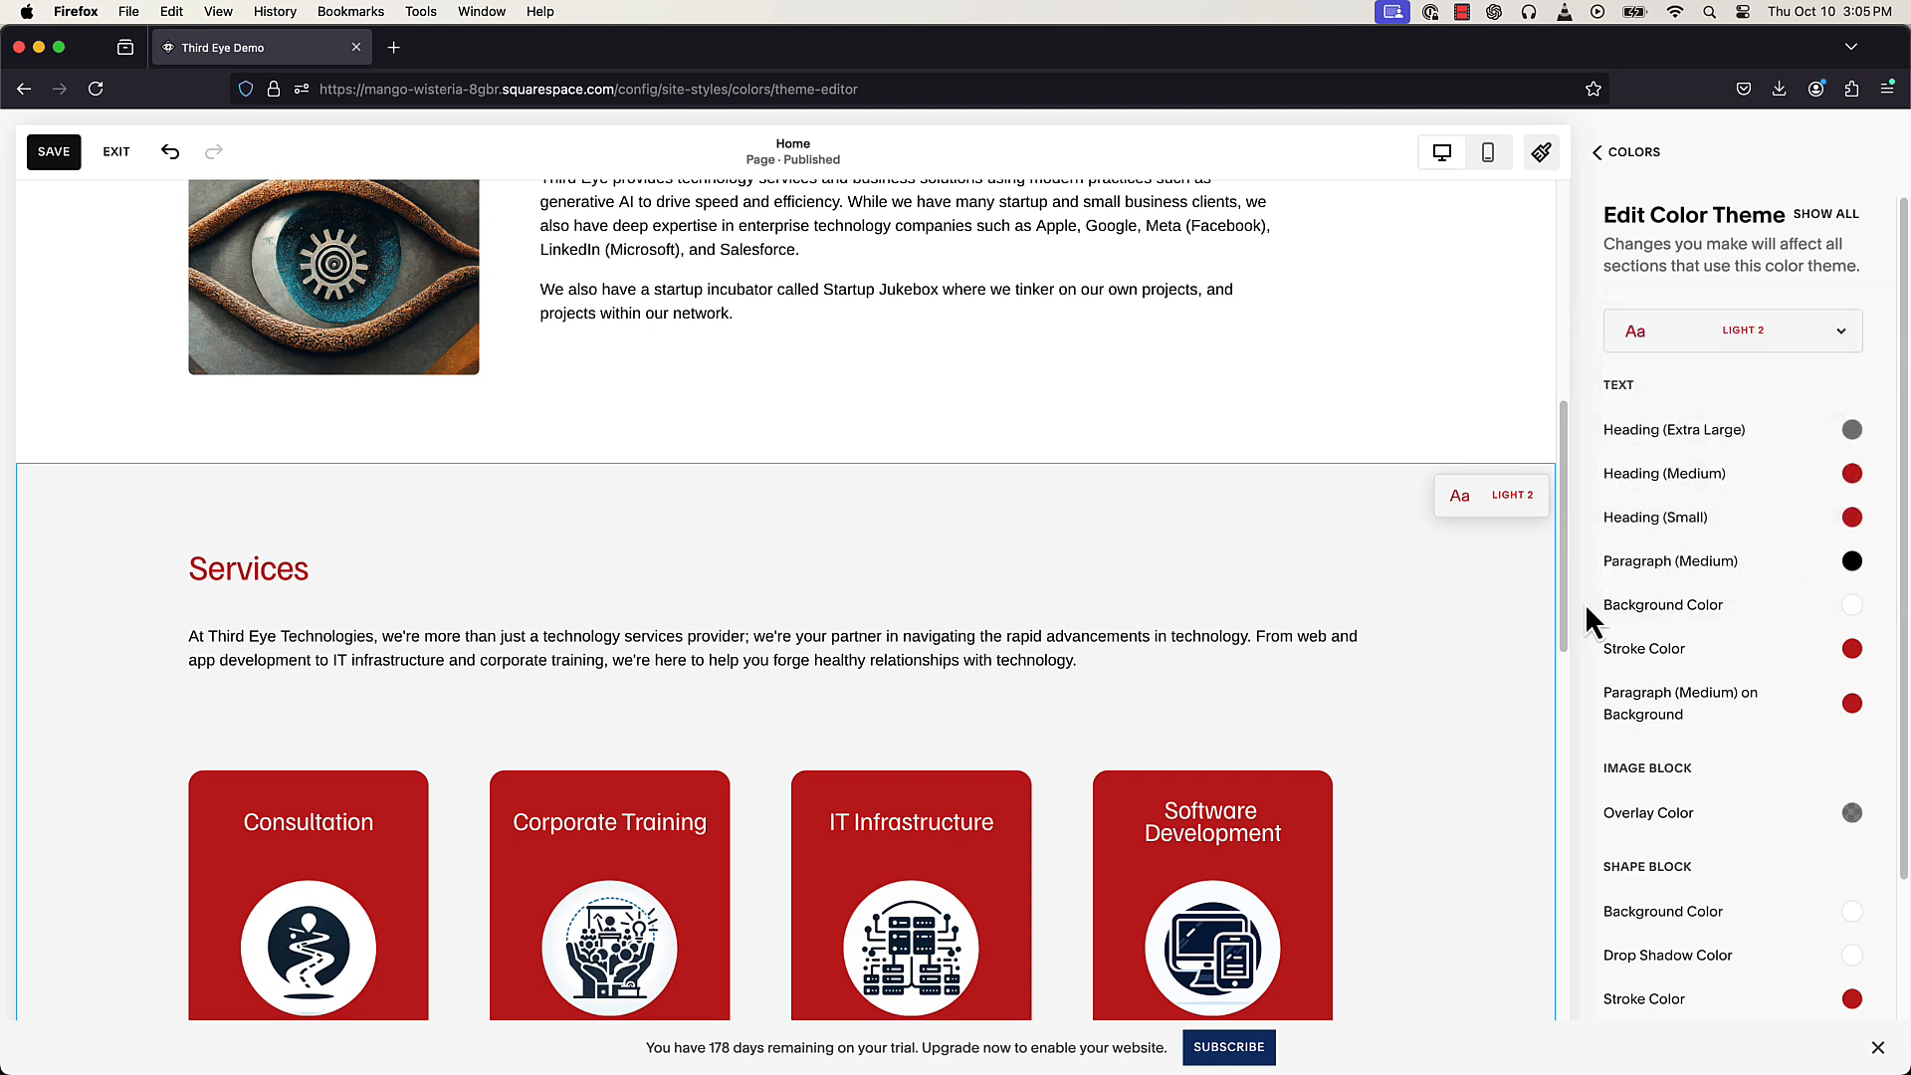
# - Set the Light 2 theme's Paragraph (Medium) color to the palette red, review the Services section and return to Site Styles
pyautogui.click(1652, 562)
pyautogui.click(1751, 518)
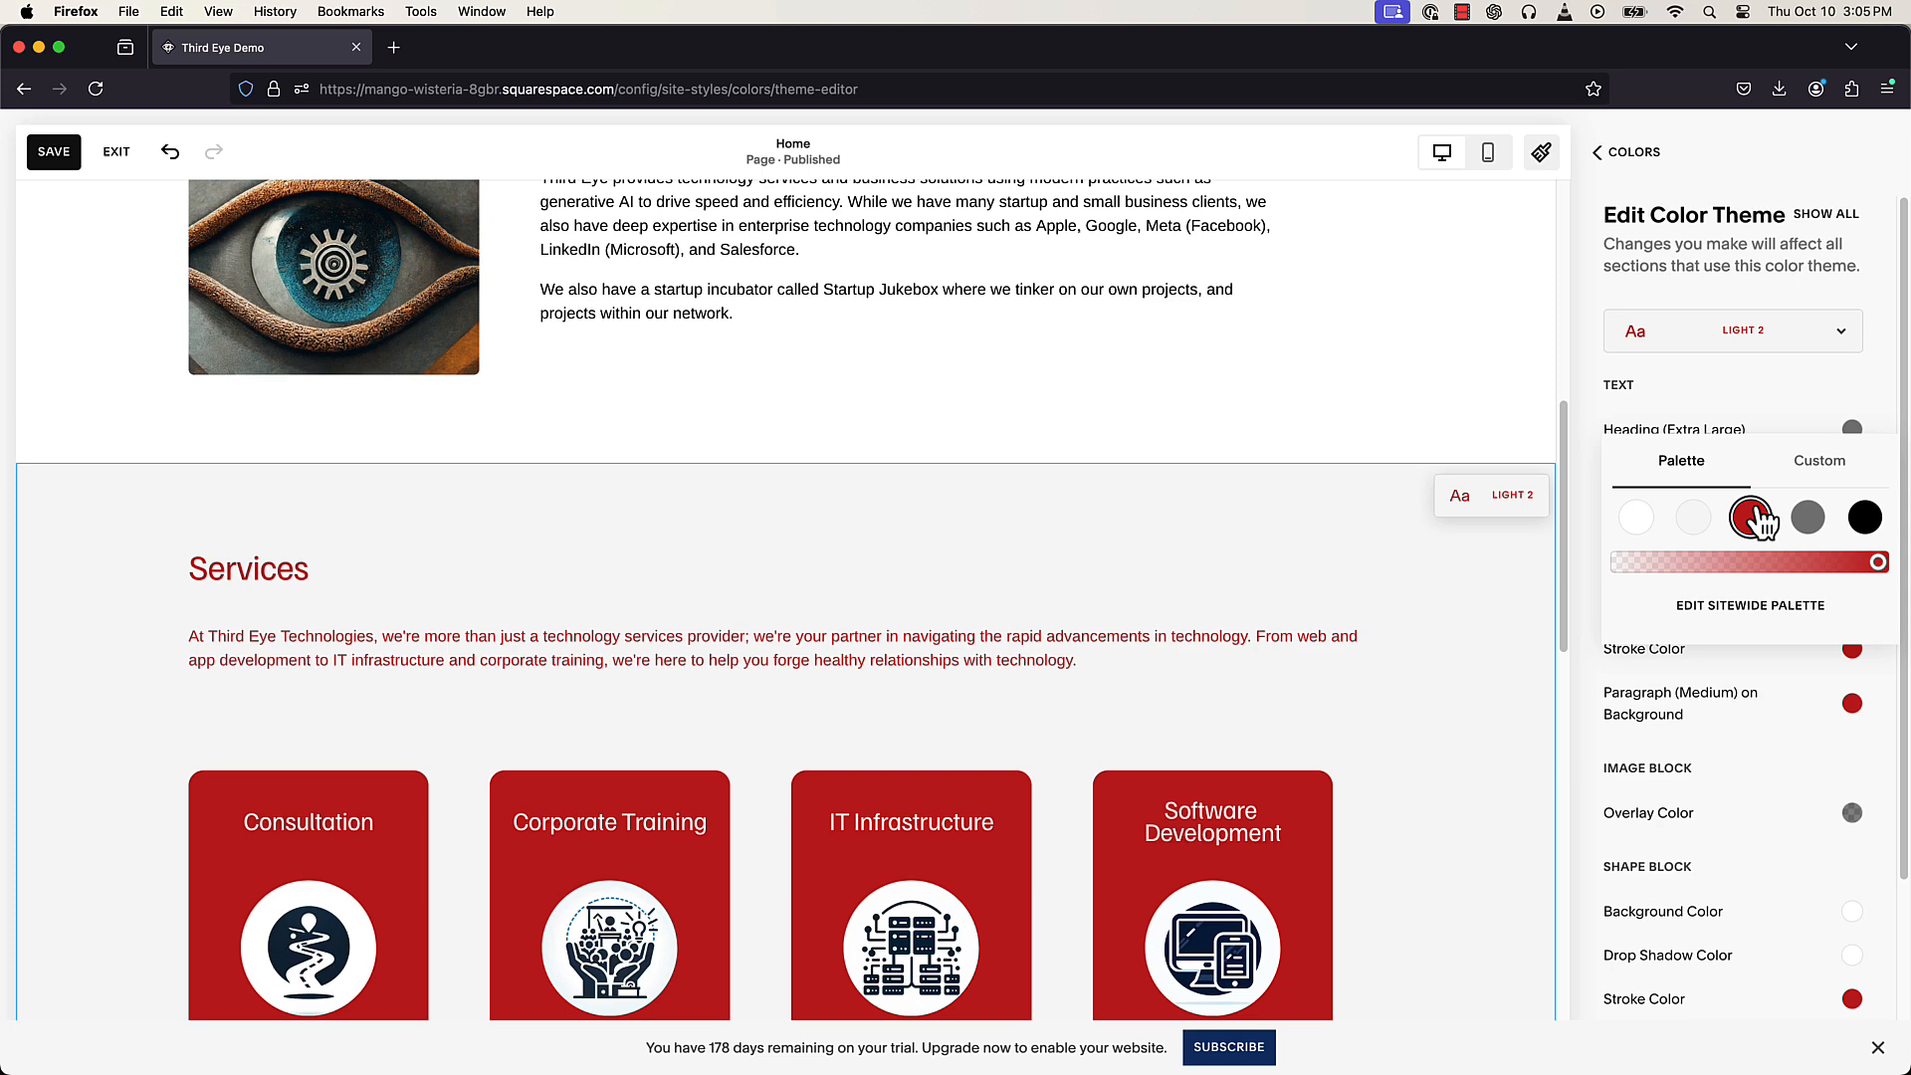
pyautogui.click(1693, 517)
pyautogui.click(1751, 520)
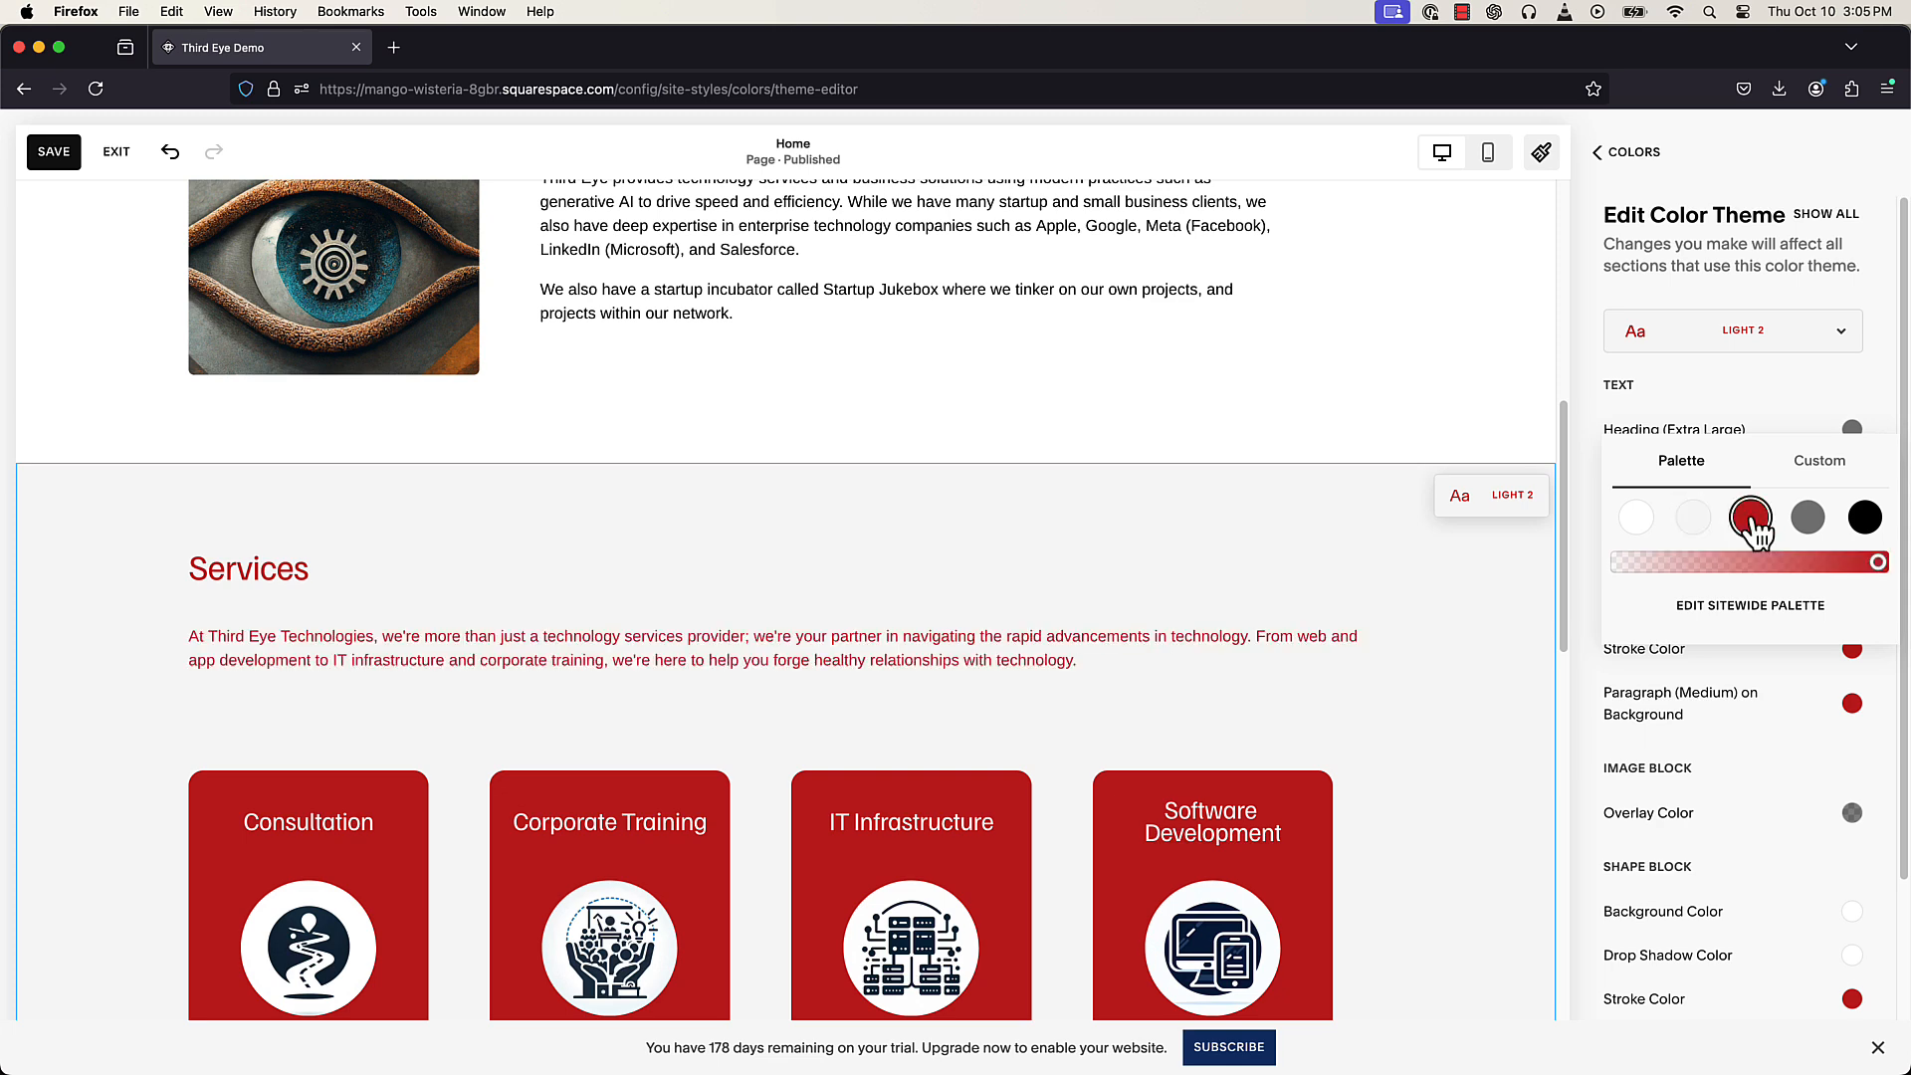
pyautogui.click(1581, 582)
pyautogui.scroll(-2, 1284, 746)
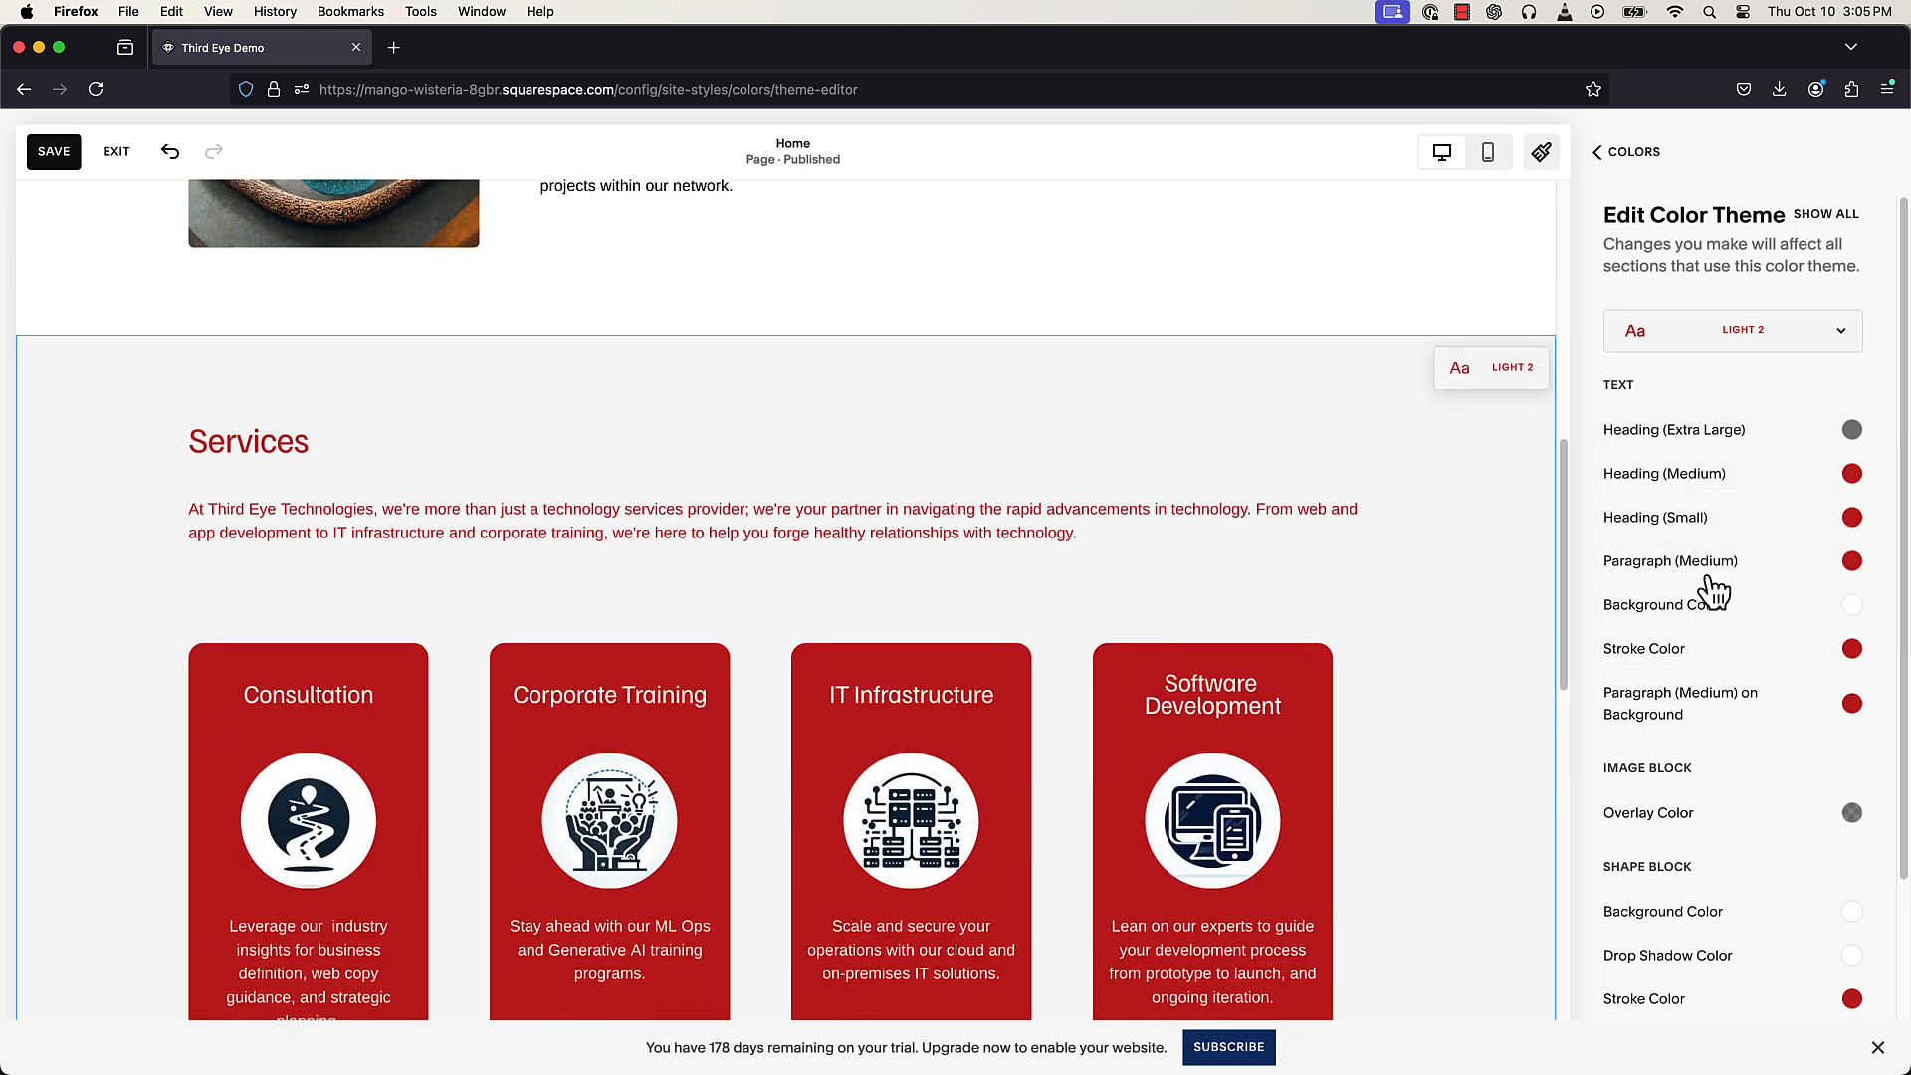
pyautogui.scroll(-3, 1712, 595)
pyautogui.scroll(3, 1702, 858)
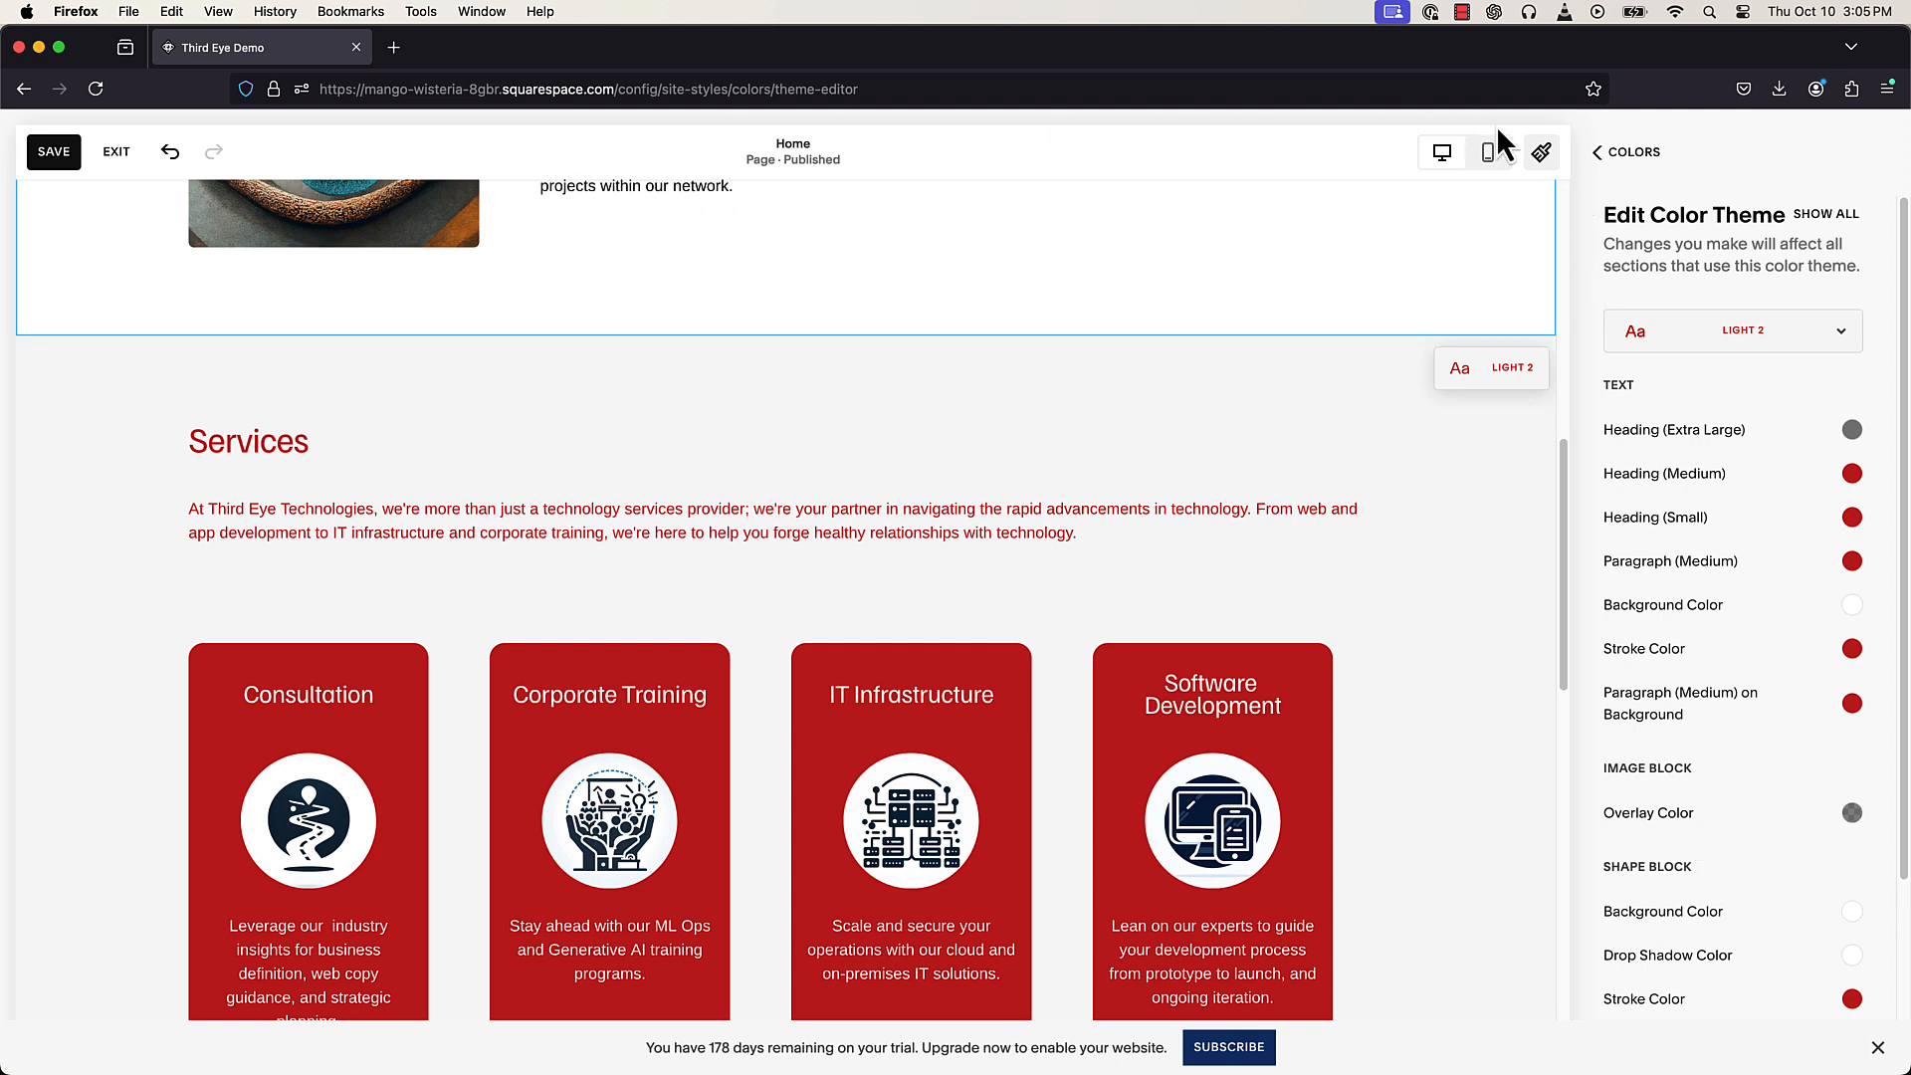
pyautogui.click(1624, 159)
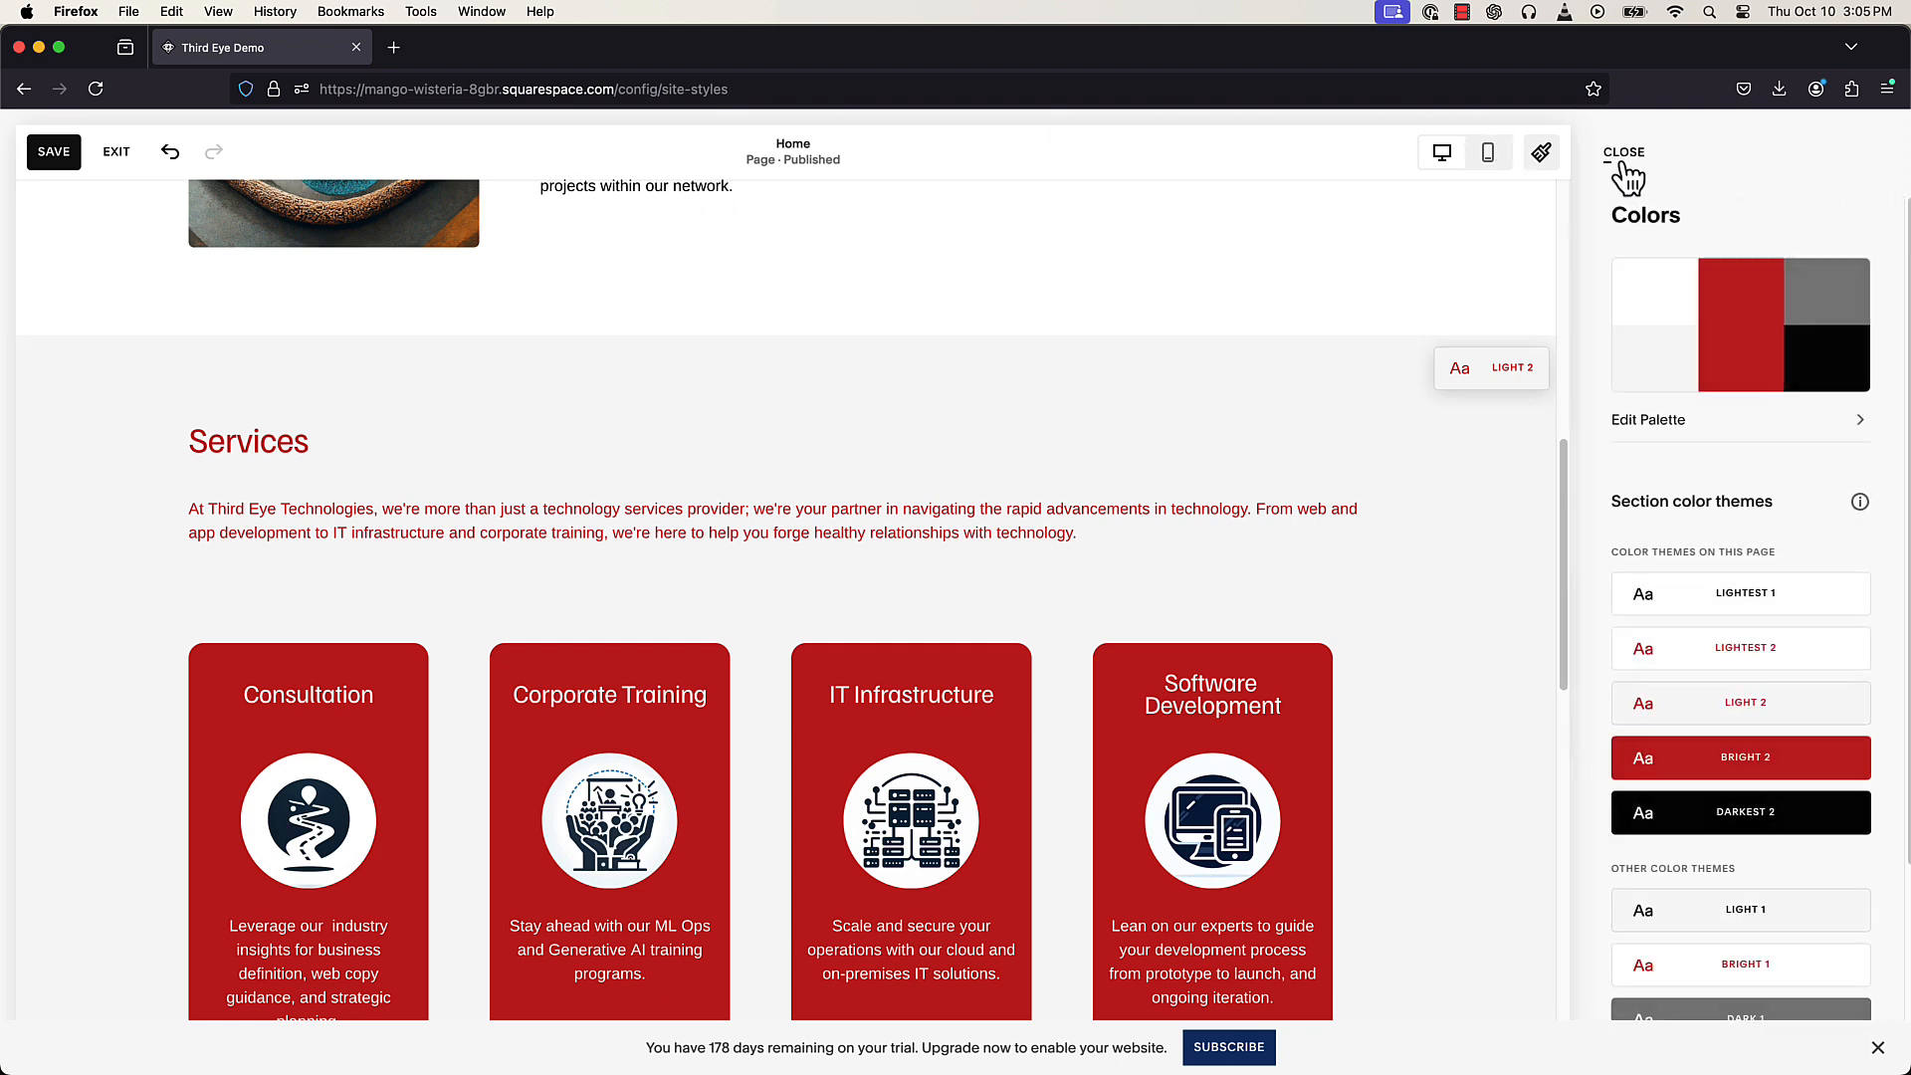
pyautogui.click(1623, 163)
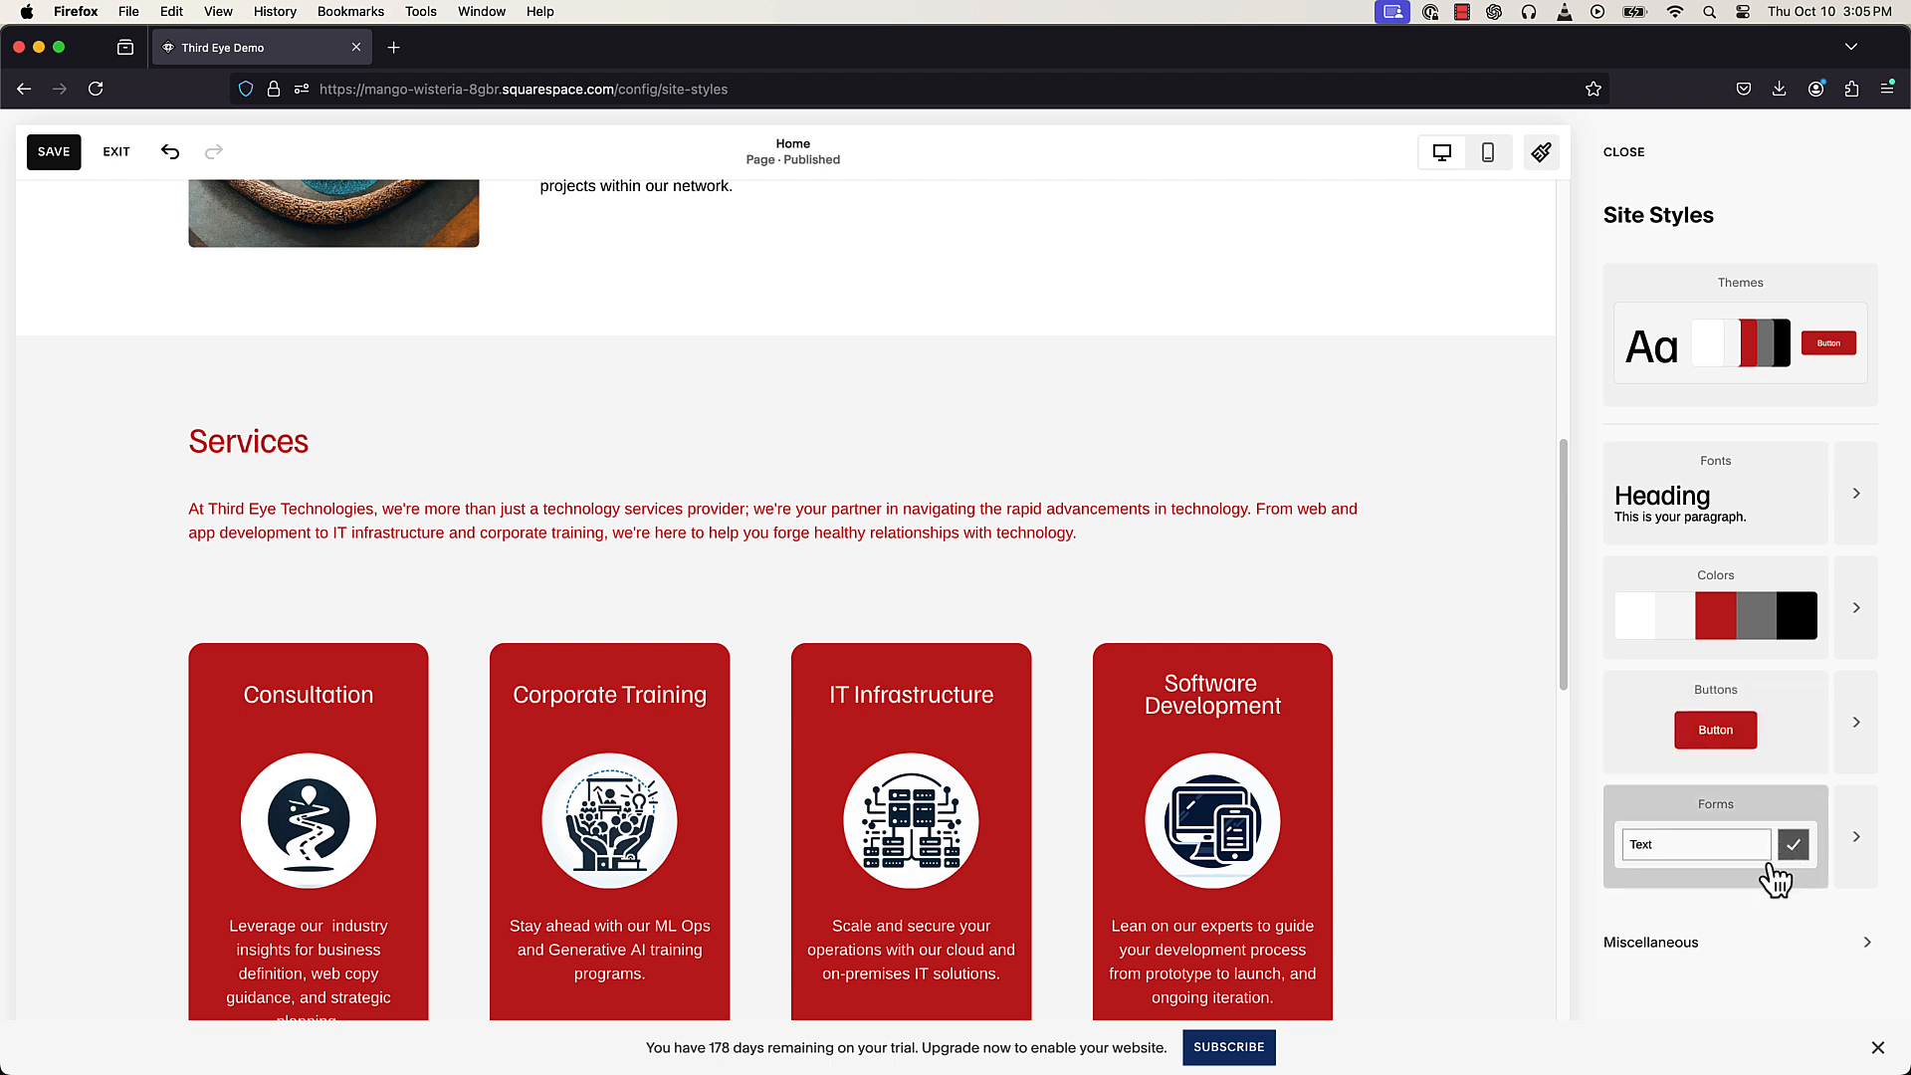
# - Try adjusting the site margin in the miscellaneous spacing styles
pyautogui.click(1727, 943)
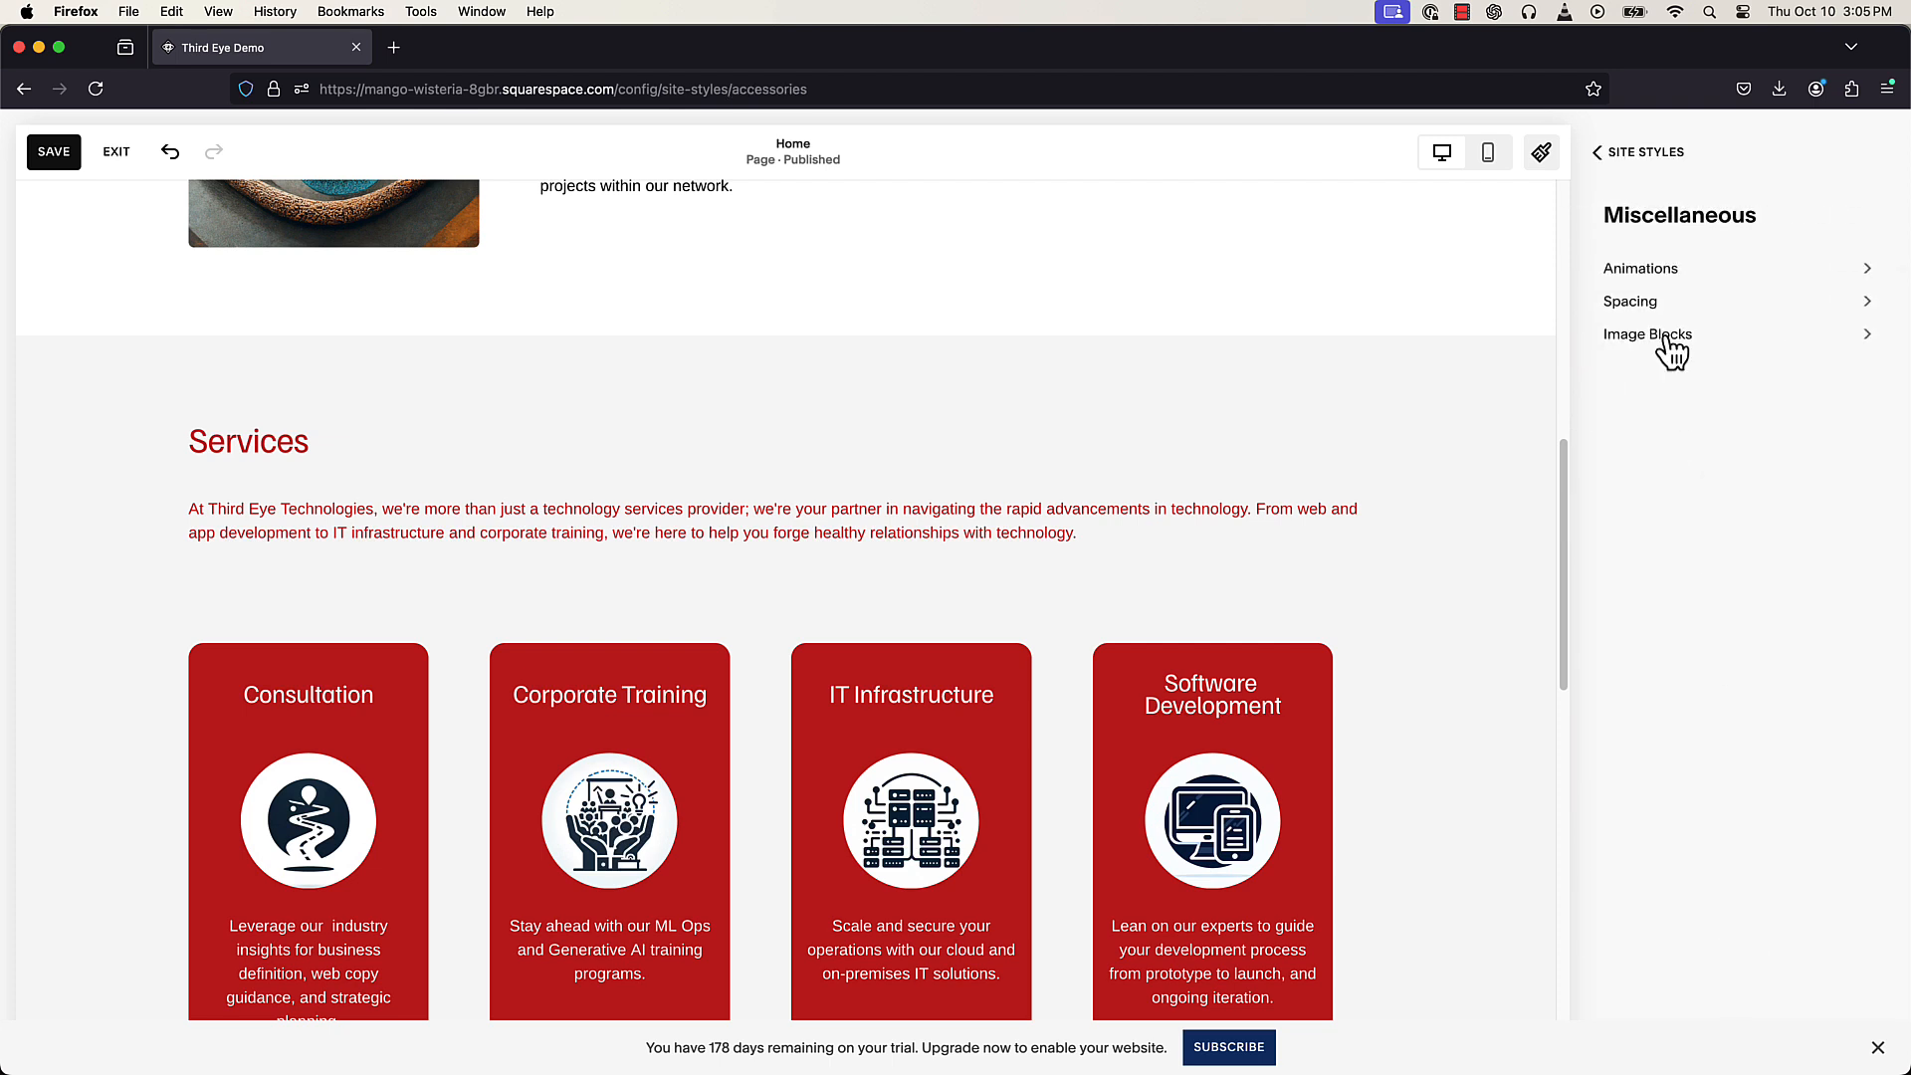
pyautogui.click(1681, 302)
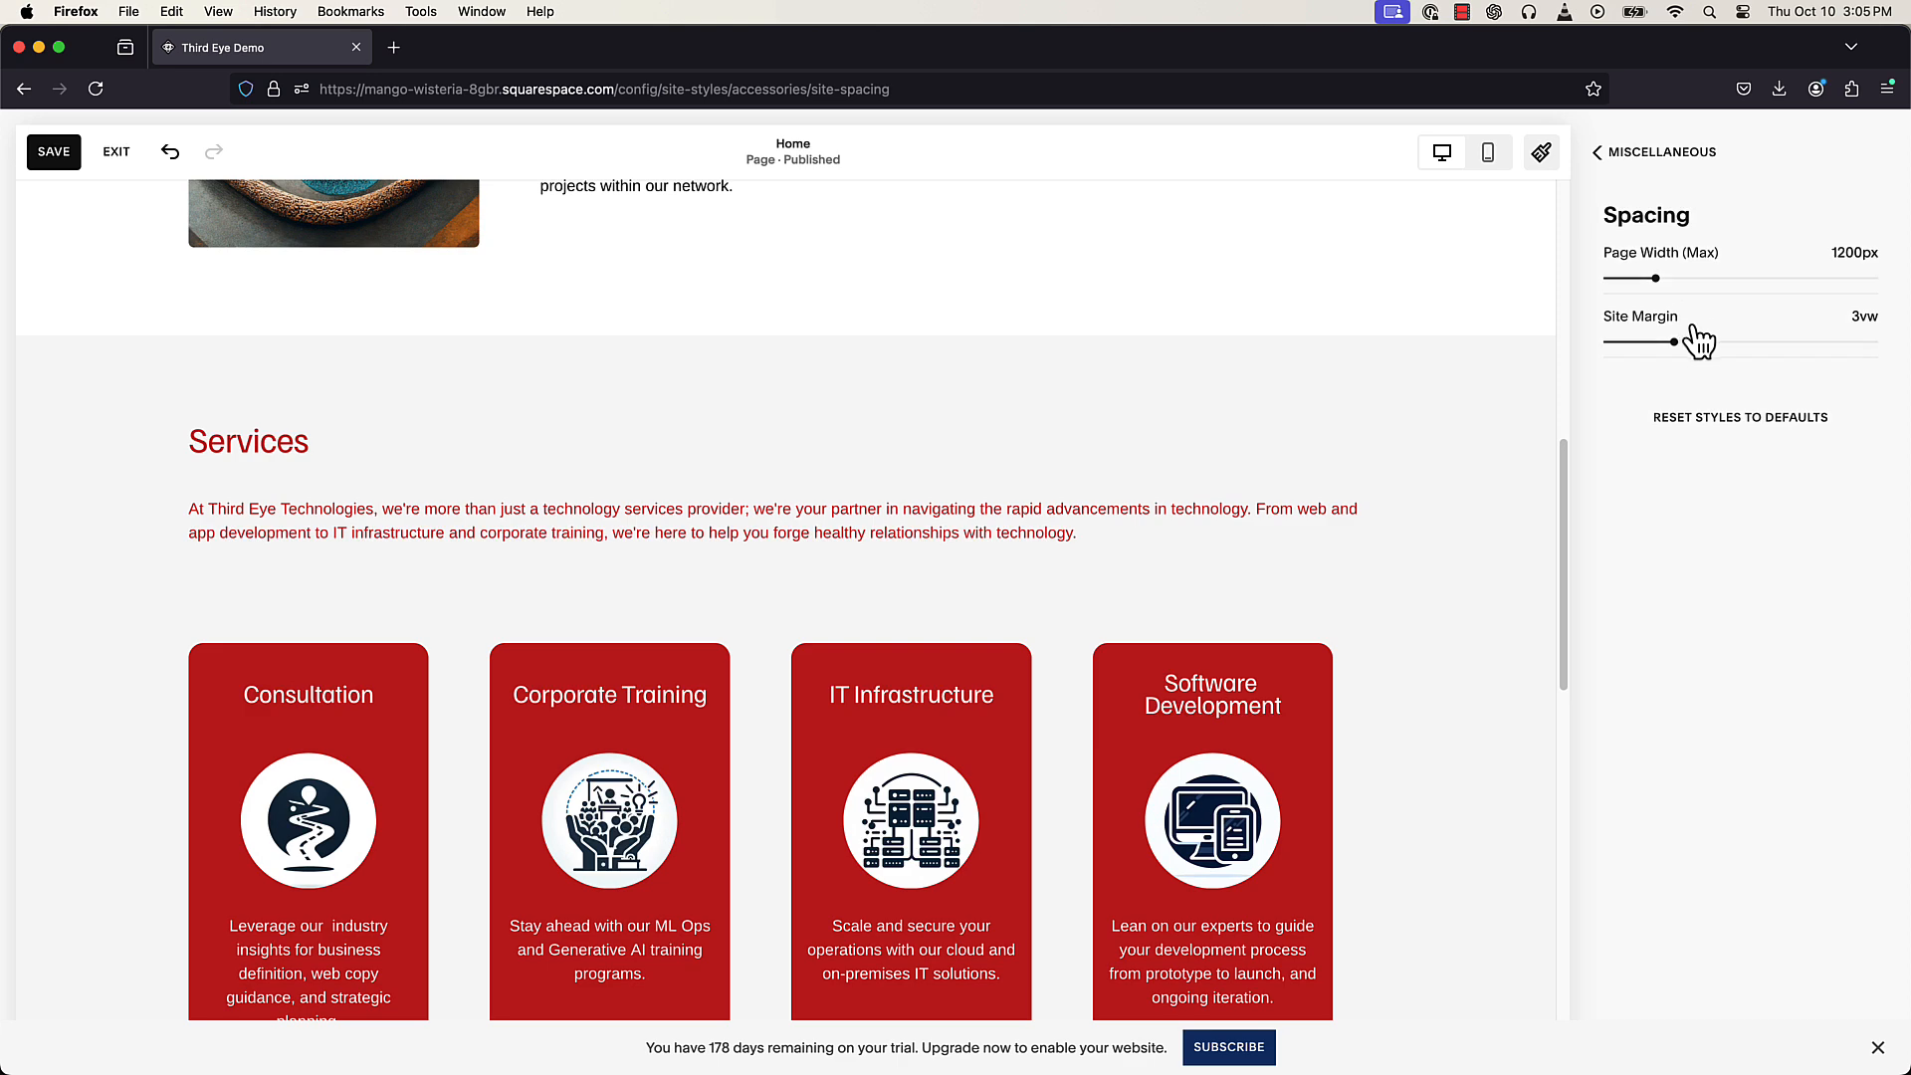
pyautogui.moveTo(1757, 341); pyautogui.dragTo(1693, 346)
pyautogui.click(1635, 155)
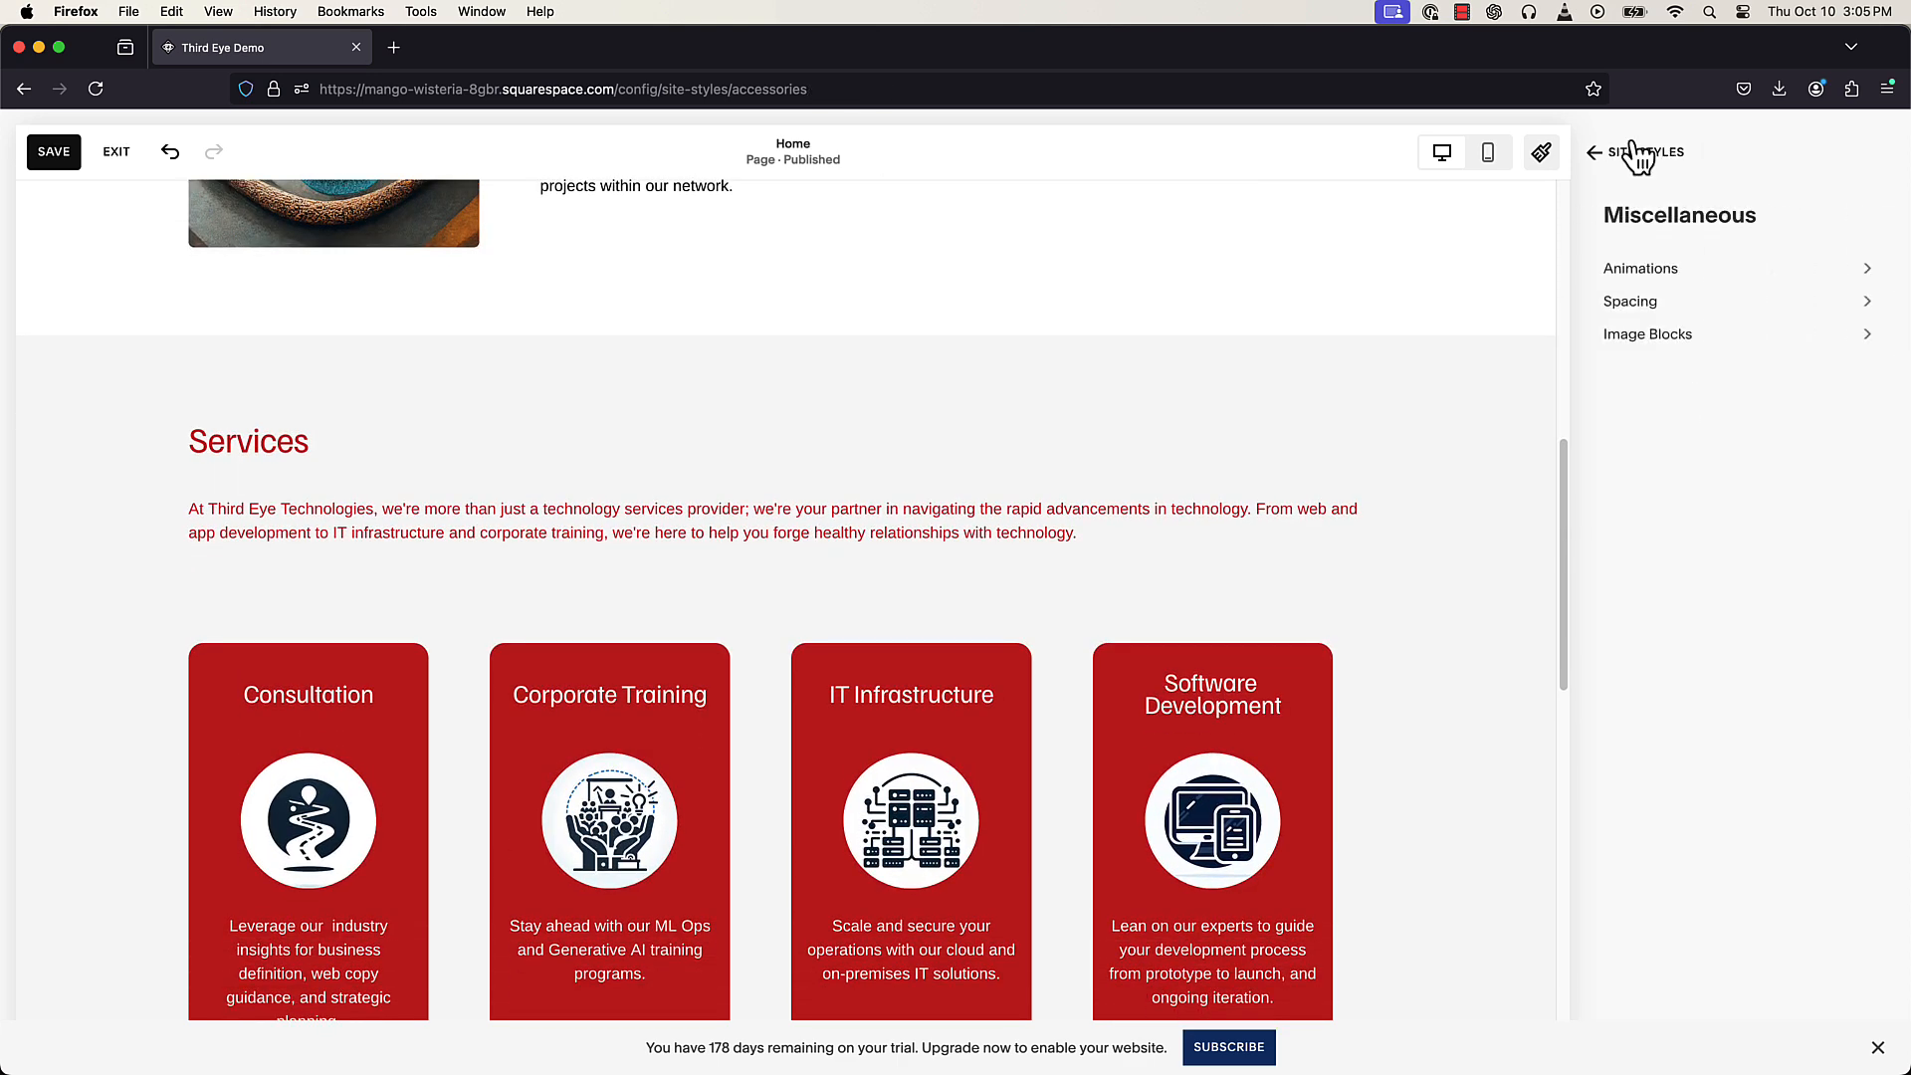
# - Exit the Home page's style editing, discarding all unsaved style changes, and close Site Styles
pyautogui.click(140, 164)
pyautogui.click(388, 305)
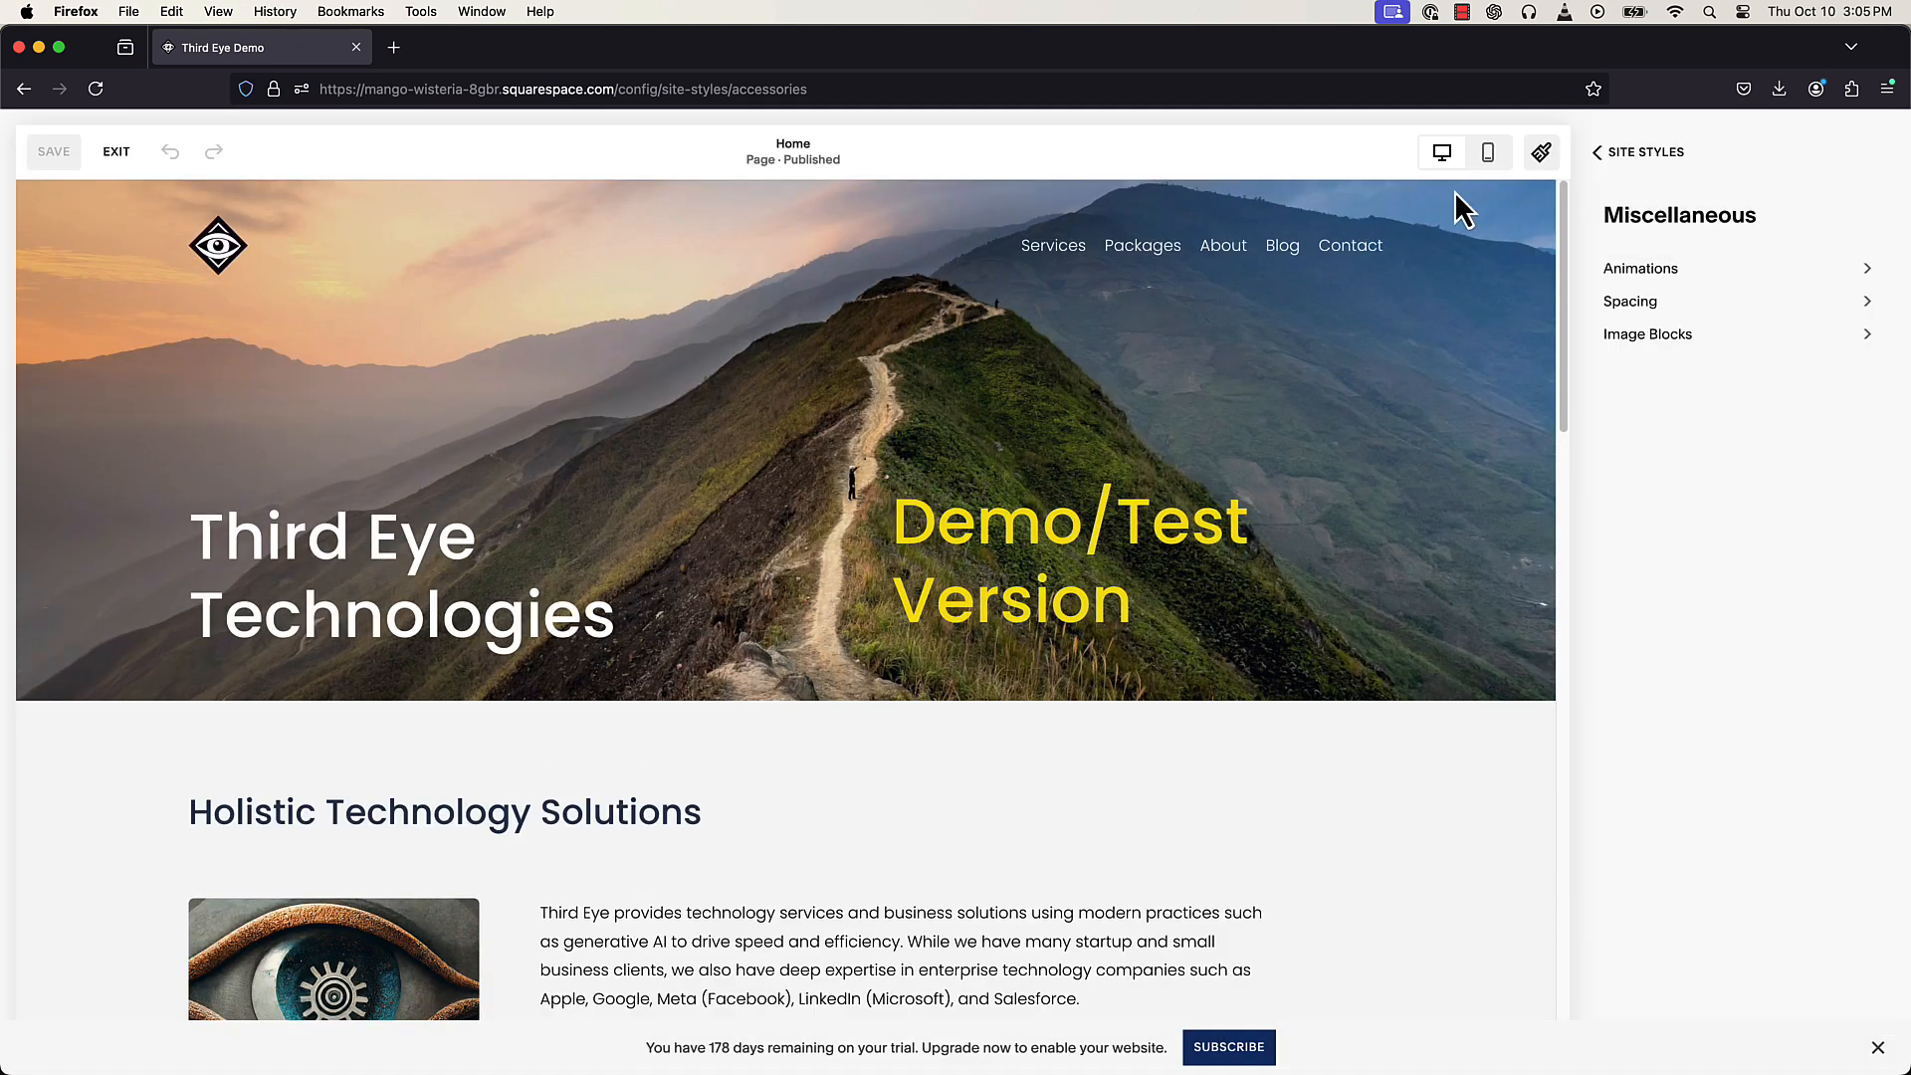
pyautogui.click(1543, 153)
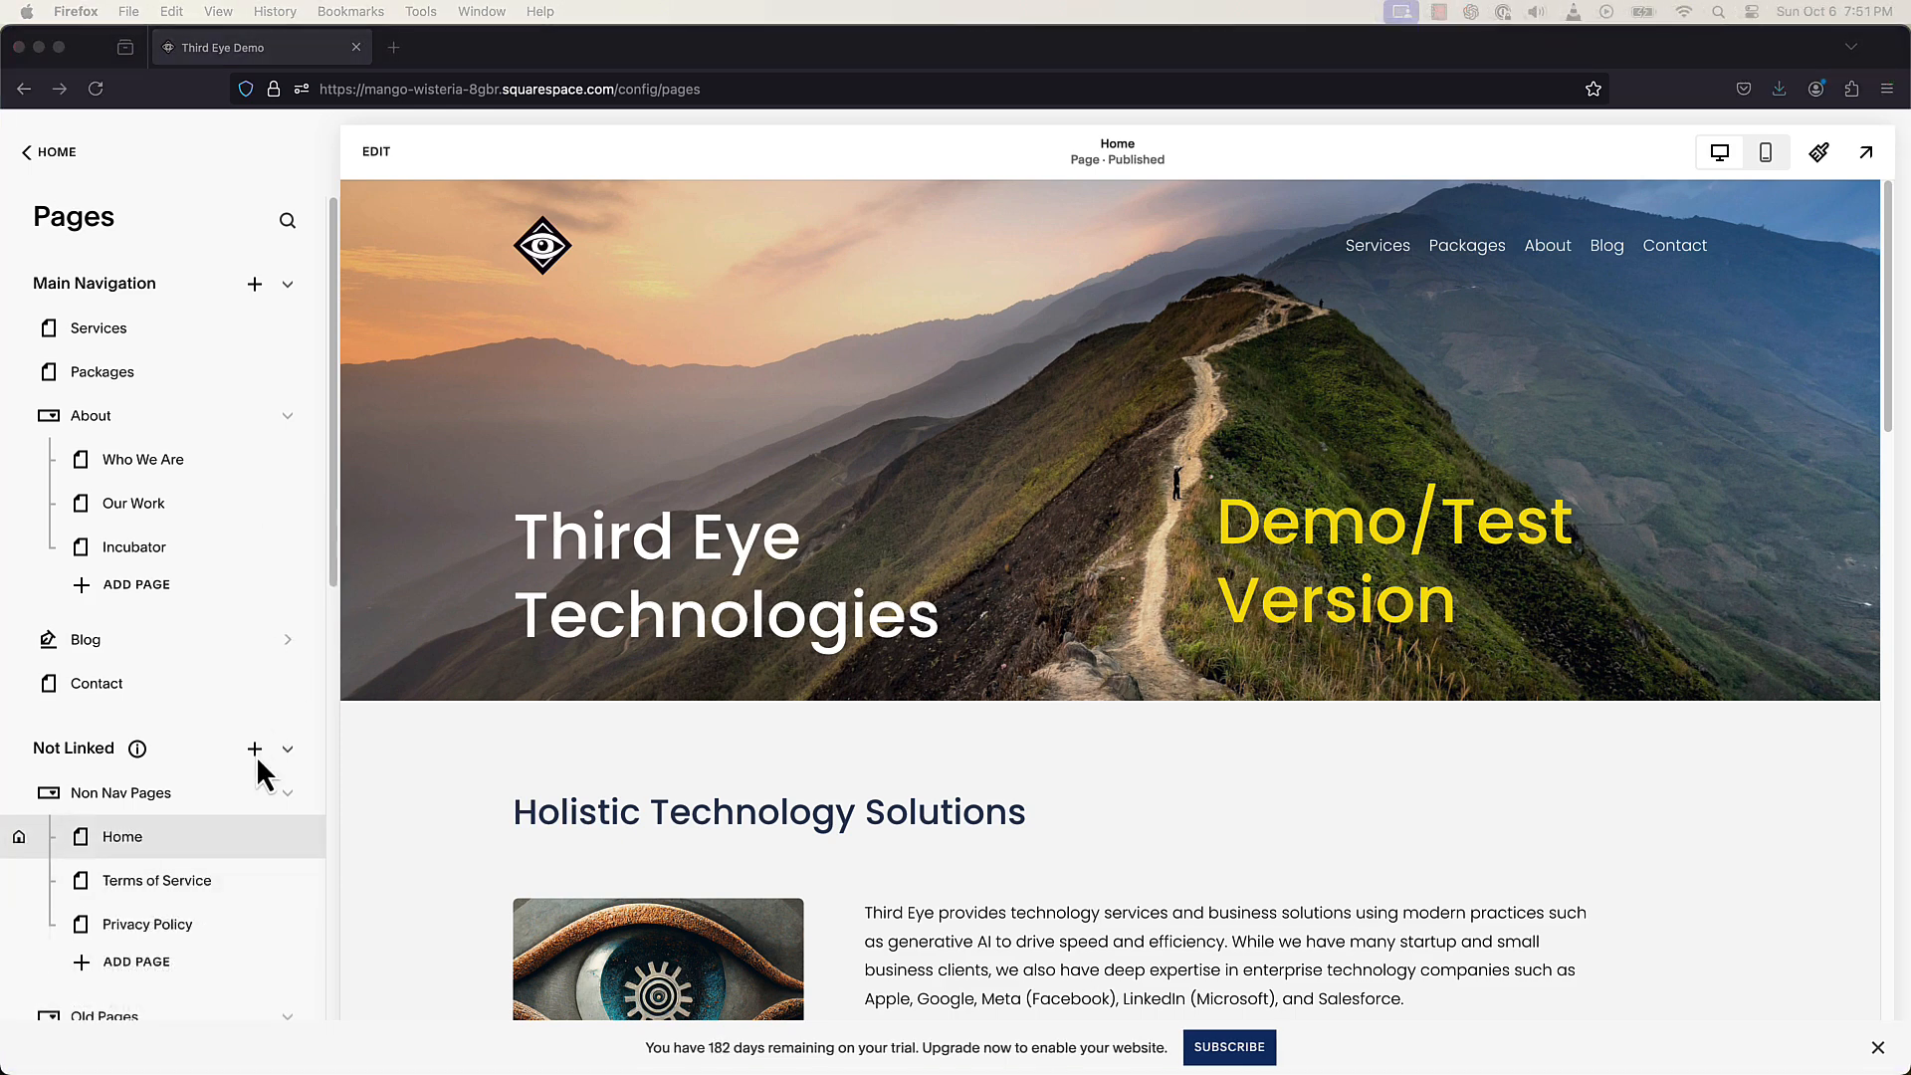
# - Preview the Digital Products and Gallery page layouts, and add a page to the main navigation using the first Reviews layout
pyautogui.click(253, 285)
pyautogui.click(254, 286)
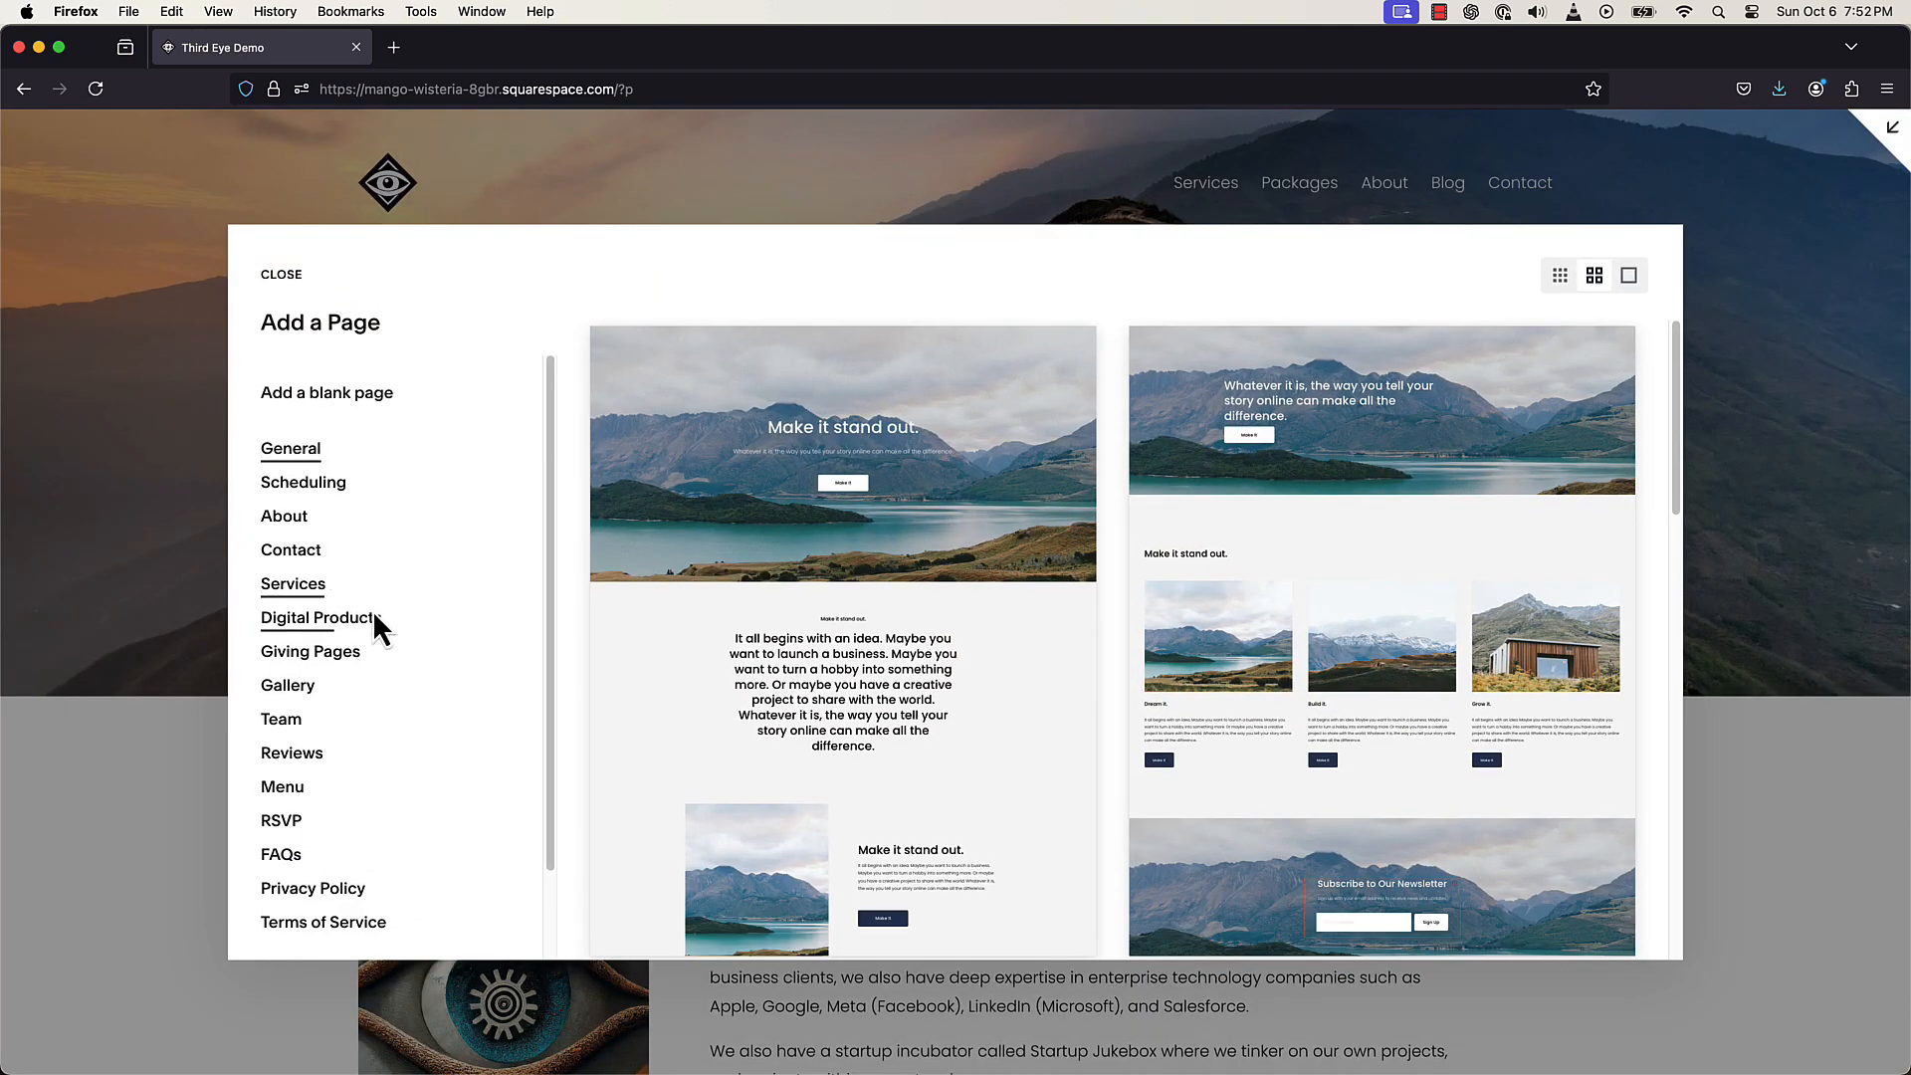
pyautogui.click(373, 618)
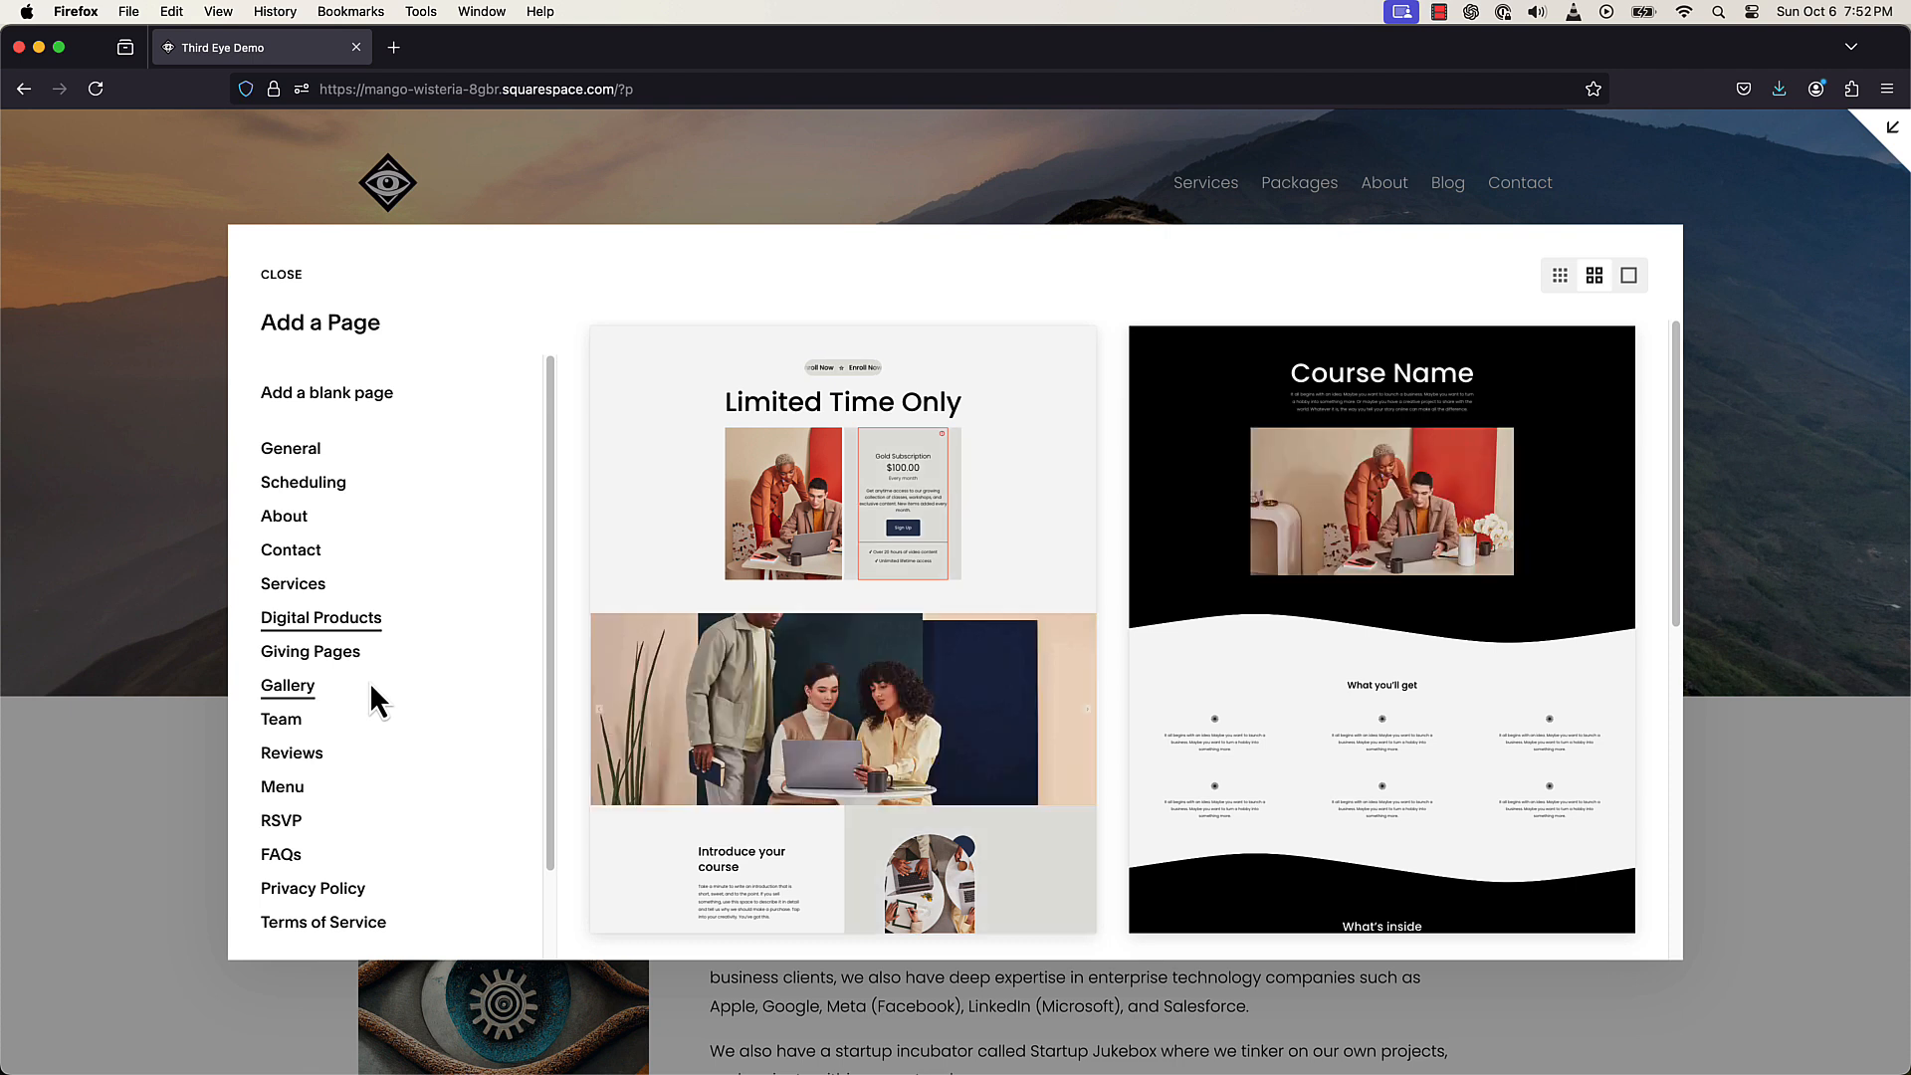
pyautogui.click(371, 685)
pyautogui.scroll(-1, 376, 726)
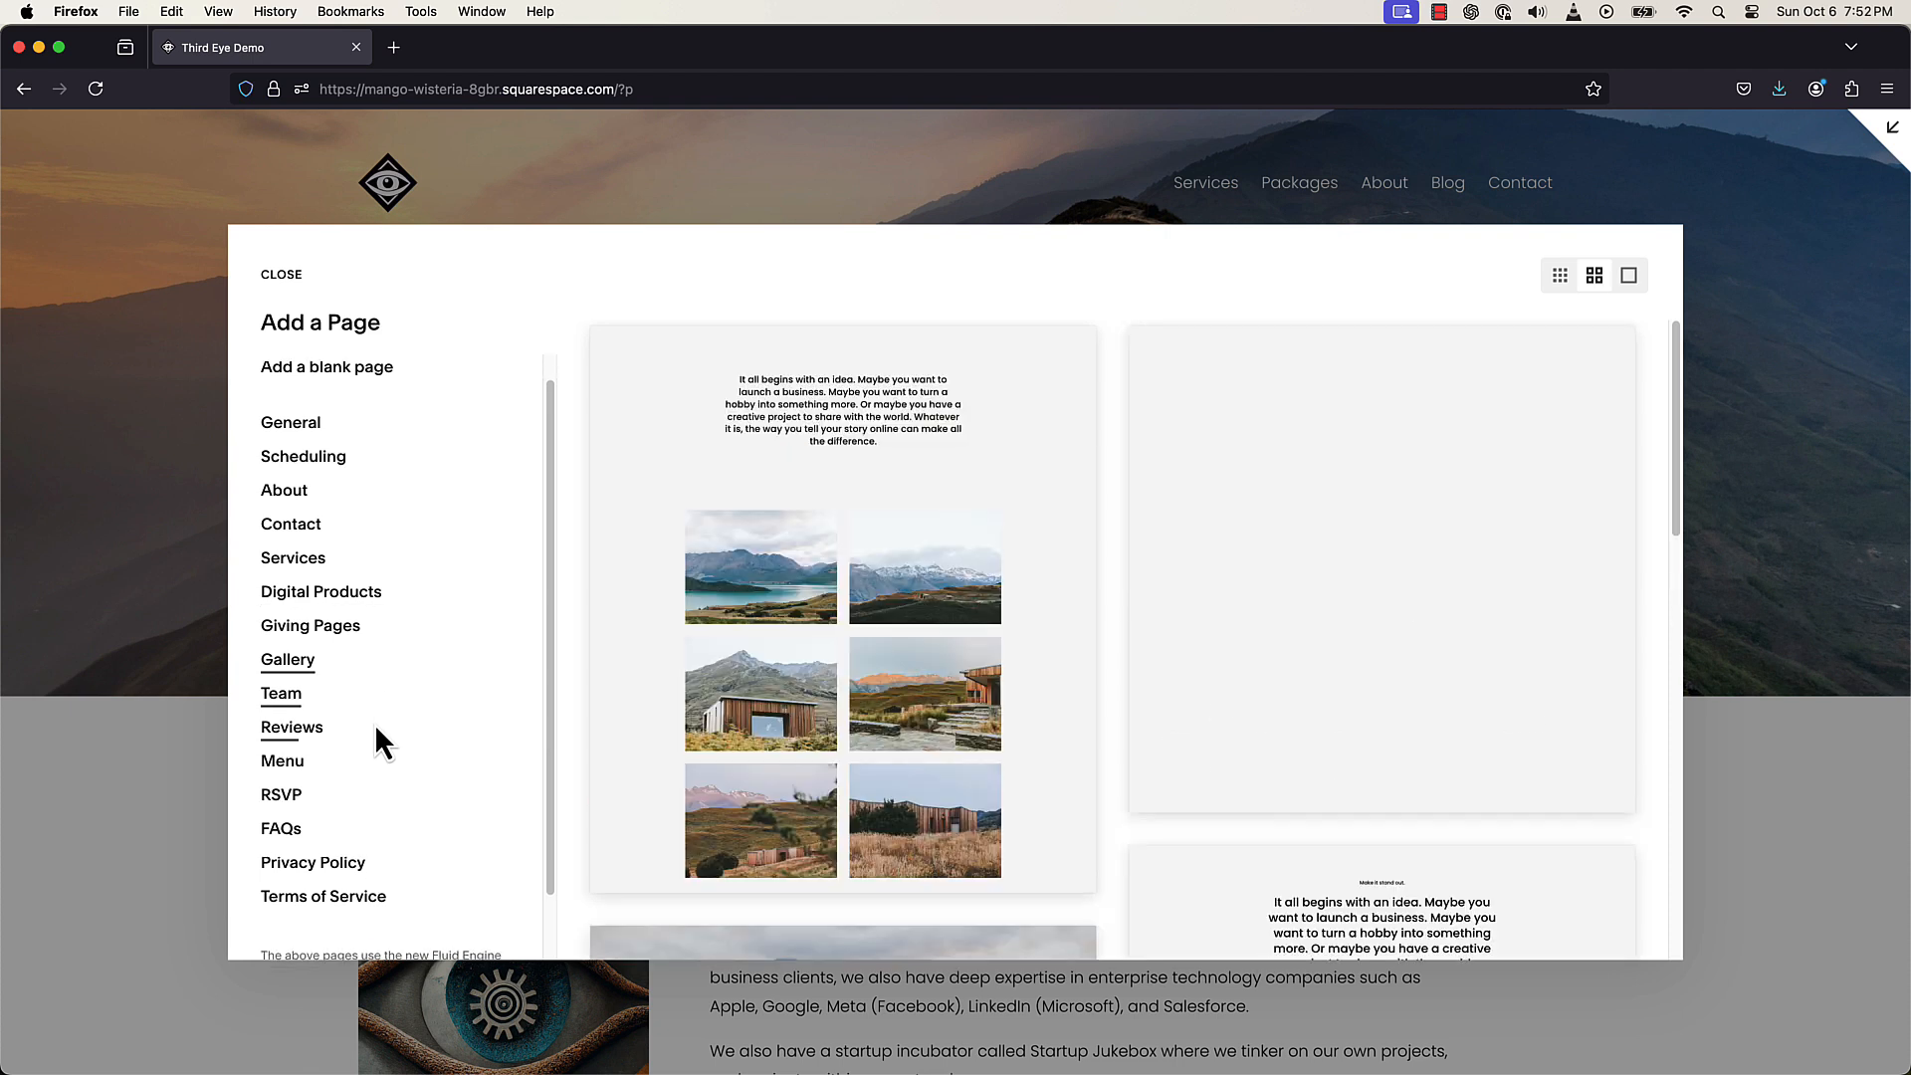
pyautogui.scroll(-1, 375, 725)
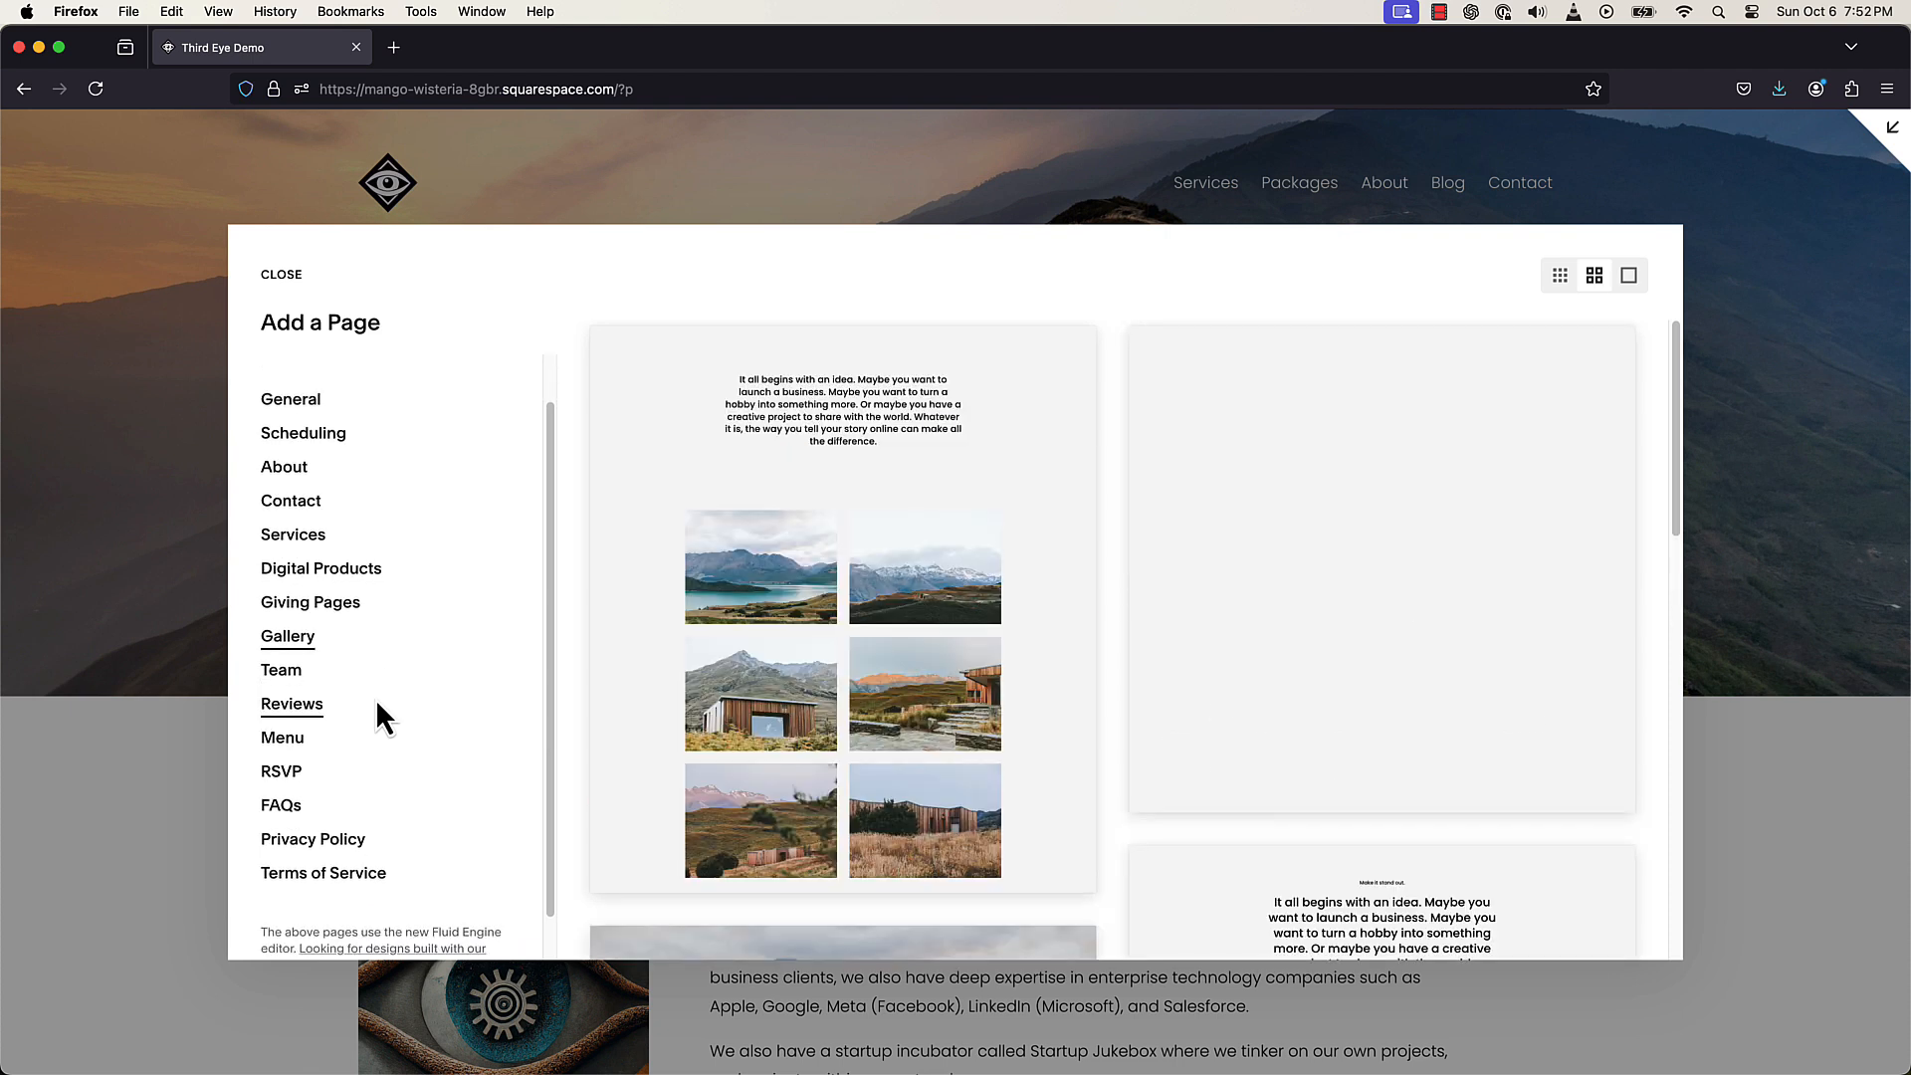
pyautogui.click(377, 704)
pyautogui.click(809, 594)
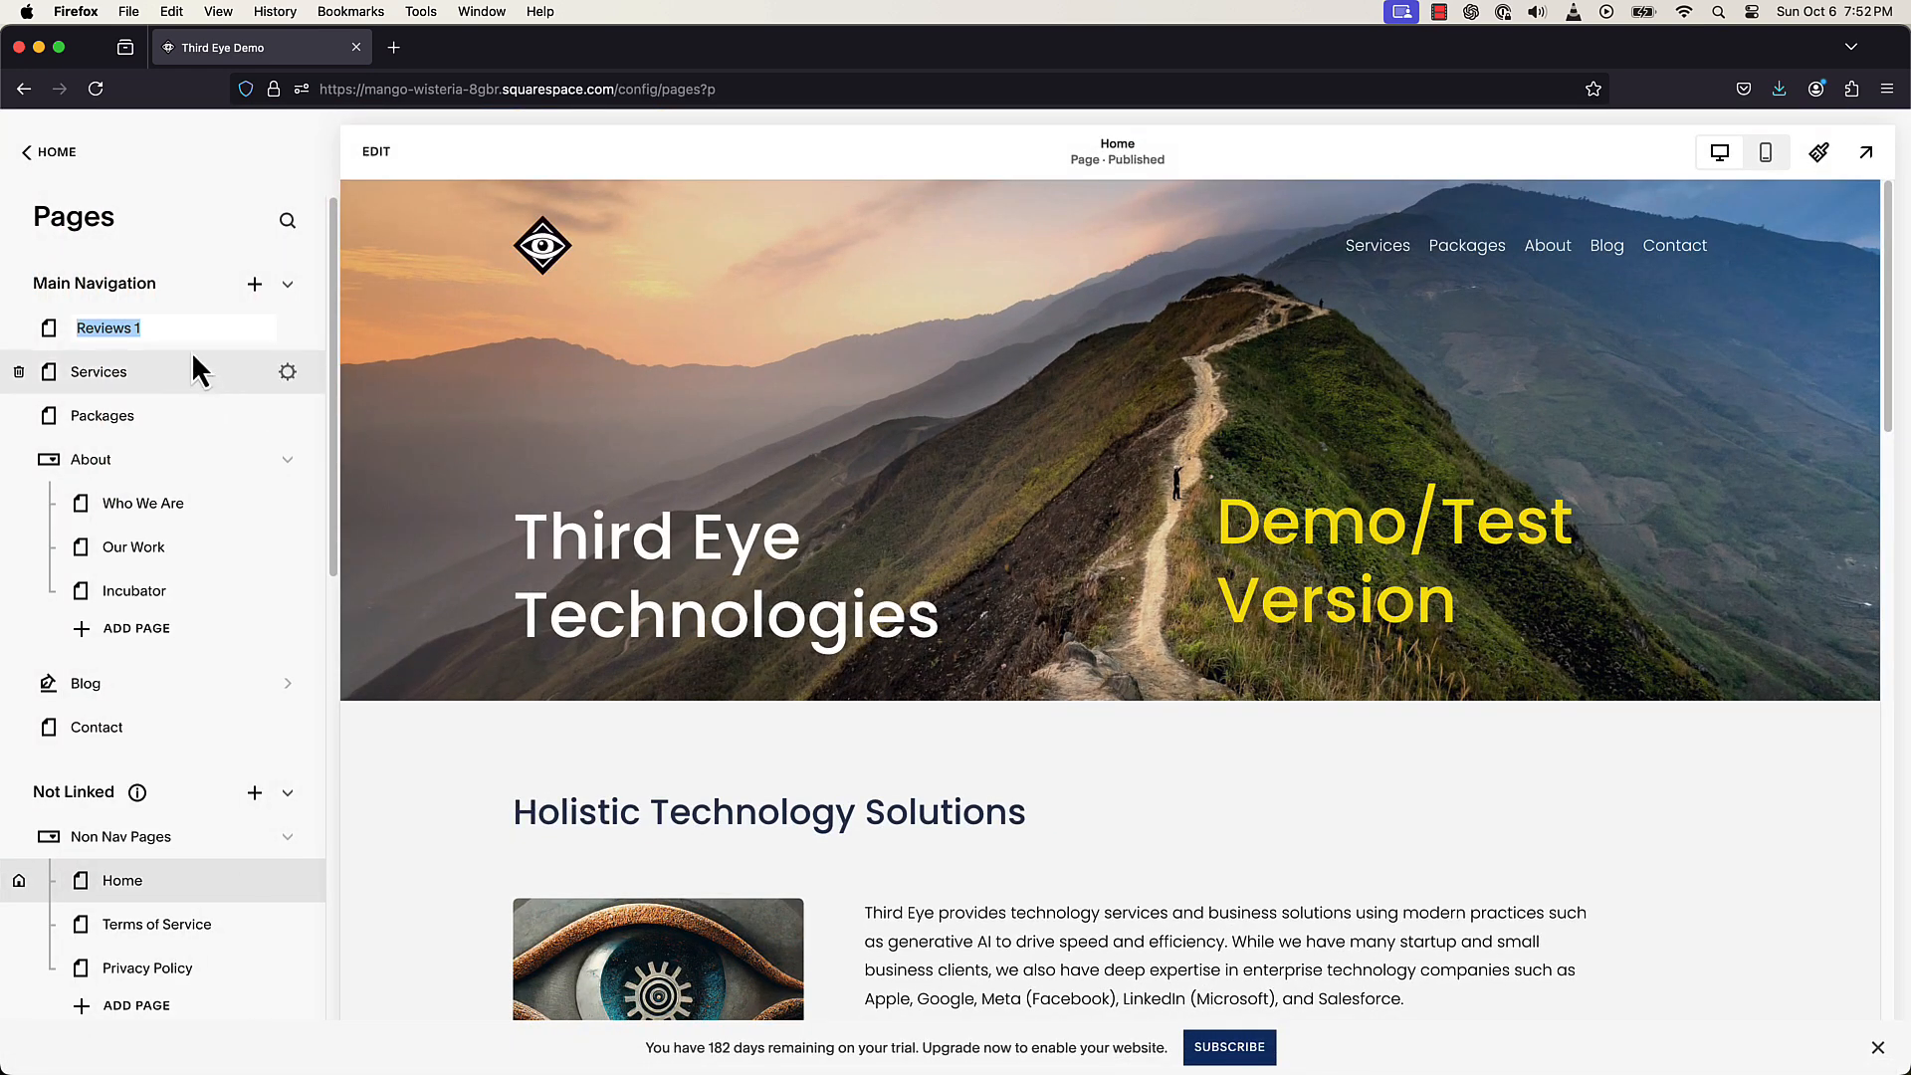
# - Rename the new page in the main navigation to Reviews and look over its layout
pyautogui.click(155, 329)
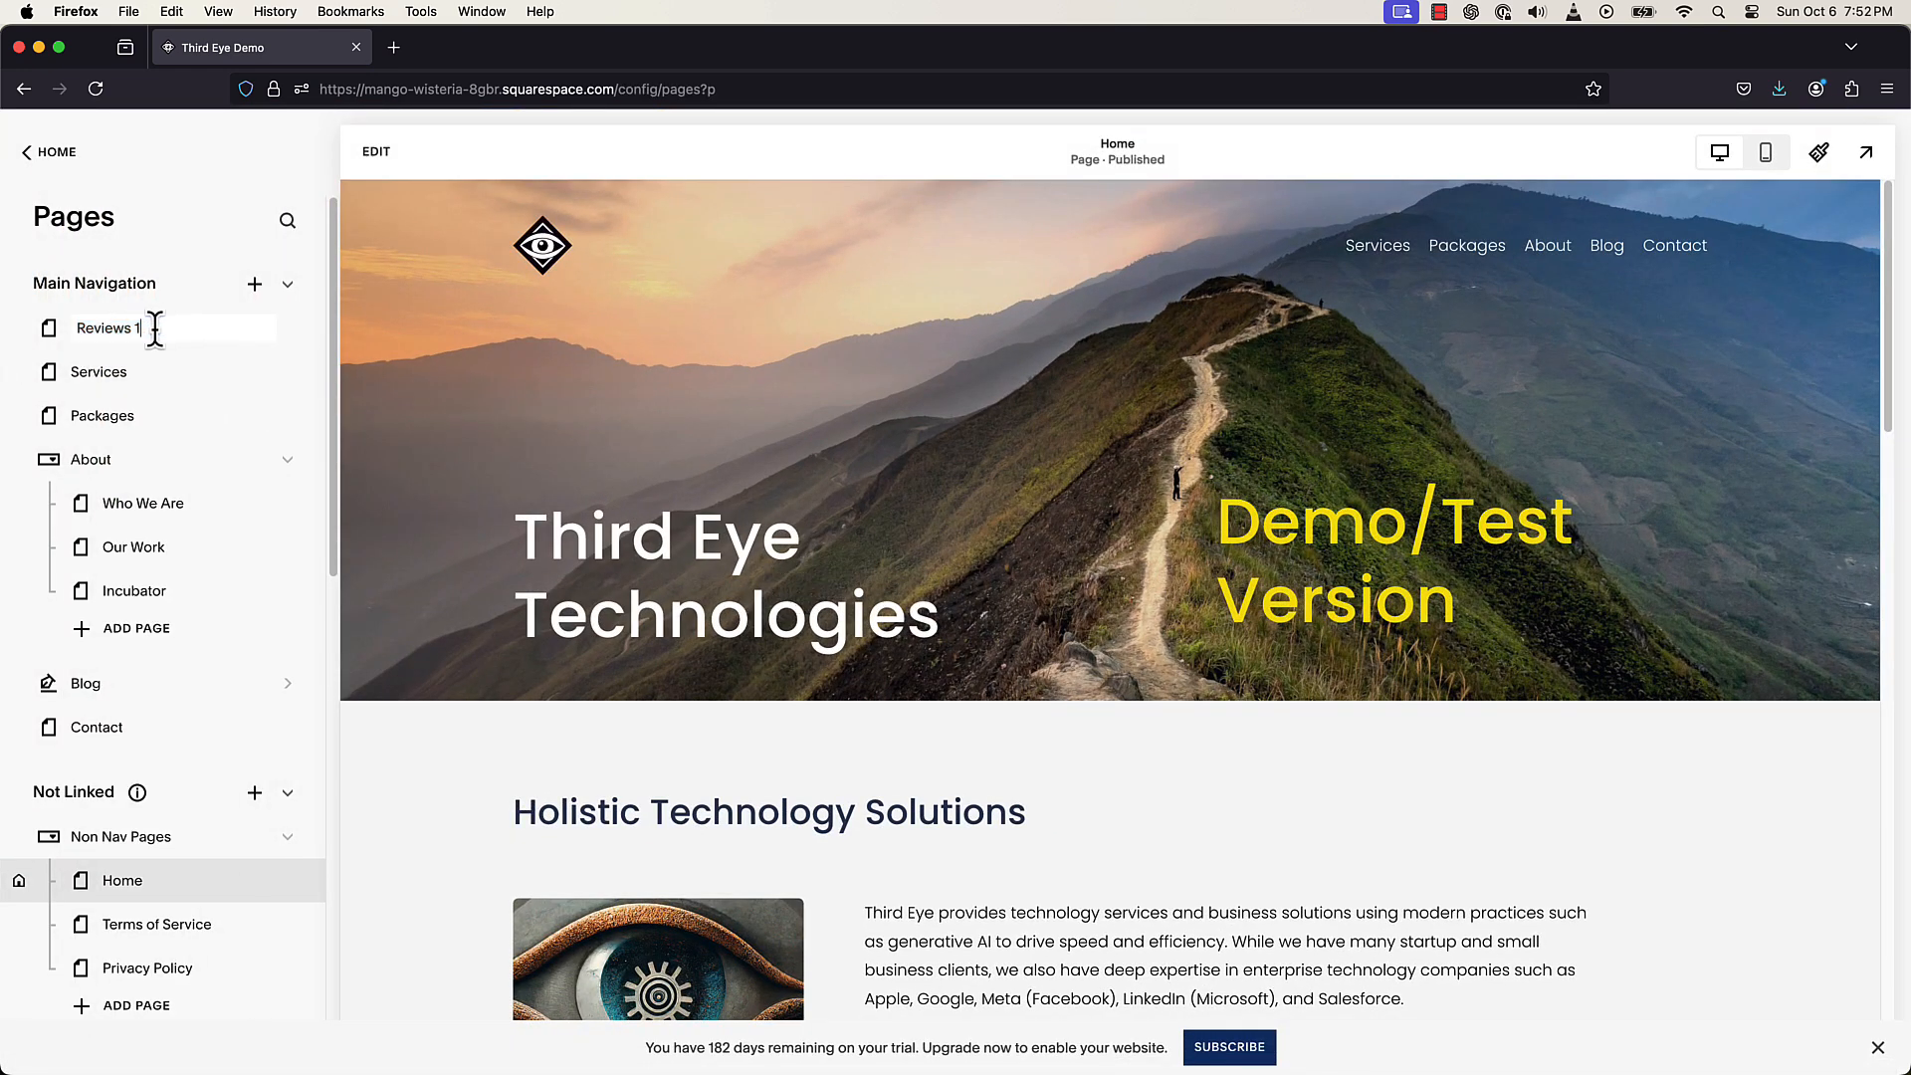
pyautogui.press('Return')
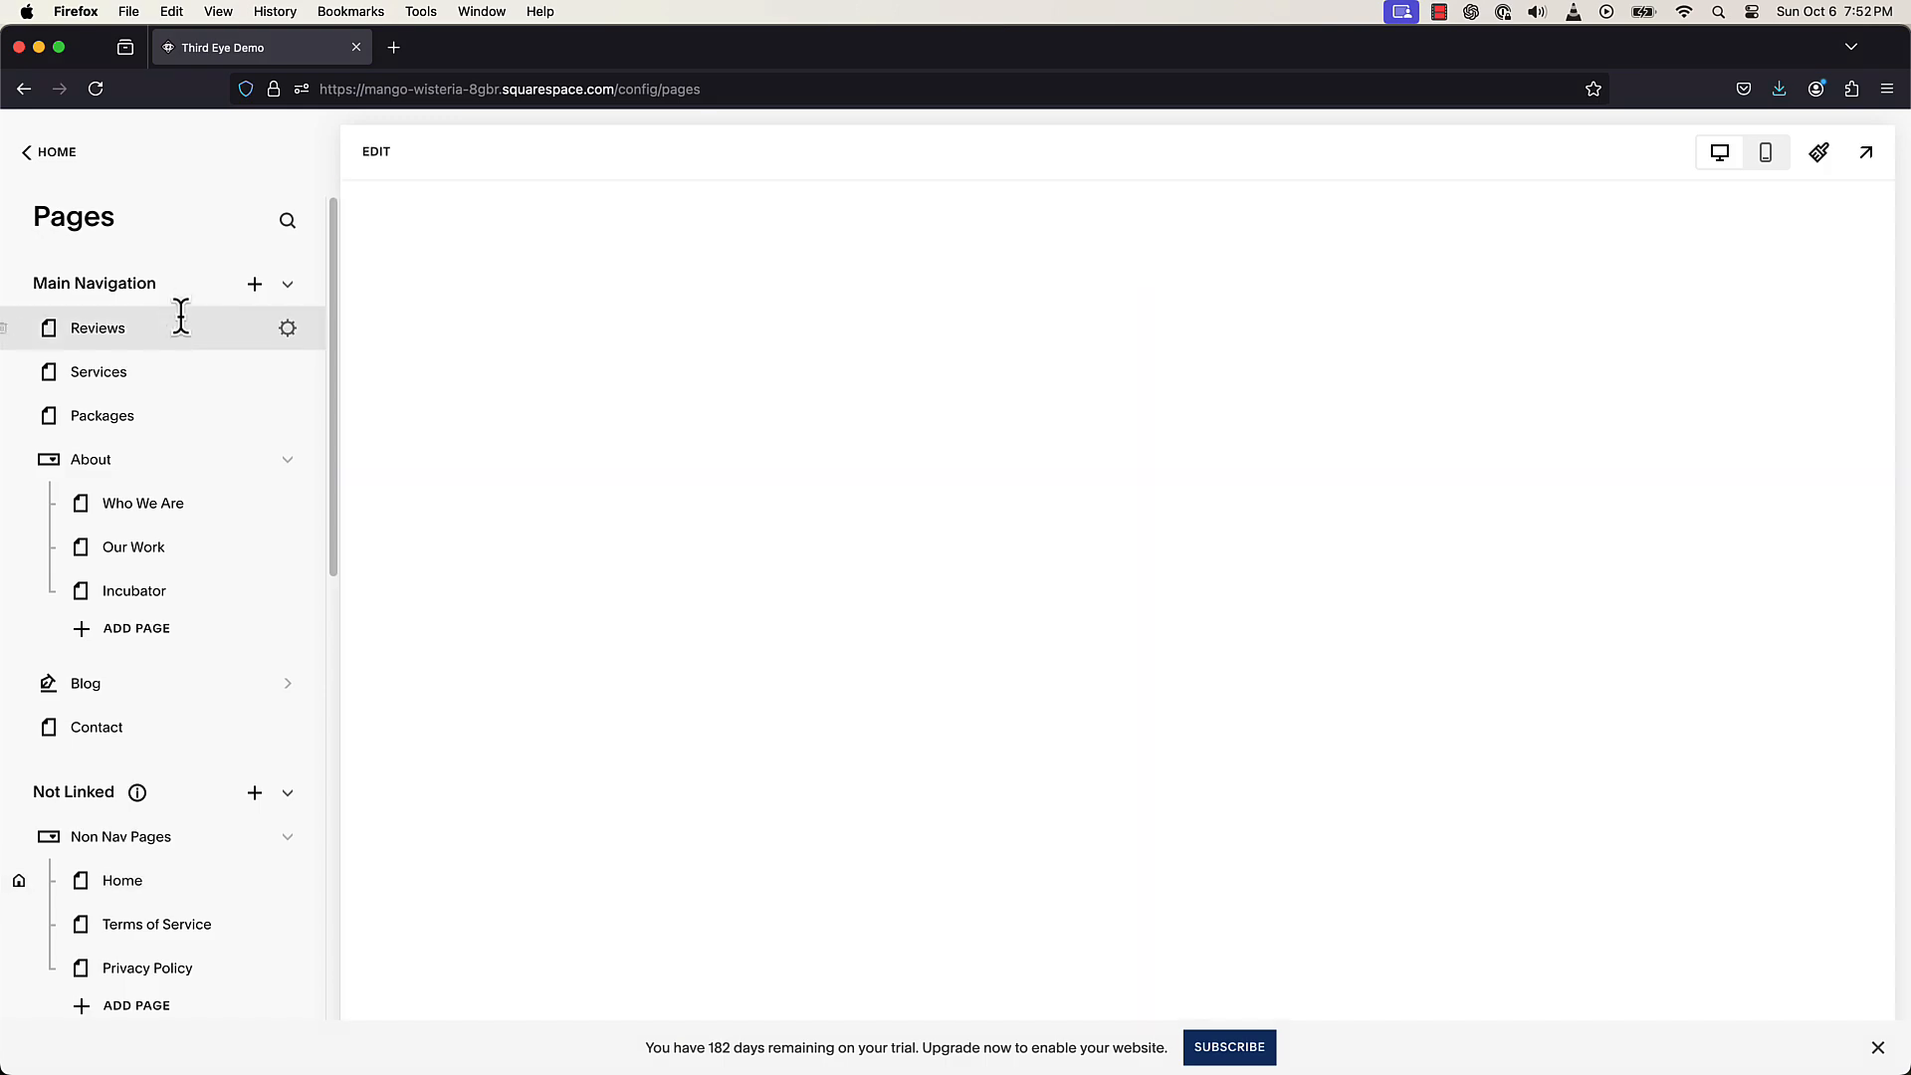
pyautogui.scroll(-10, 663, 665)
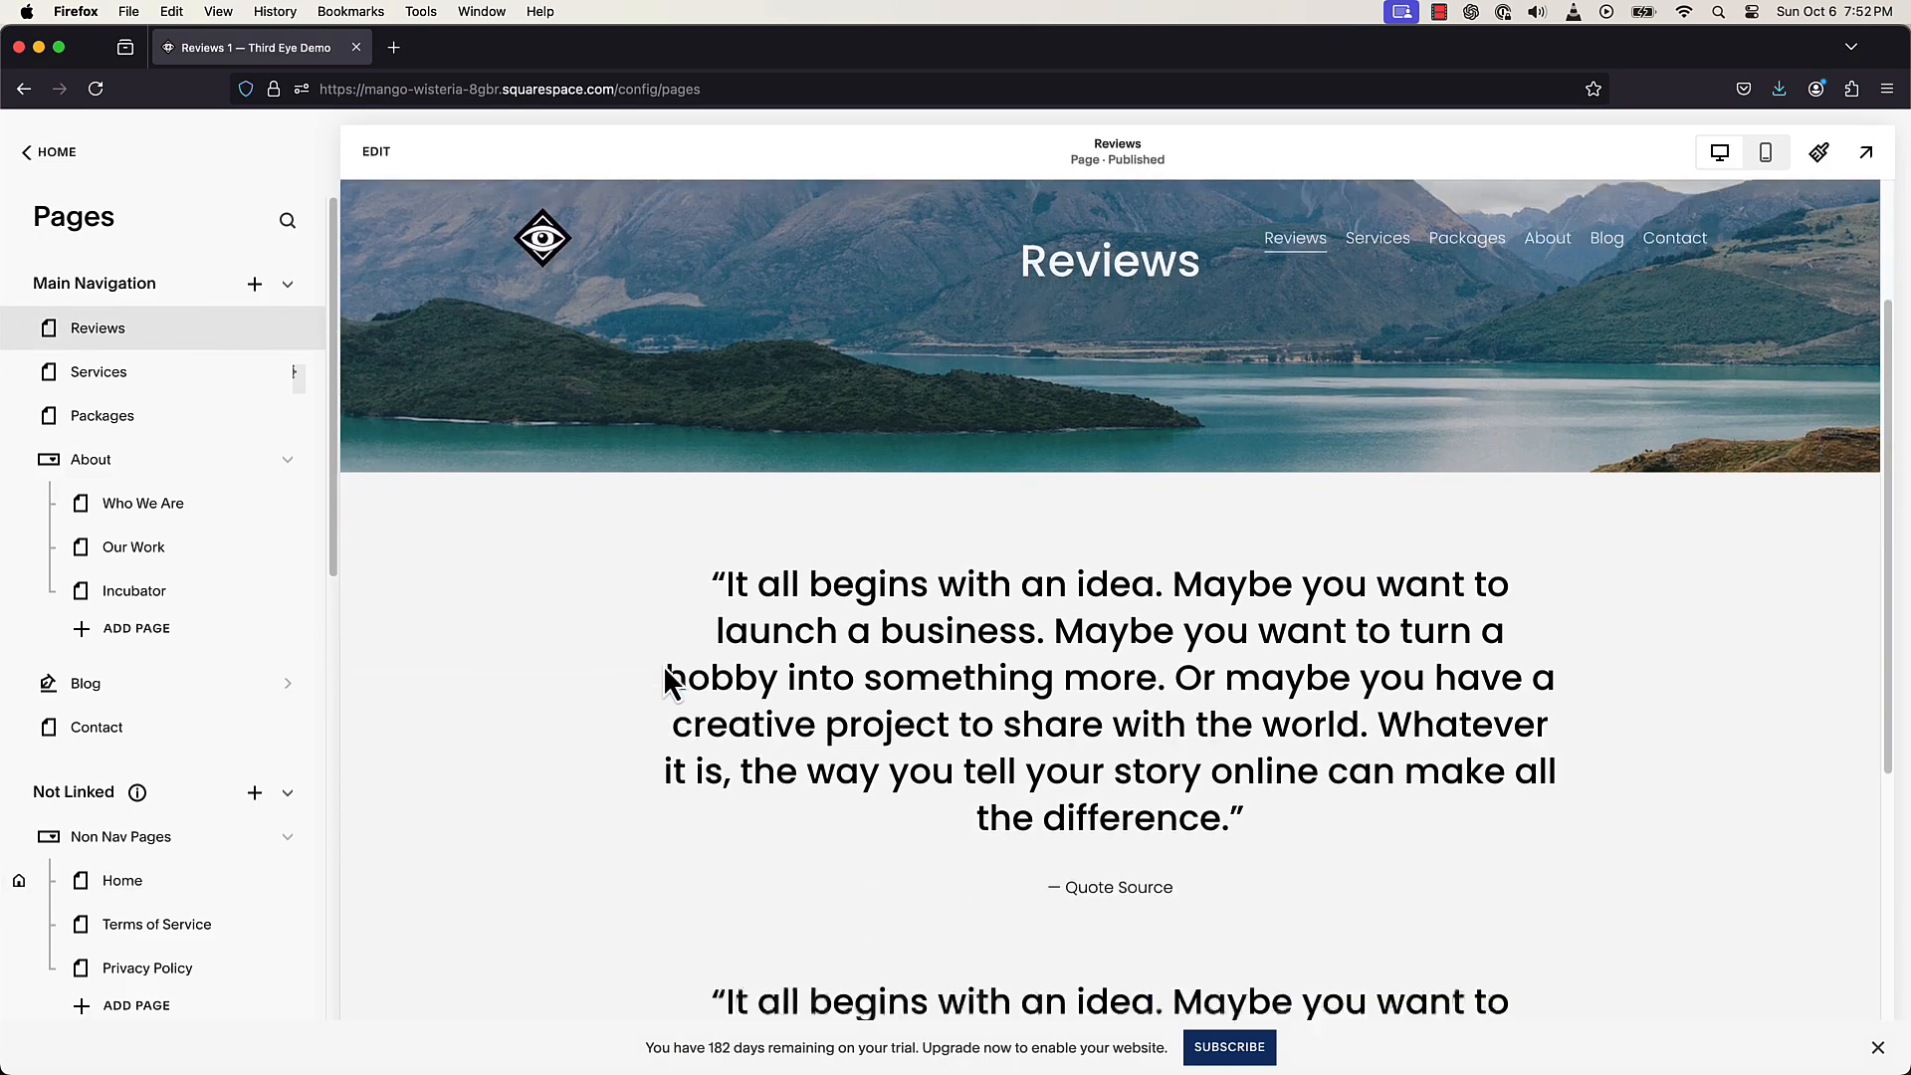
pyautogui.scroll(10, 665, 671)
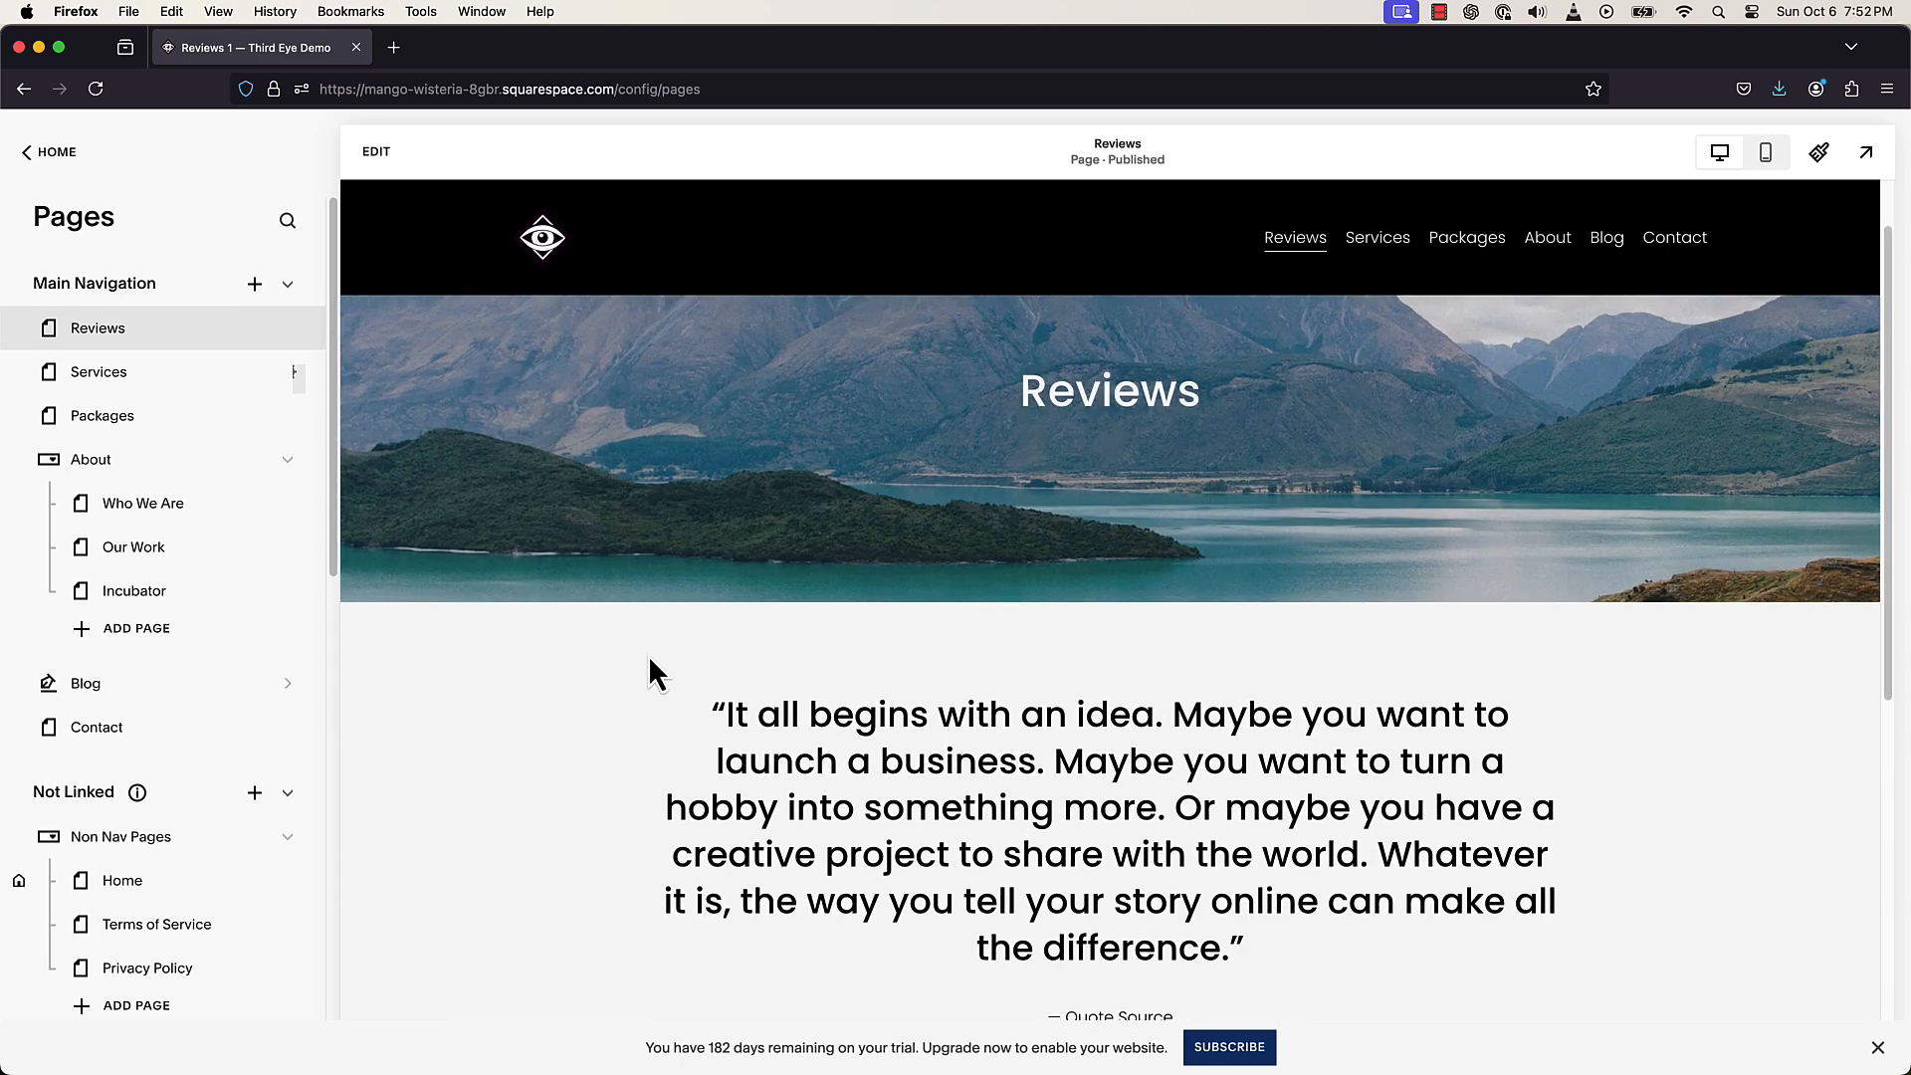
# - Review the Reviews page's General, Navigation, SEO, Advanced and Social Image settings, and close them without changes
pyautogui.click(289, 333)
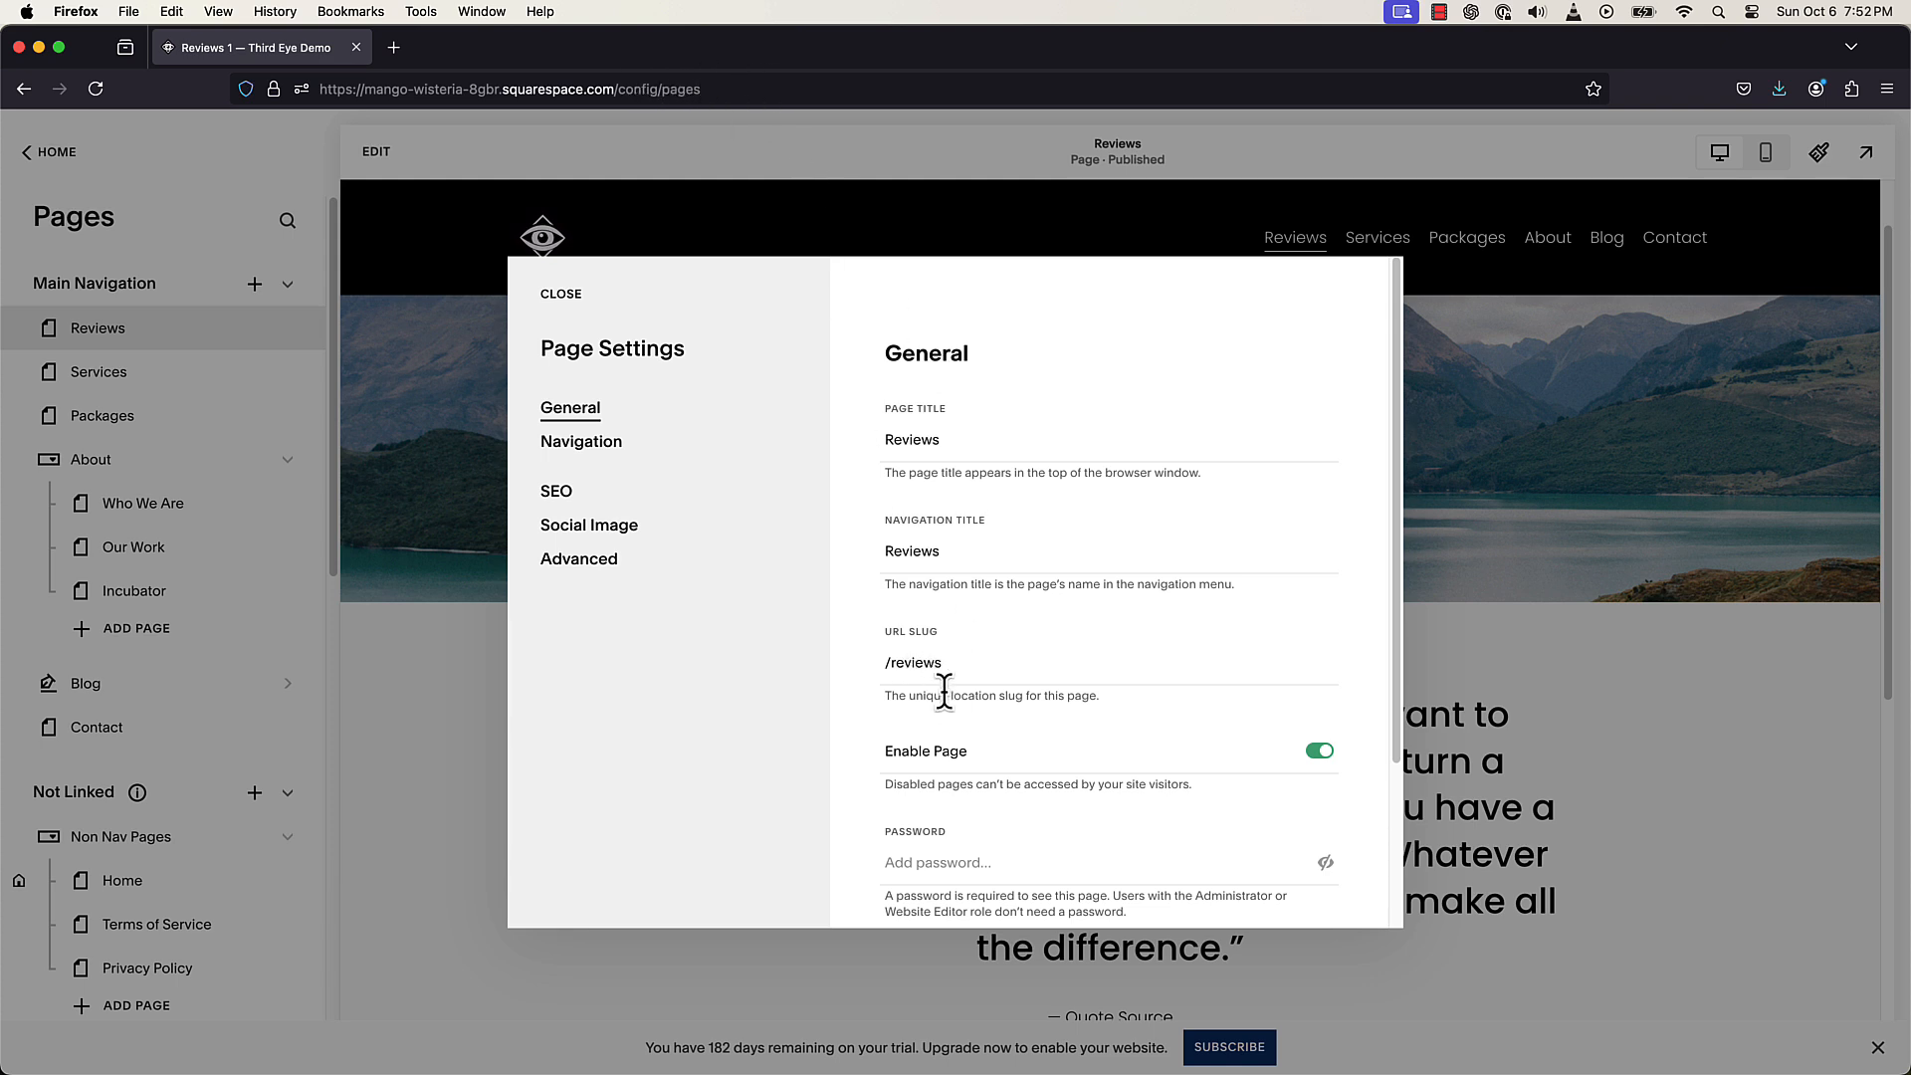
pyautogui.scroll(-2, 943, 691)
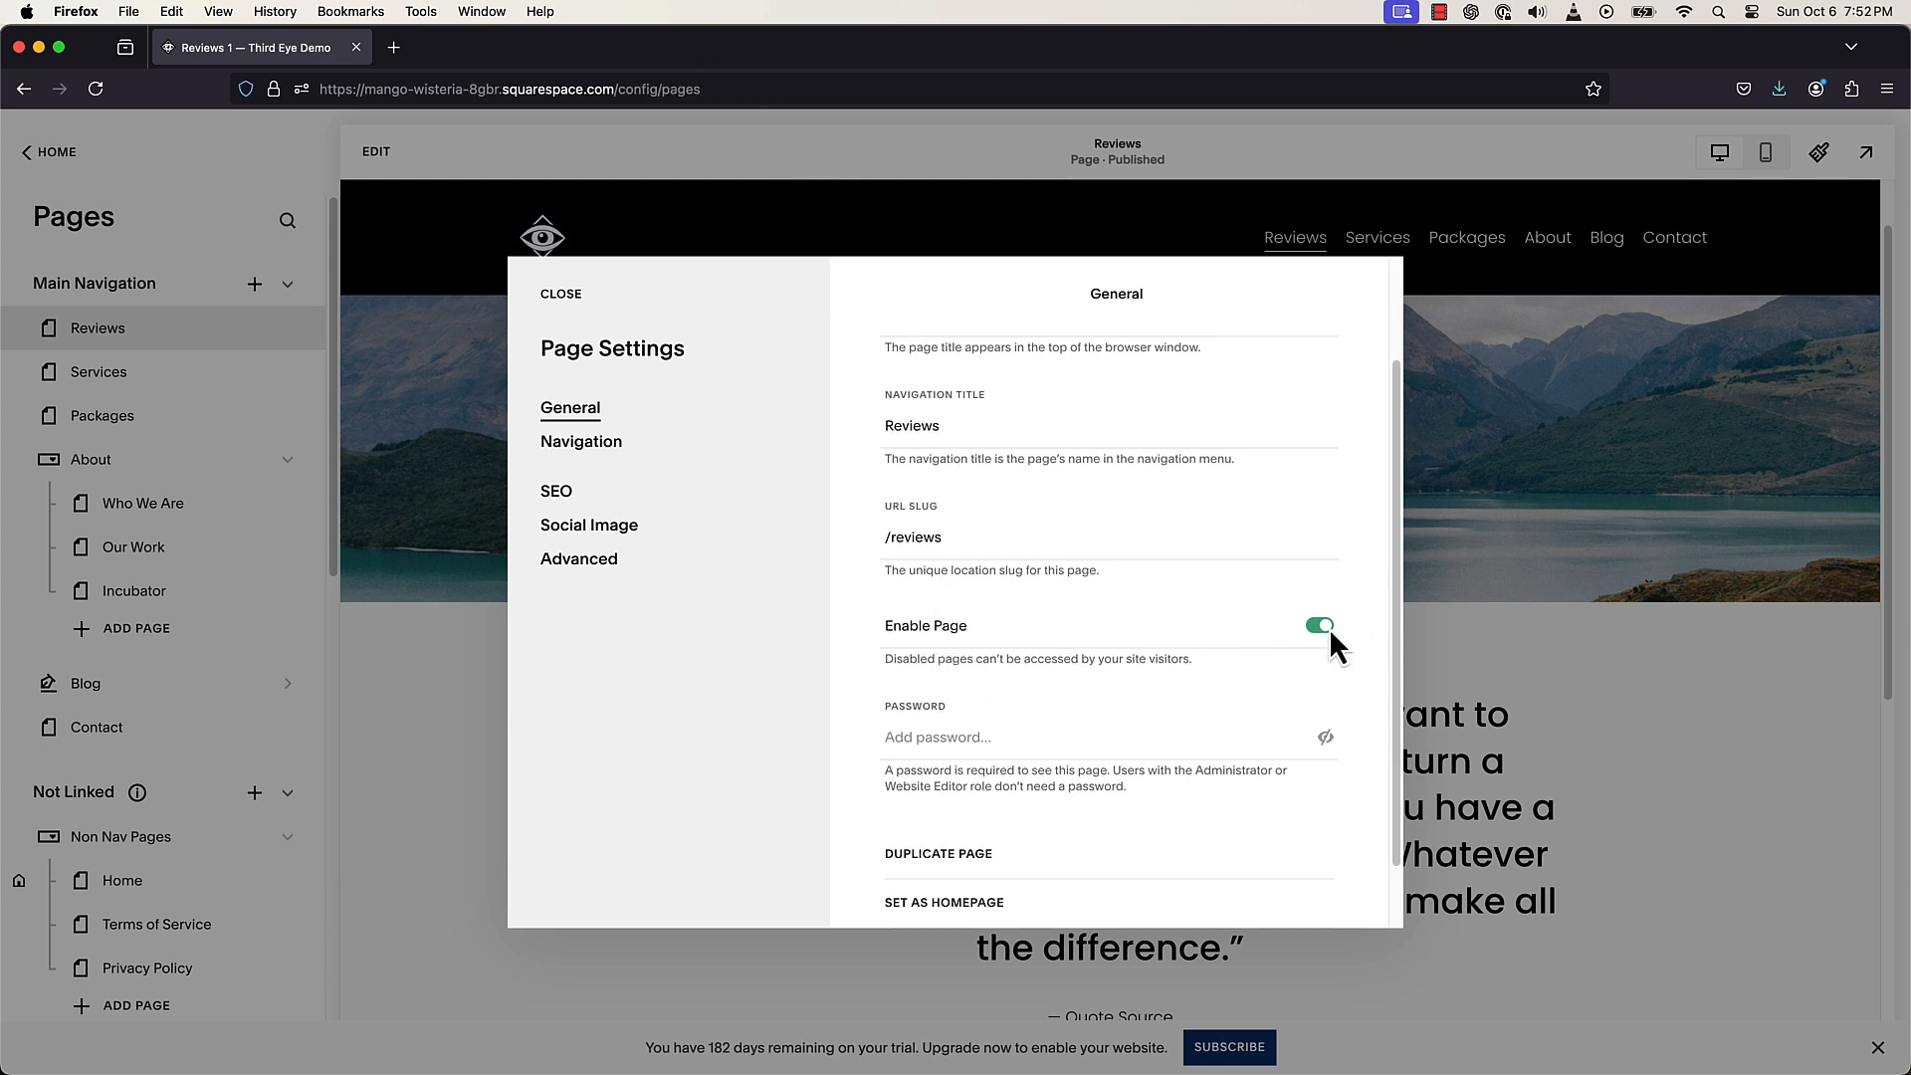
pyautogui.scroll(-1, 960, 839)
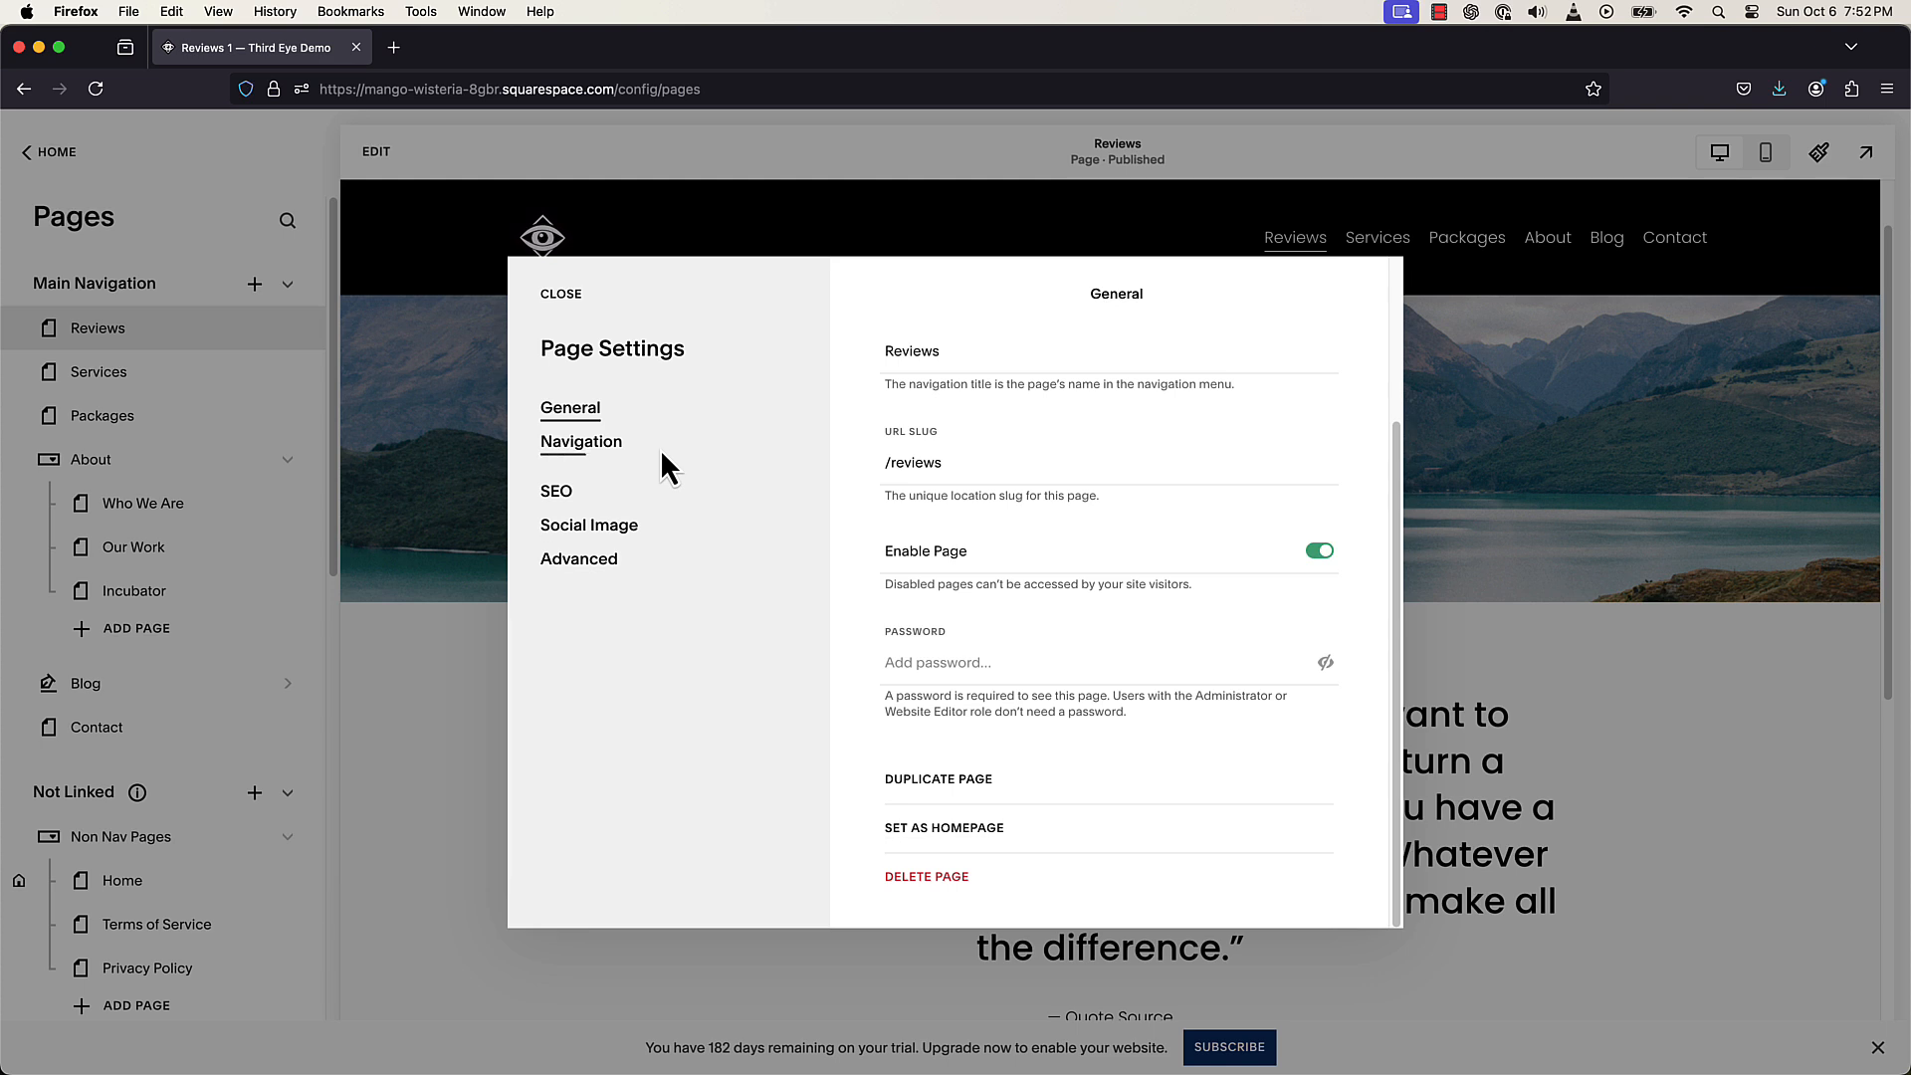
pyautogui.click(621, 446)
pyautogui.click(595, 488)
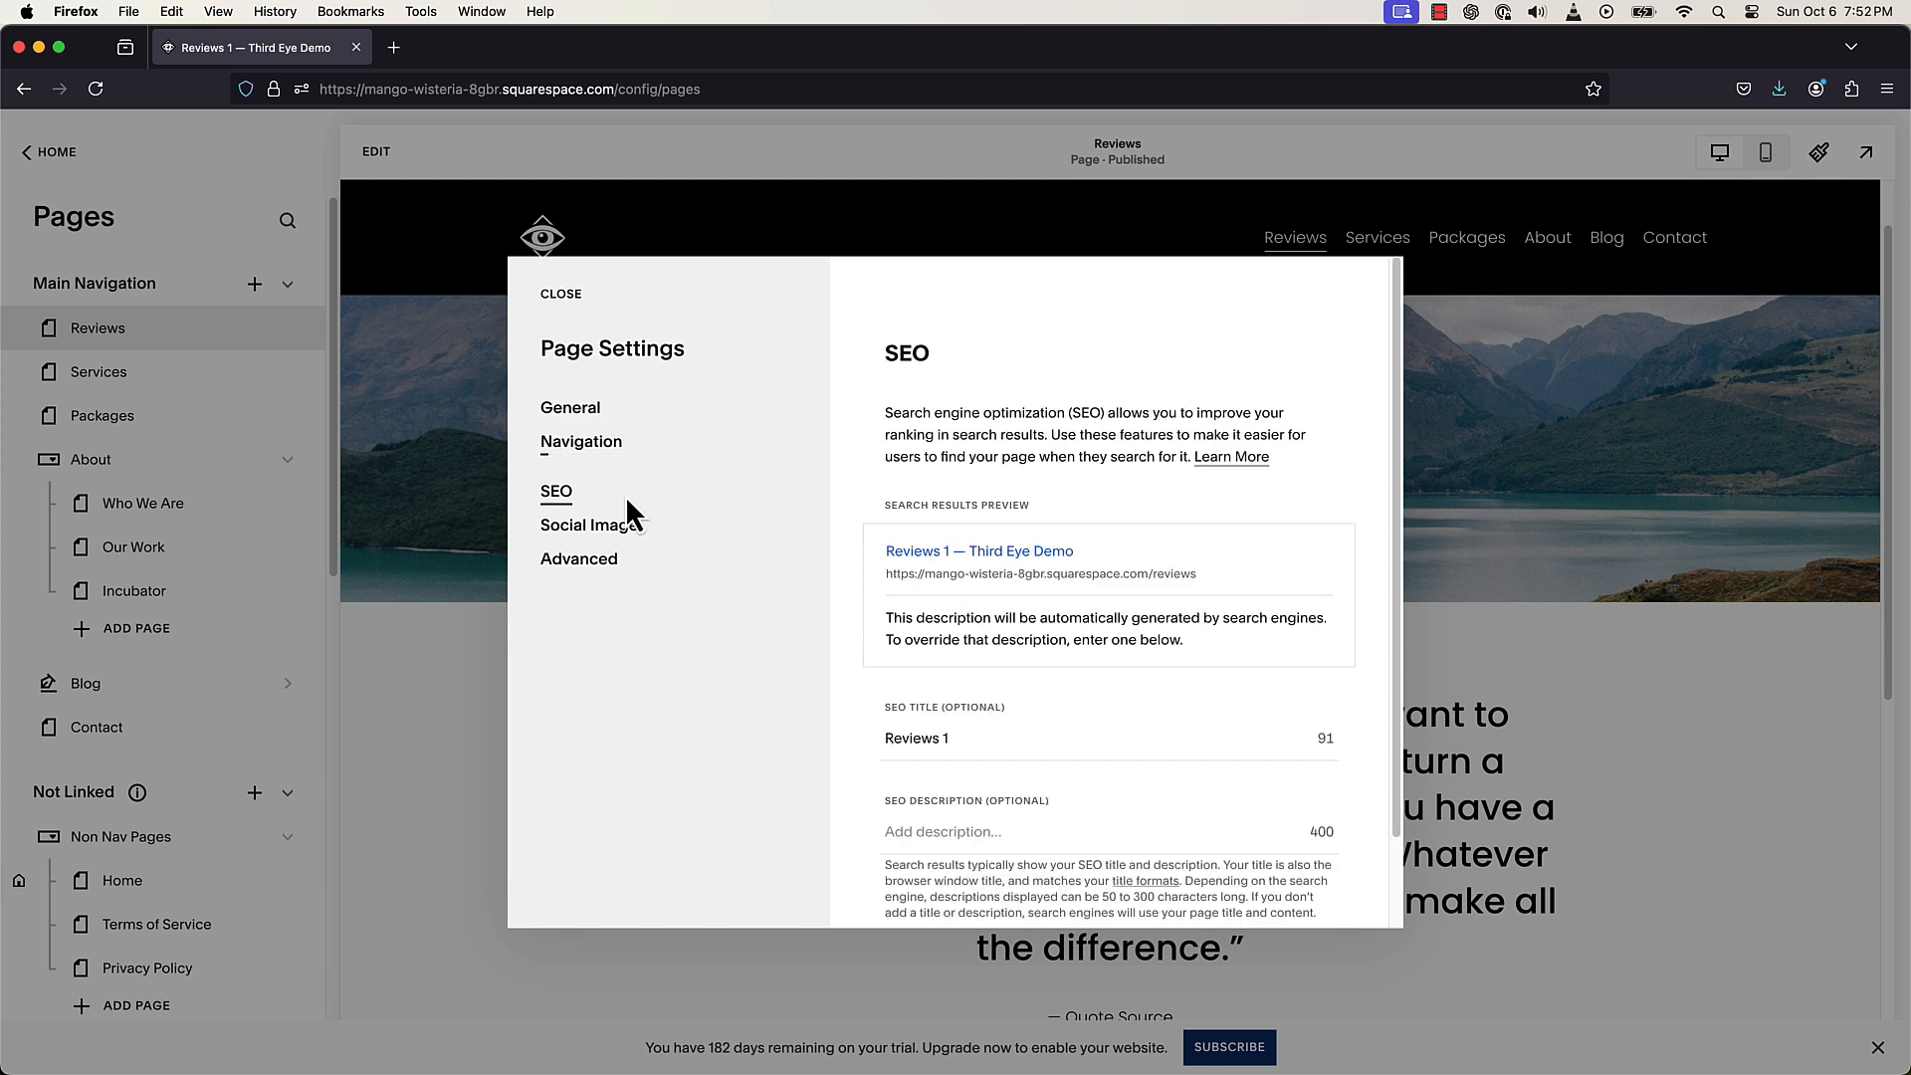
pyautogui.scroll(-1, 1011, 714)
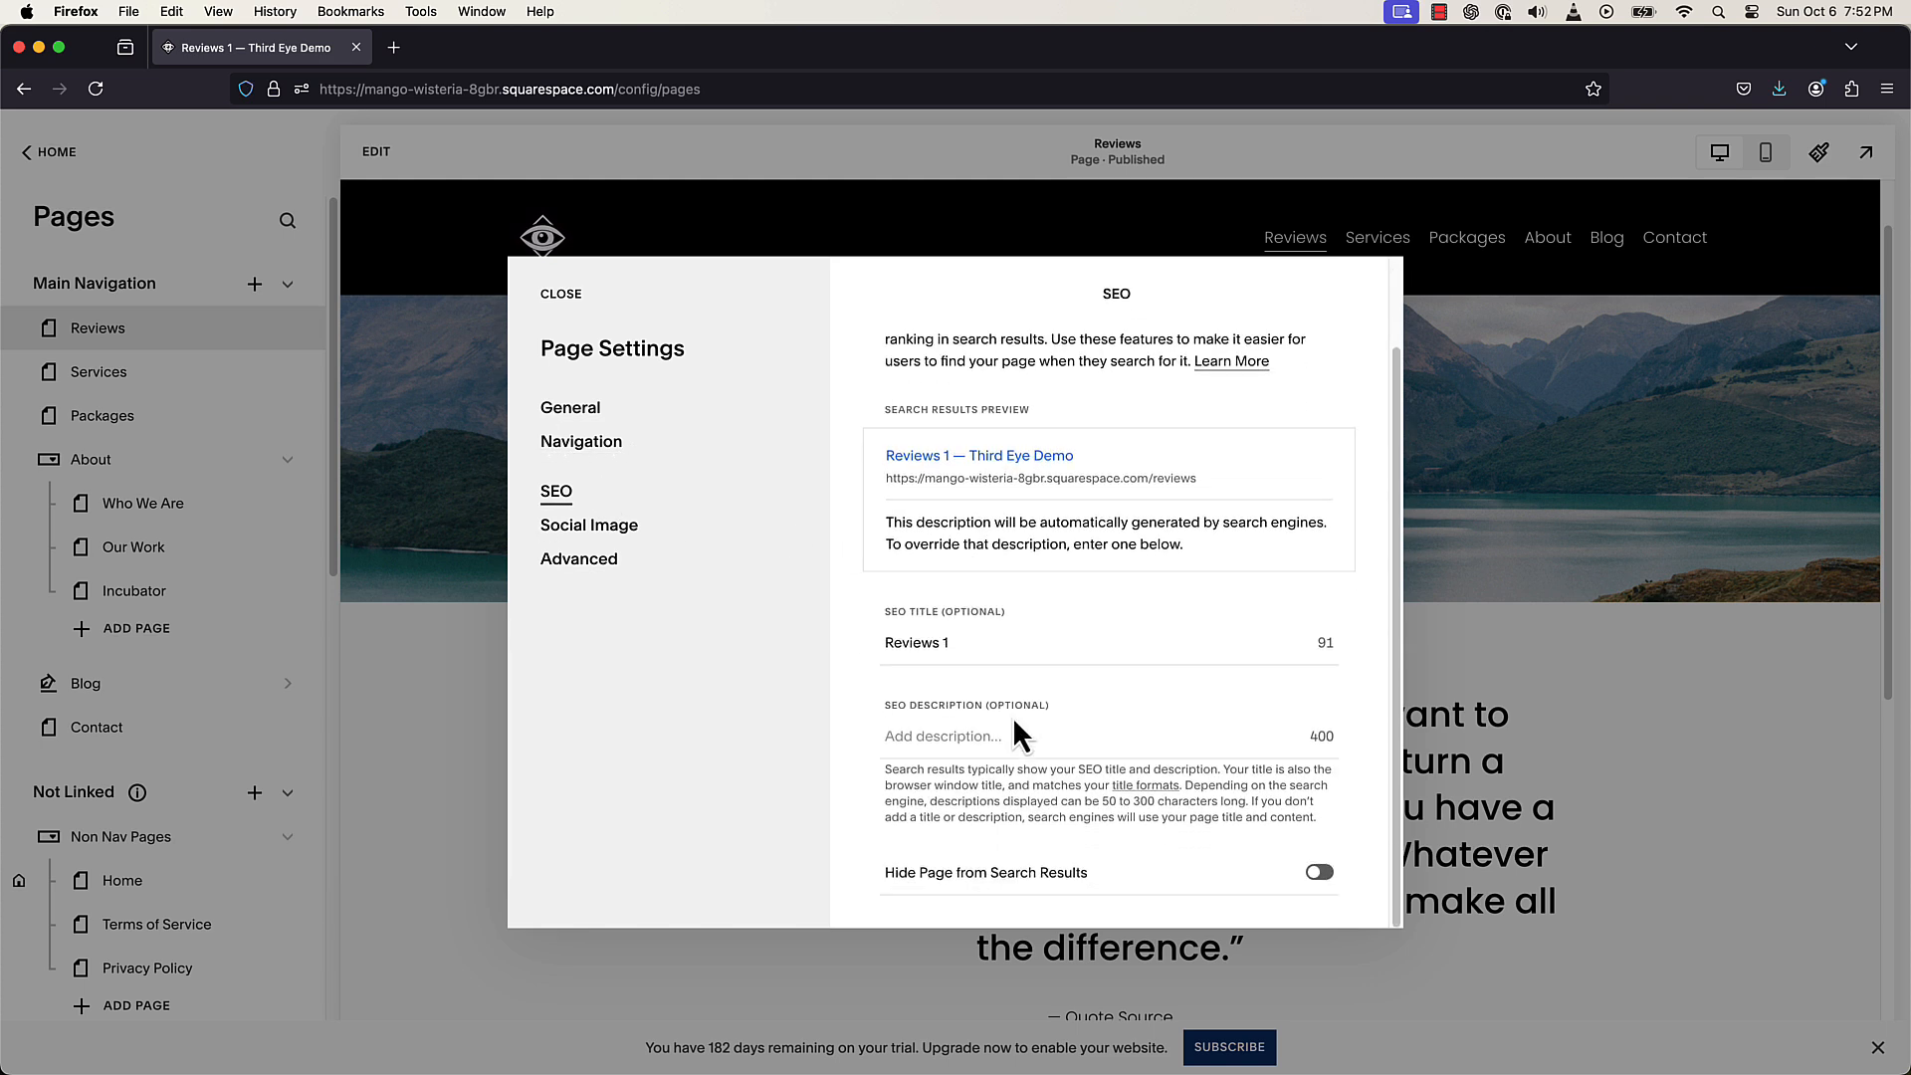
pyautogui.click(612, 555)
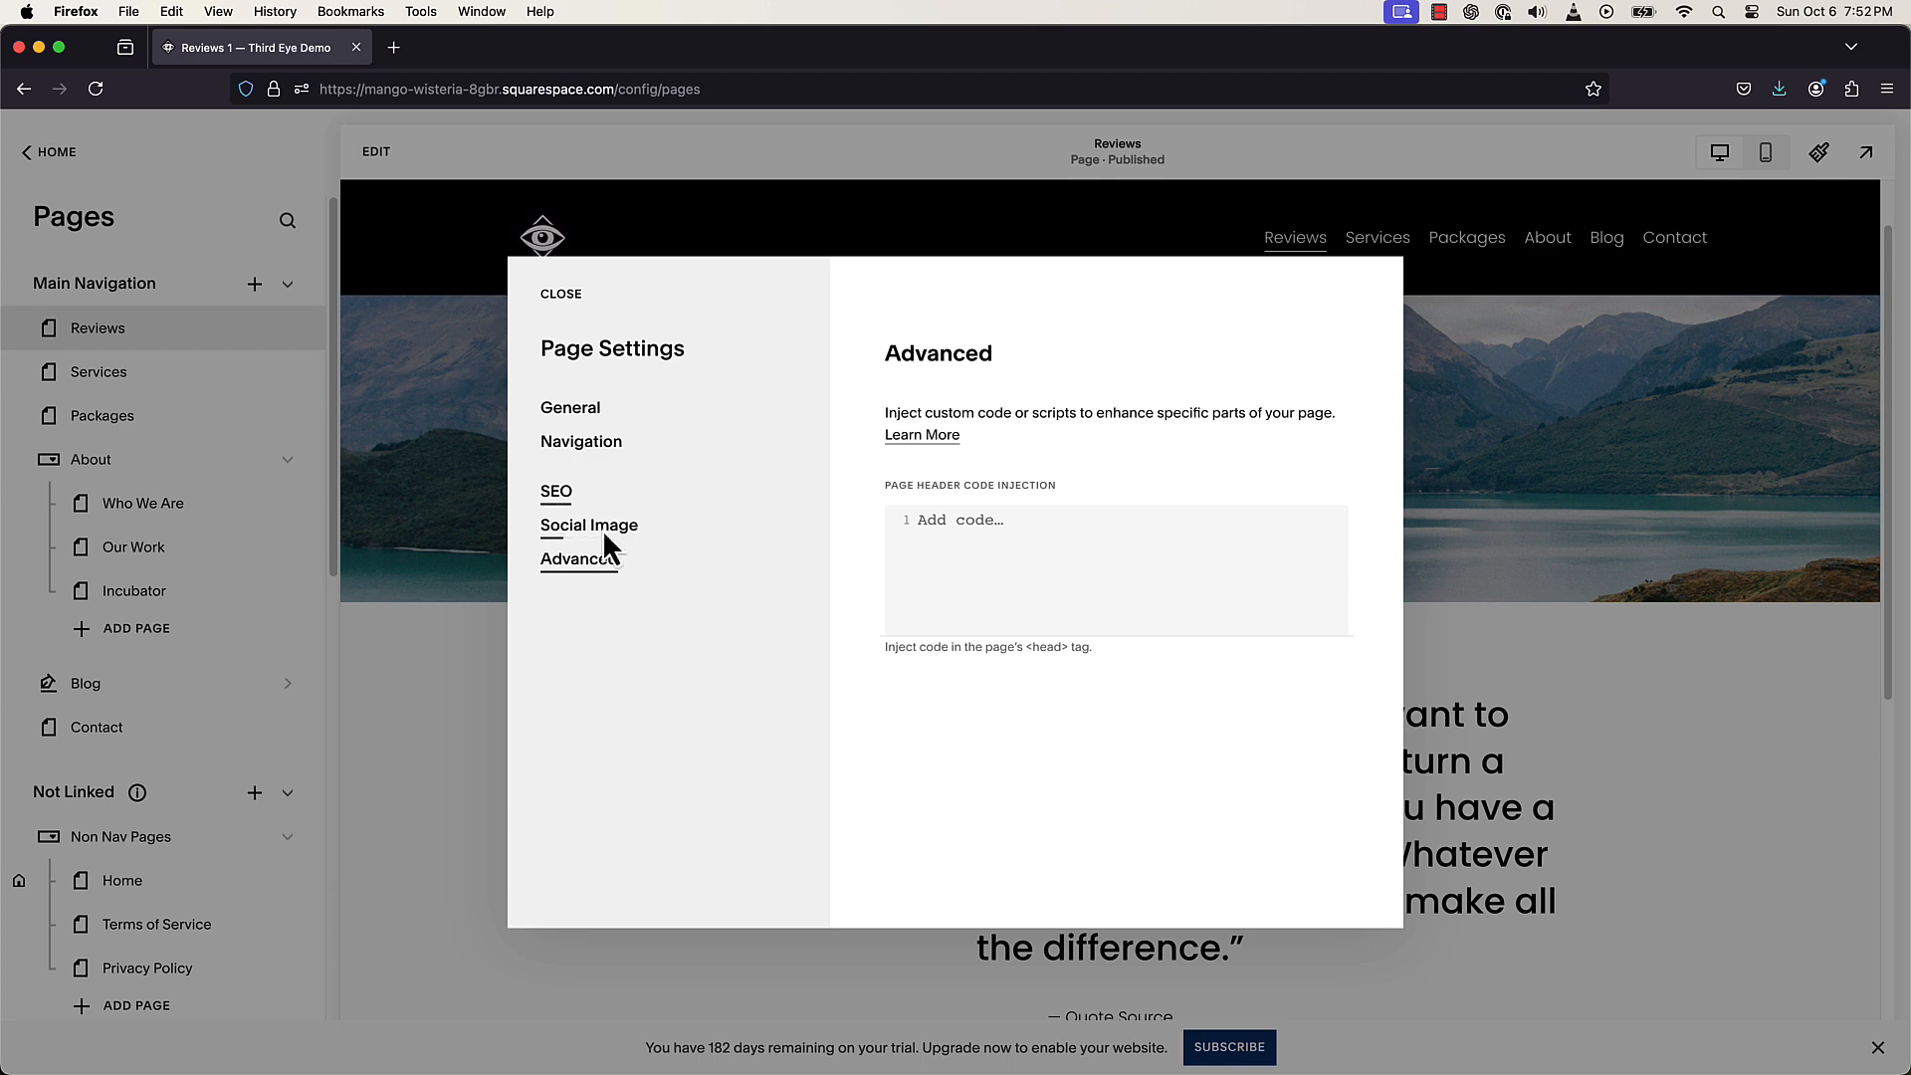
pyautogui.click(599, 528)
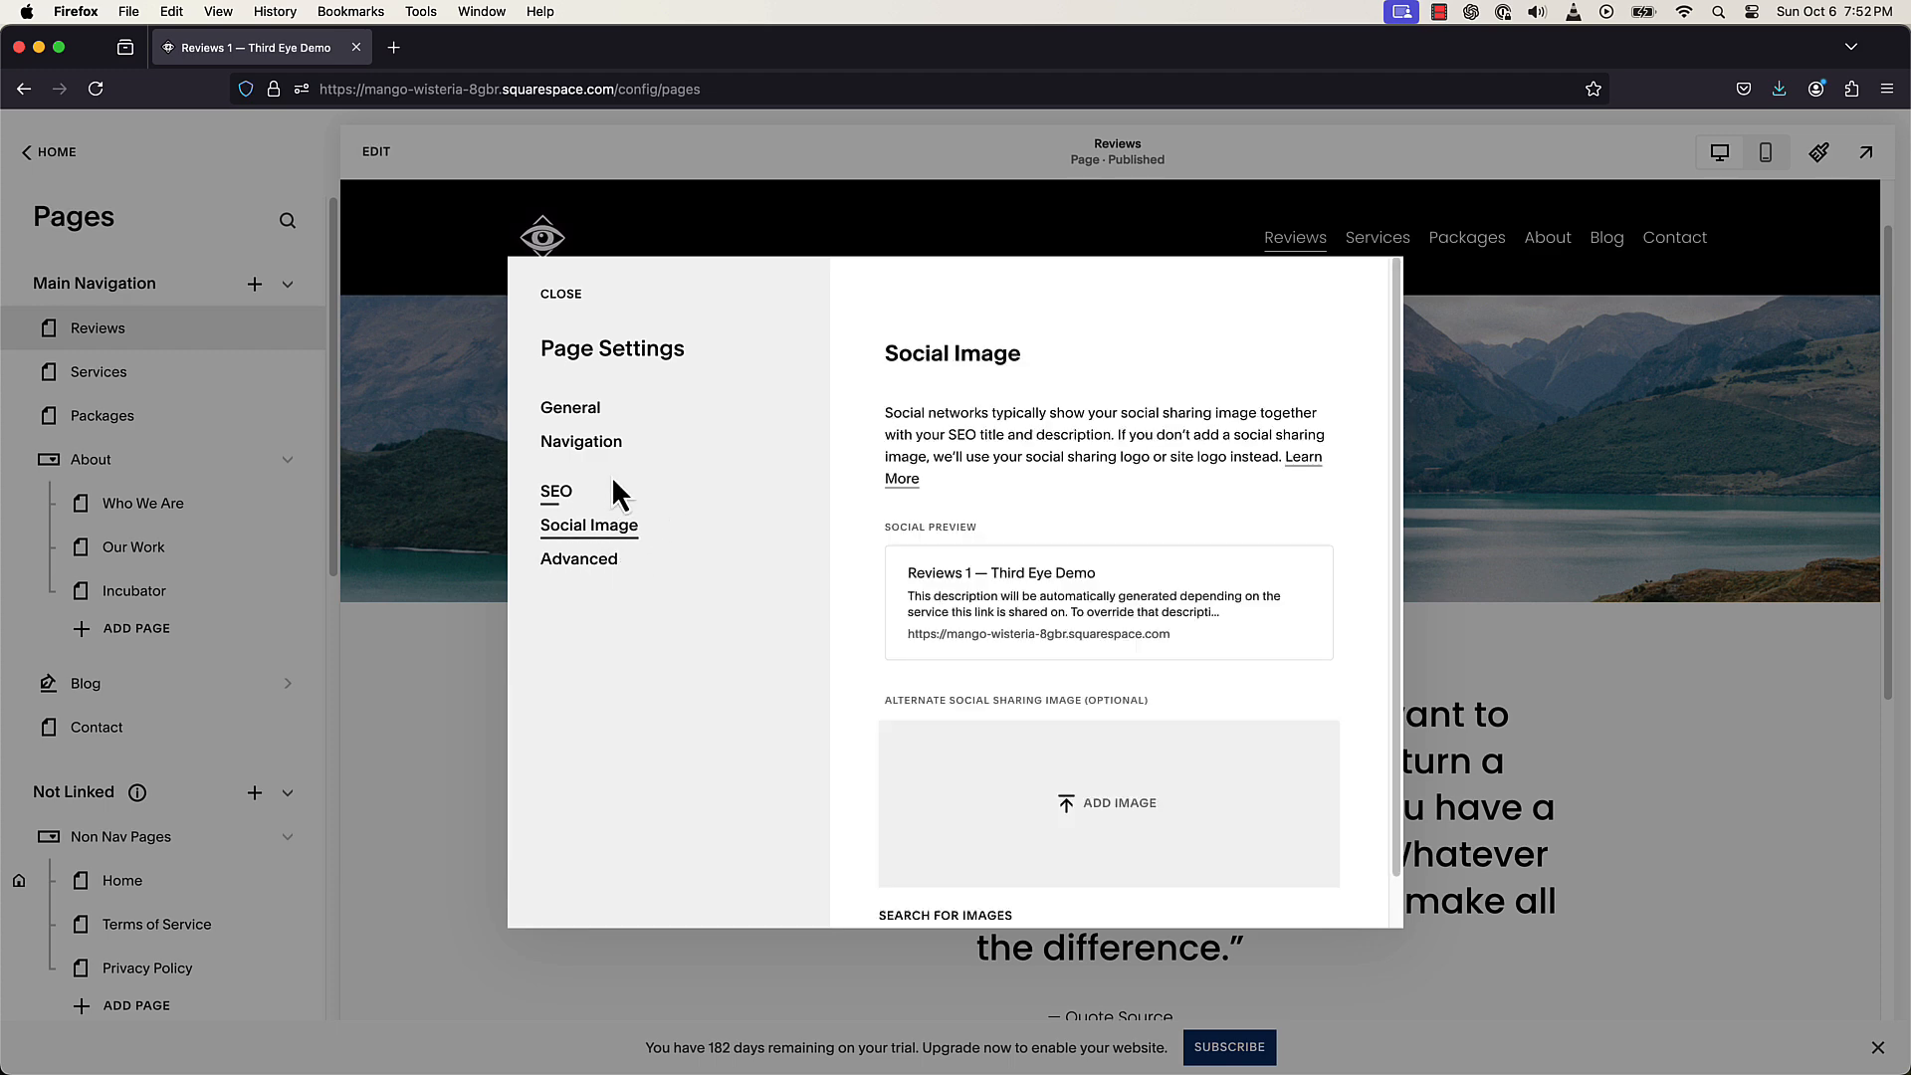
pyautogui.click(563, 296)
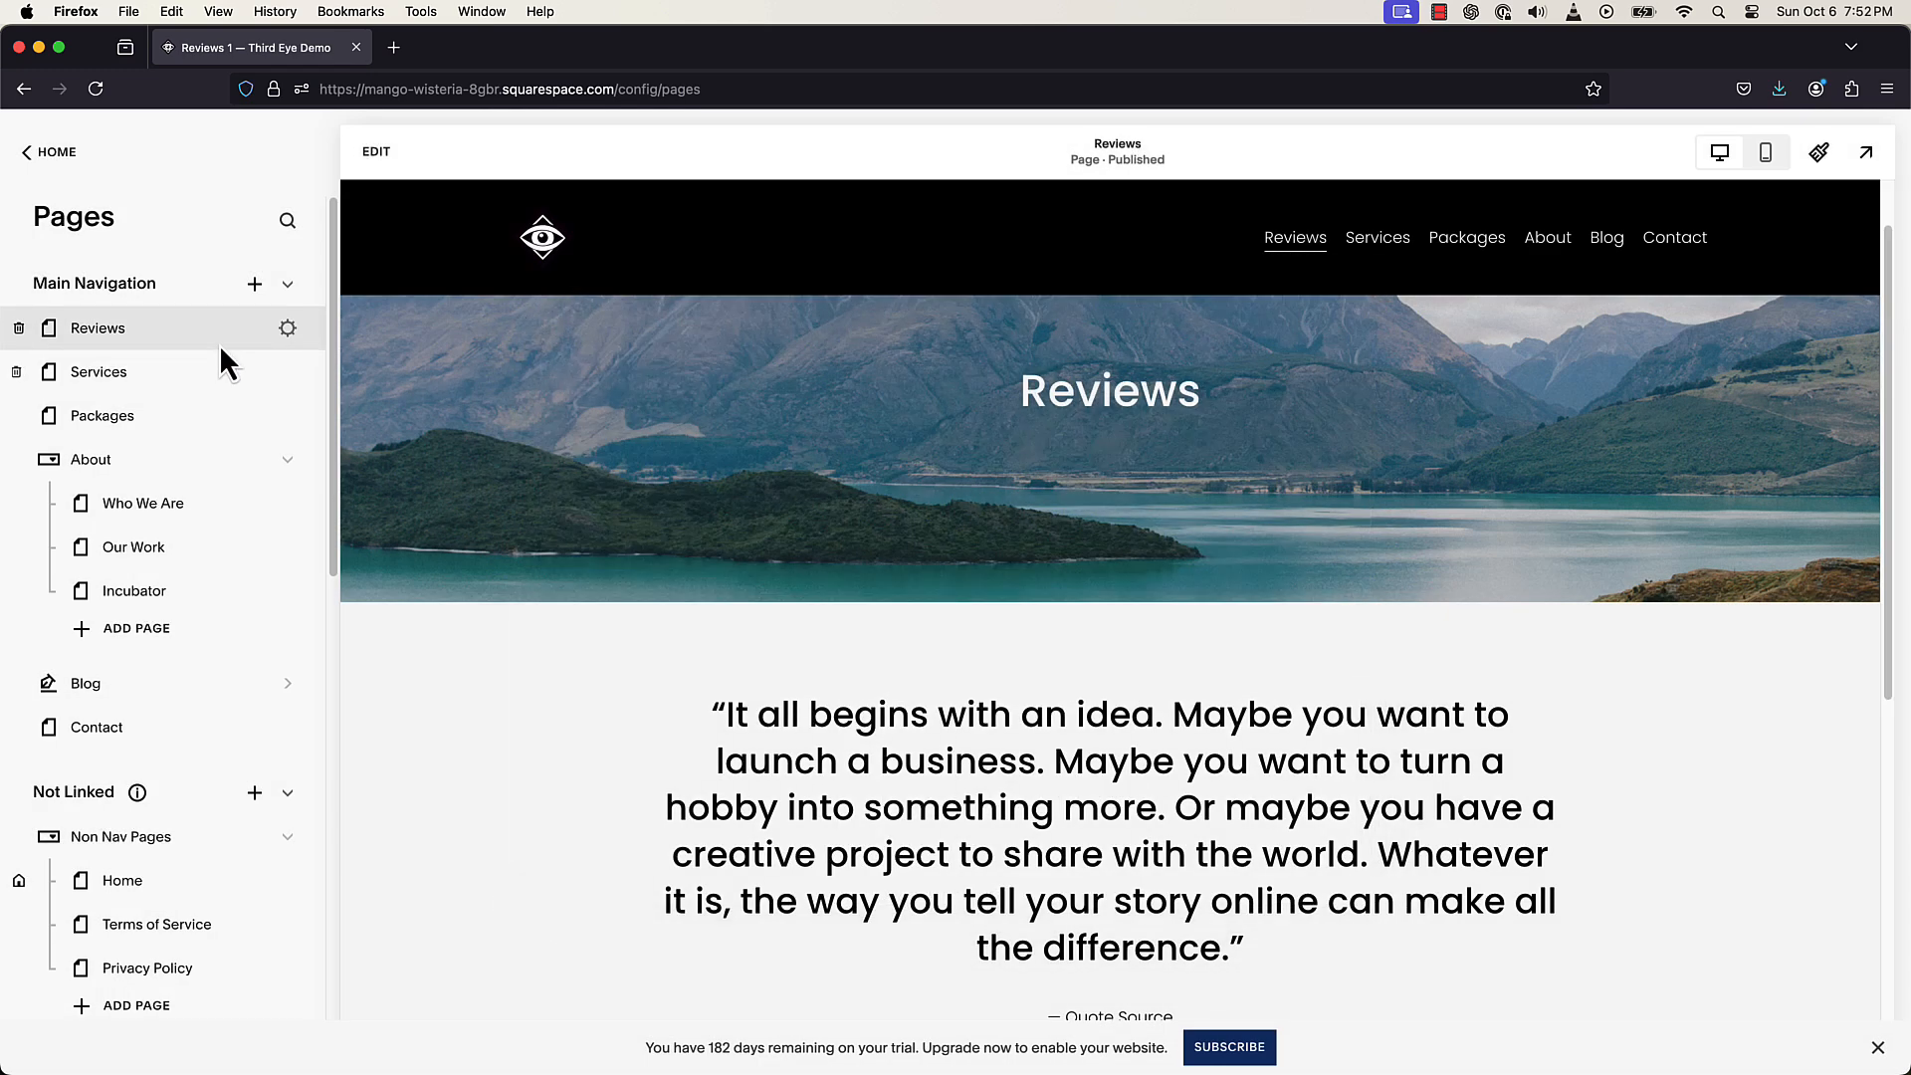
# - Move the Reviews page below Contact in the main navigation, and from there into the unlinked Non Nav Pages folder
pyautogui.moveTo(223, 344); pyautogui.dragTo(236, 730)
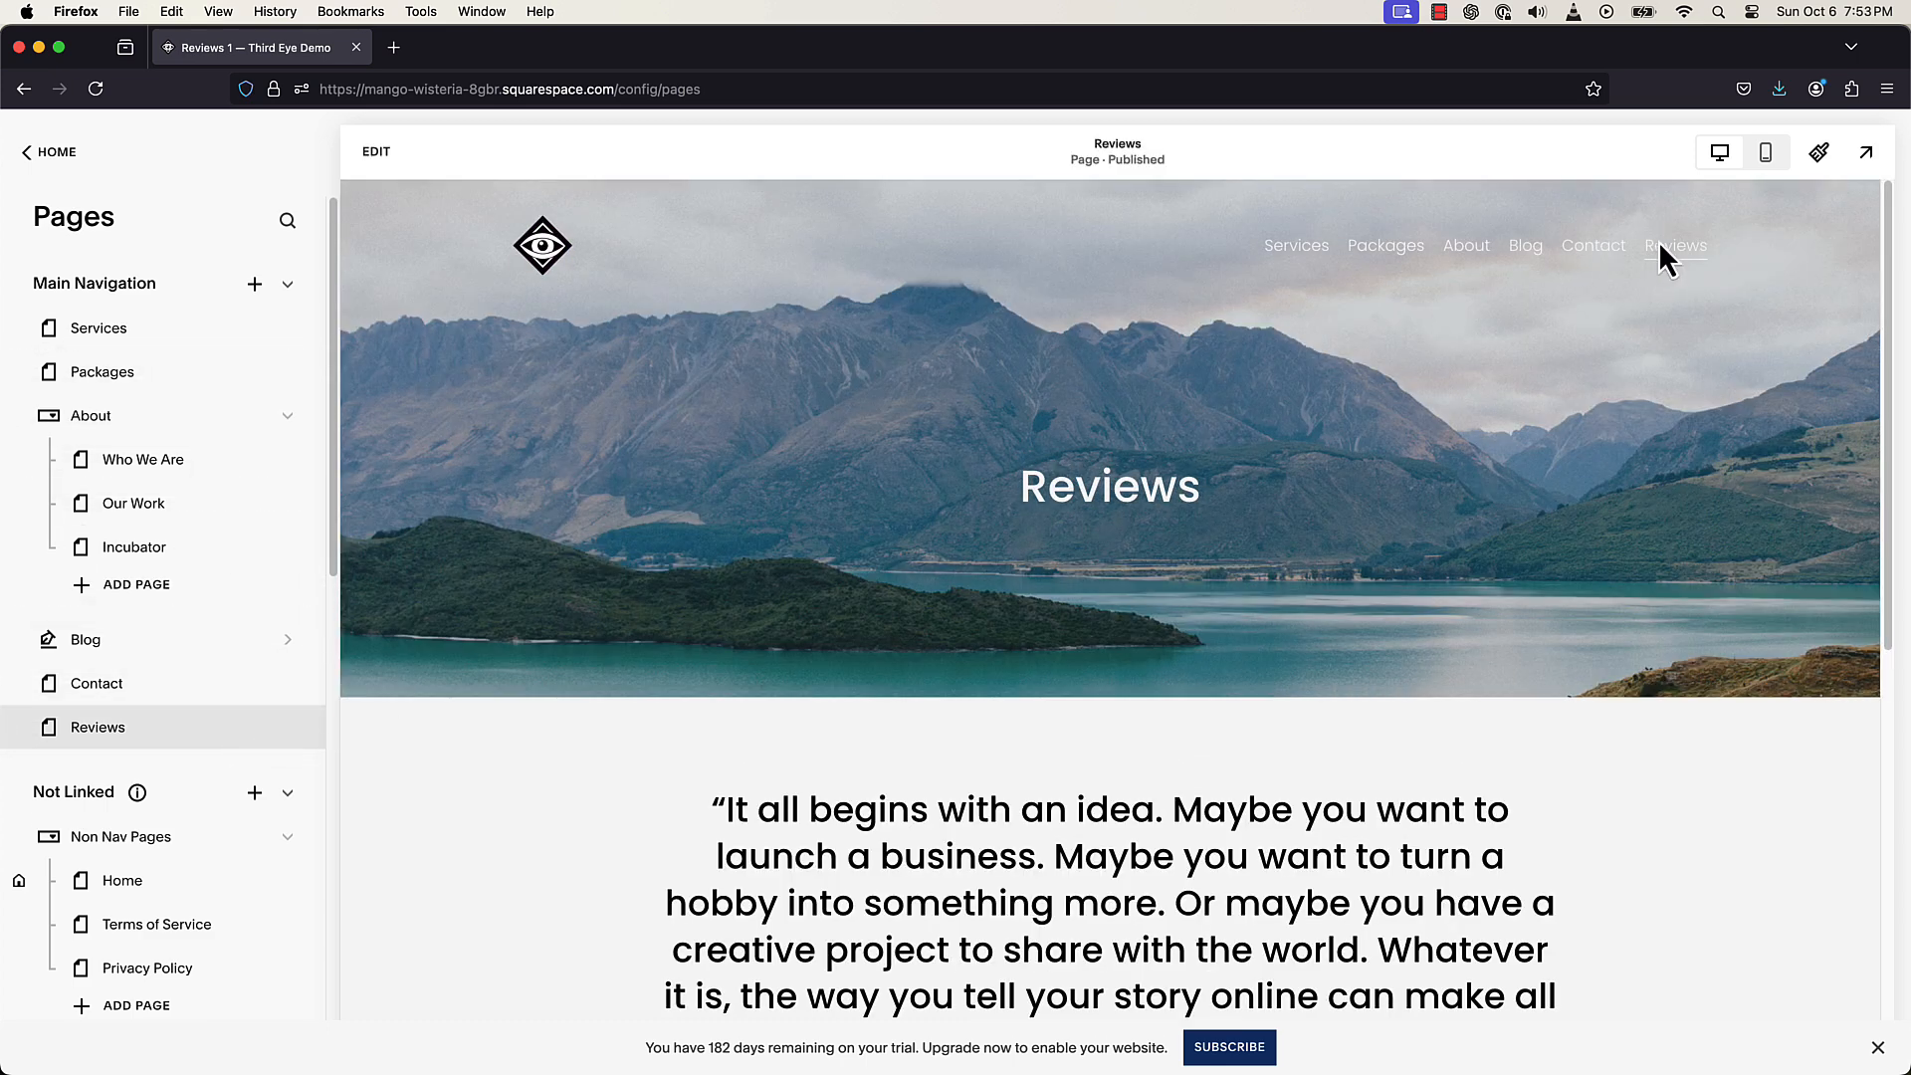
pyautogui.moveTo(271, 733)
pyautogui.moveTo(244, 733); pyautogui.dragTo(225, 846)
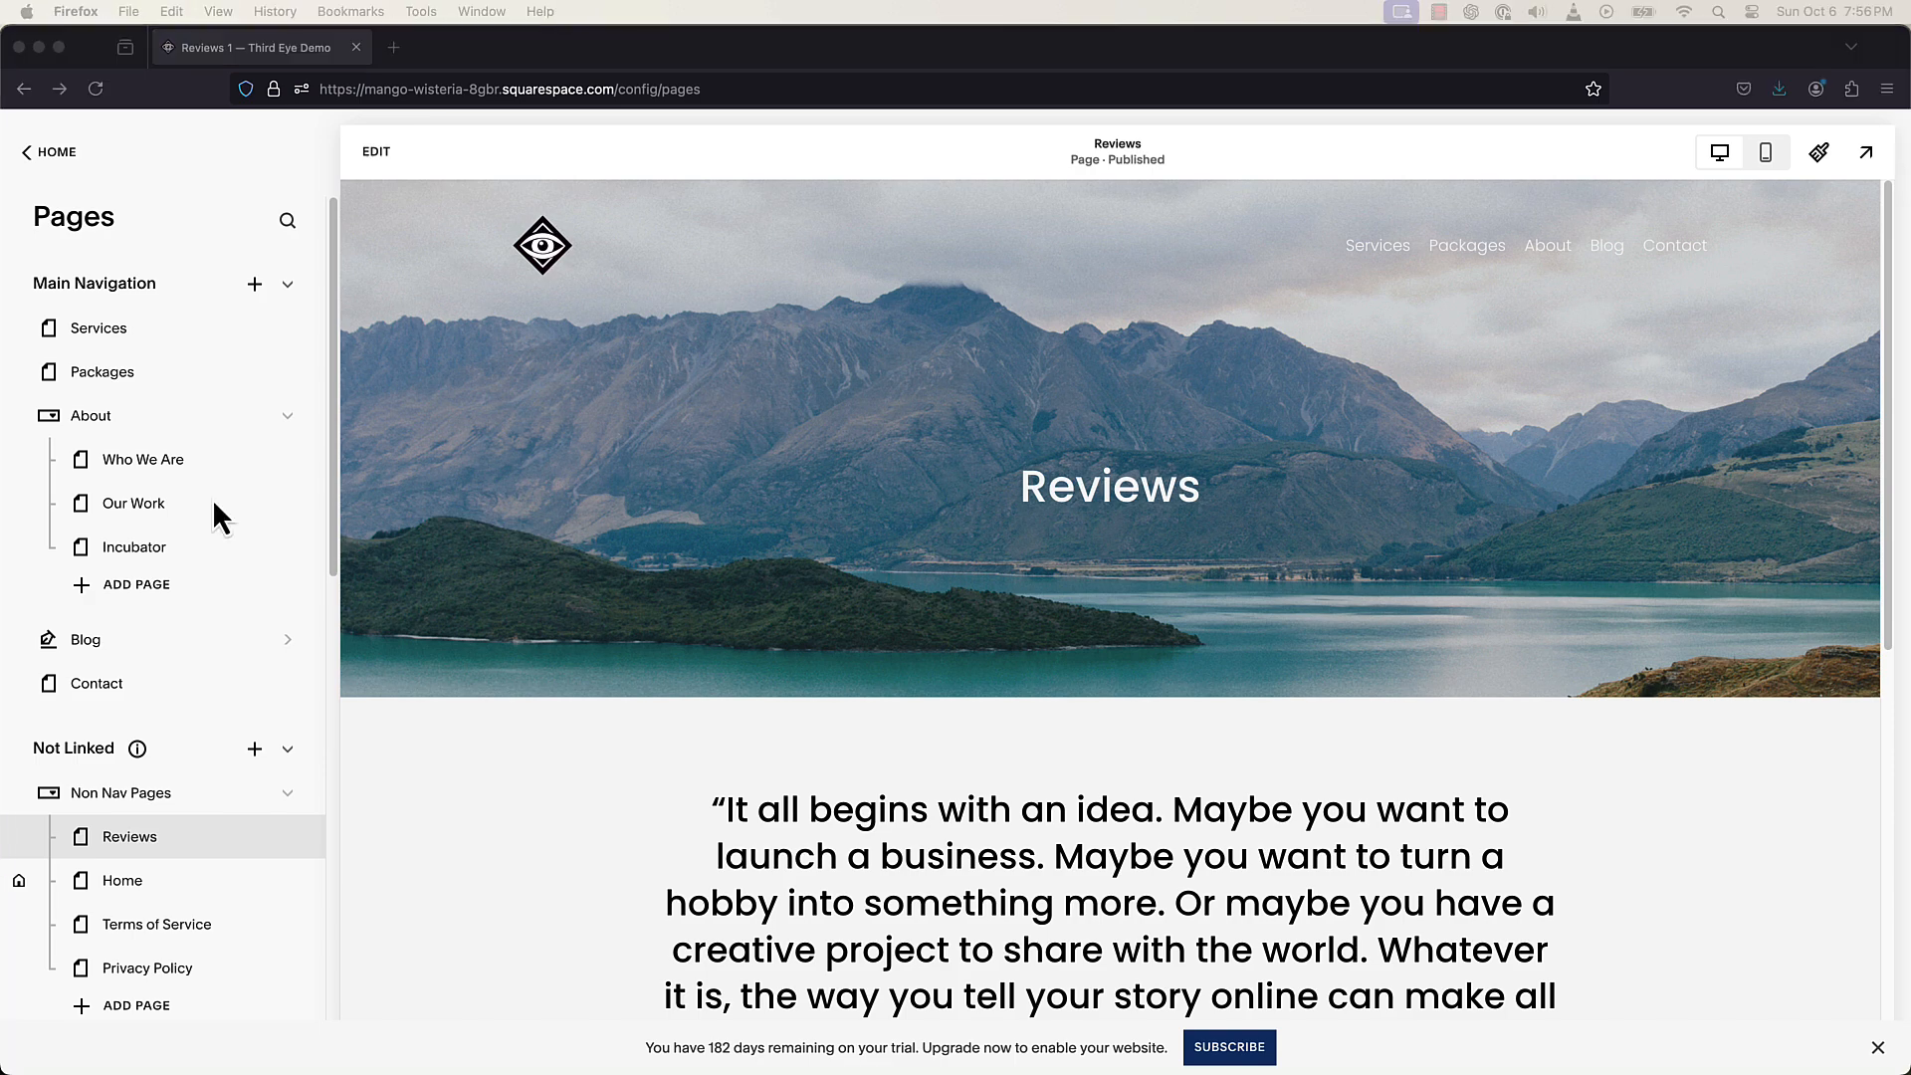
# - Examine the unlinked pages and the Website Tools options, and view the Analytics traffic report
pyautogui.scroll(-10, 212, 500)
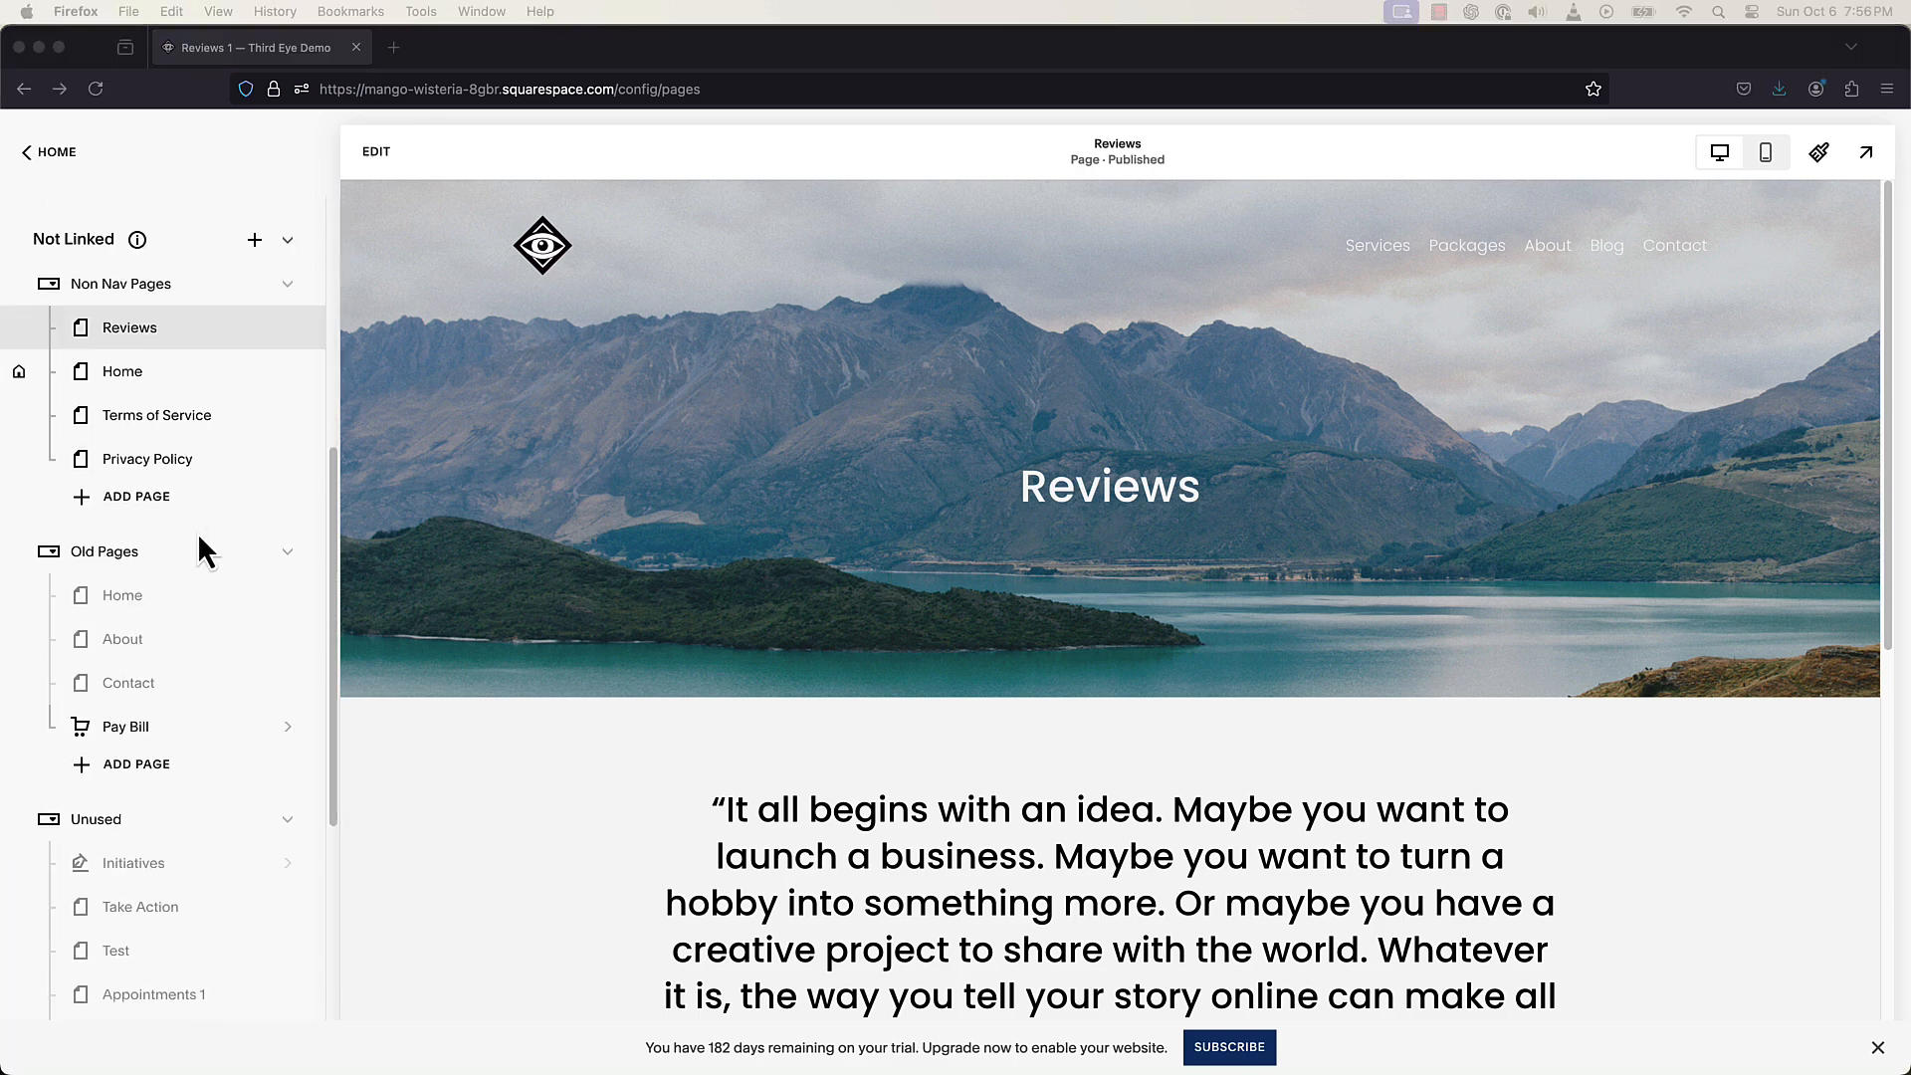
pyautogui.click(192, 881)
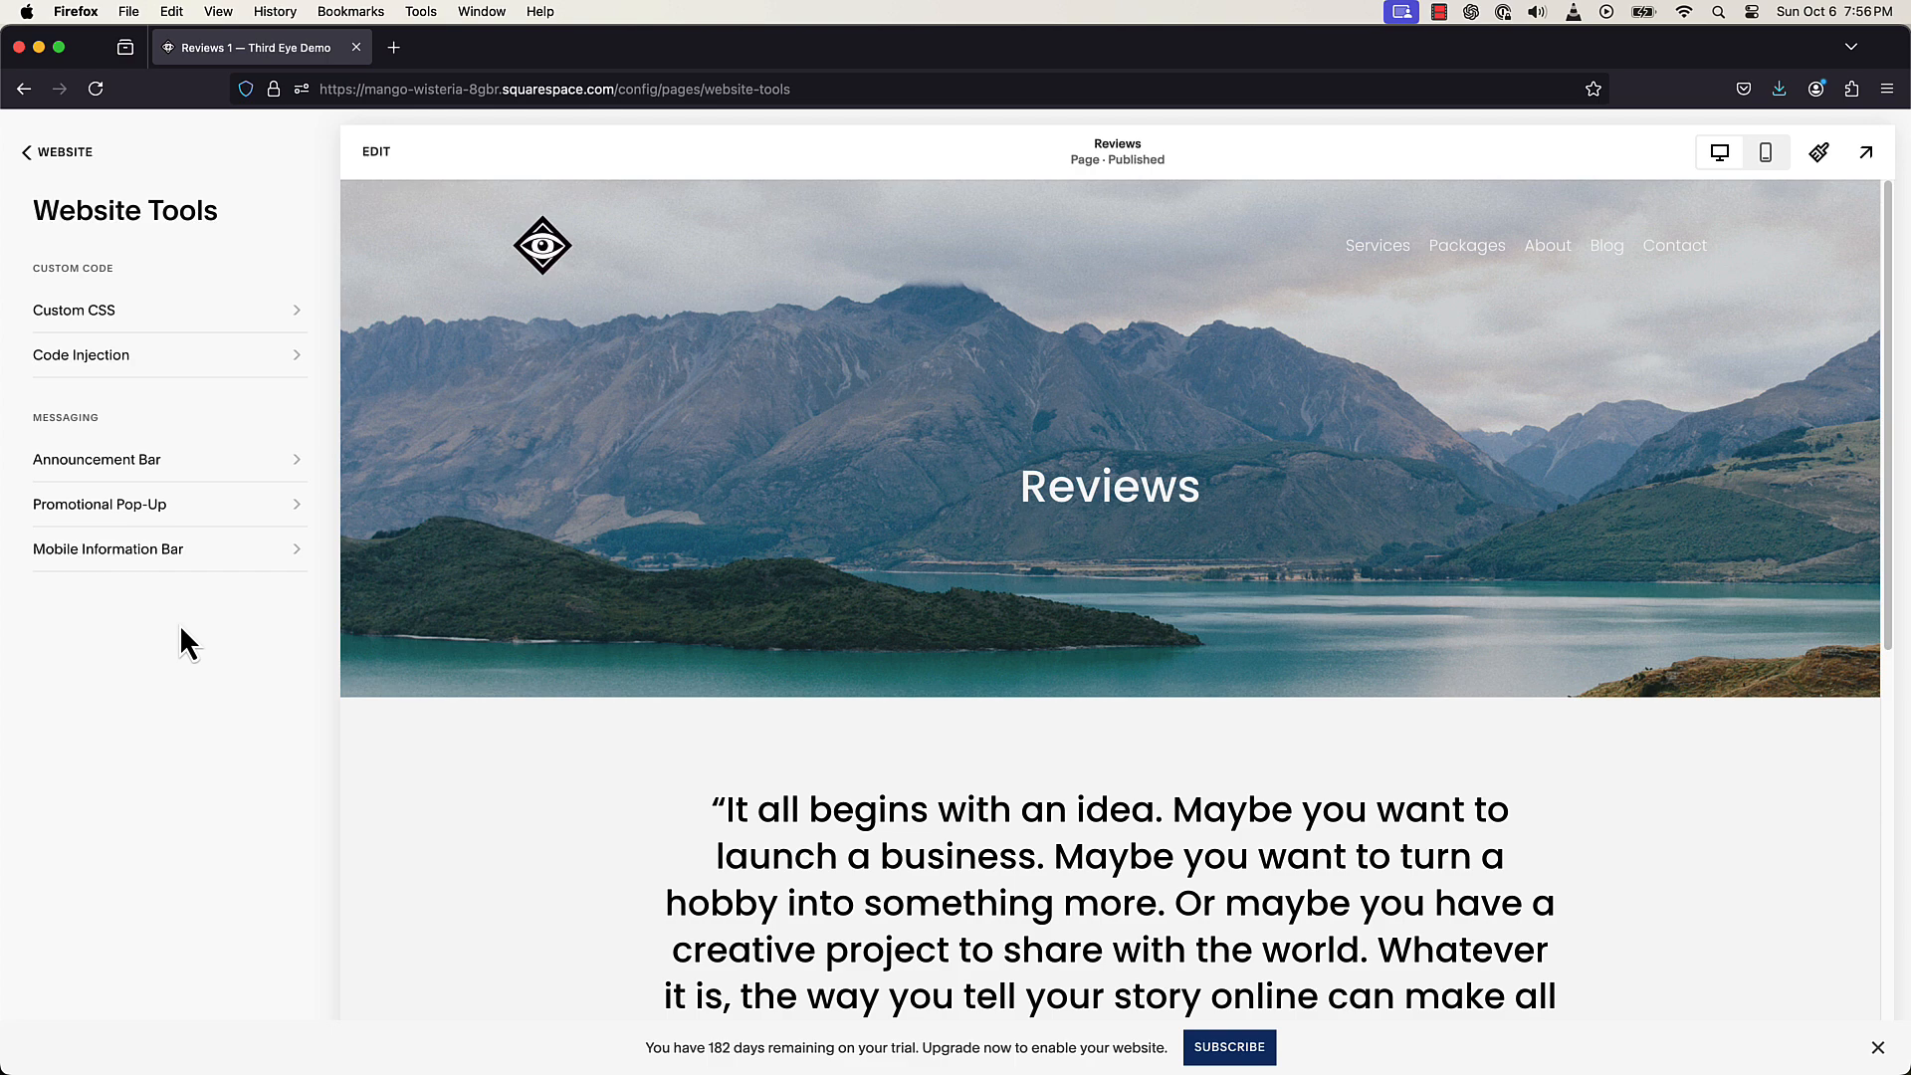
pyautogui.click(65, 163)
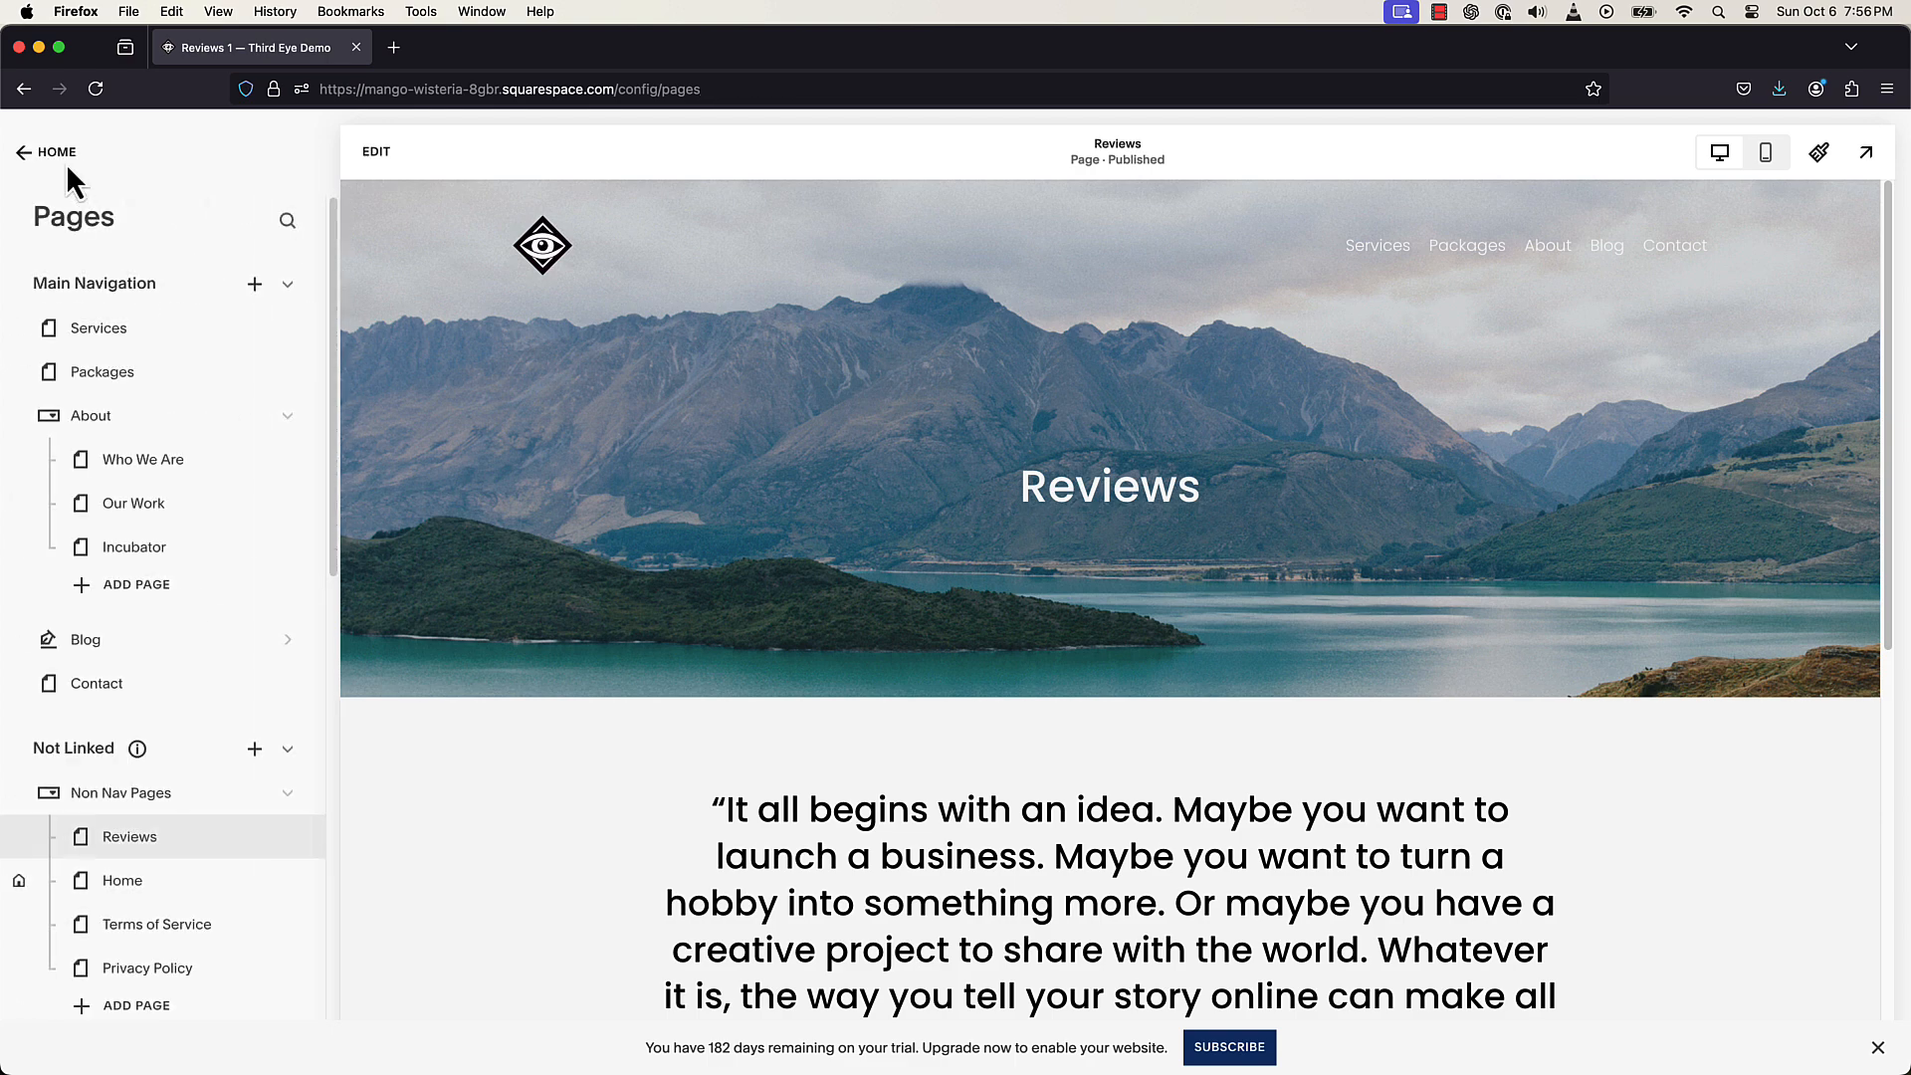
pyautogui.click(63, 158)
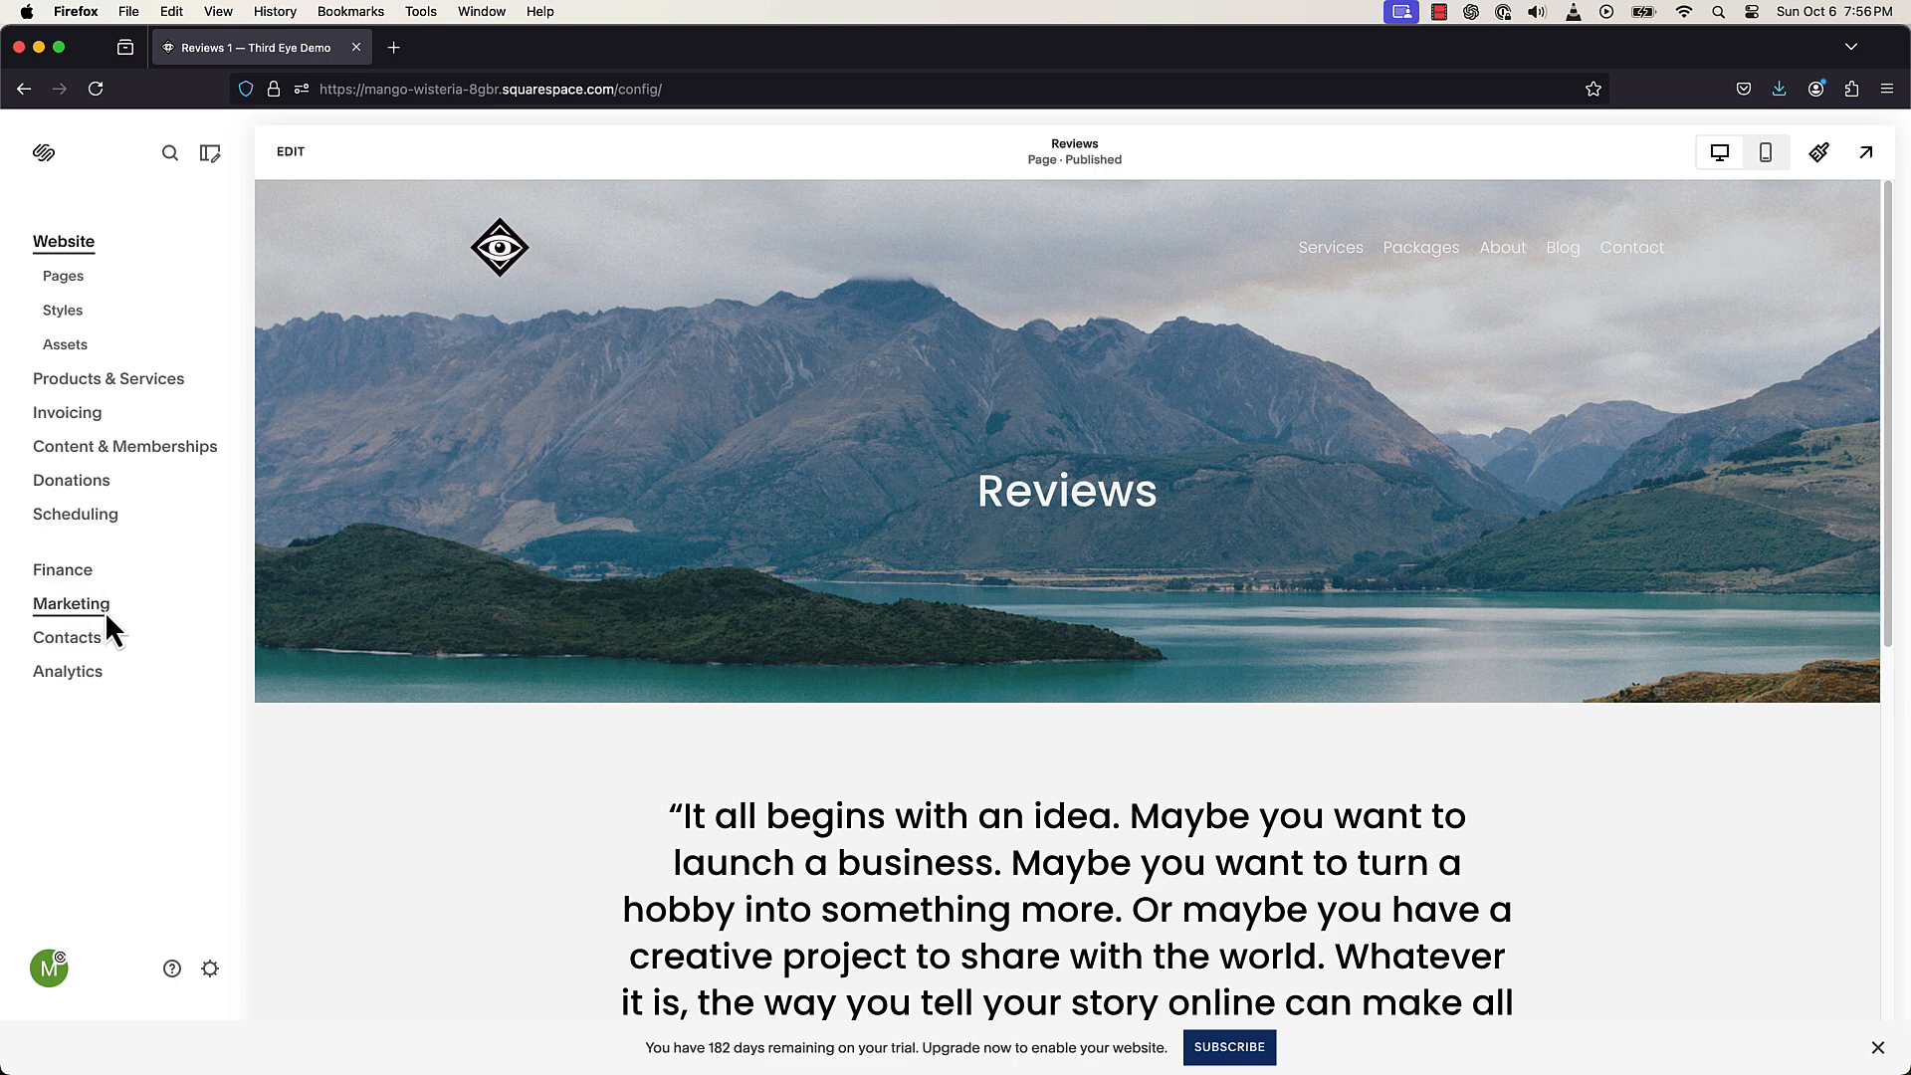
pyautogui.click(112, 673)
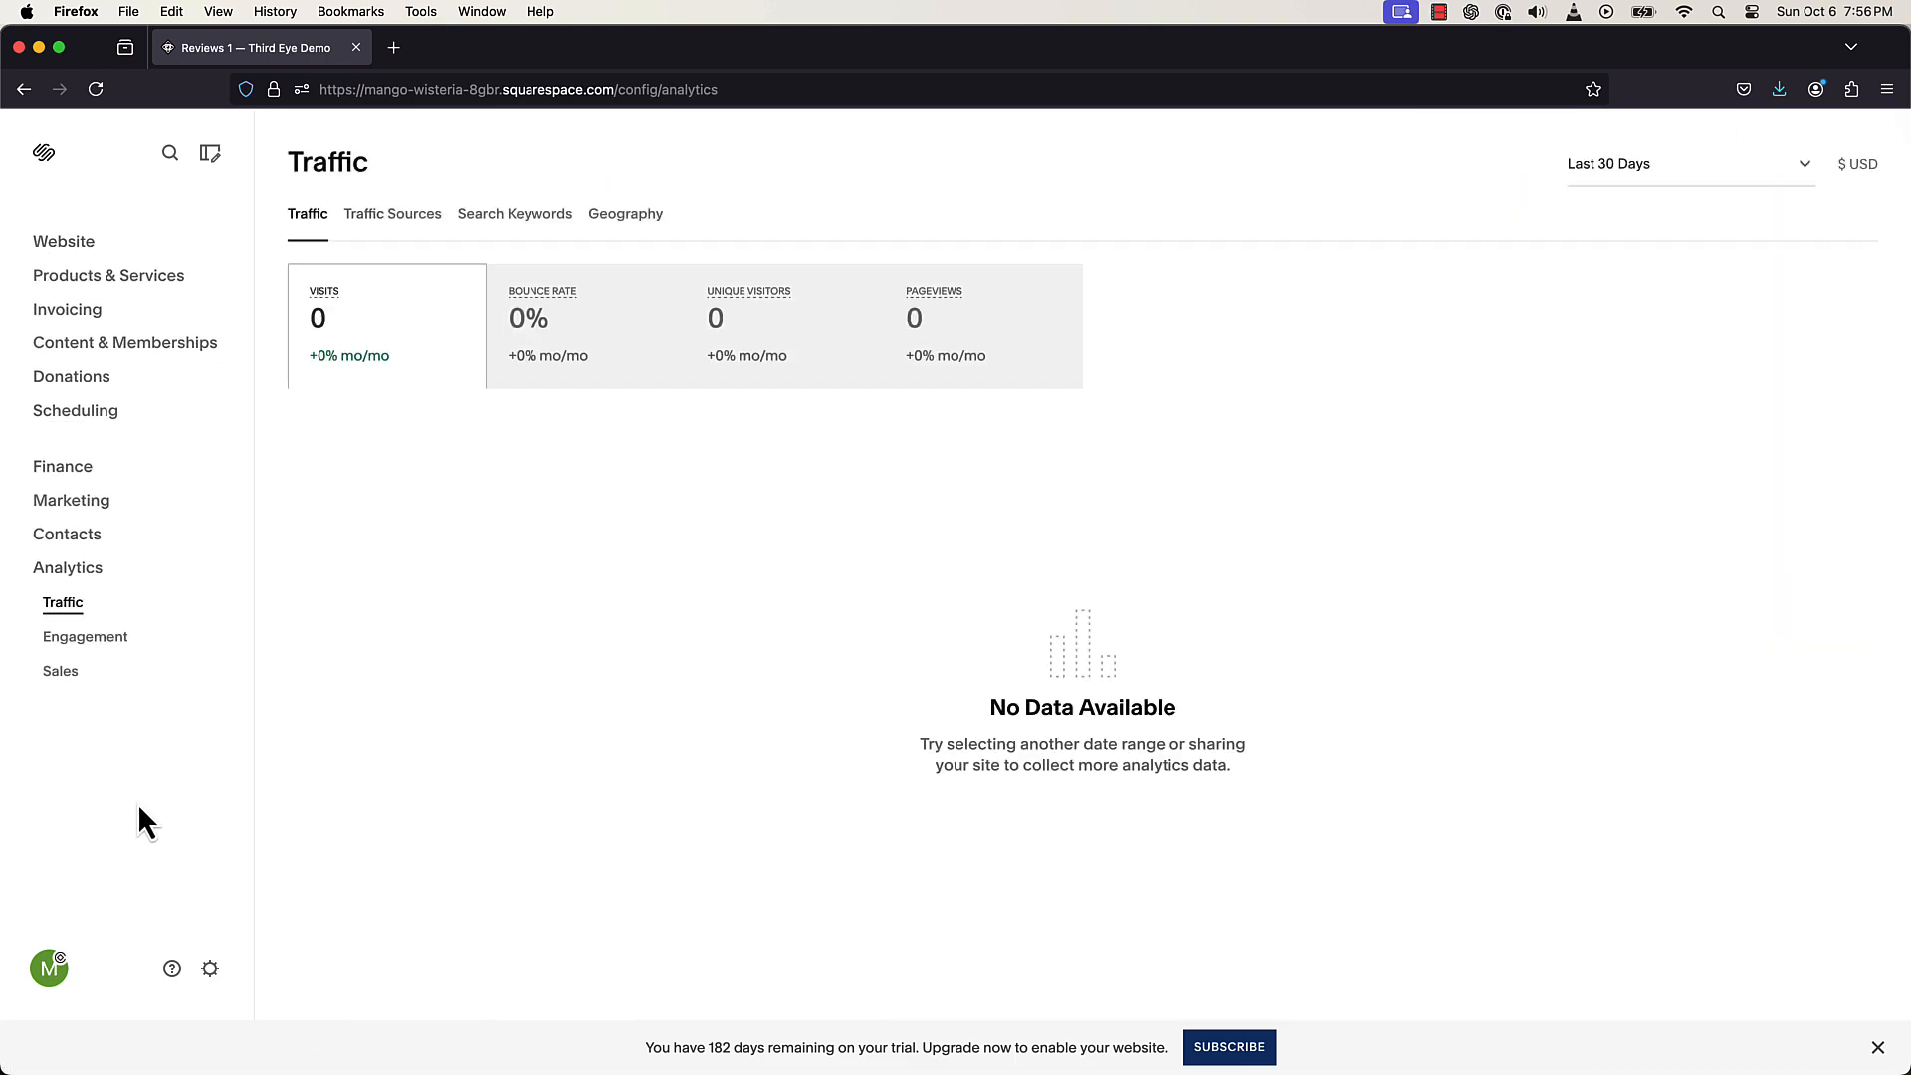
# - Open the site settings and examine Site Availability and the rest of the Website settings list
pyautogui.click(206, 969)
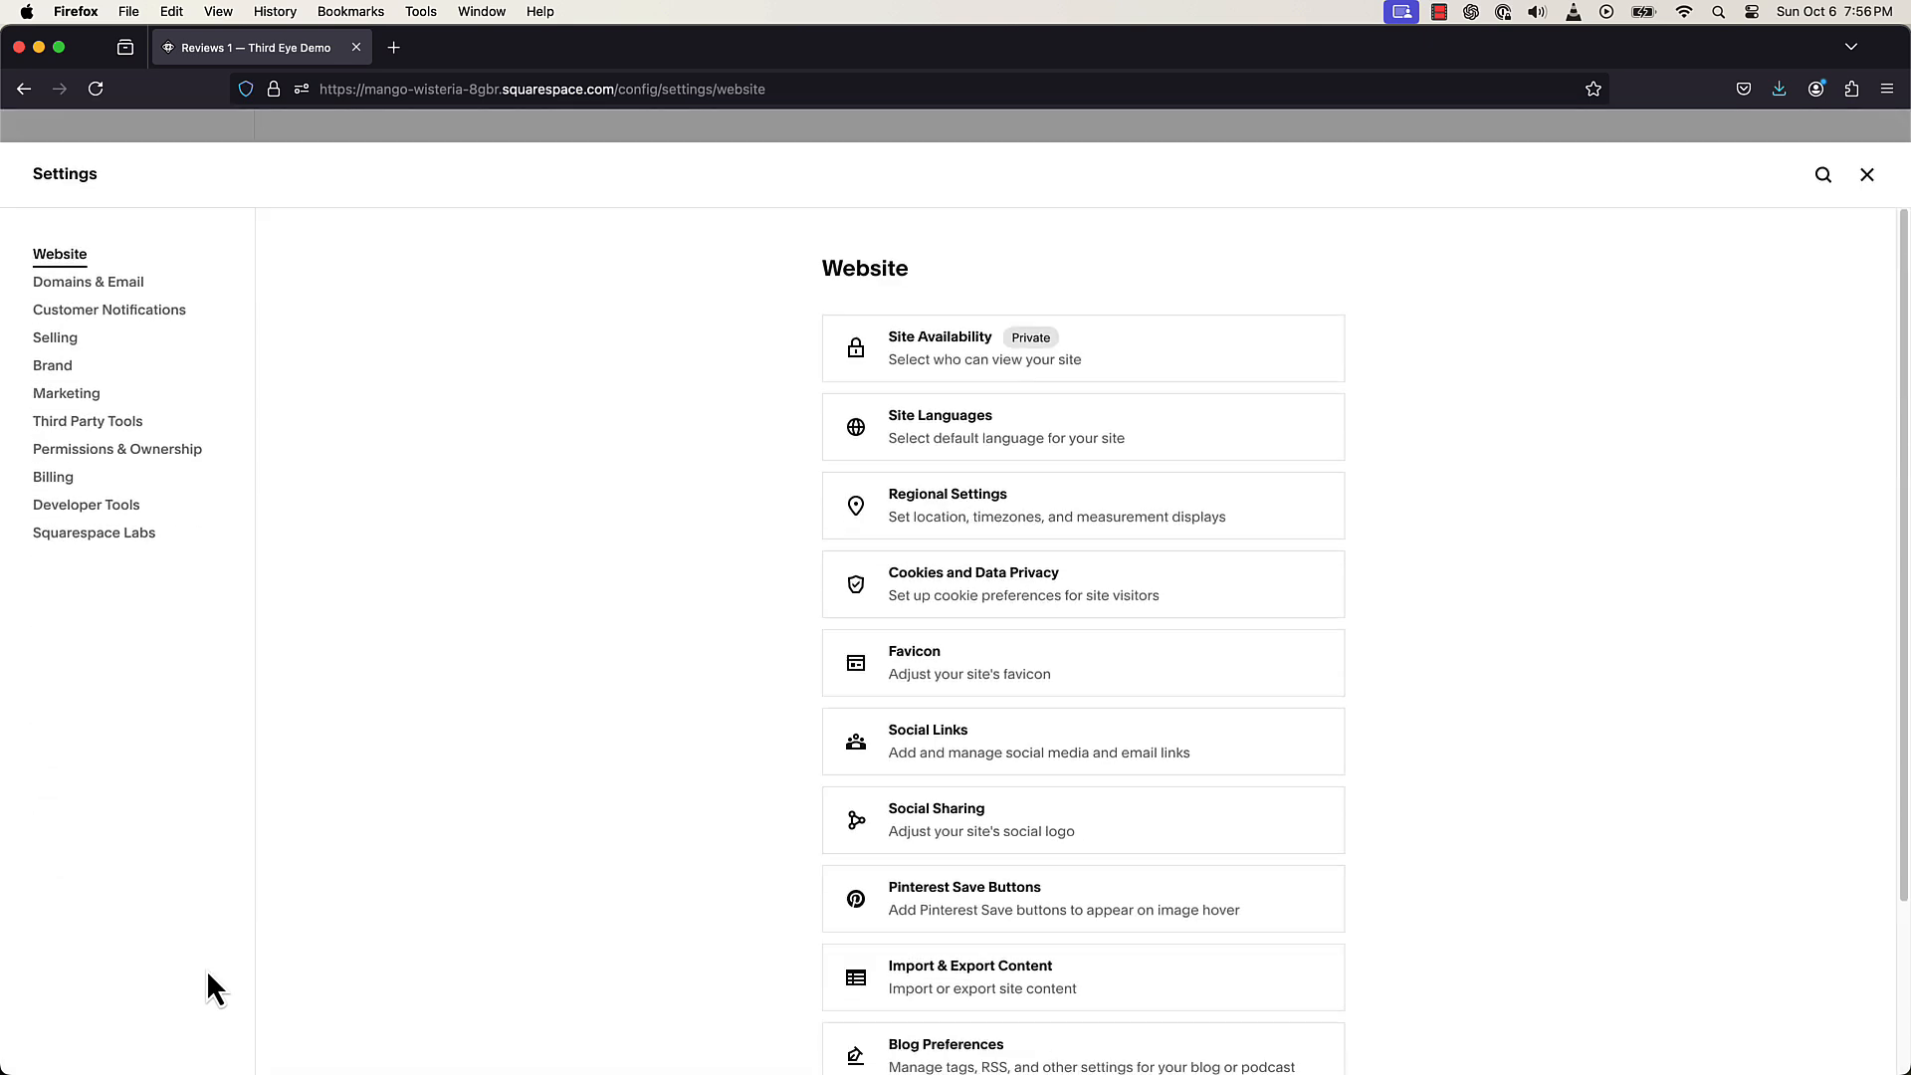
pyautogui.click(988, 357)
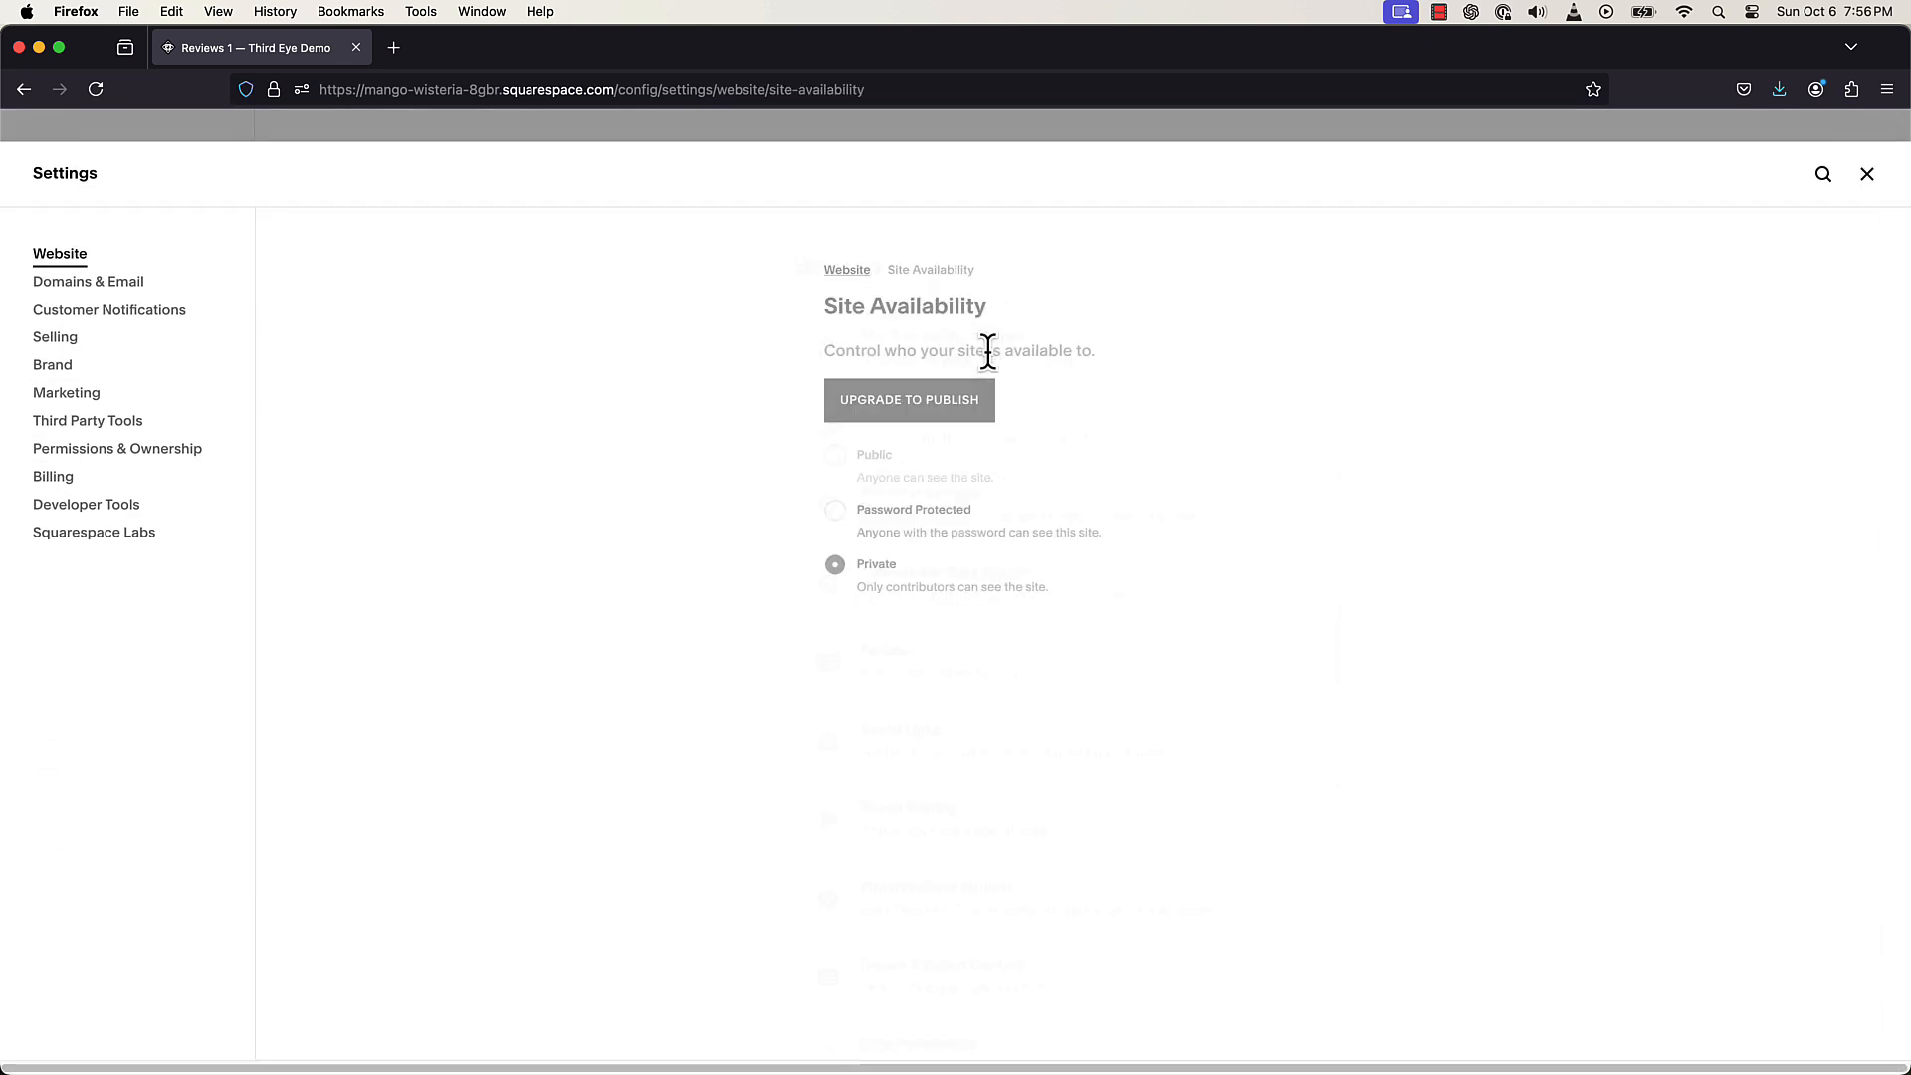
pyautogui.click(74, 256)
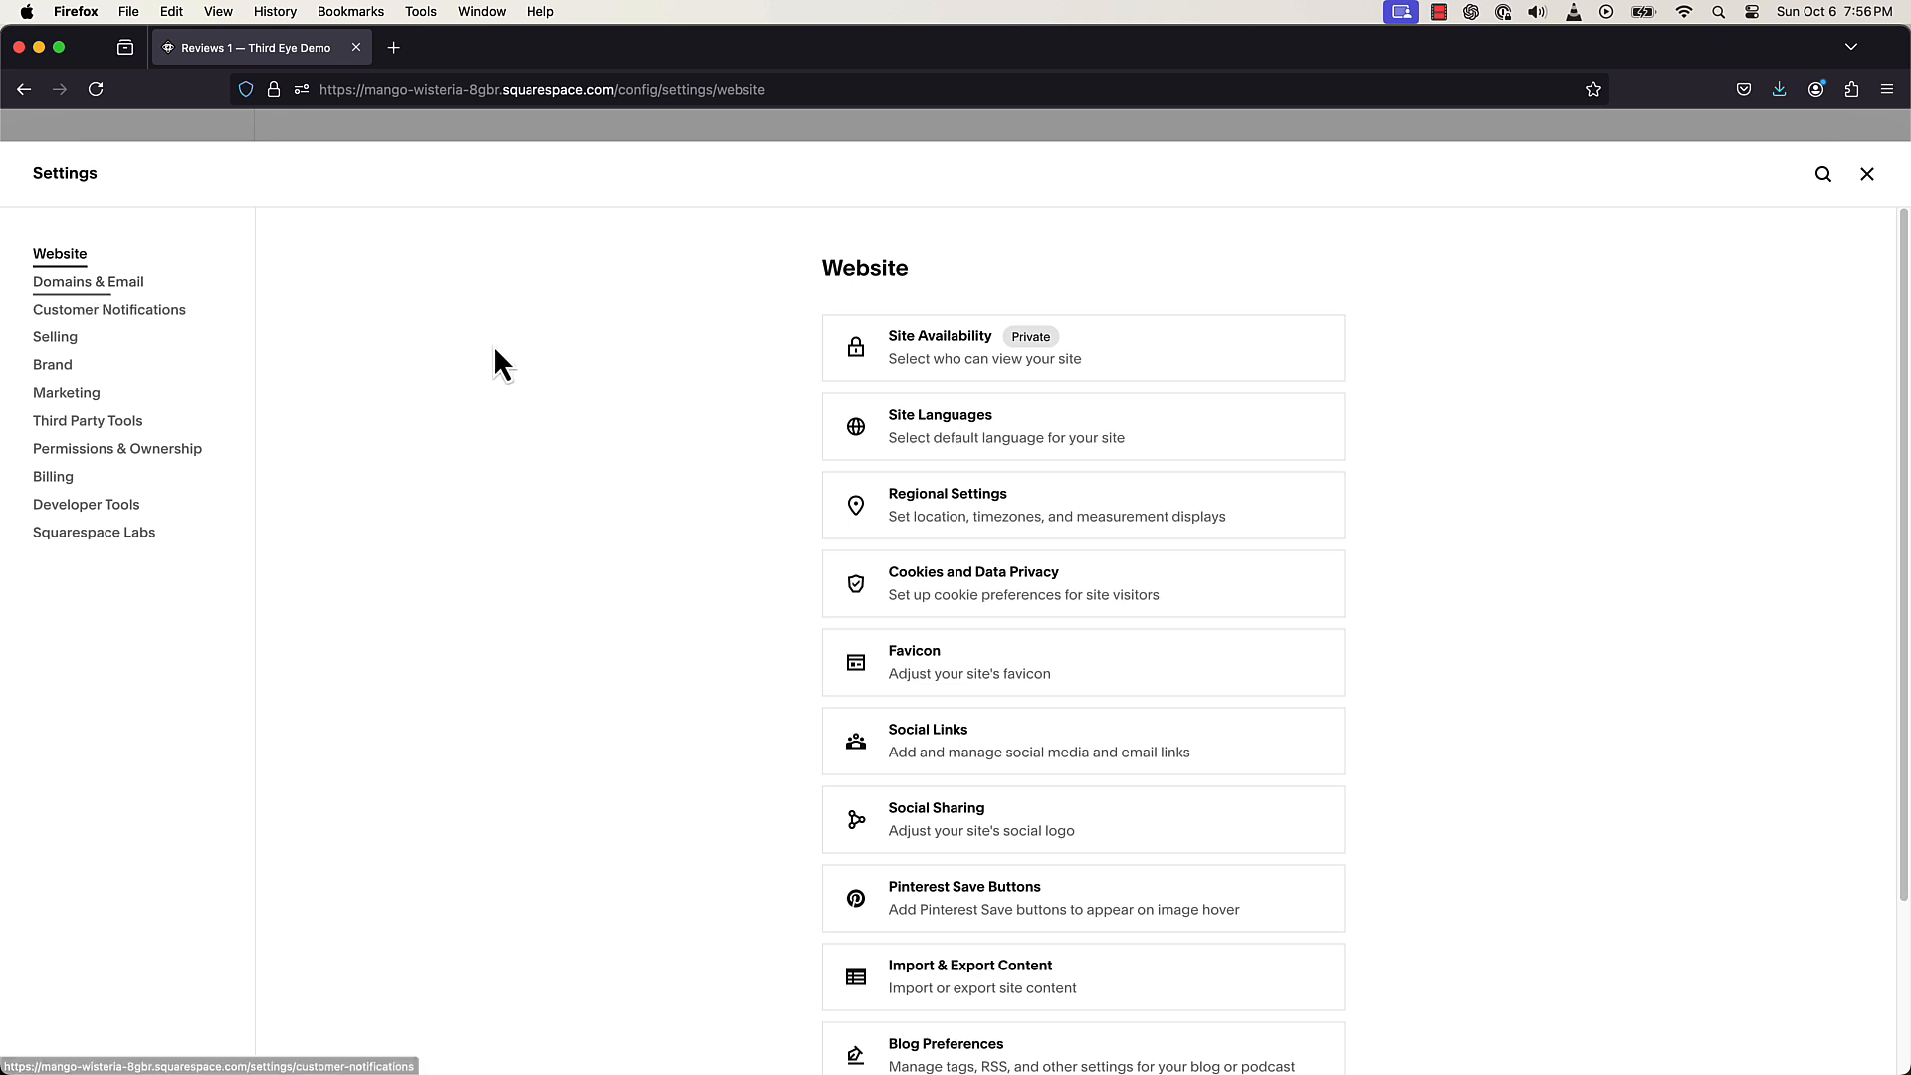
pyautogui.scroll(-2, 492, 347)
pyautogui.scroll(-2, 491, 347)
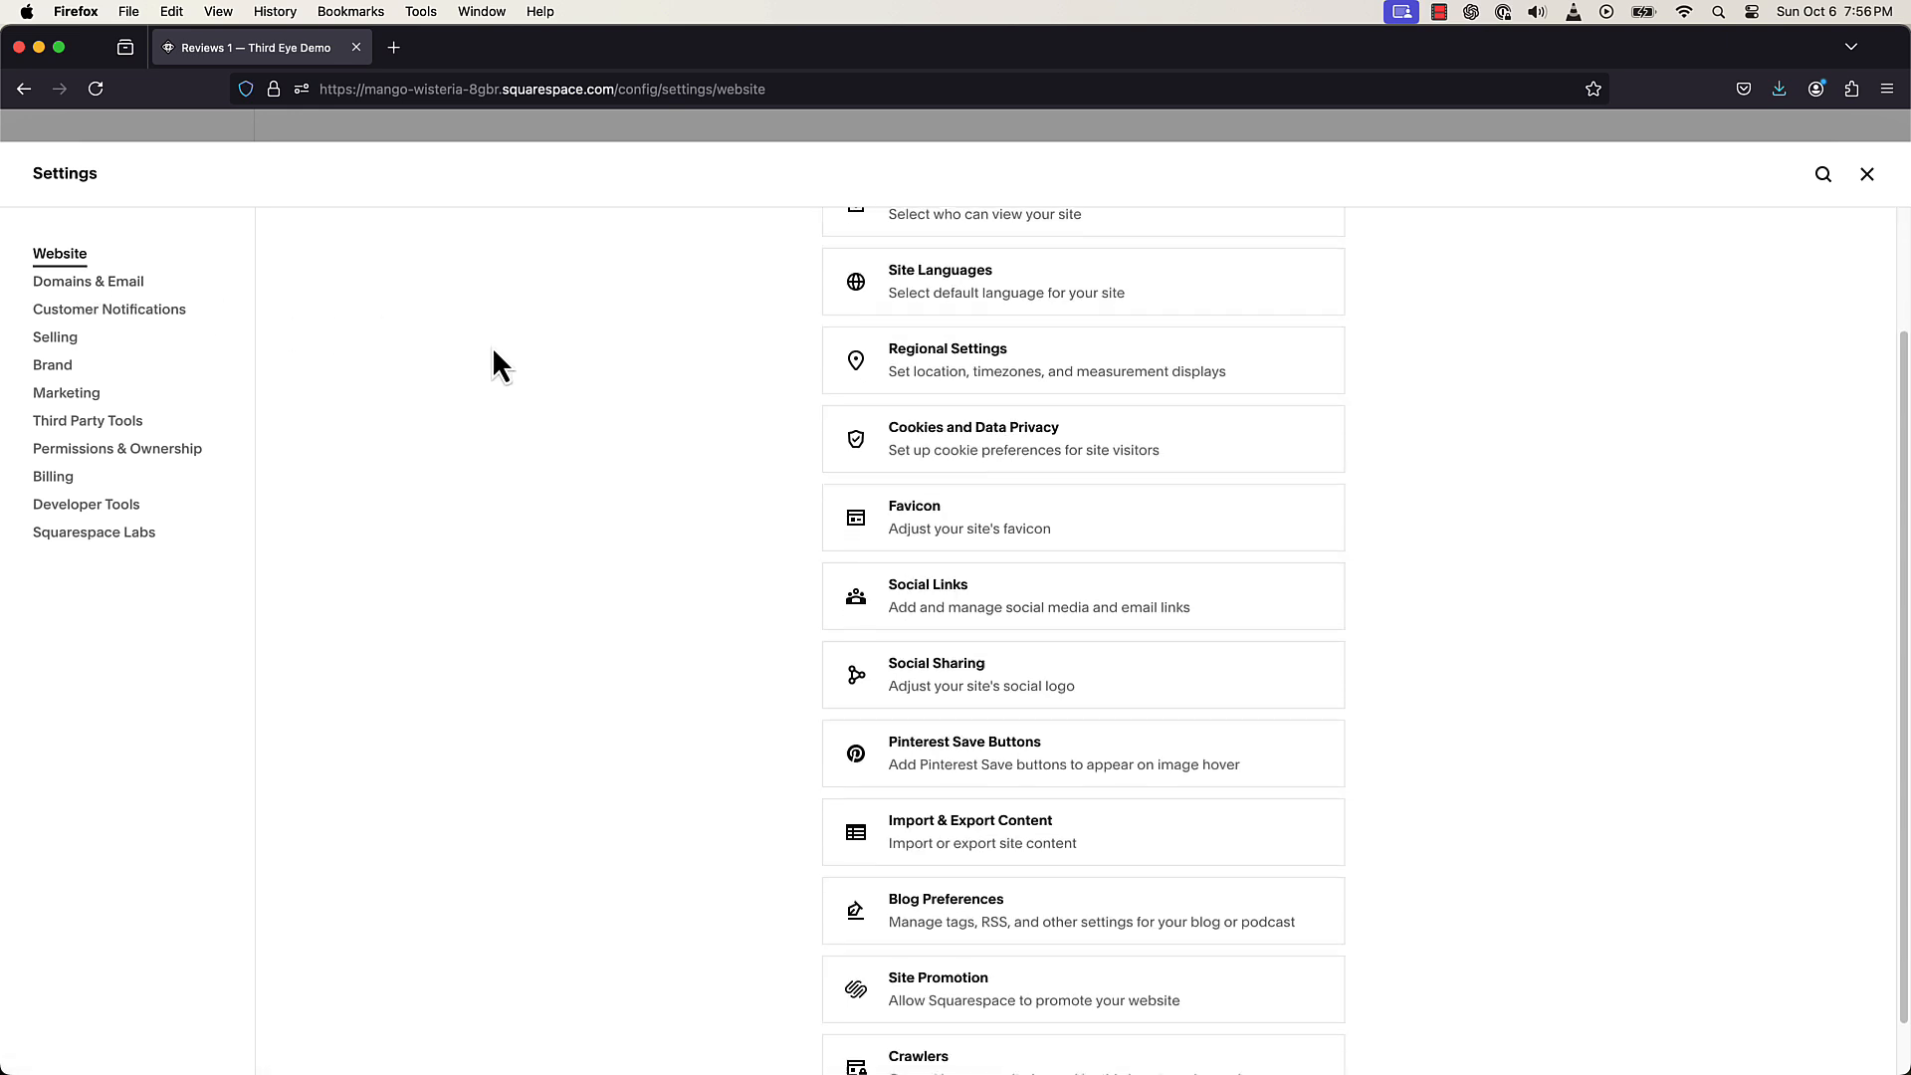
# - Review the Domains, Permissions and Billing settings, close the site settings and return to the Website section
pyautogui.click(106, 287)
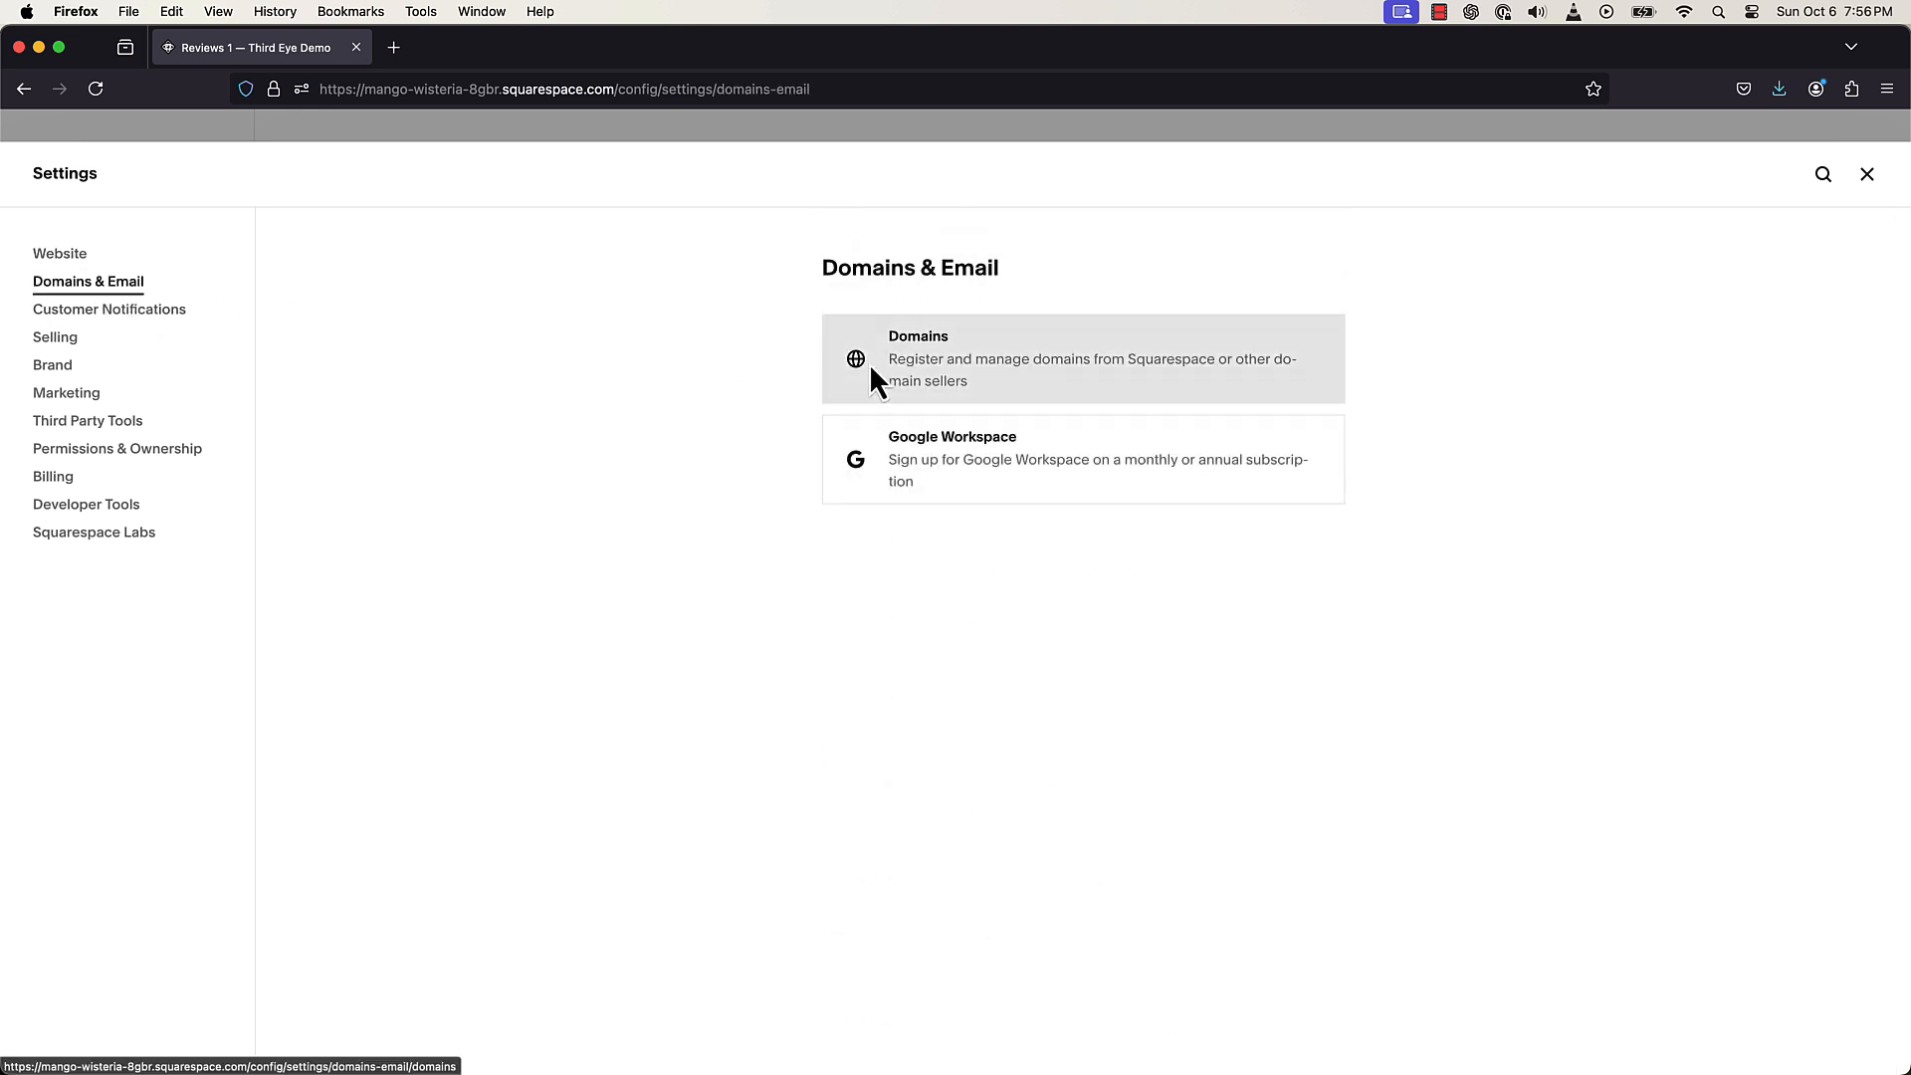
pyautogui.click(869, 362)
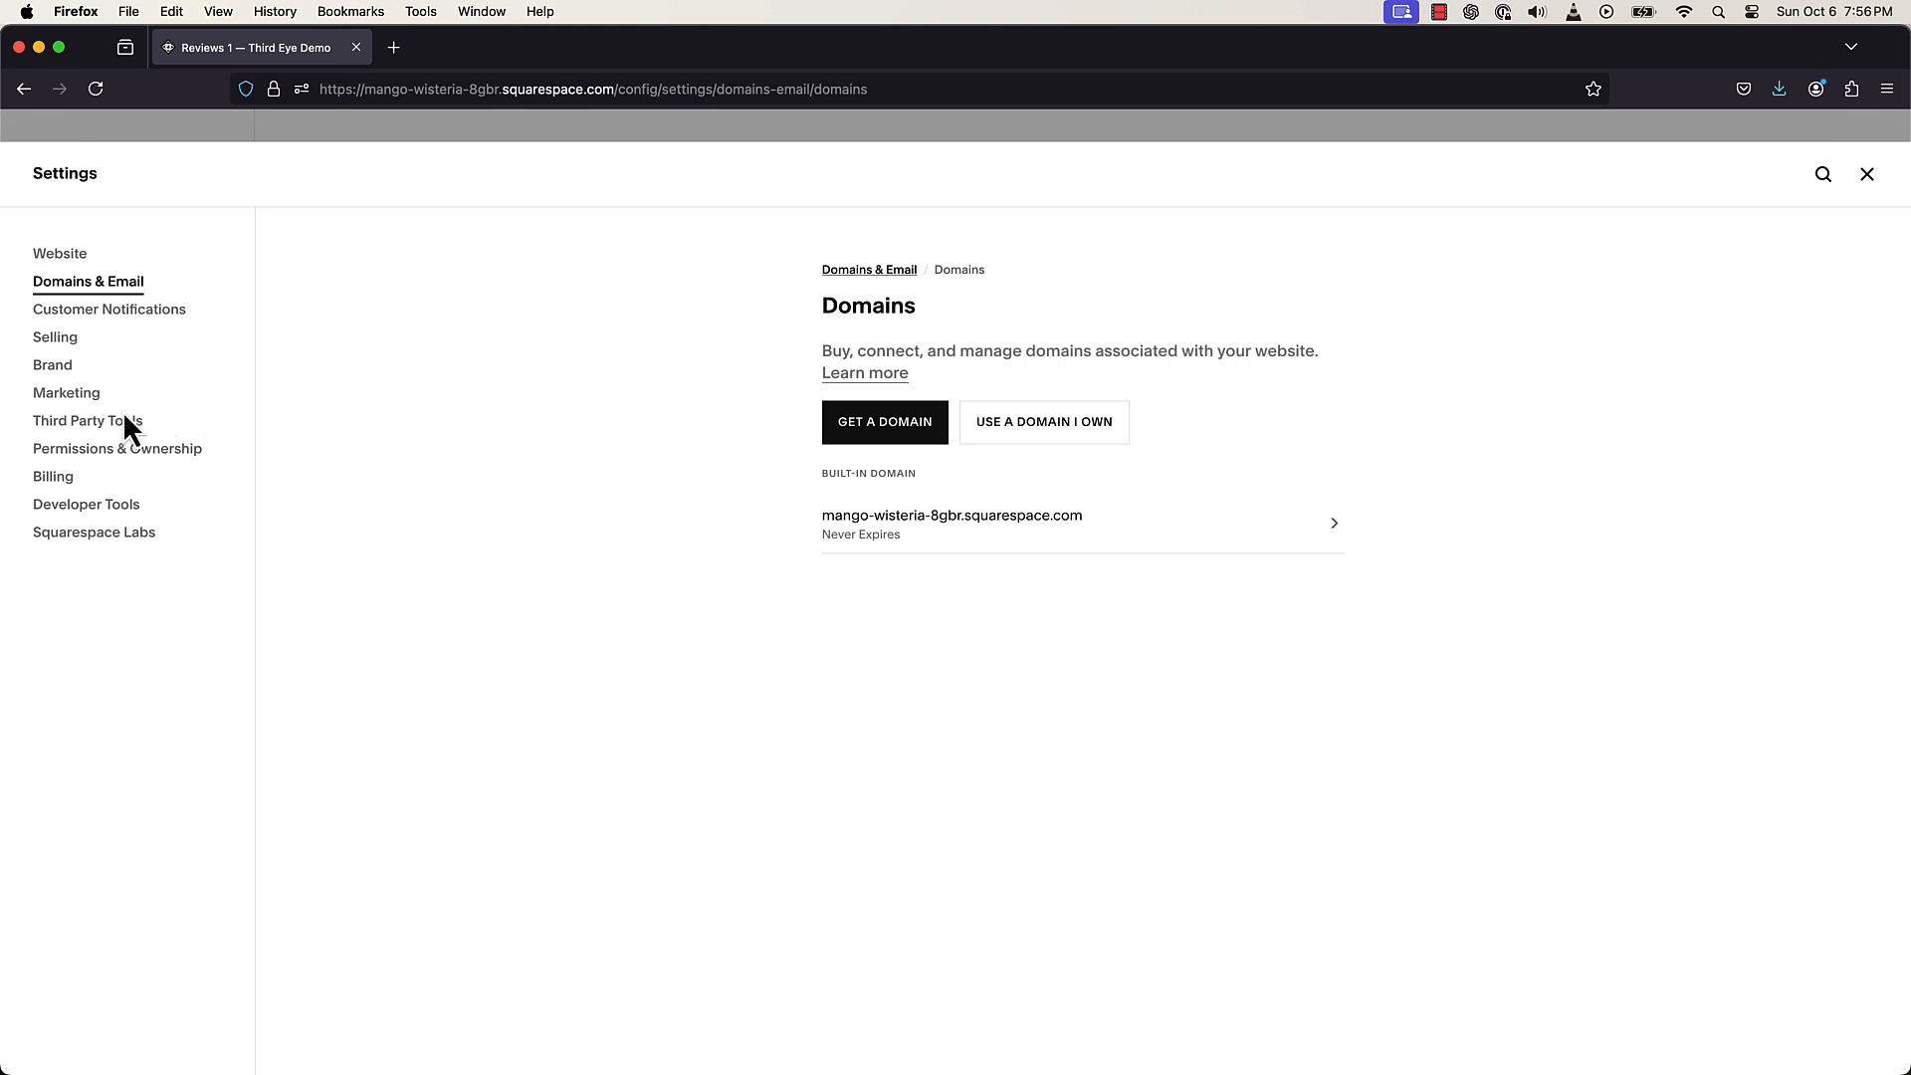
pyautogui.click(119, 450)
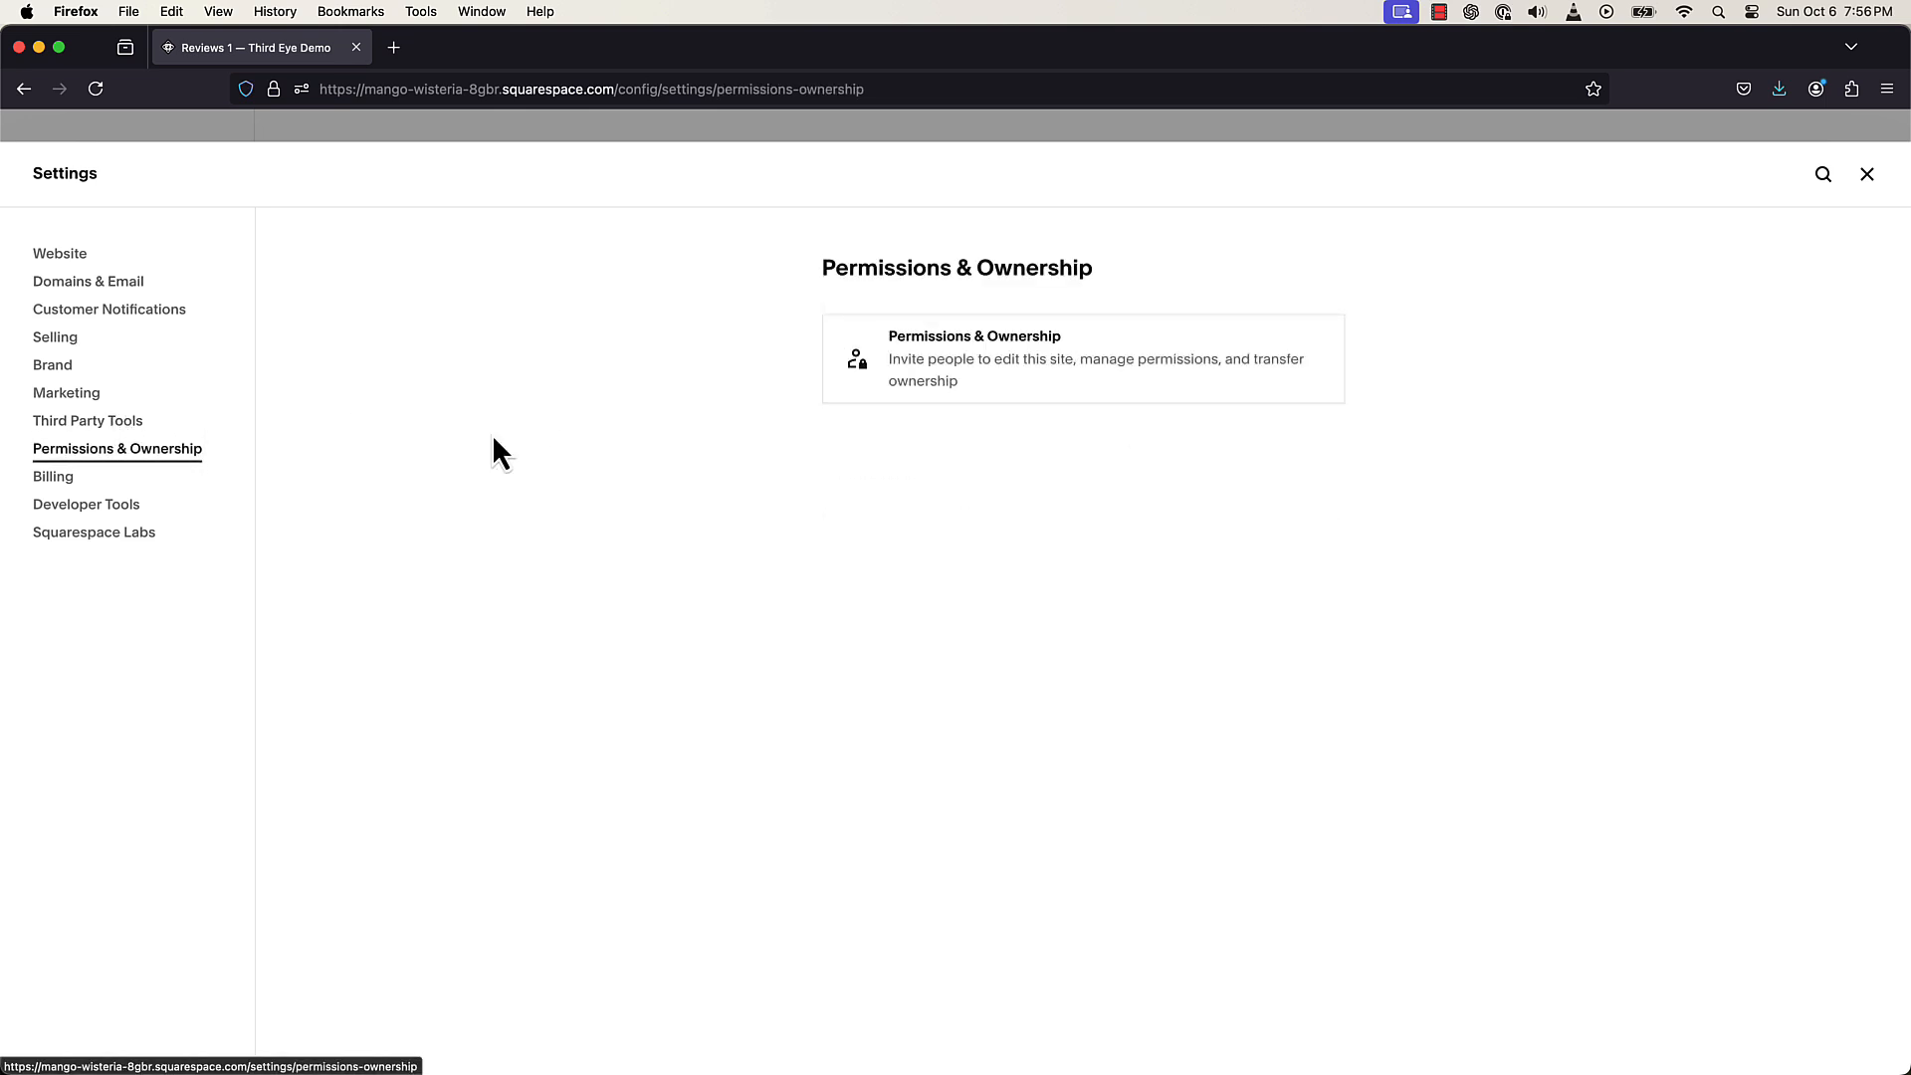
pyautogui.click(972, 358)
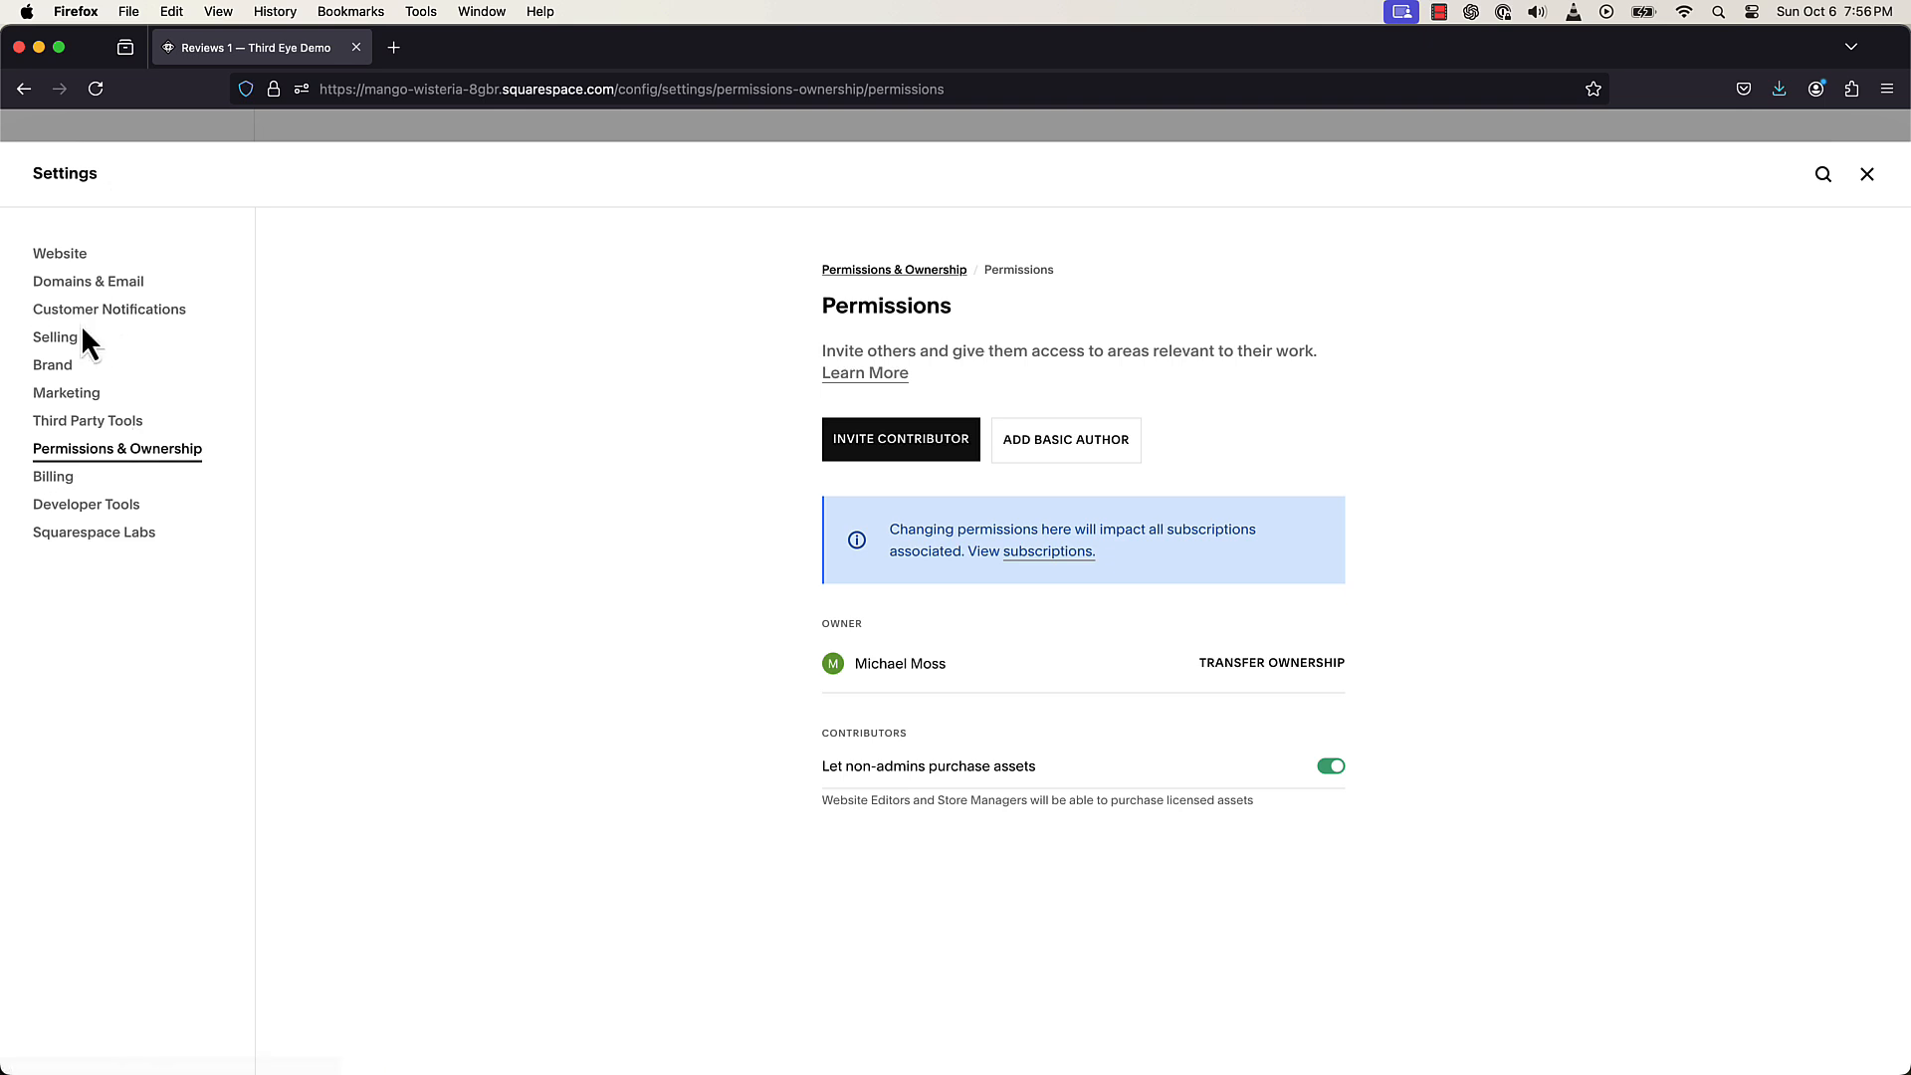
pyautogui.click(84, 485)
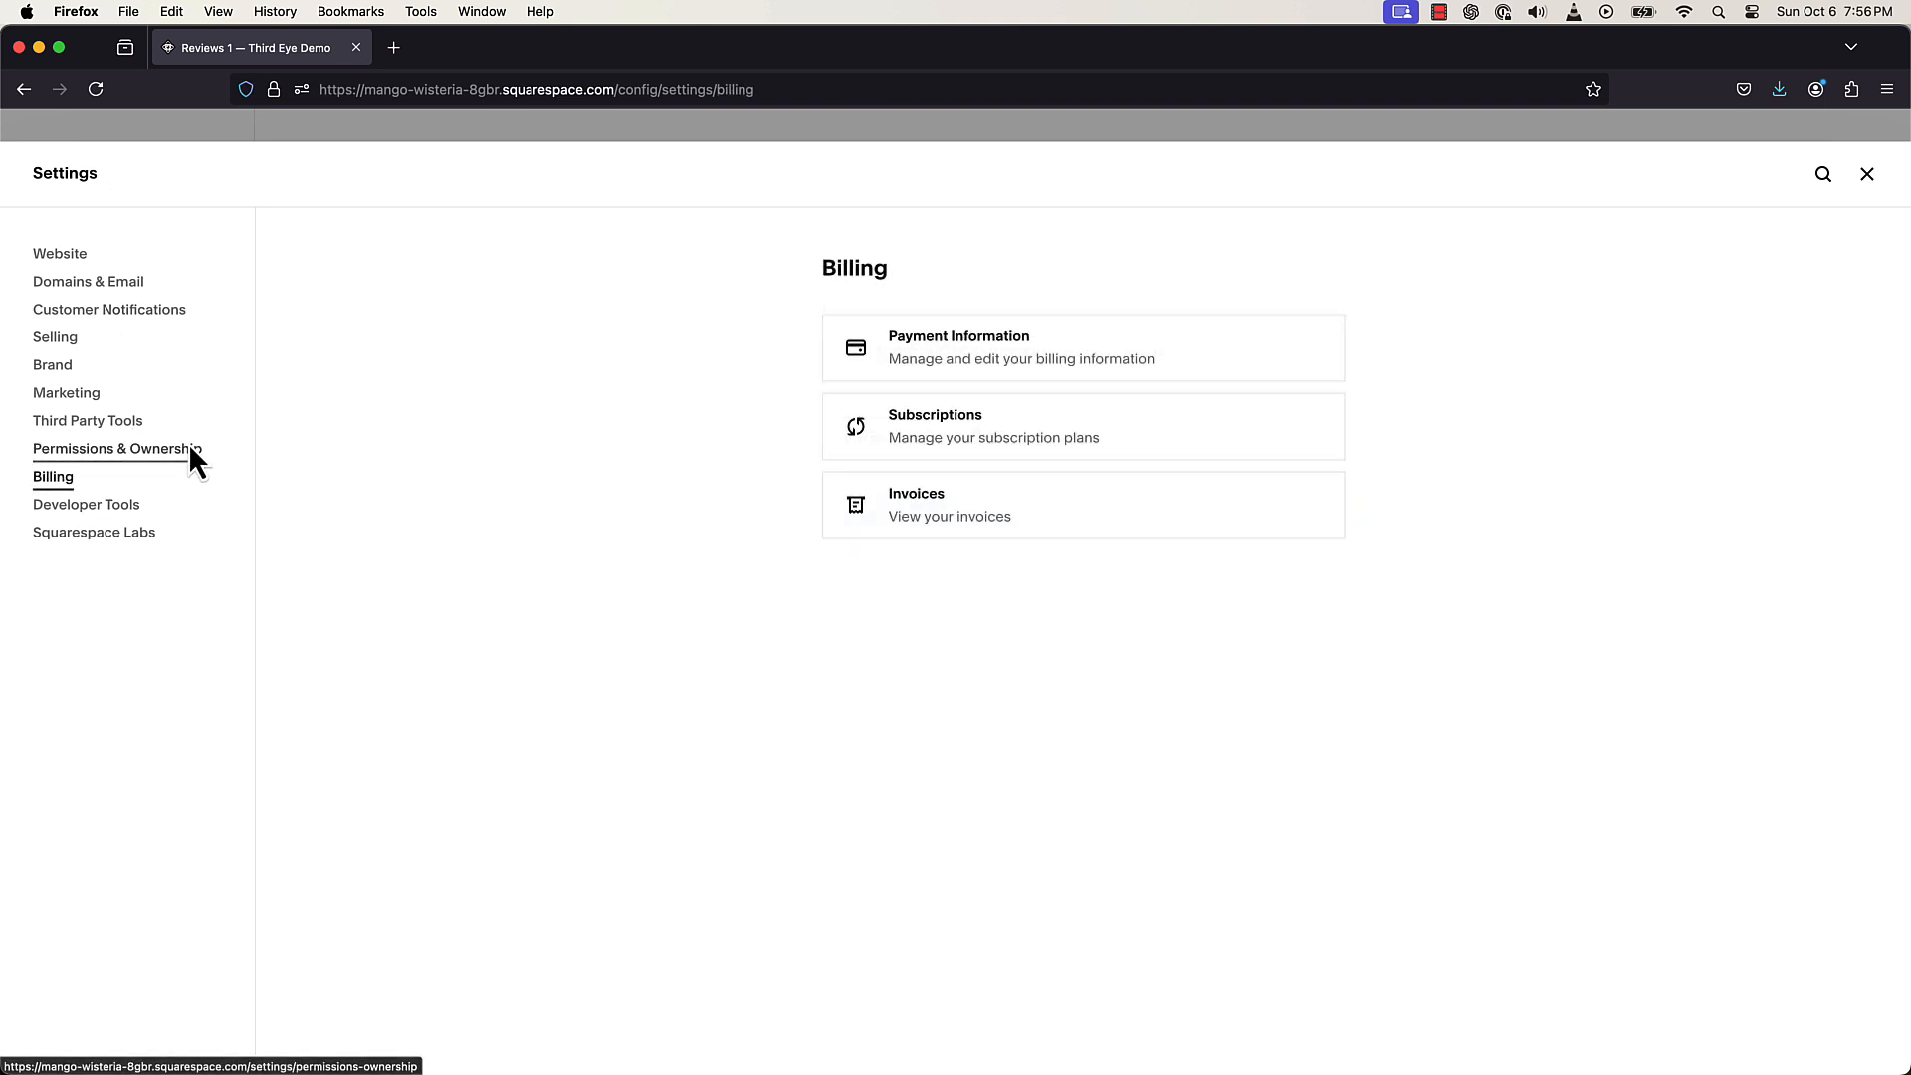
pyautogui.click(1867, 175)
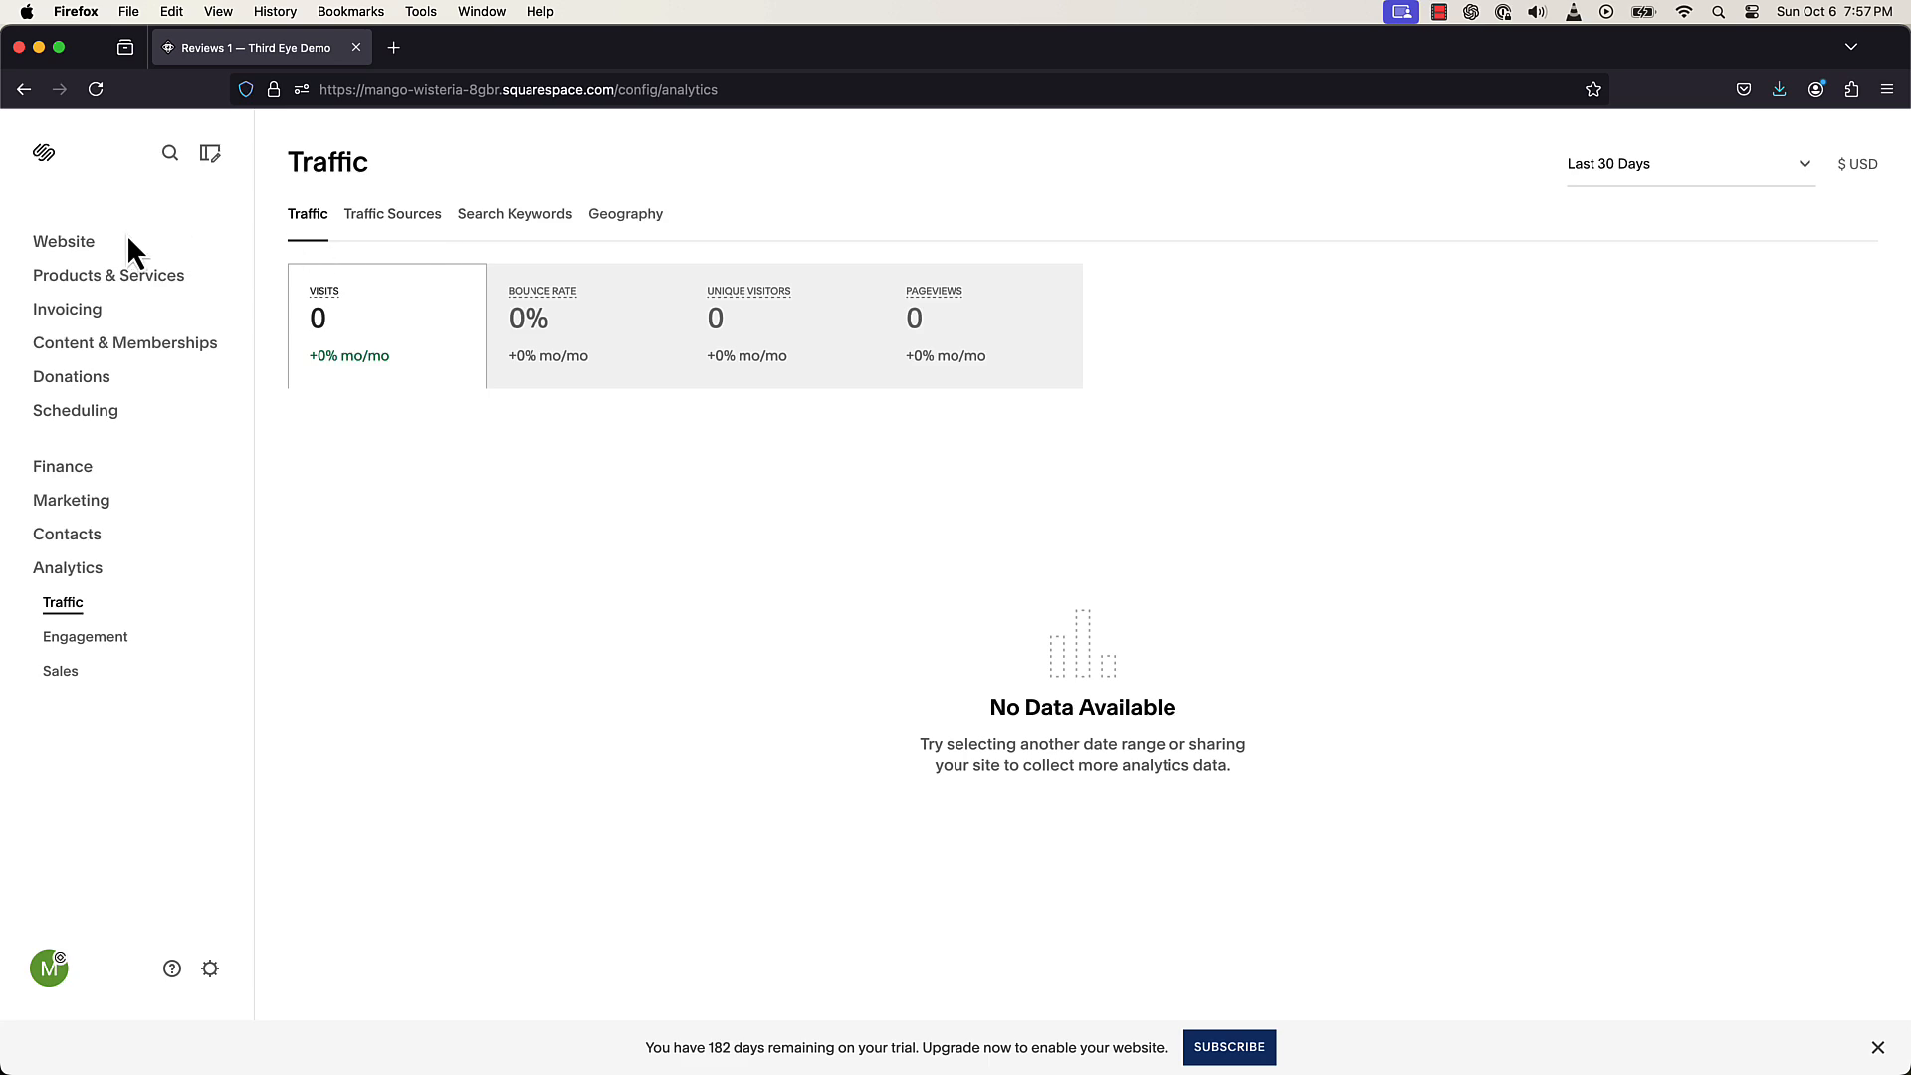
pyautogui.click(77, 247)
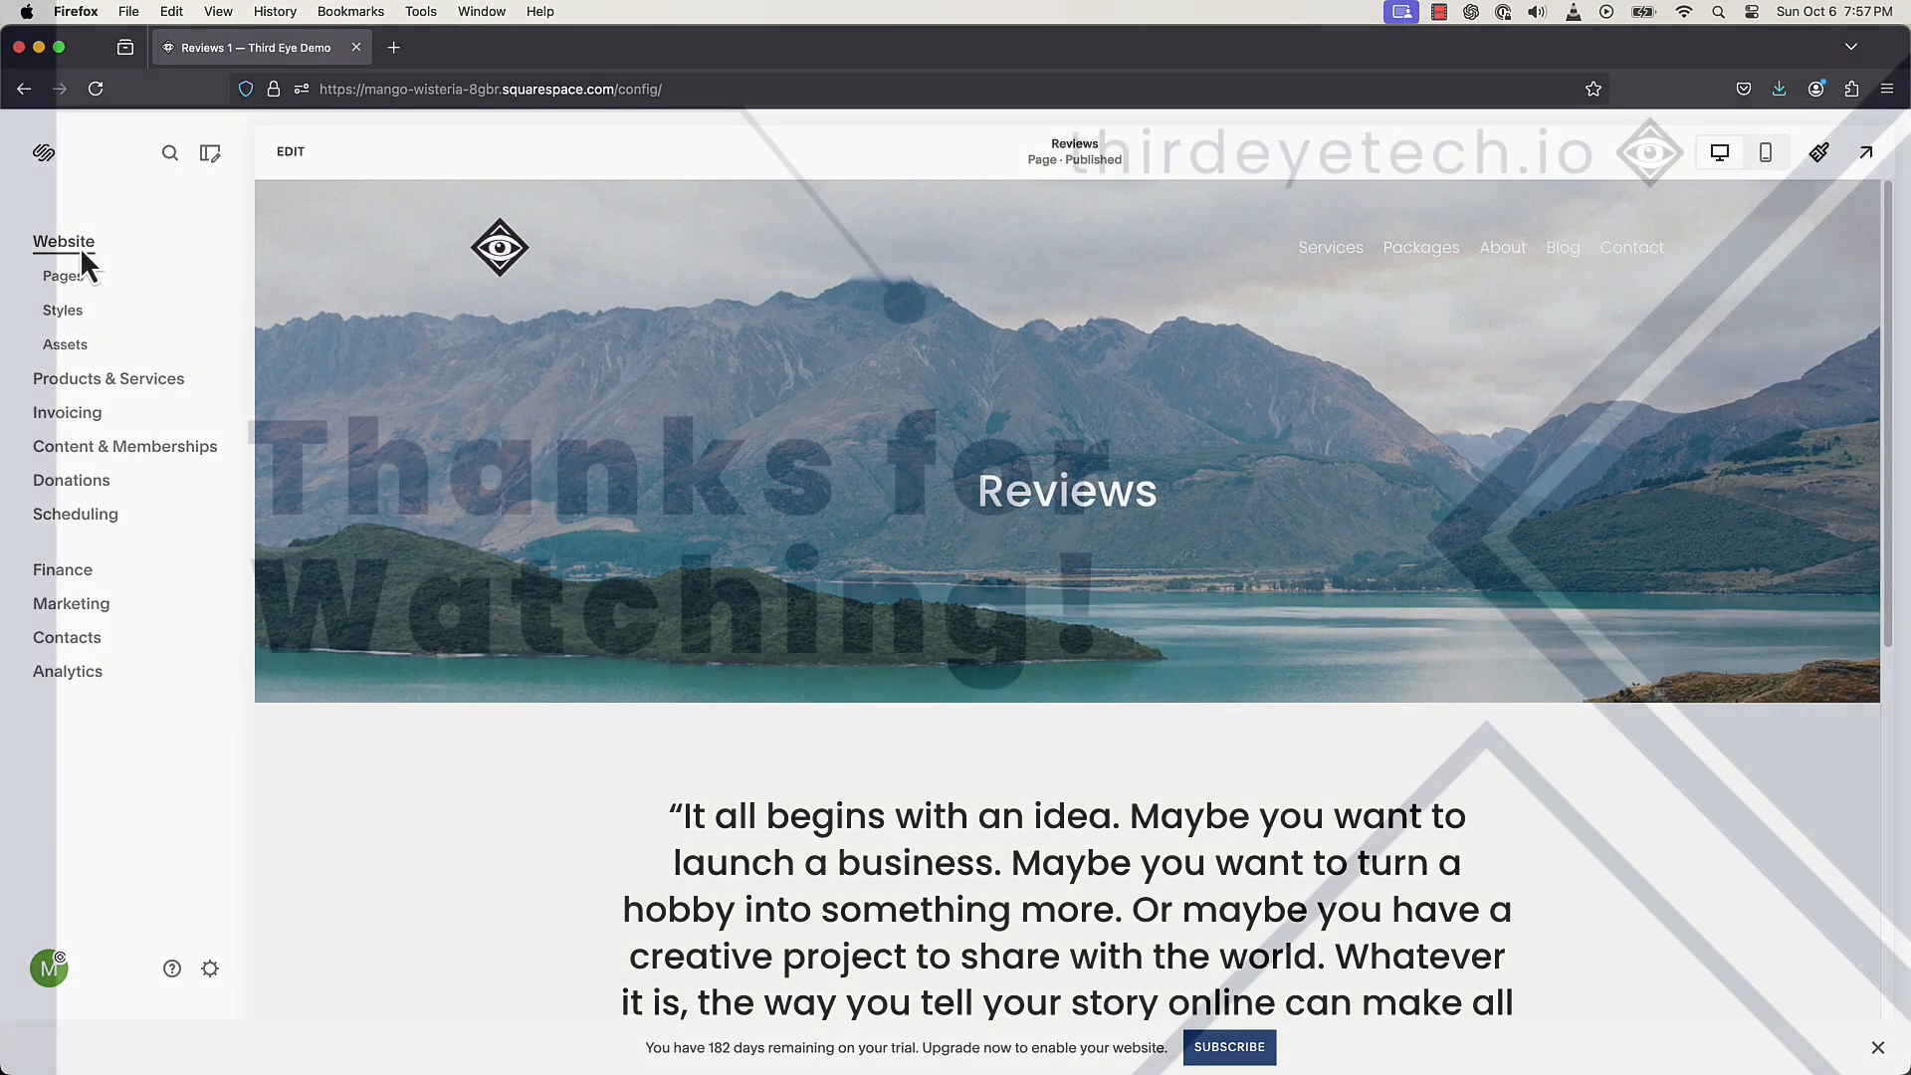